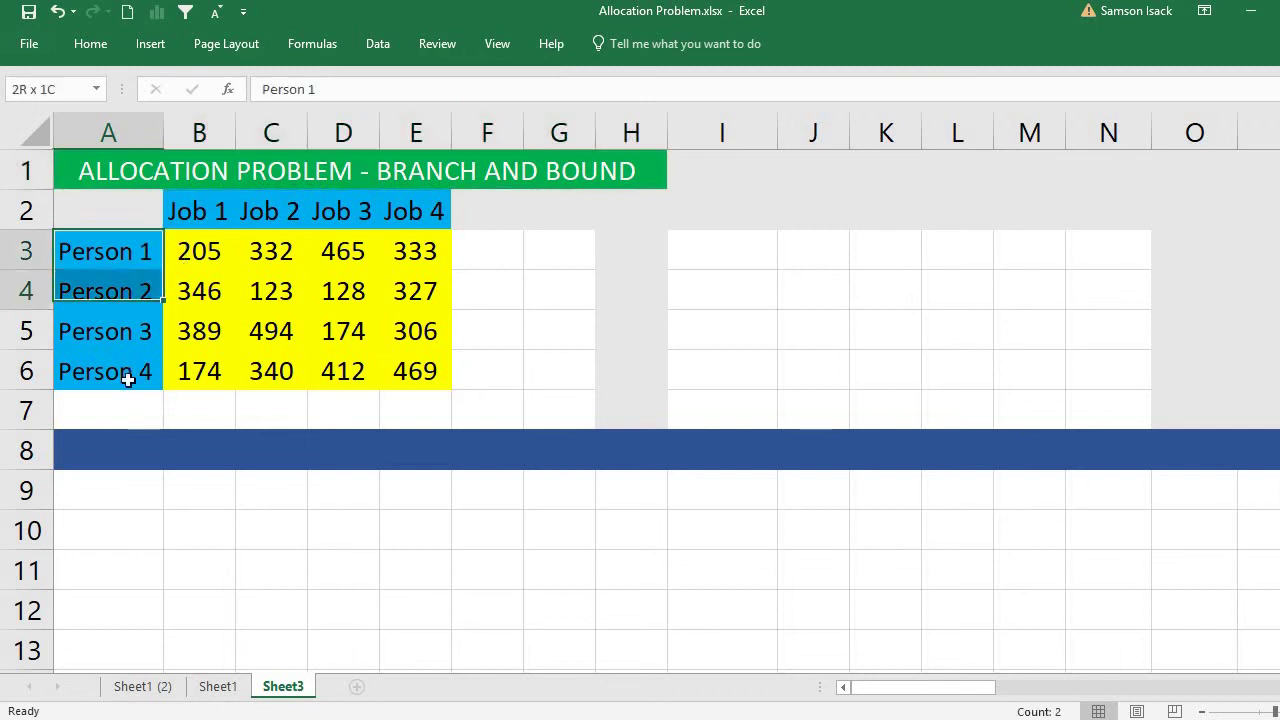
Step: Examine the job headers, the person labels and the cost values in the allocation matrix B3:E6
drag(177, 211, 409, 211)
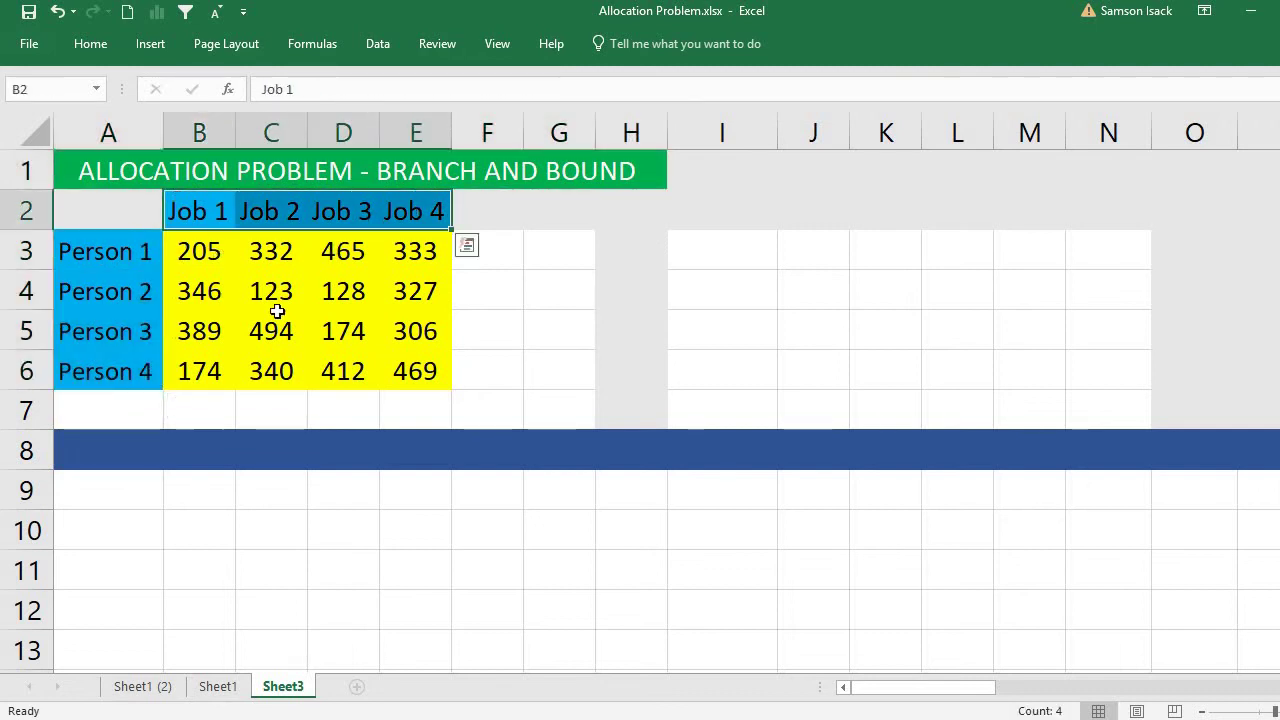
click(123, 255)
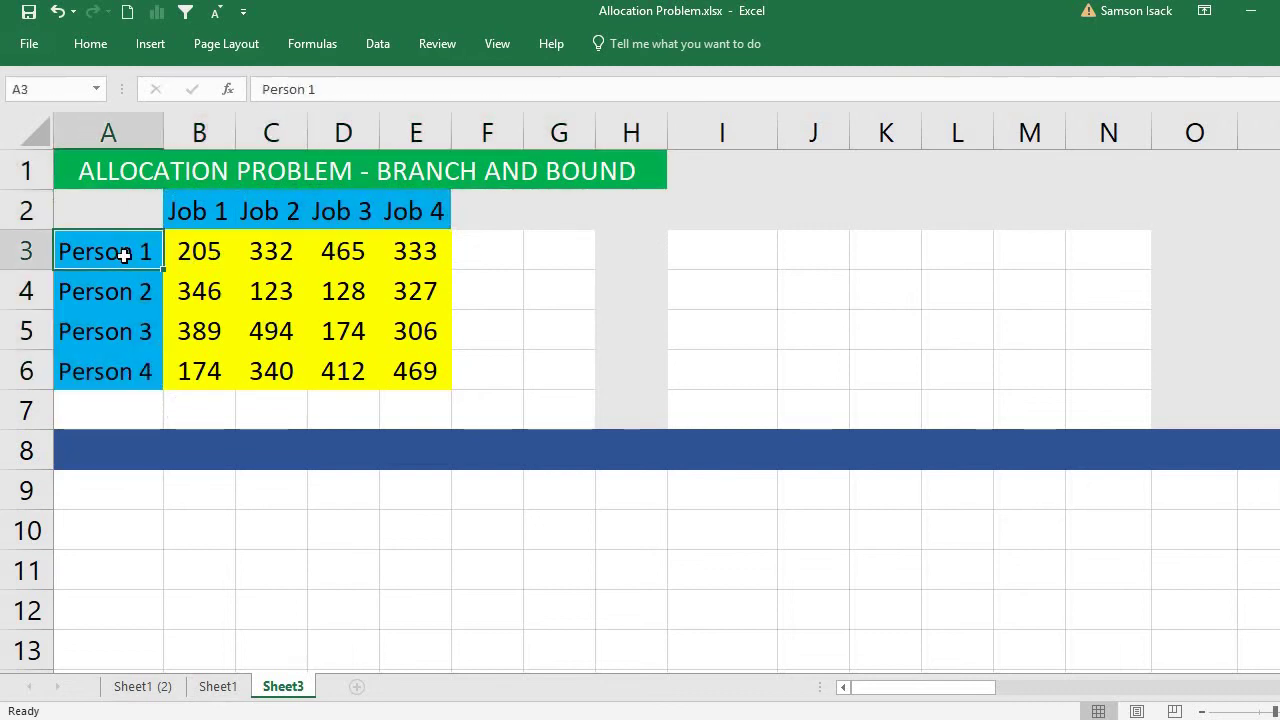
click(187, 216)
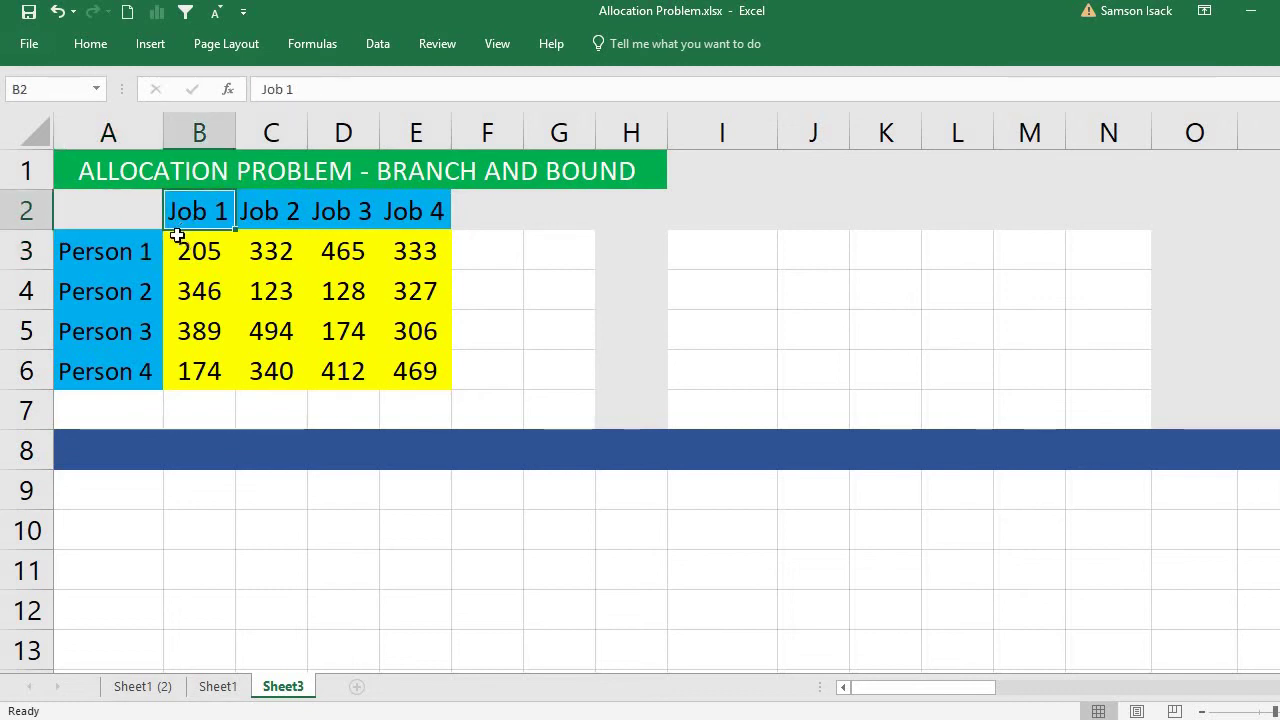
click(136, 253)
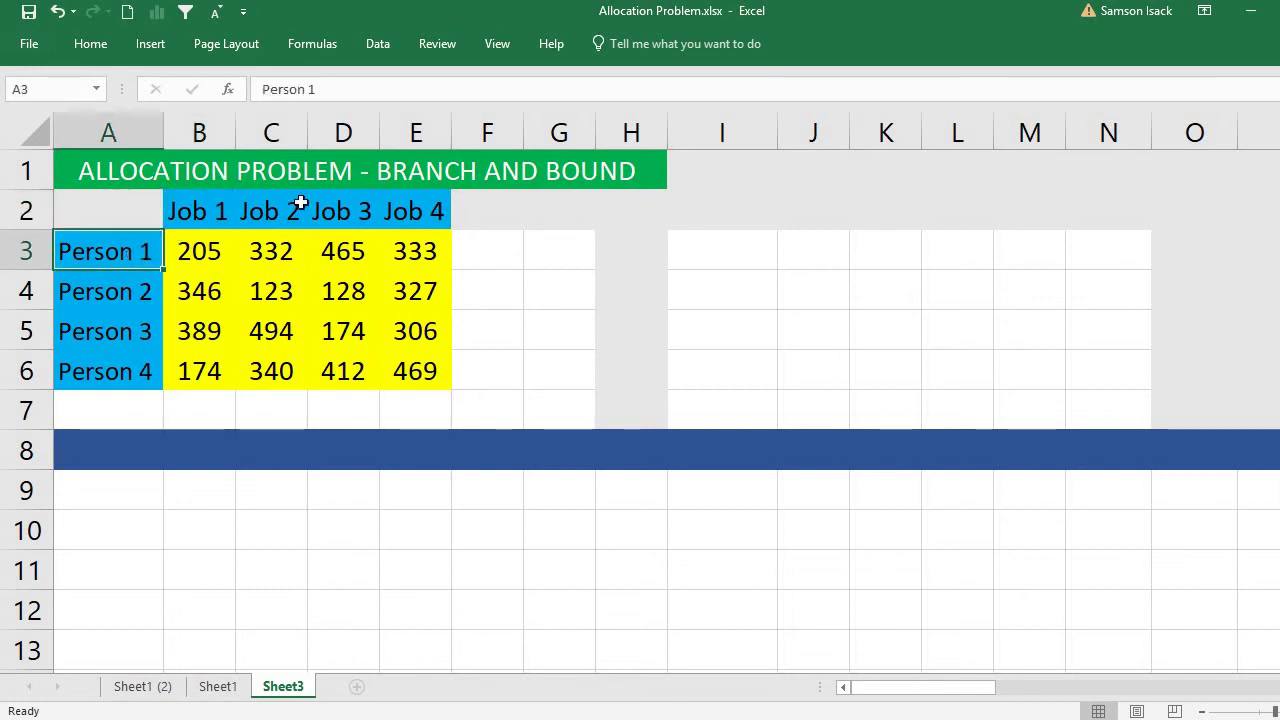
click(207, 212)
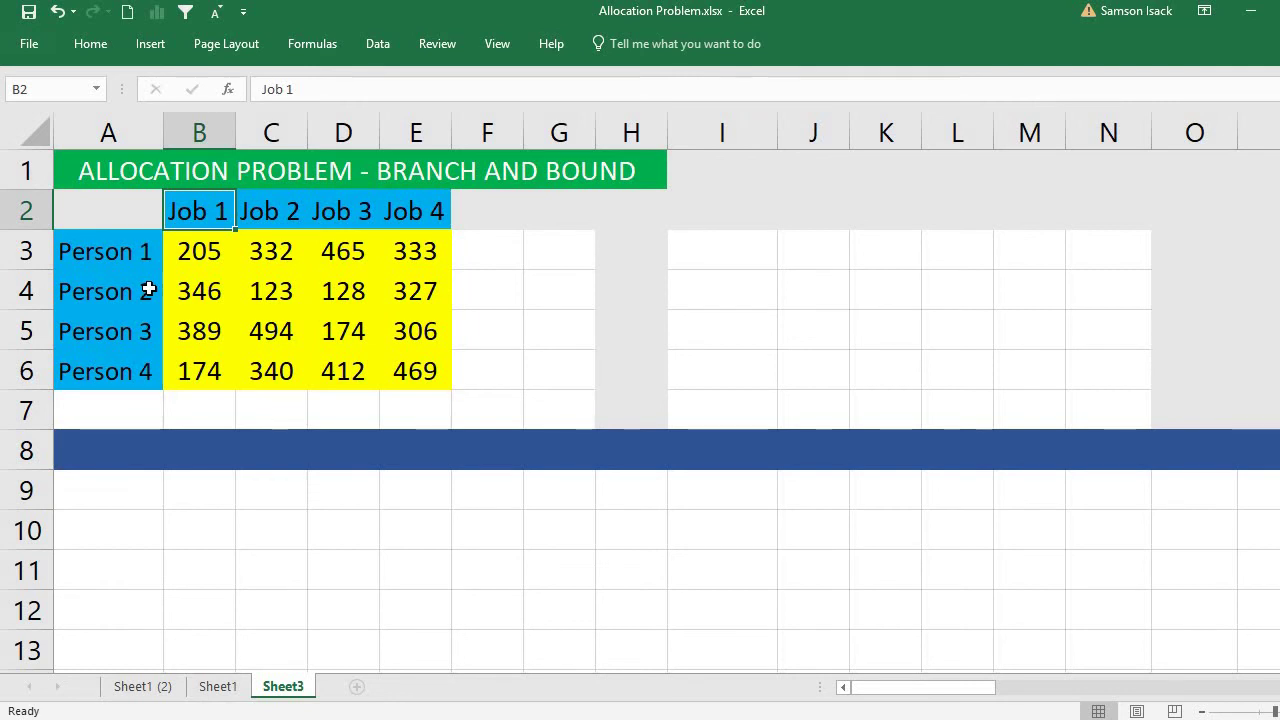
click(203, 250)
drag(456, 262, 420, 360)
click(199, 250)
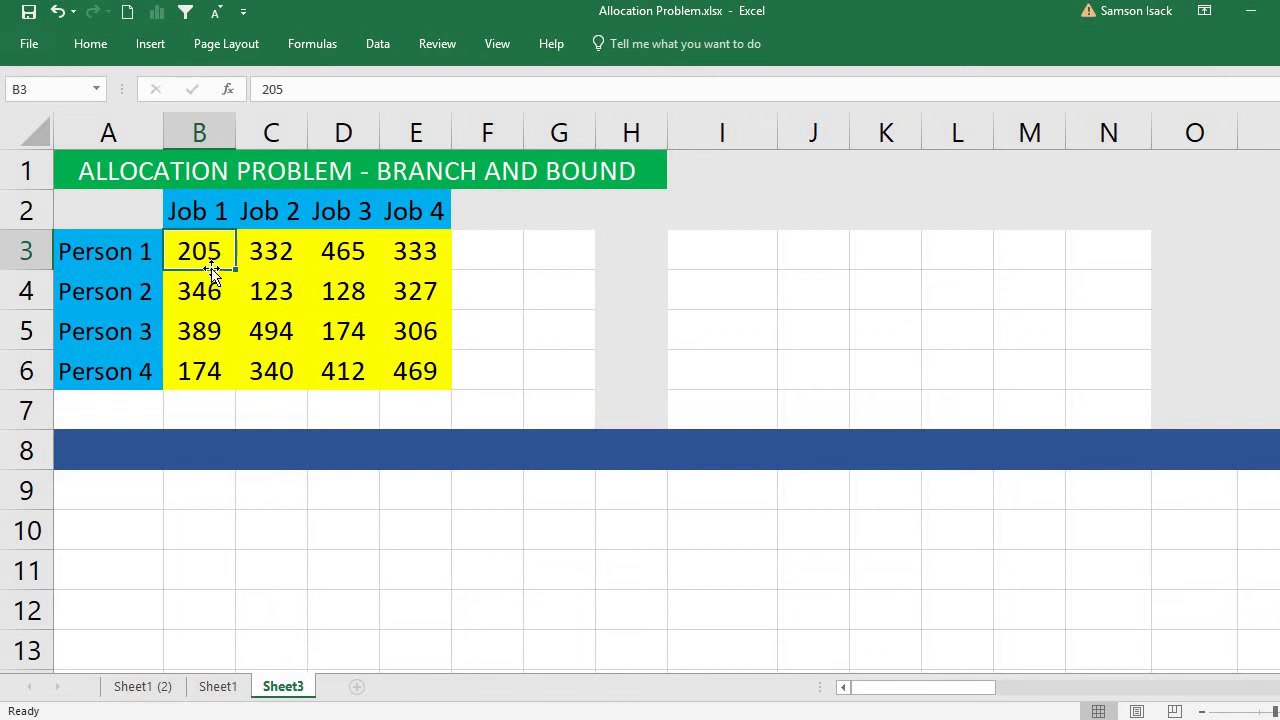
Step: Check the cost of assigning Person 1 to Job 1, Job 2 and Job 4
click(125, 255)
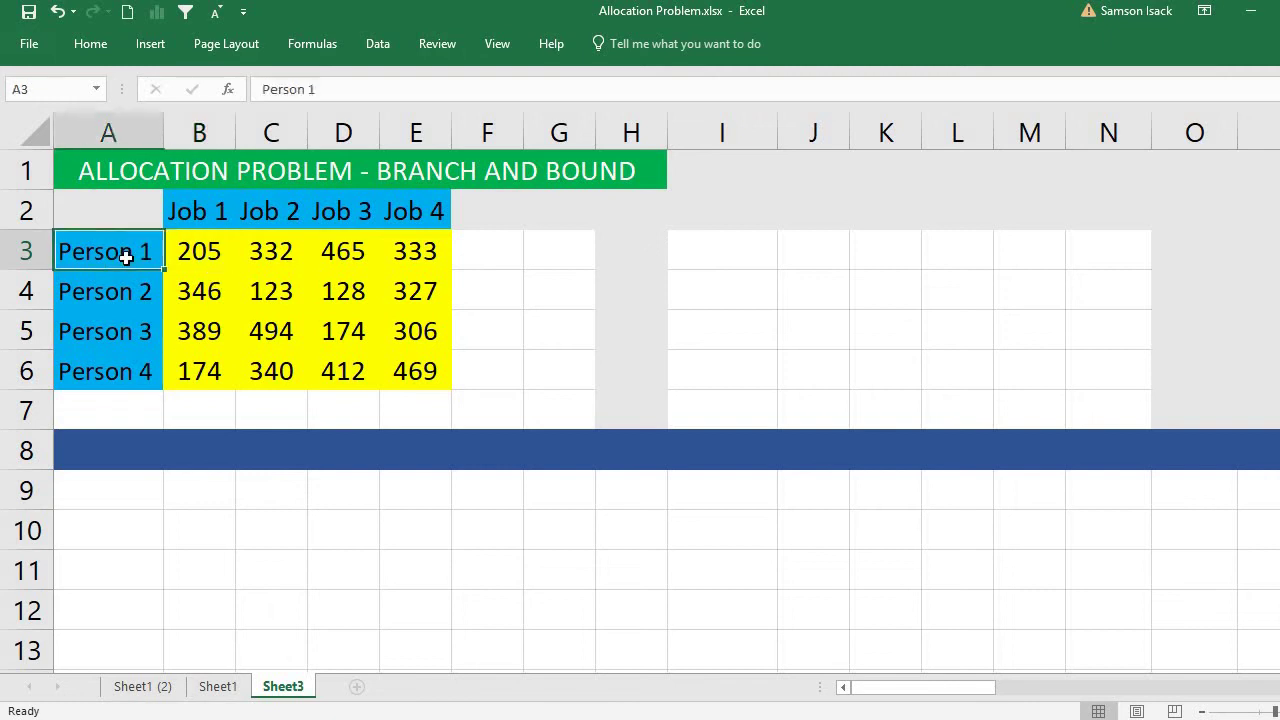
click(179, 212)
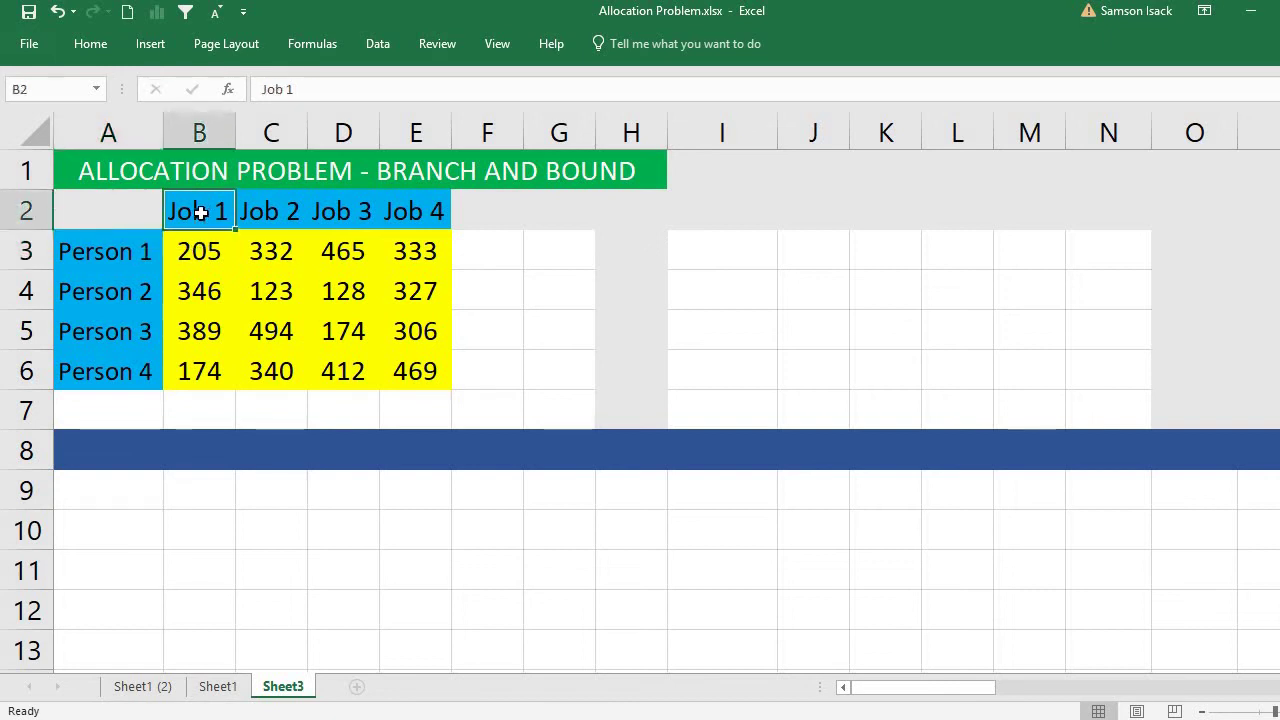
click(207, 249)
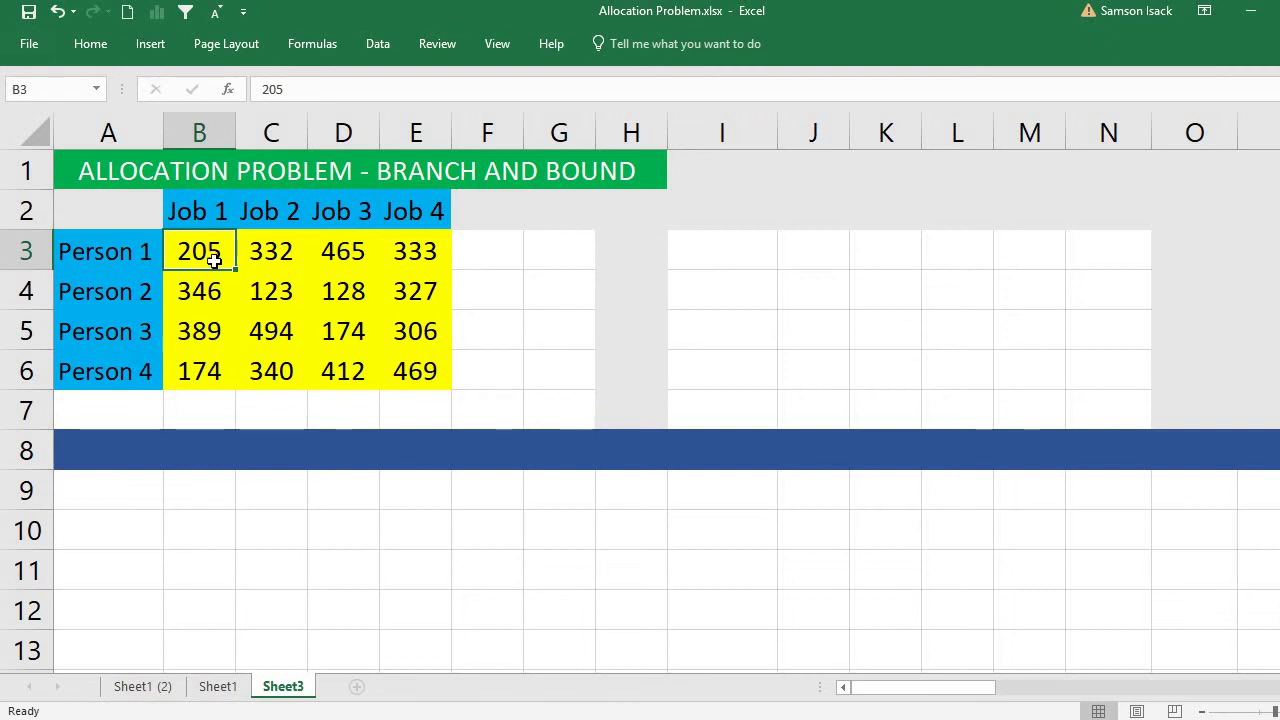
click(140, 248)
click(250, 208)
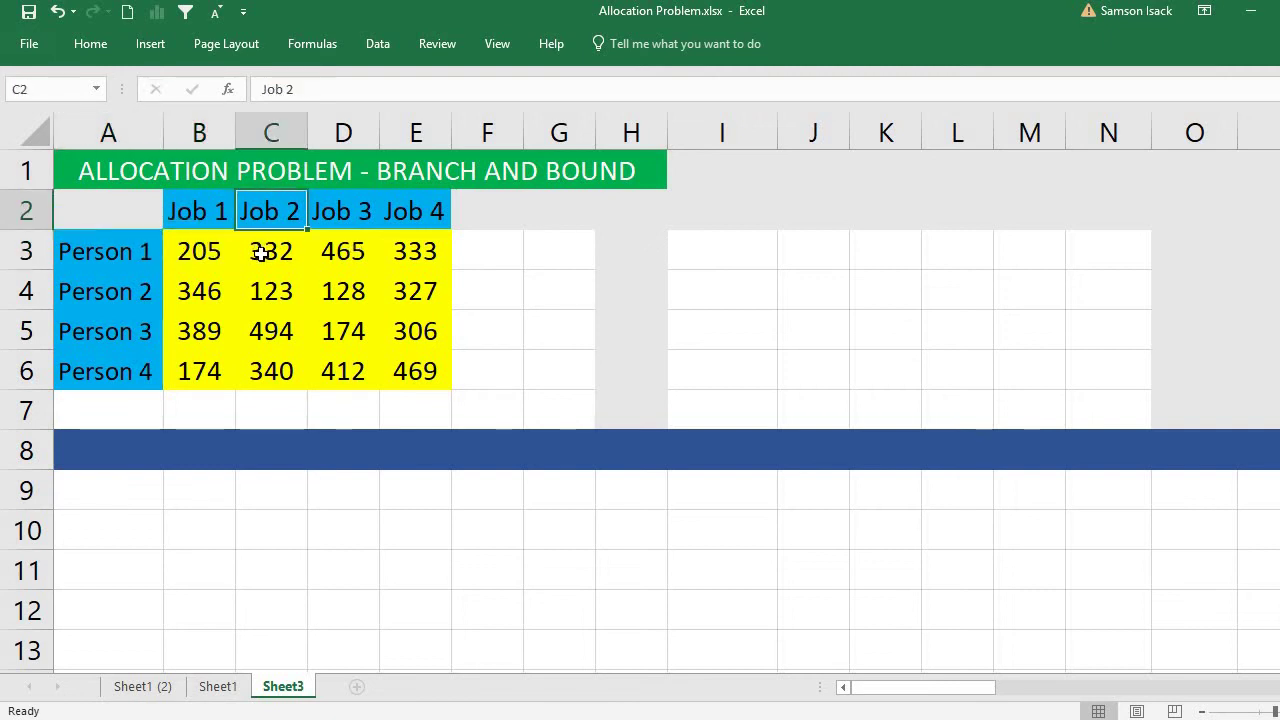
click(260, 254)
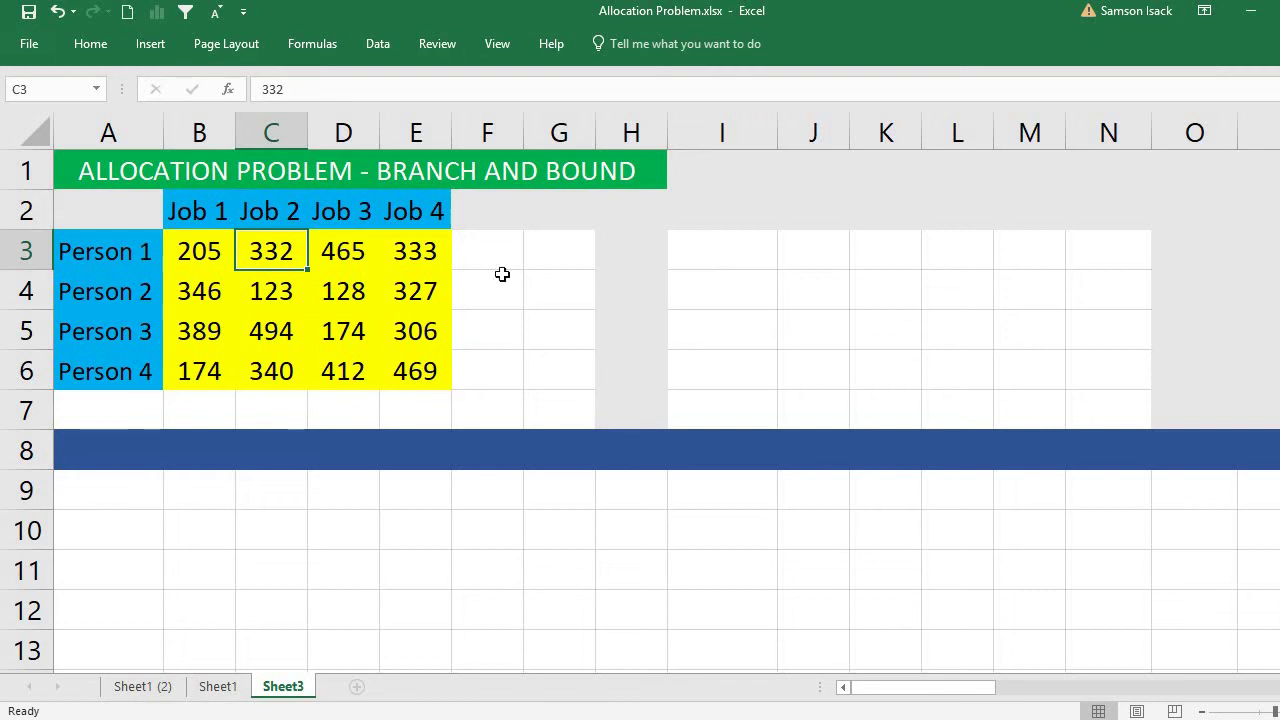
click(419, 258)
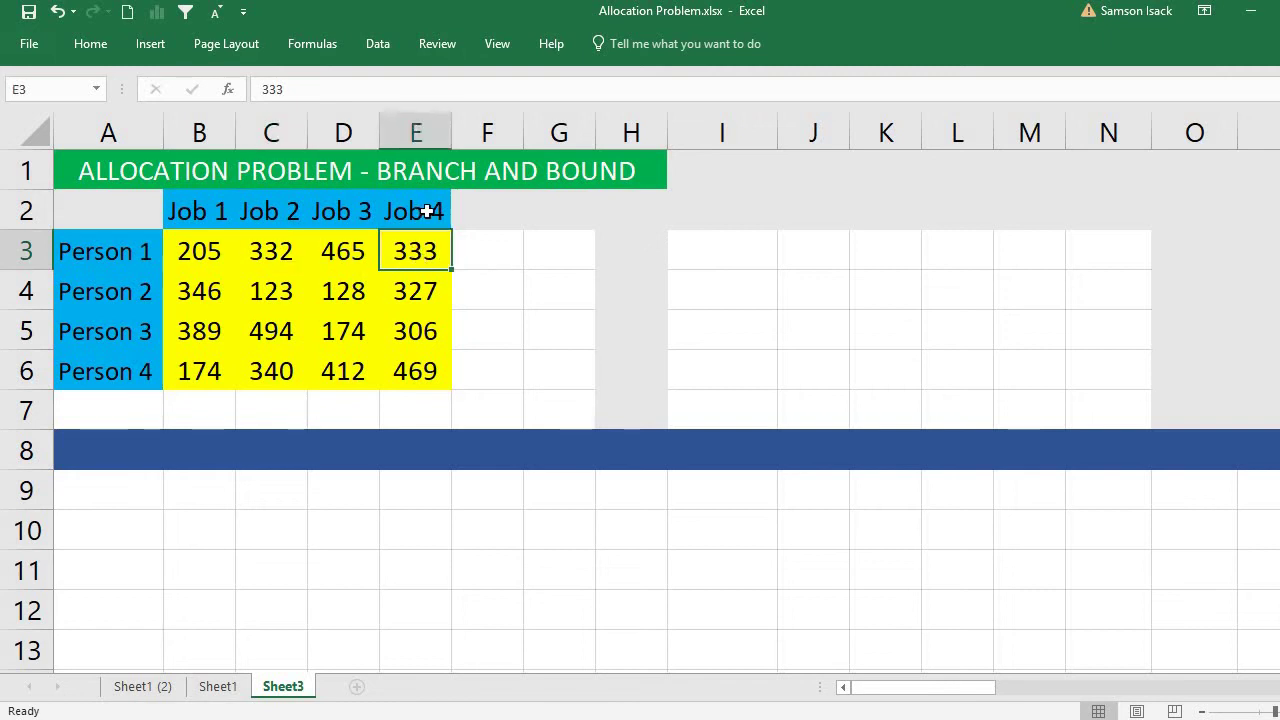
click(427, 211)
click(414, 258)
click(119, 259)
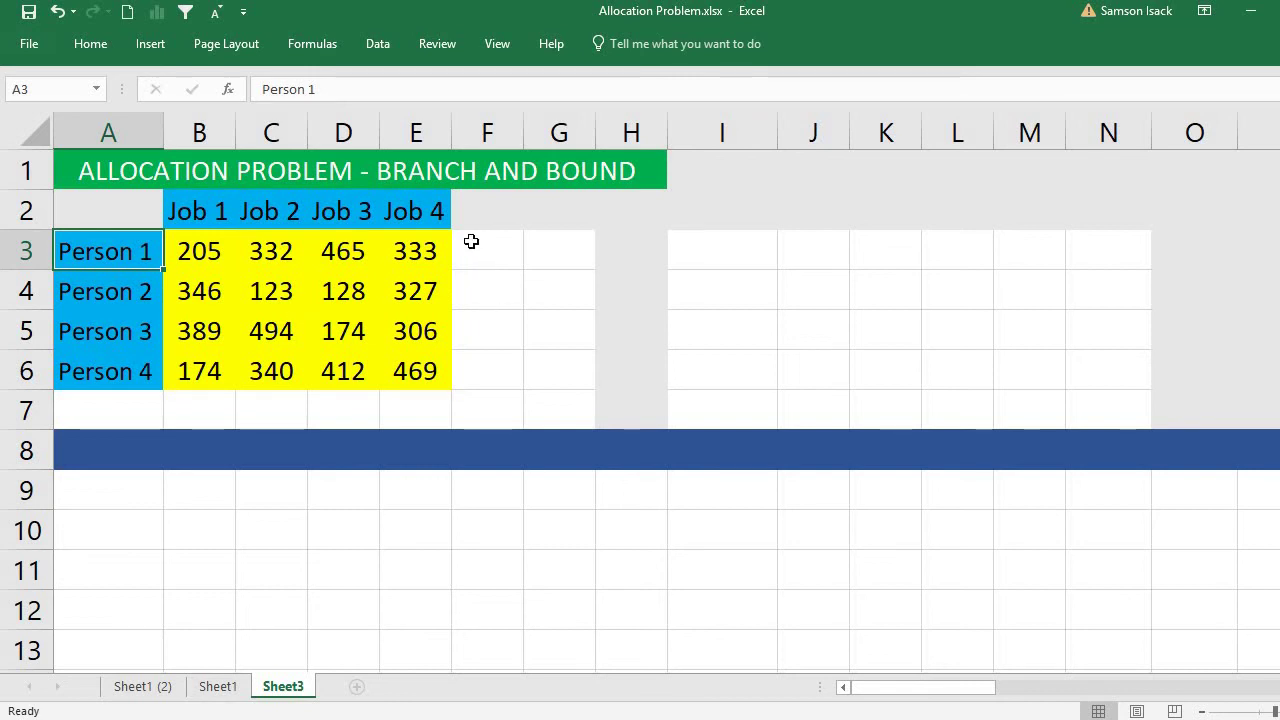
Step: Examine which matrix cells remain for Persons 2 to 4 when Person 1 takes Job 1 or Job 2
click(203, 251)
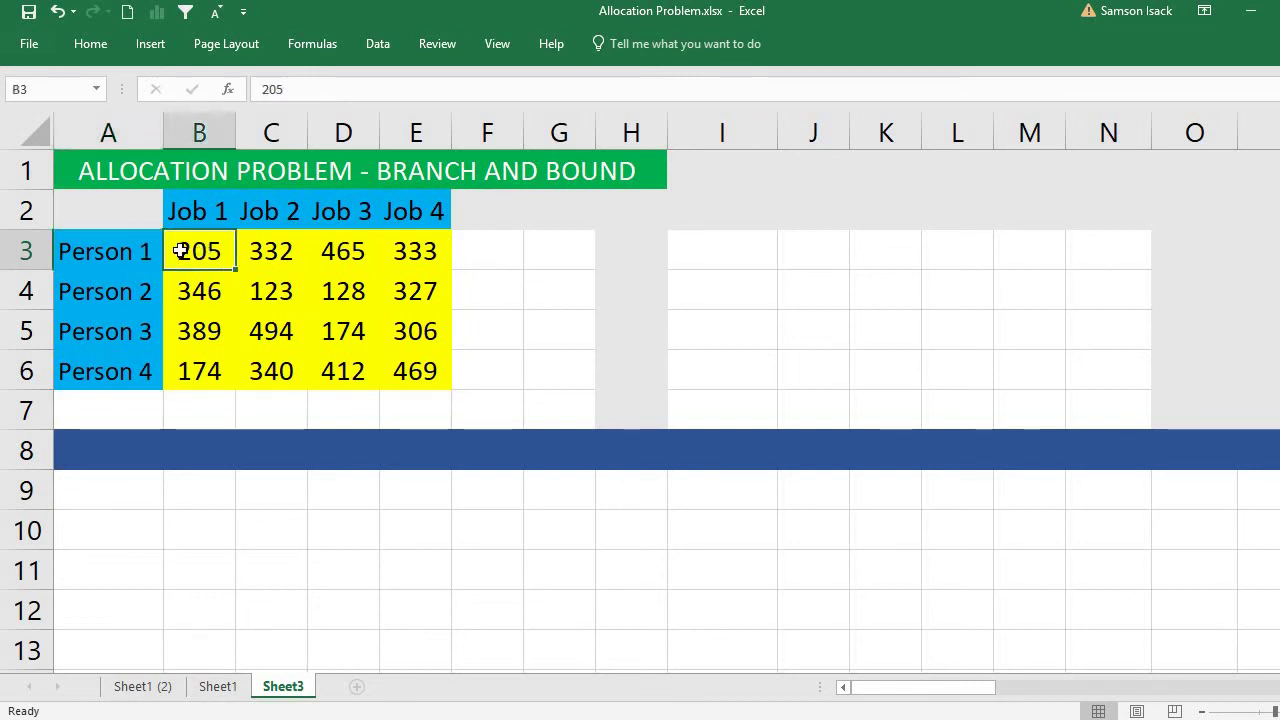
drag(171, 249, 424, 250)
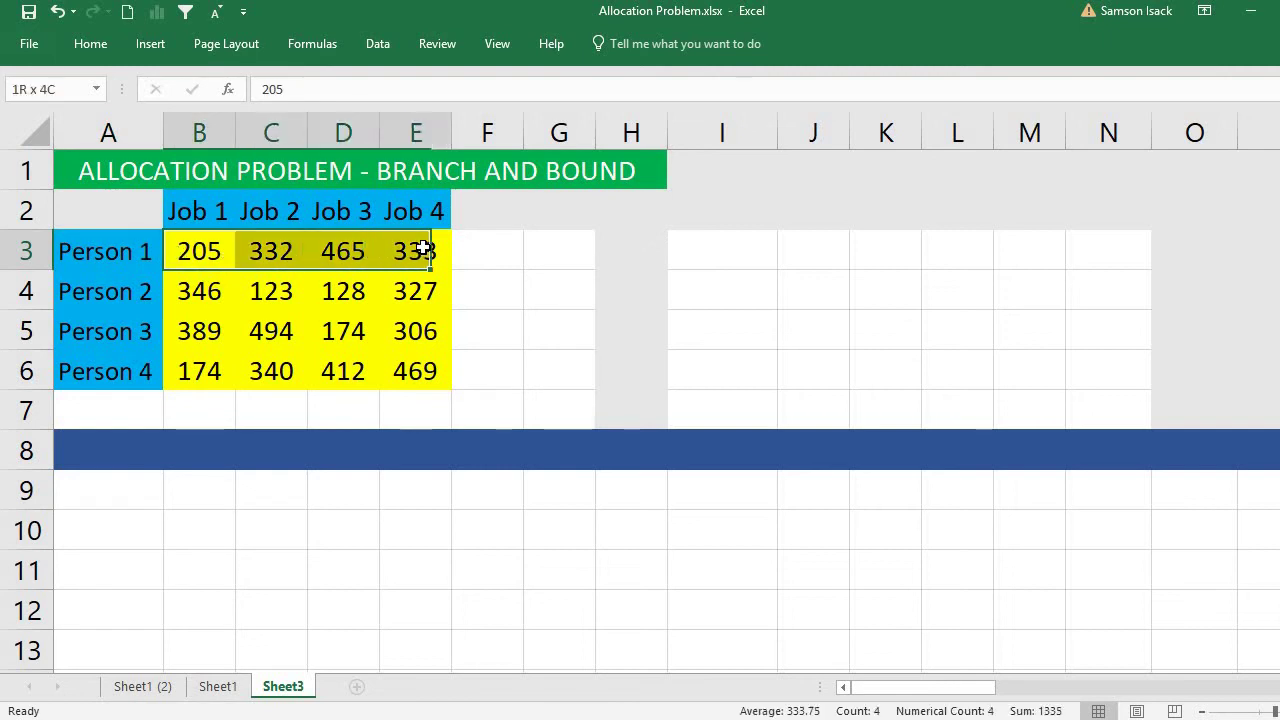
click(200, 249)
click(203, 211)
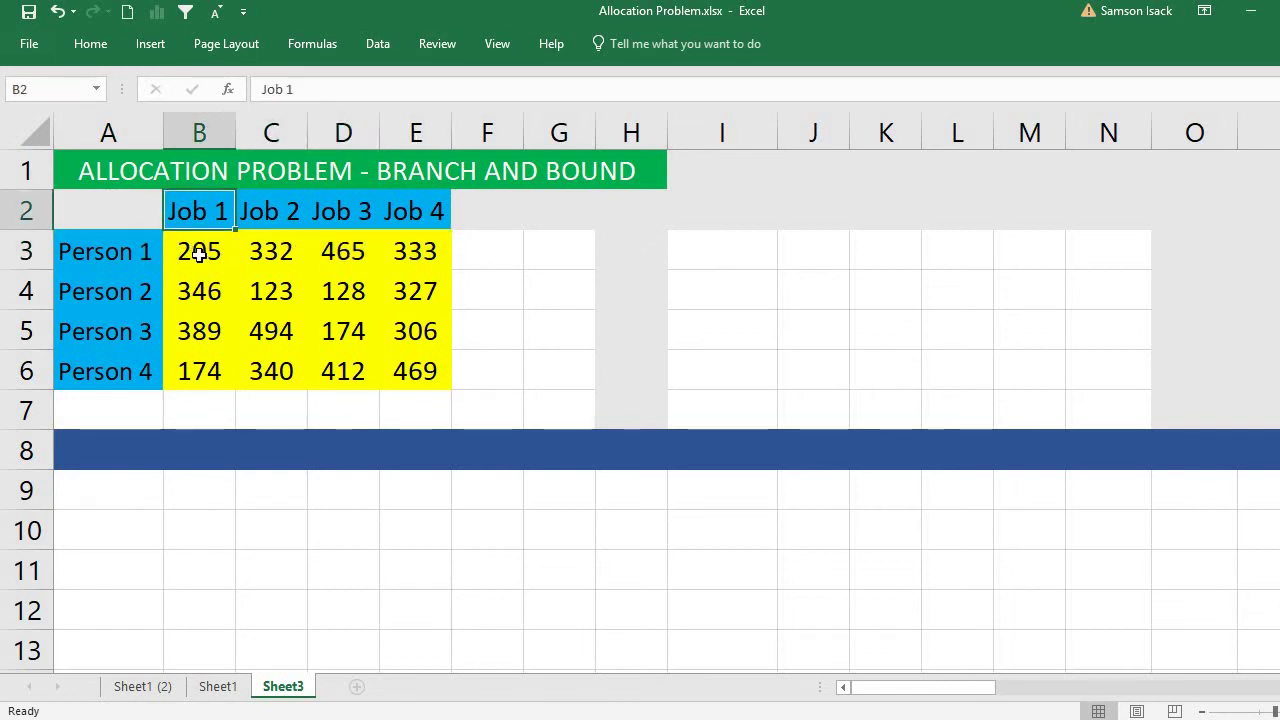
click(199, 254)
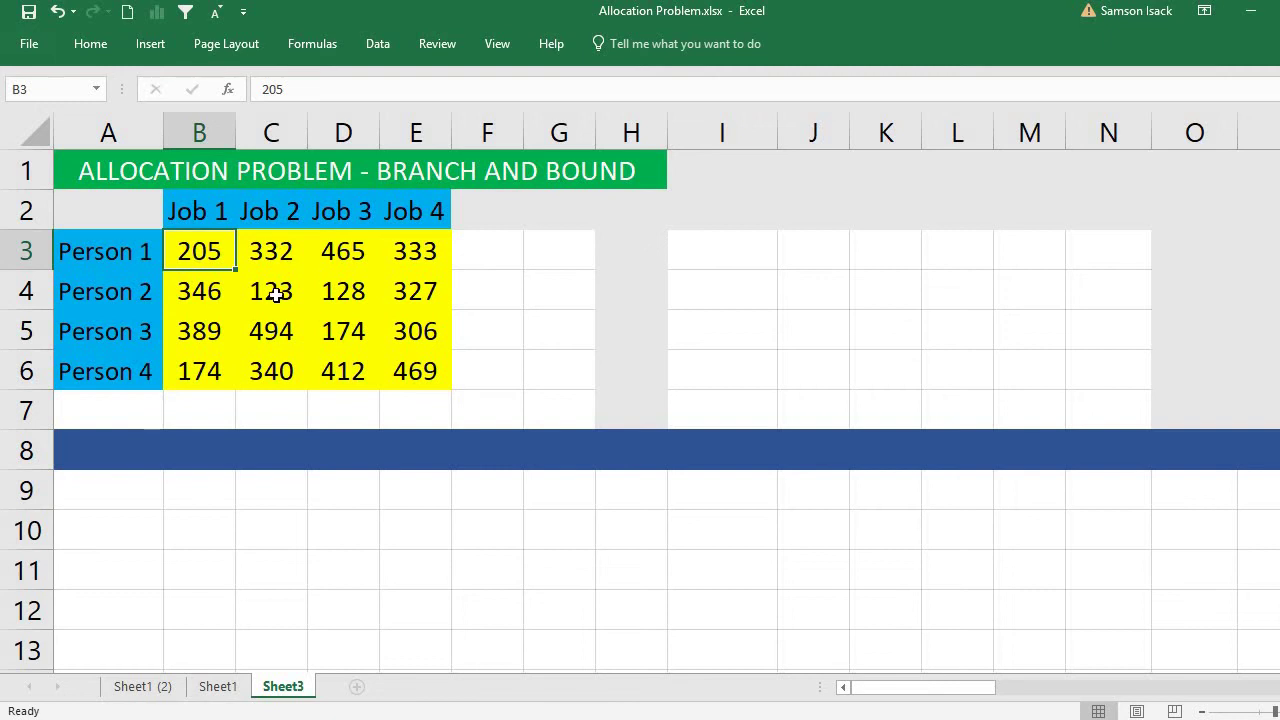
drag(264, 291, 270, 331)
drag(371, 368, 403, 367)
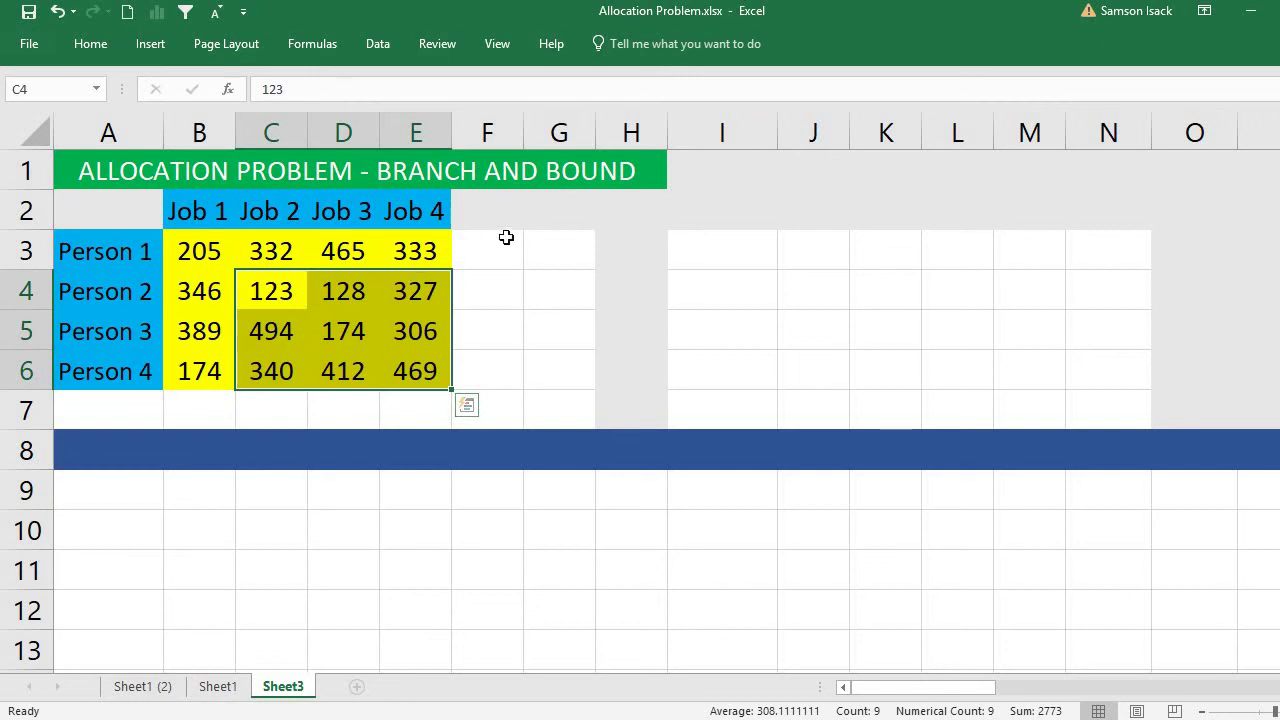
click(290, 251)
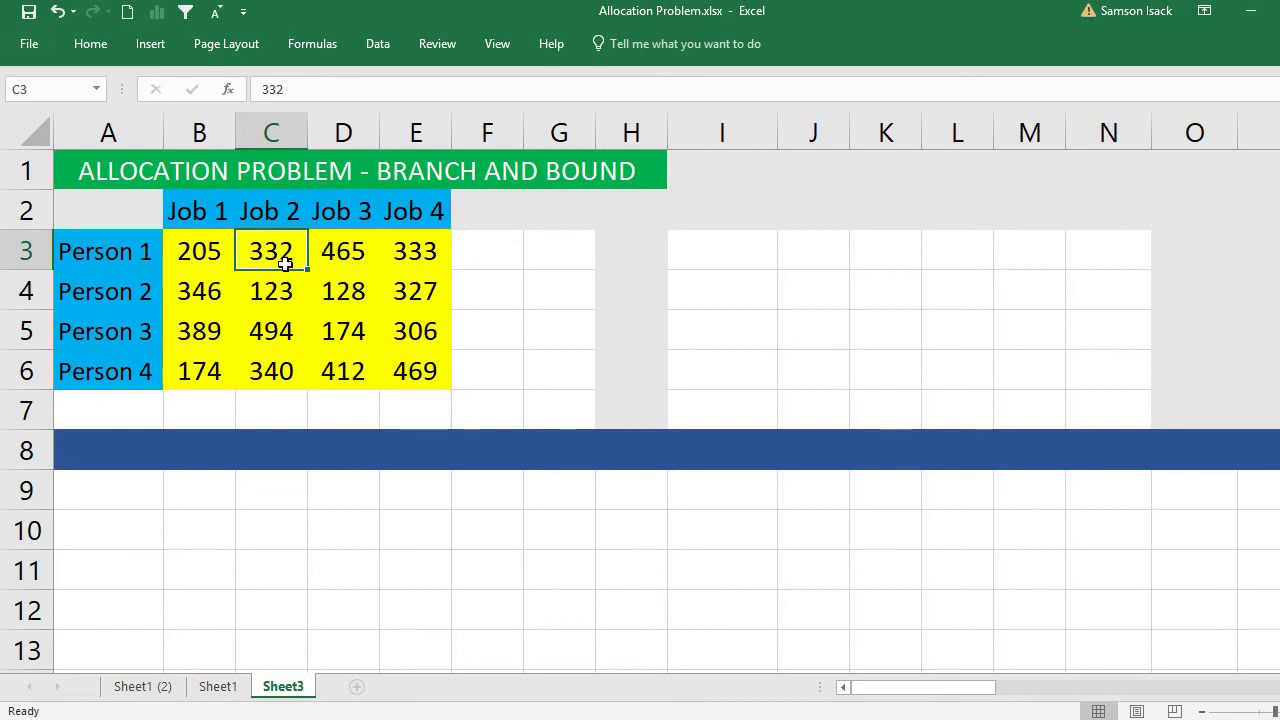
click(271, 206)
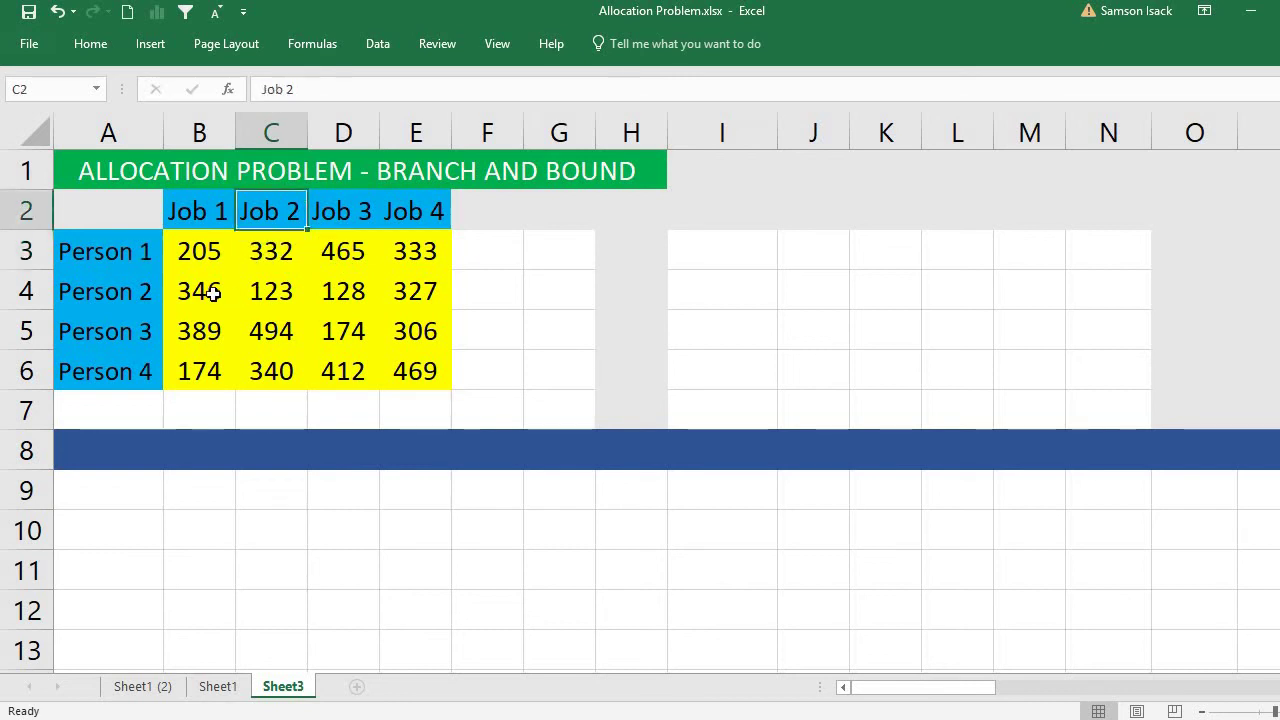
drag(209, 289, 211, 372)
drag(343, 289, 409, 362)
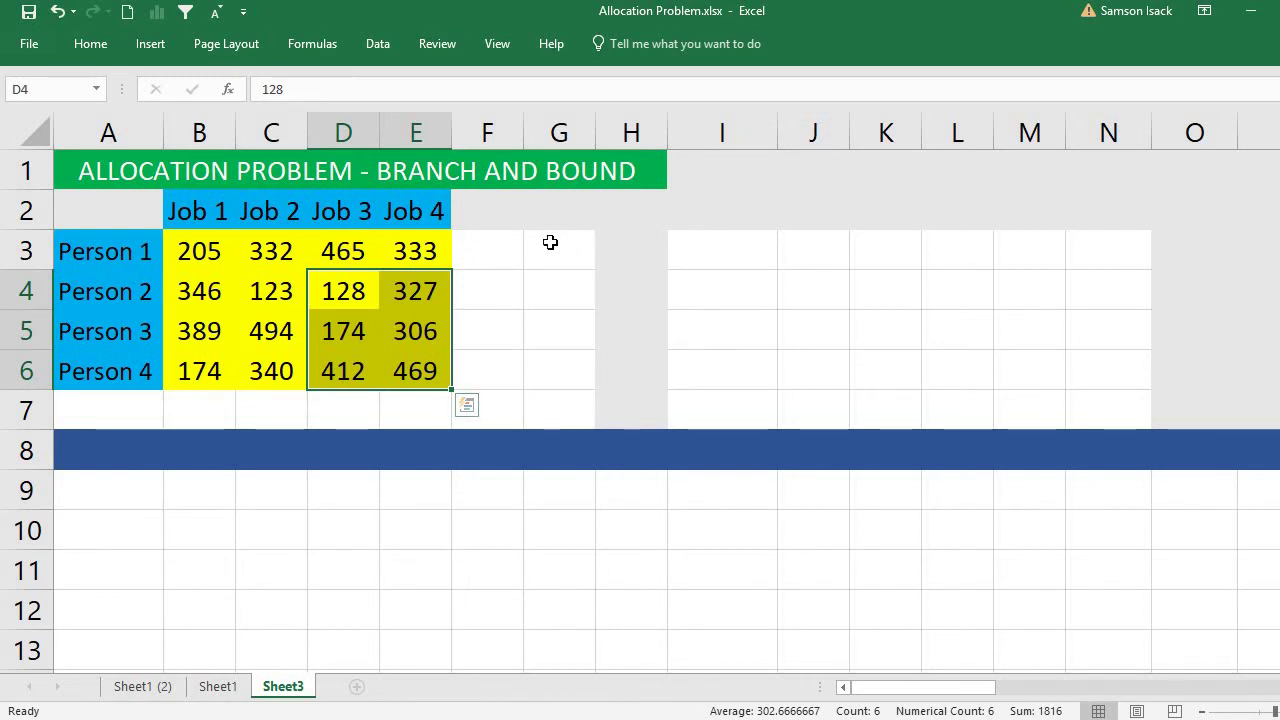
Step: Review Person 1's costs across all four jobs and compare them with Person 2's costs for Jobs 1 and 2
click(360, 250)
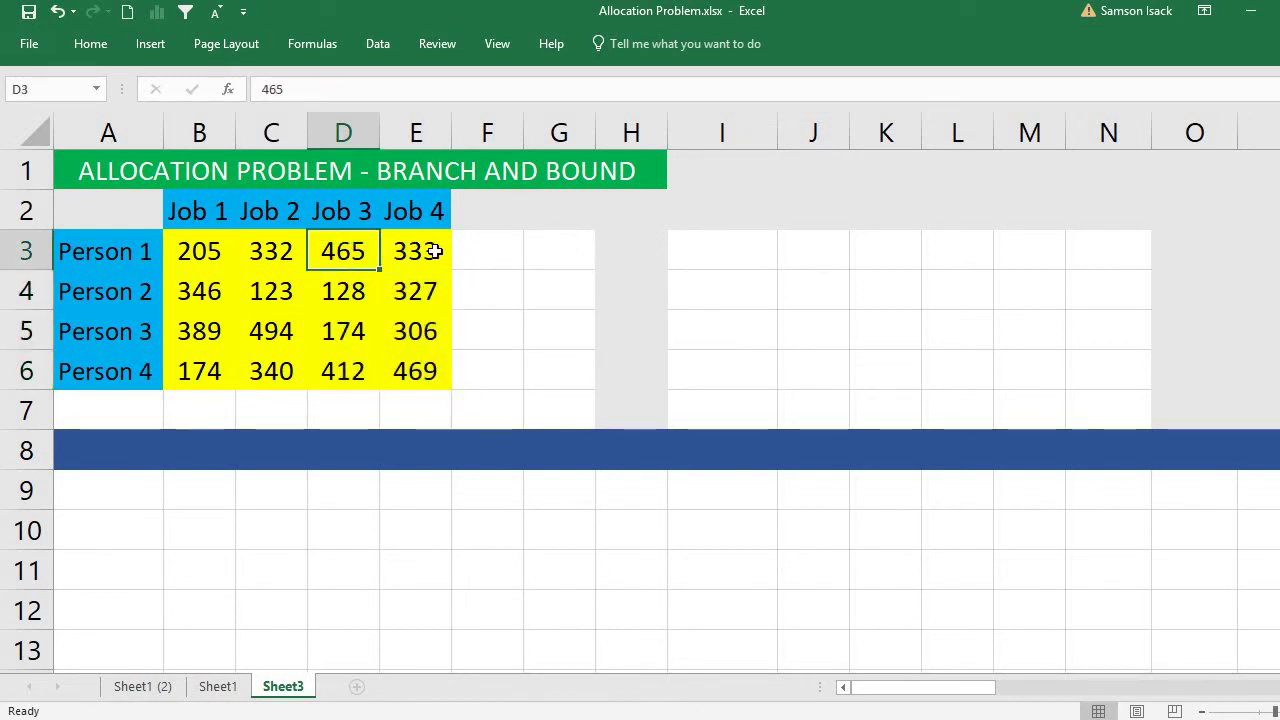
click(435, 251)
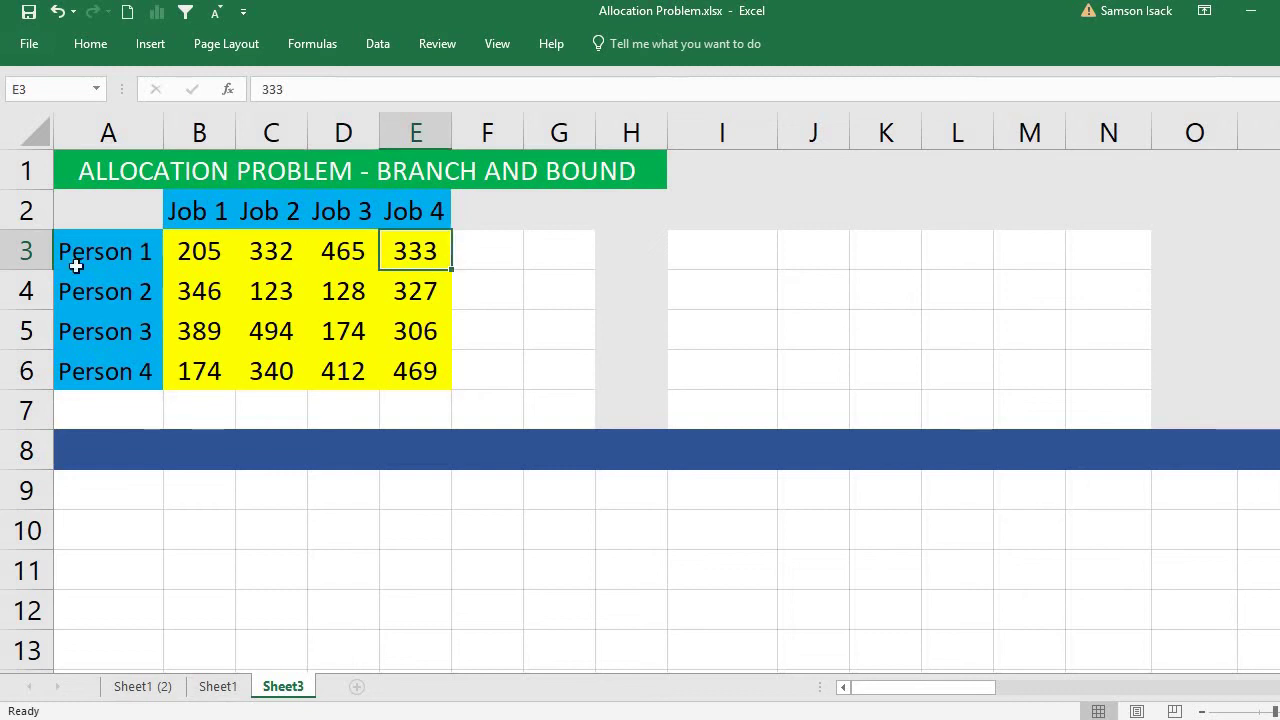
click(205, 250)
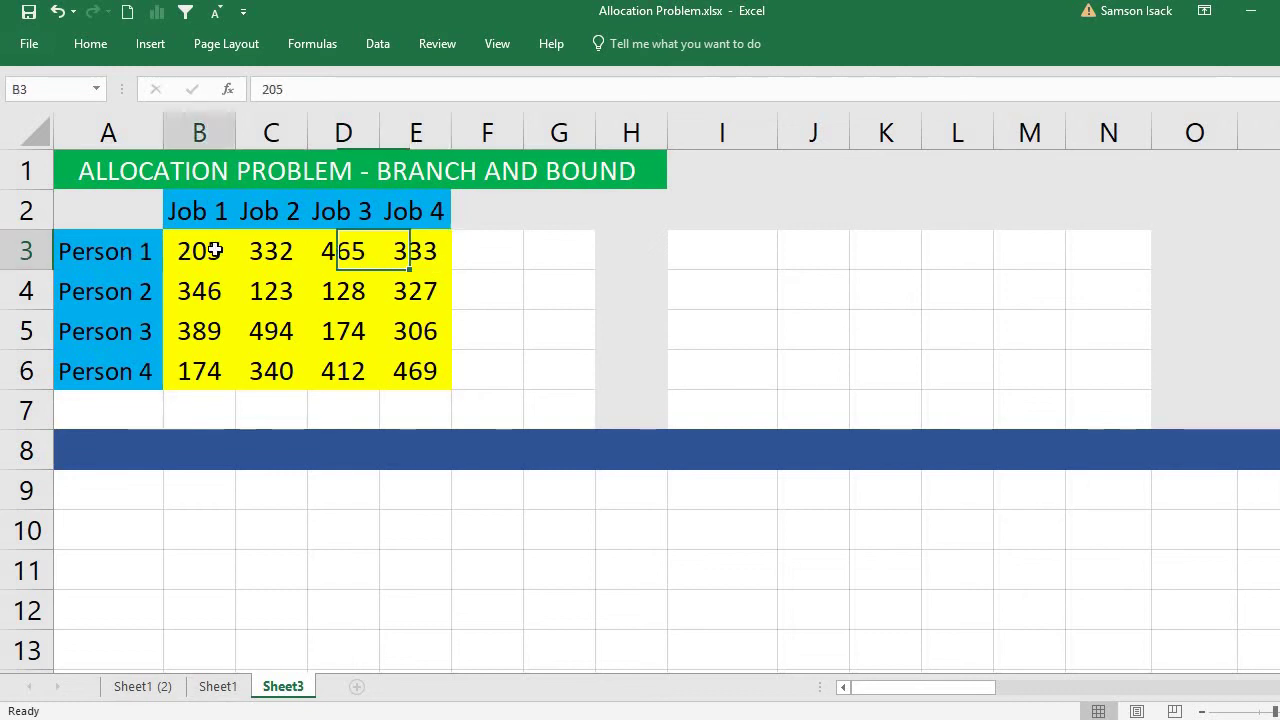
click(265, 250)
click(350, 255)
click(412, 248)
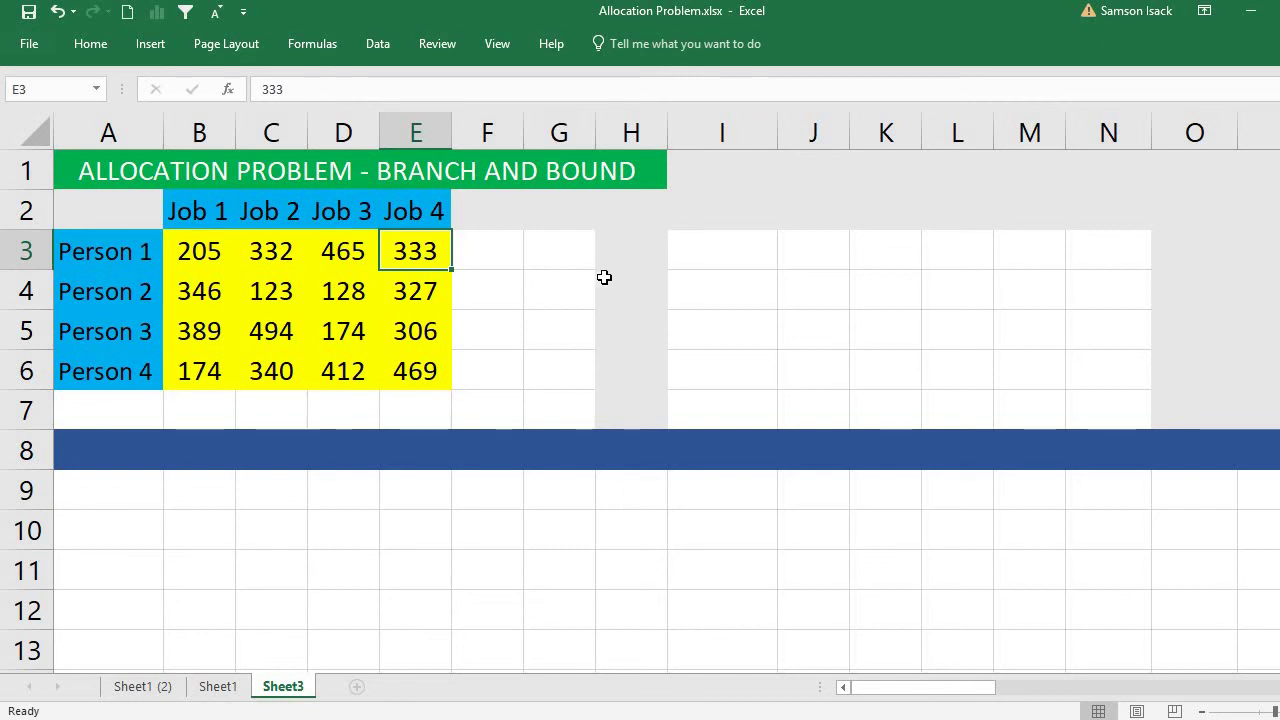
click(239, 300)
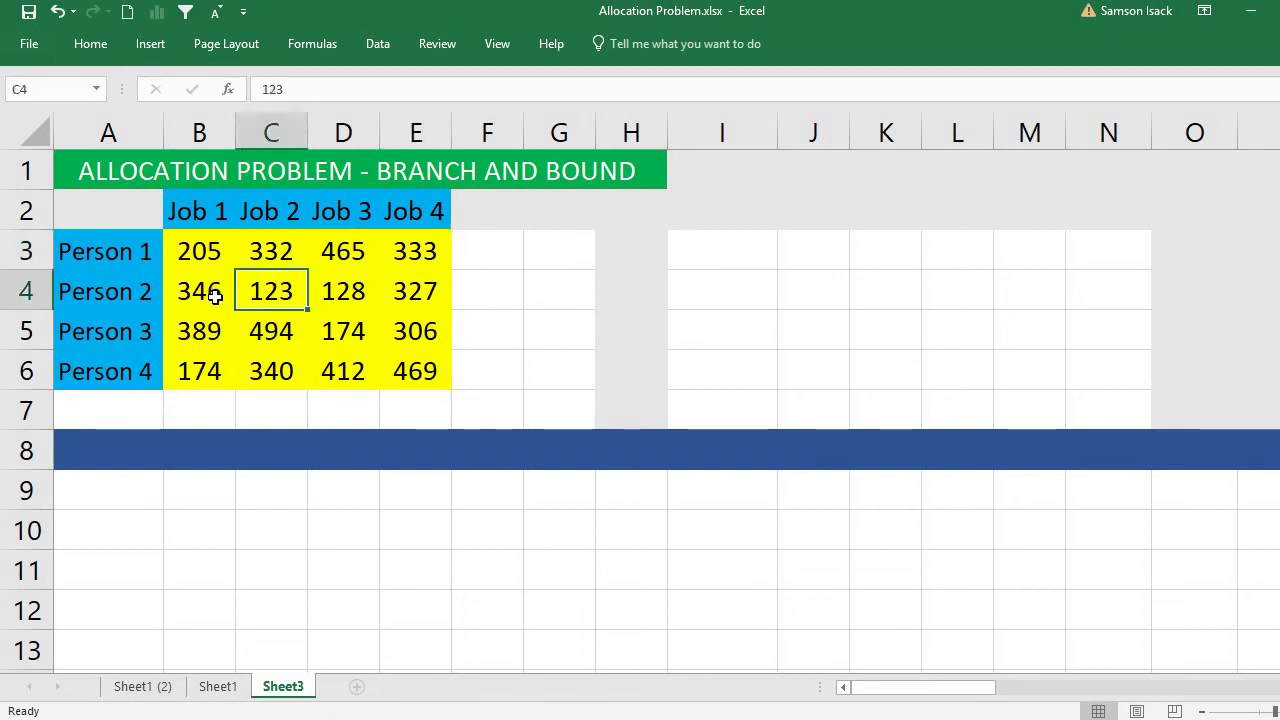
click(215, 297)
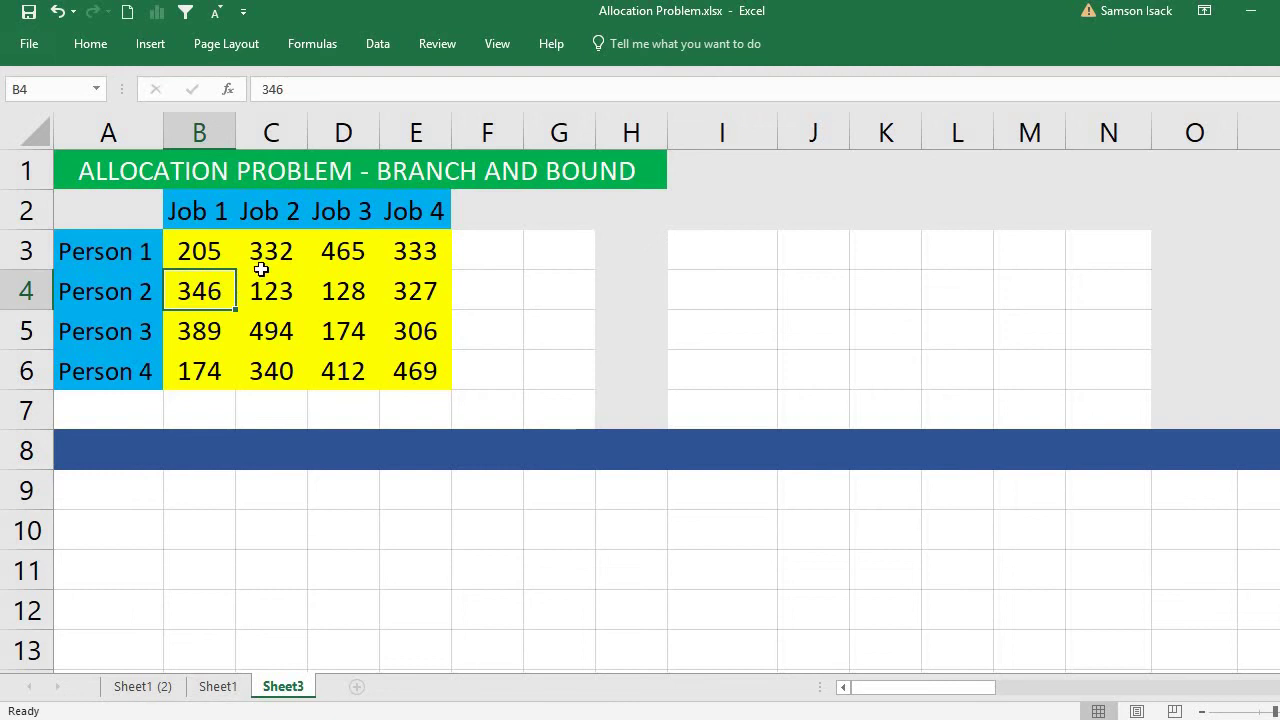
click(193, 237)
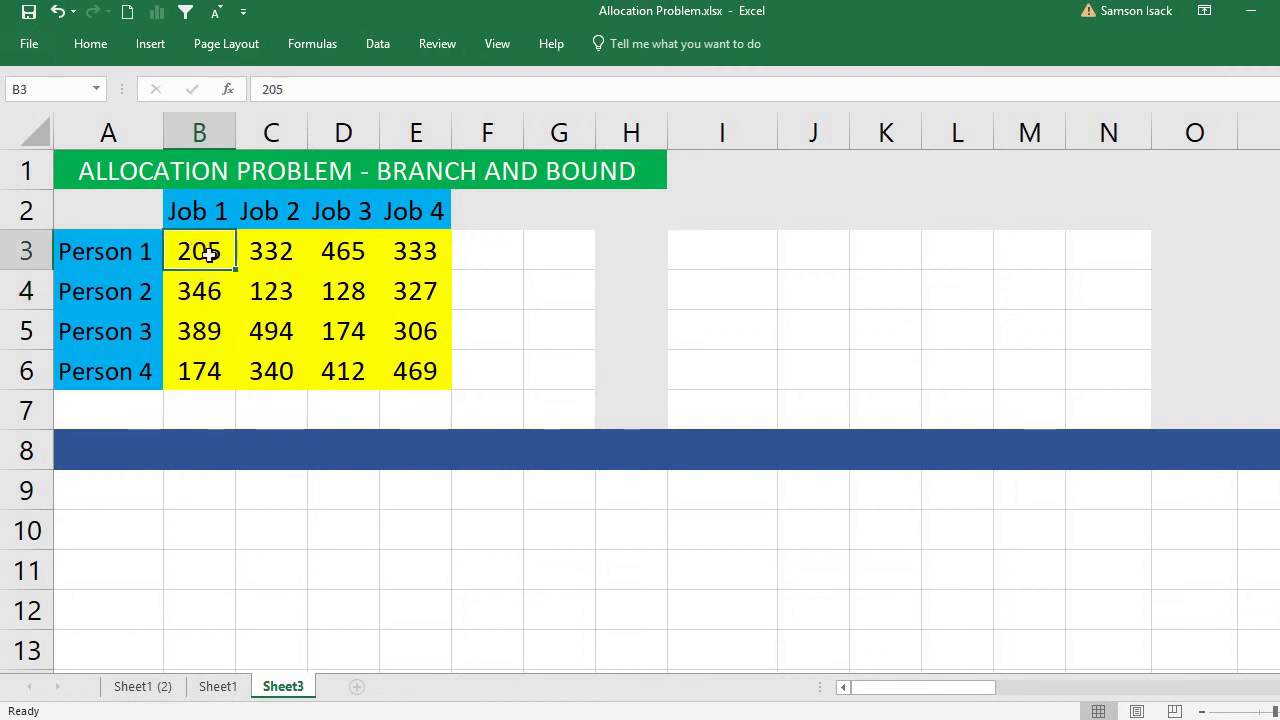
Step: Copy the whole cost table A2:E6 and paste it with its formatting at A9
drag(117, 217, 430, 375)
right_click(370, 241)
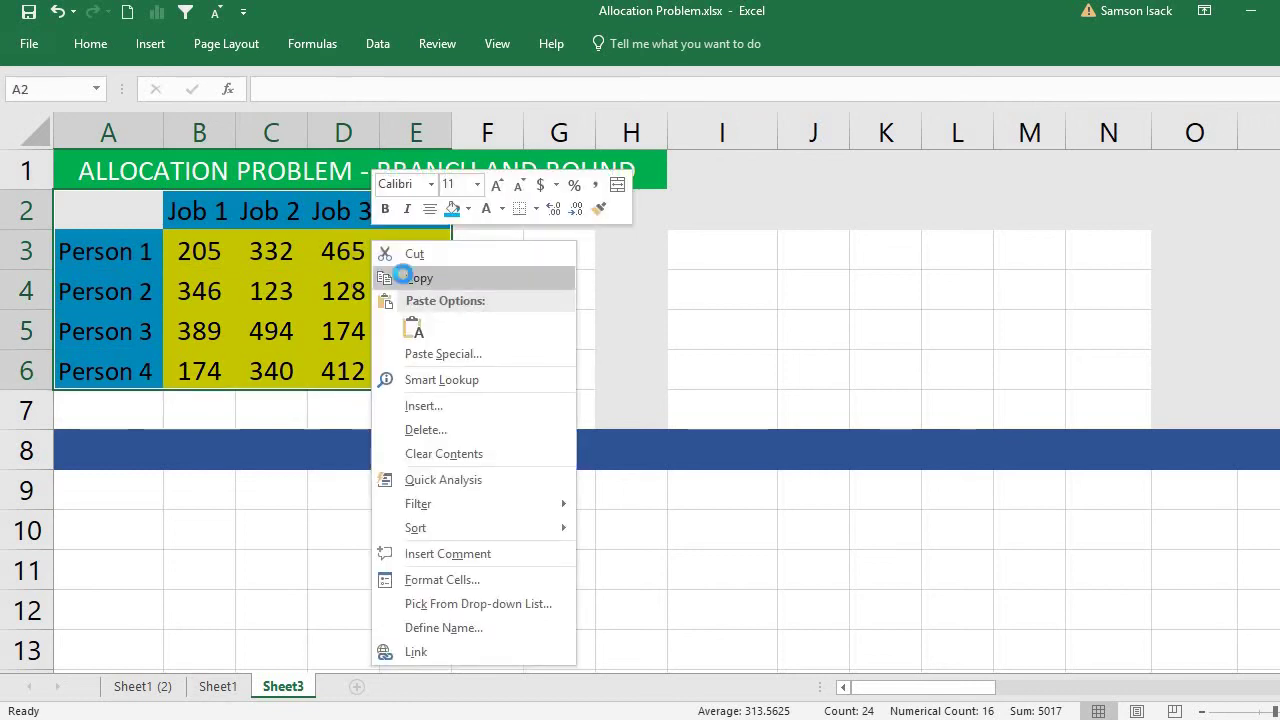
click(398, 277)
click(112, 498)
right_click(114, 499)
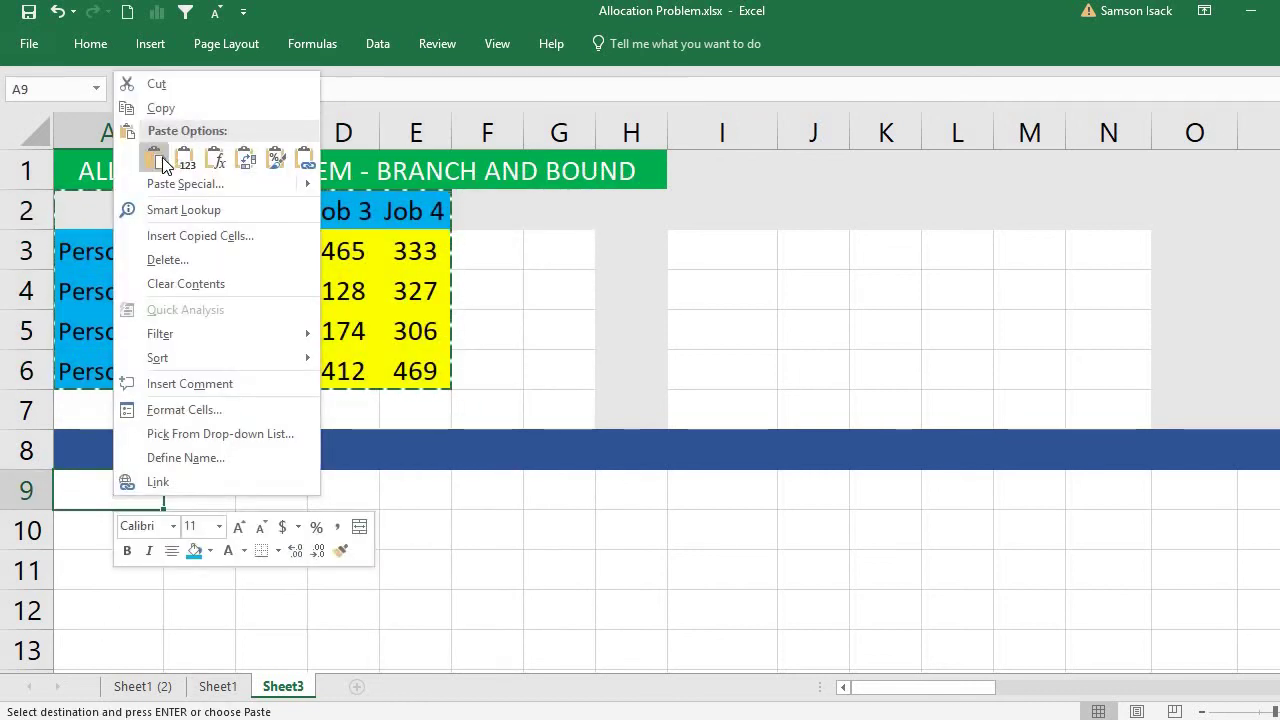
click(155, 158)
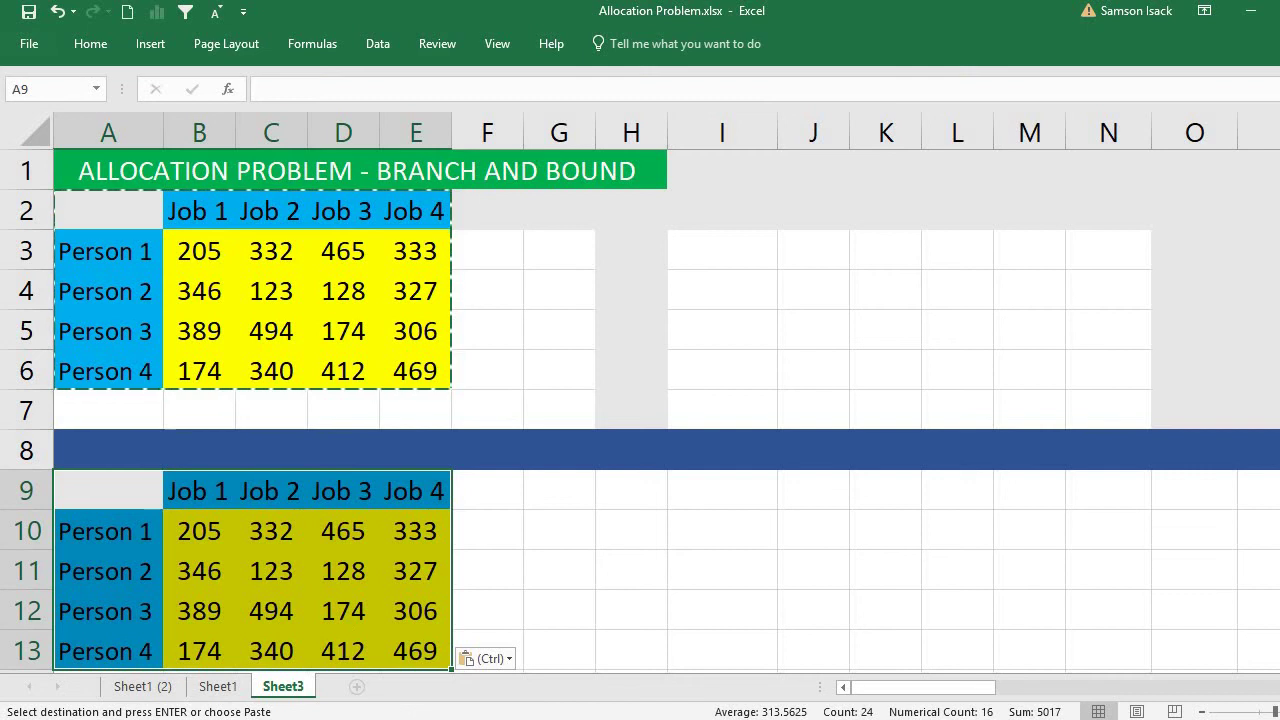
Step: Calculate Person 1's row minimum in F10 of the copied table with =MIN(B10:E10)
scroll(640, 400, down, 1)
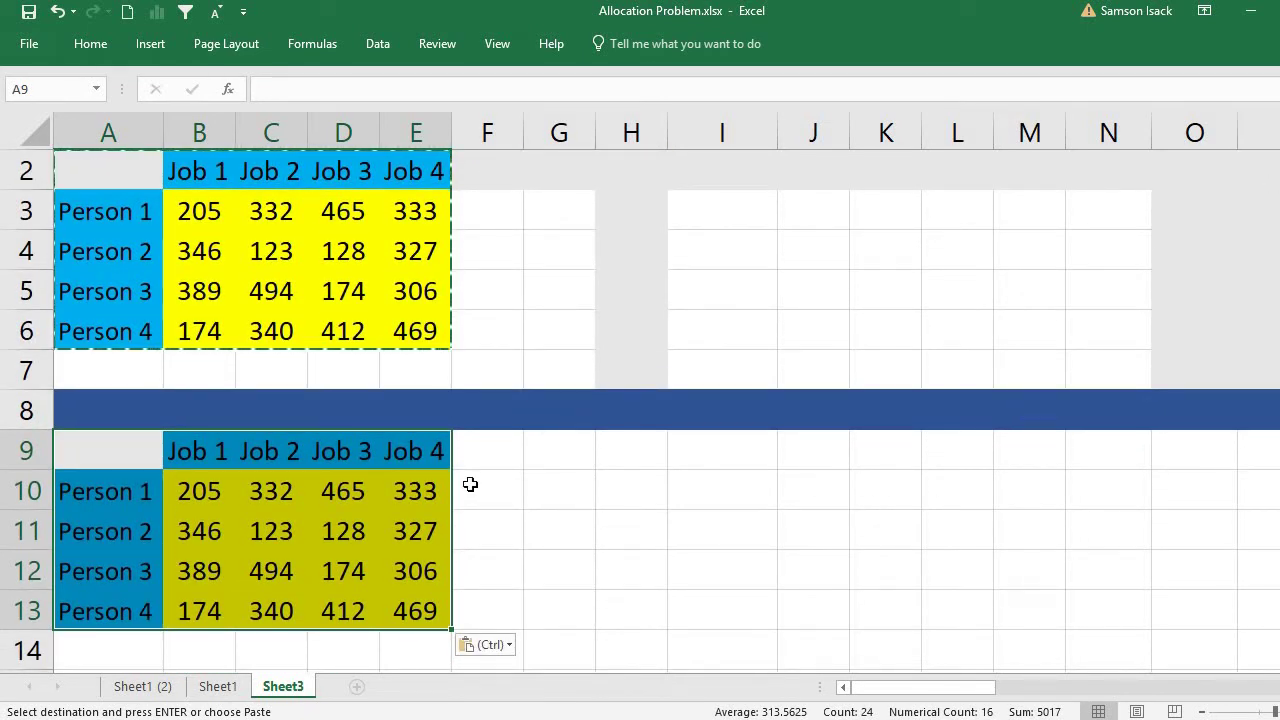
click(485, 492)
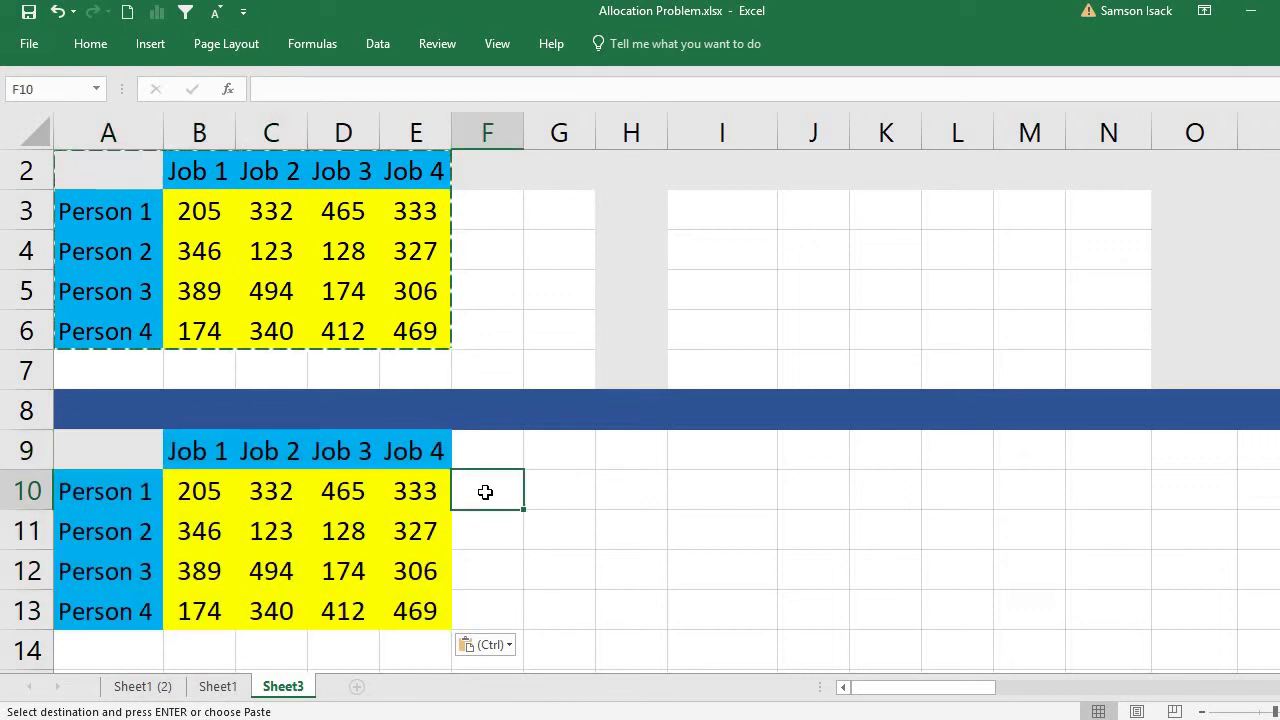
text(=)
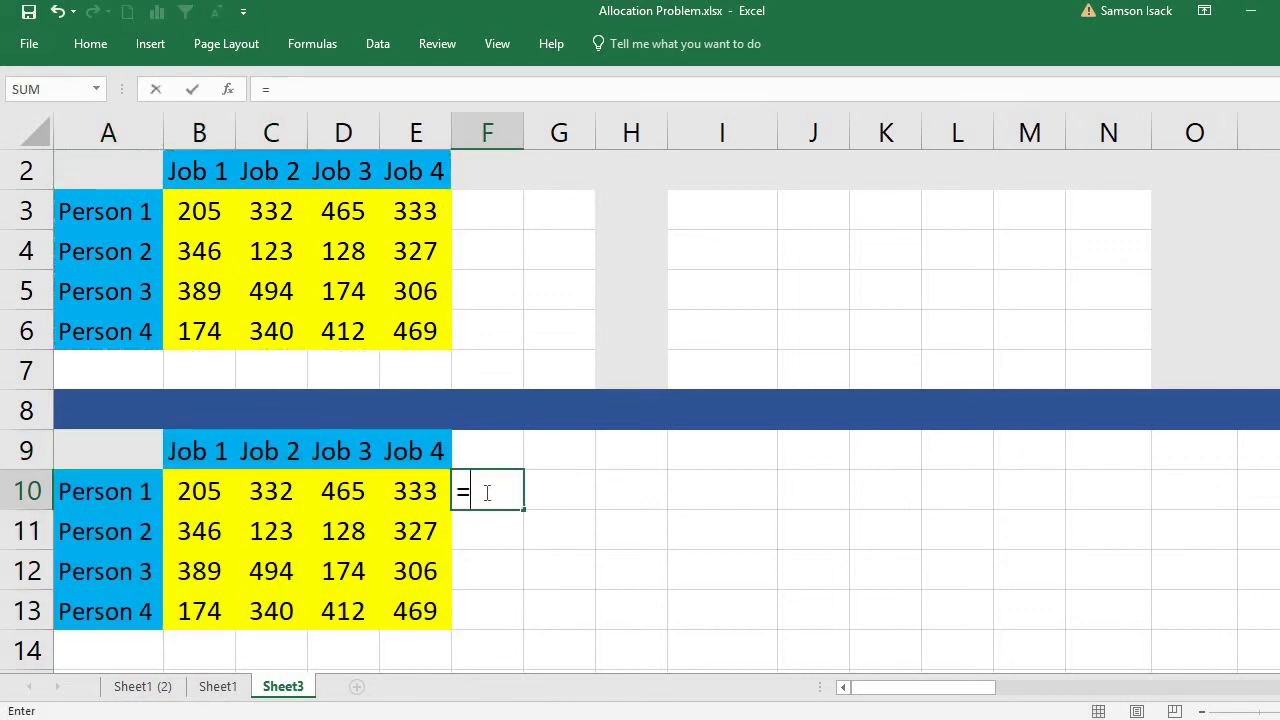
text(mi)
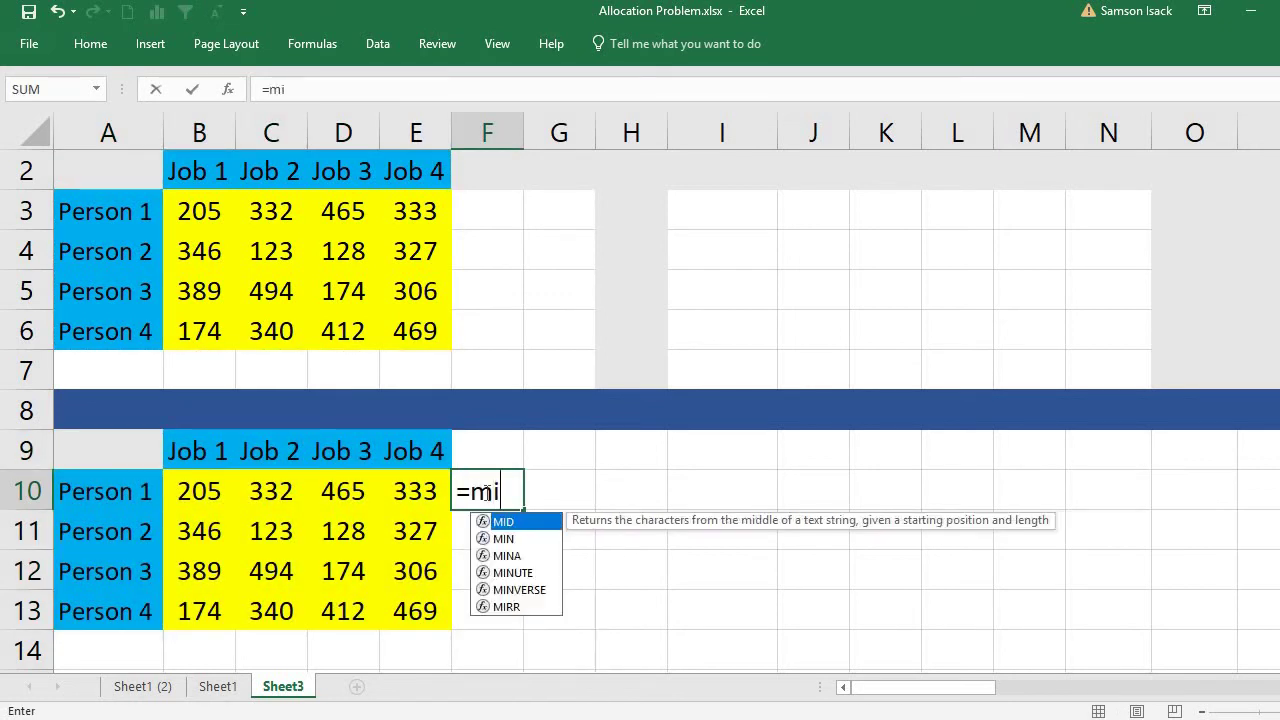
text(n()
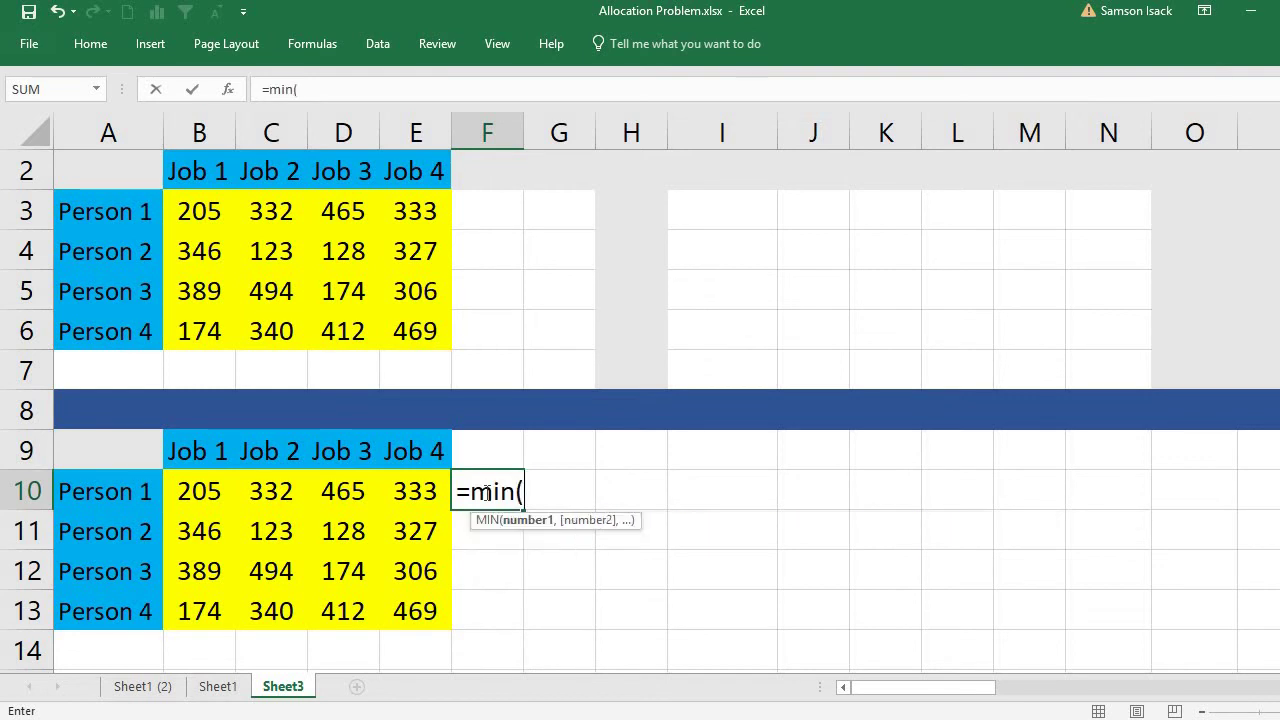
drag(200, 491, 420, 492)
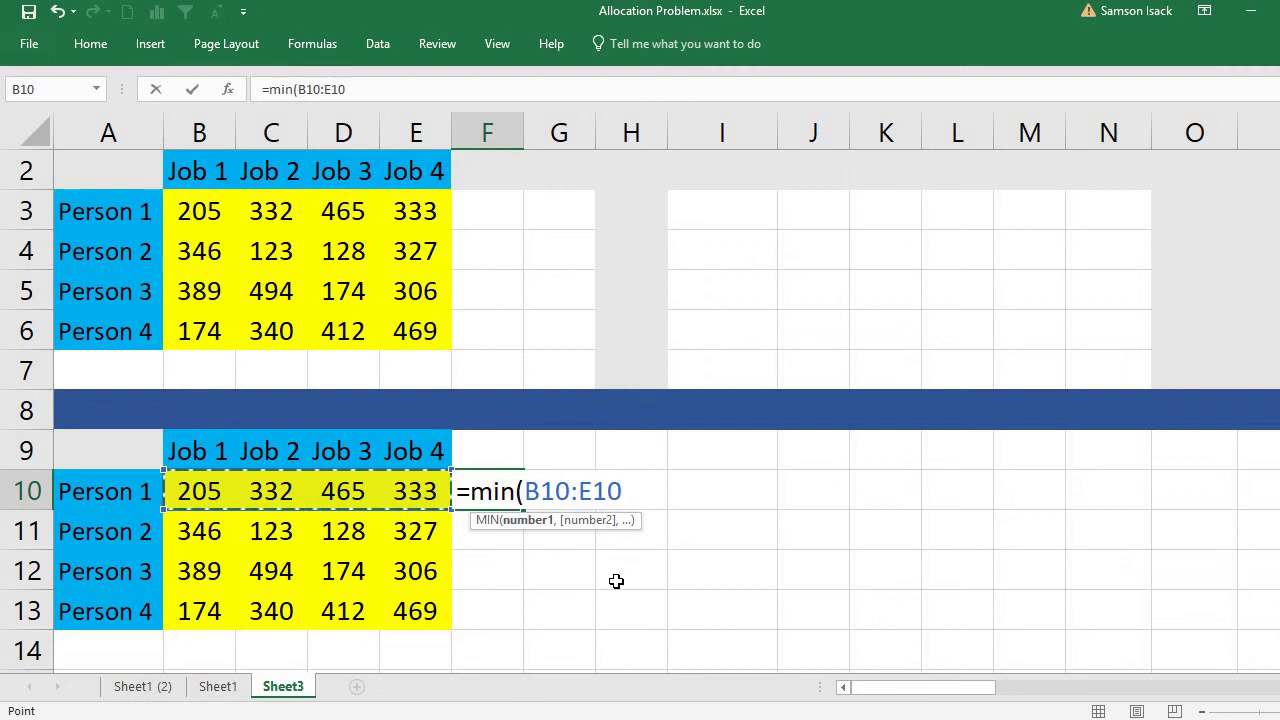
text())
key(Return)
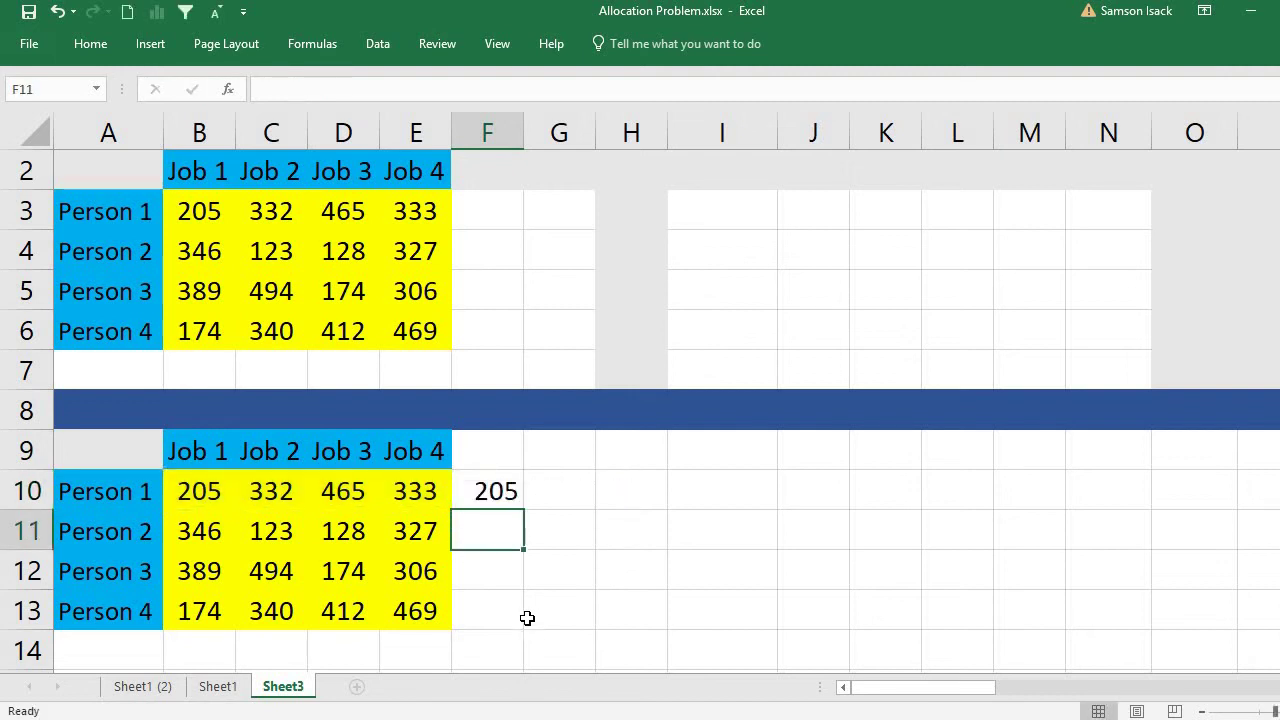
Step: Fill the row minimum formula from F10 down to F13 and check the copied formula in F11
click(497, 491)
drag(520, 540, 720, 634)
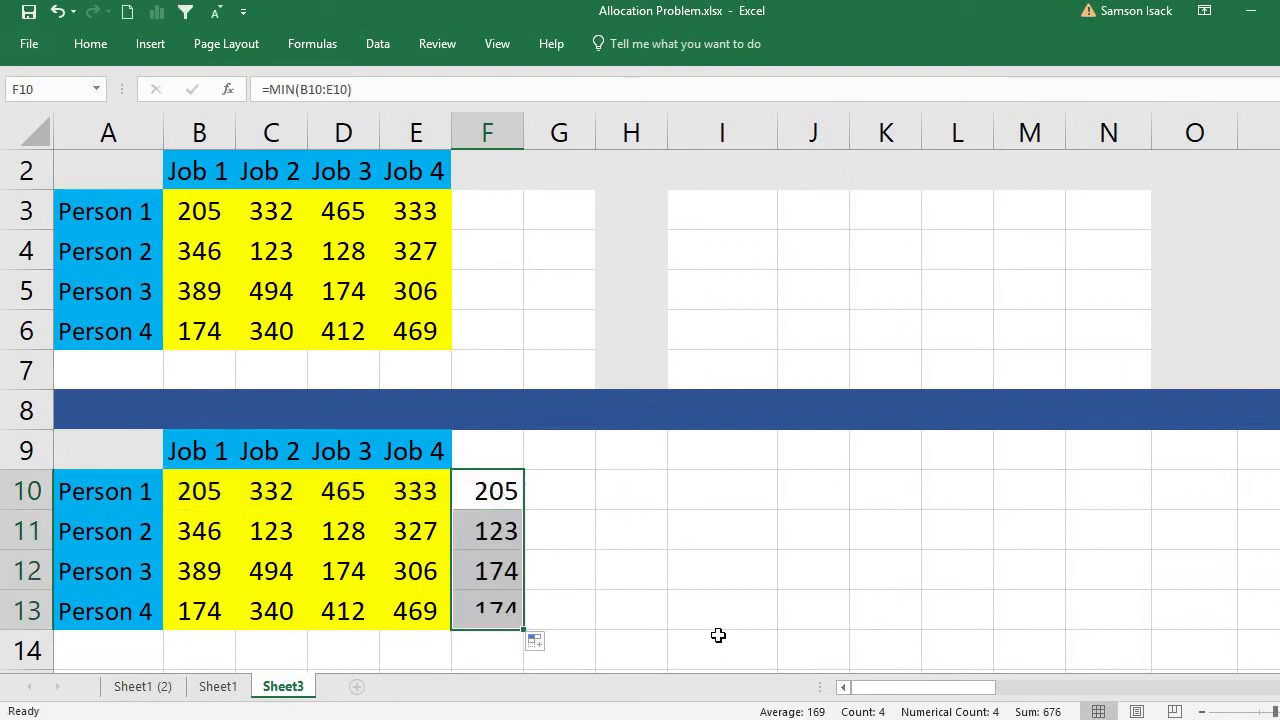
double_click(497, 531)
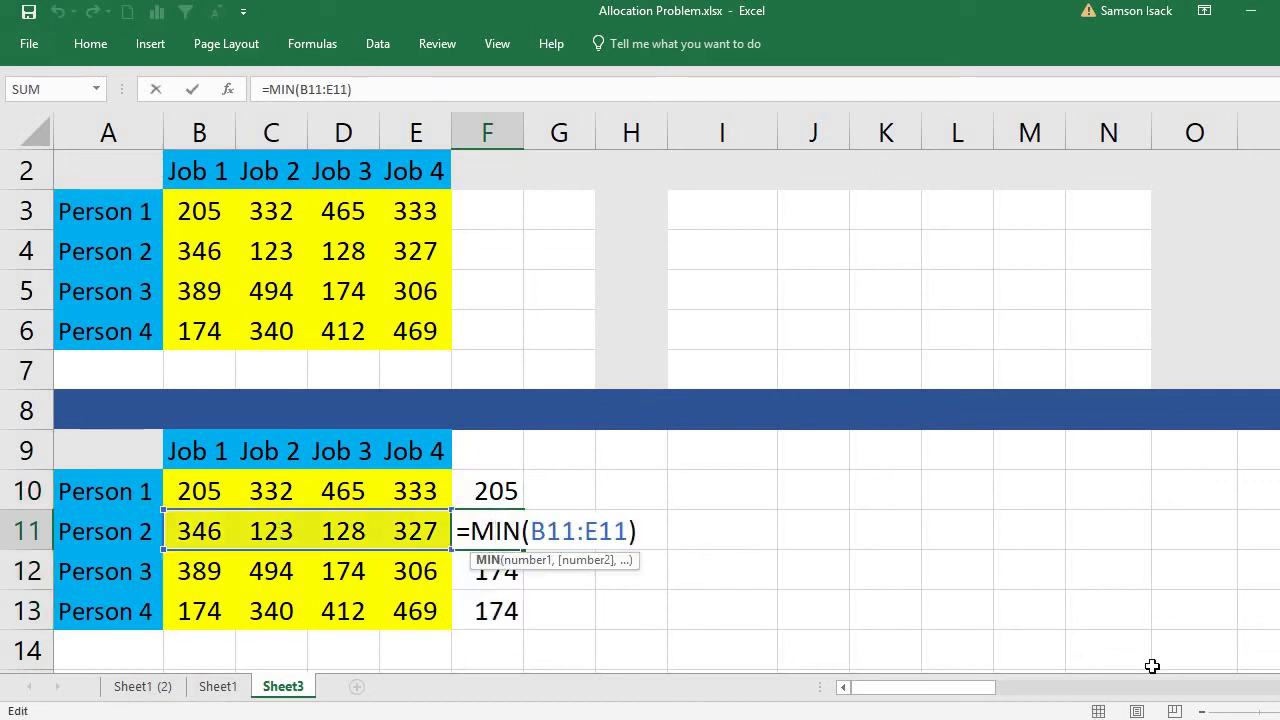
key(Return)
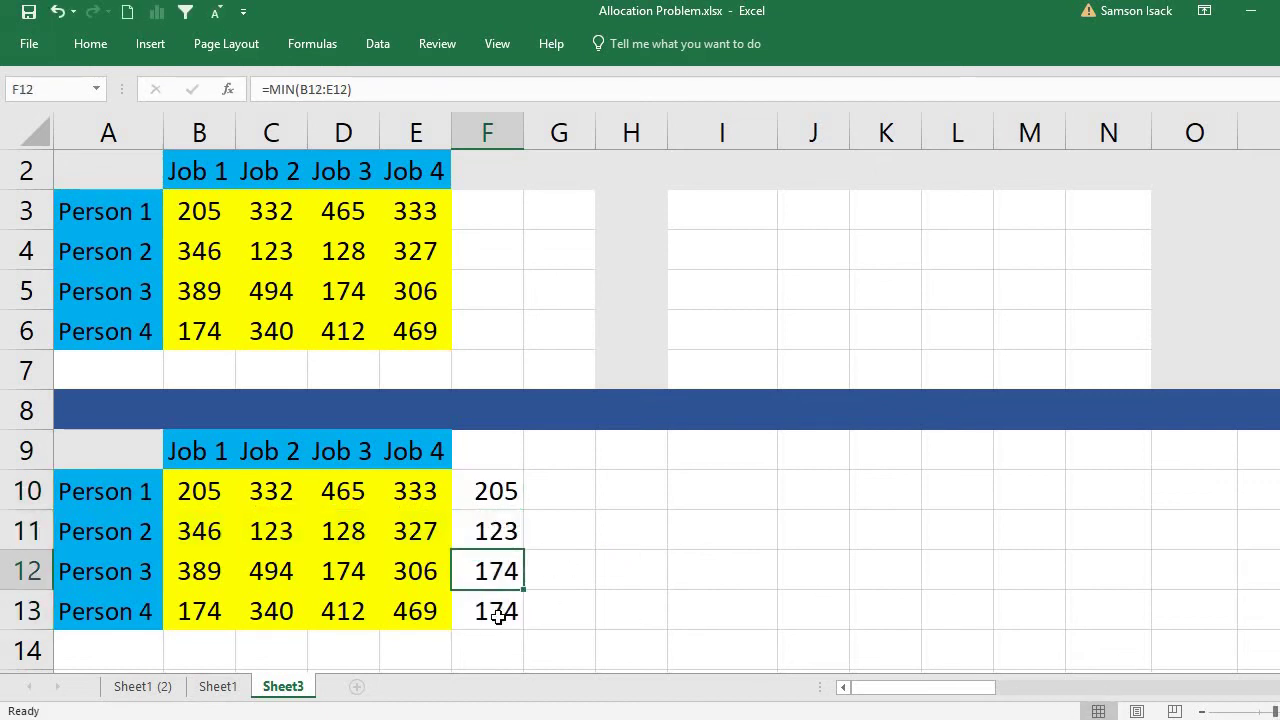
drag(500, 608, 534, 501)
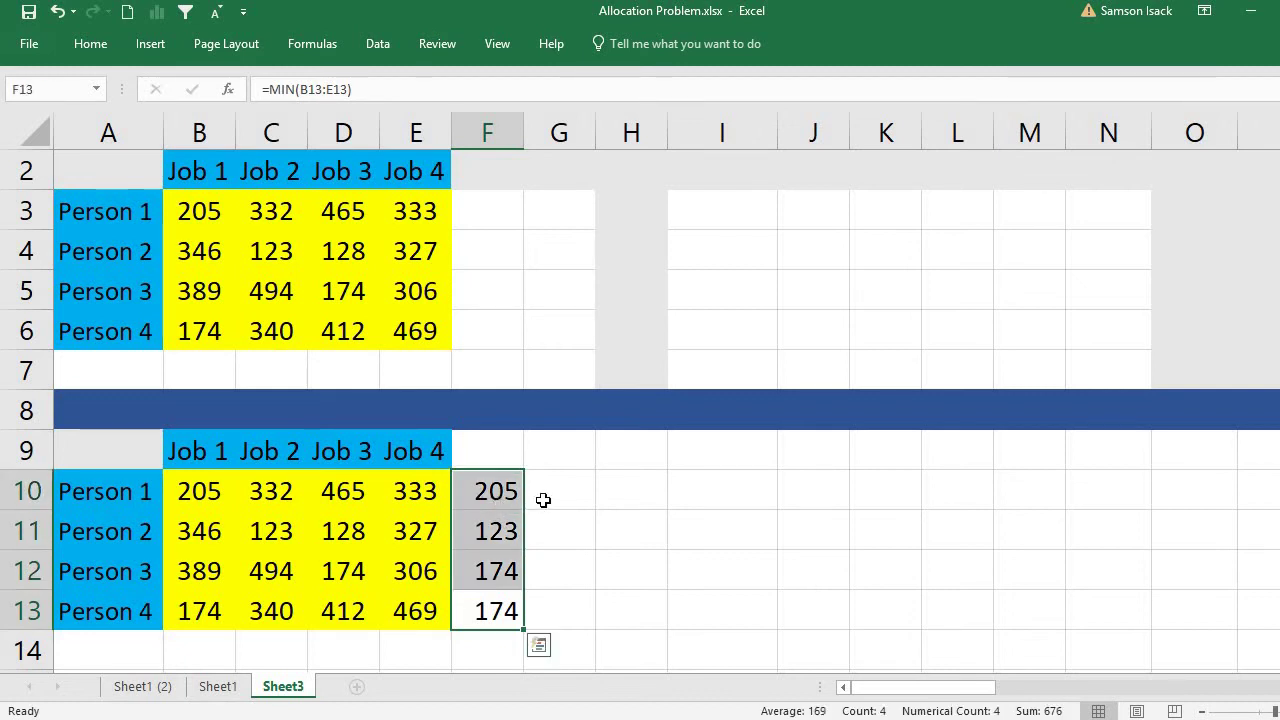
Step: Total the four row minimums in G10 with =SUM(F10:F13)
click(543, 500)
text(=)
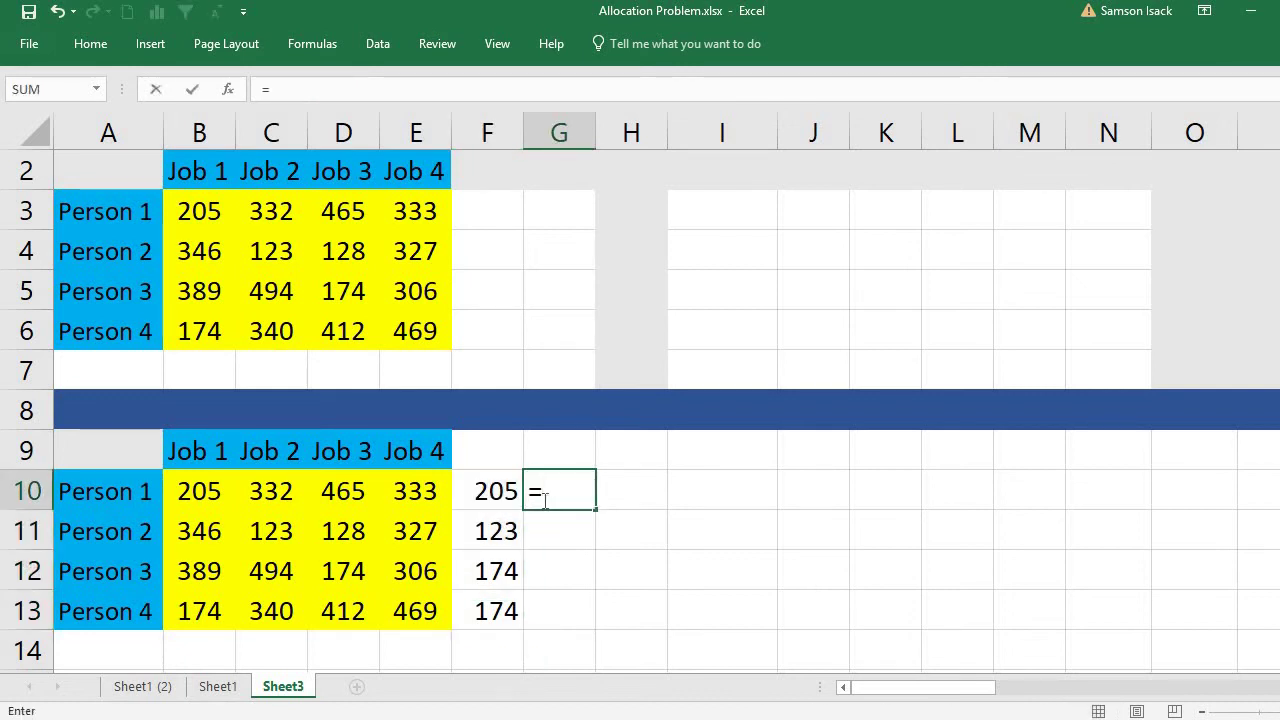
text(s)
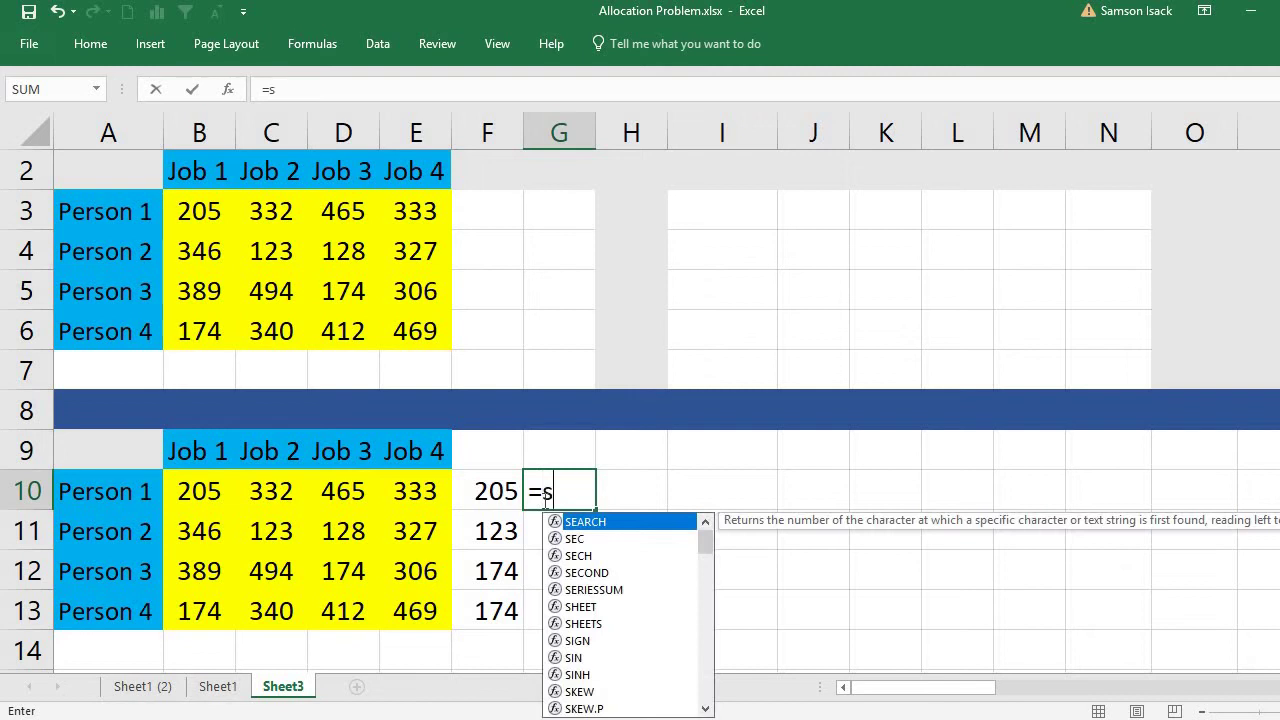
text(um()
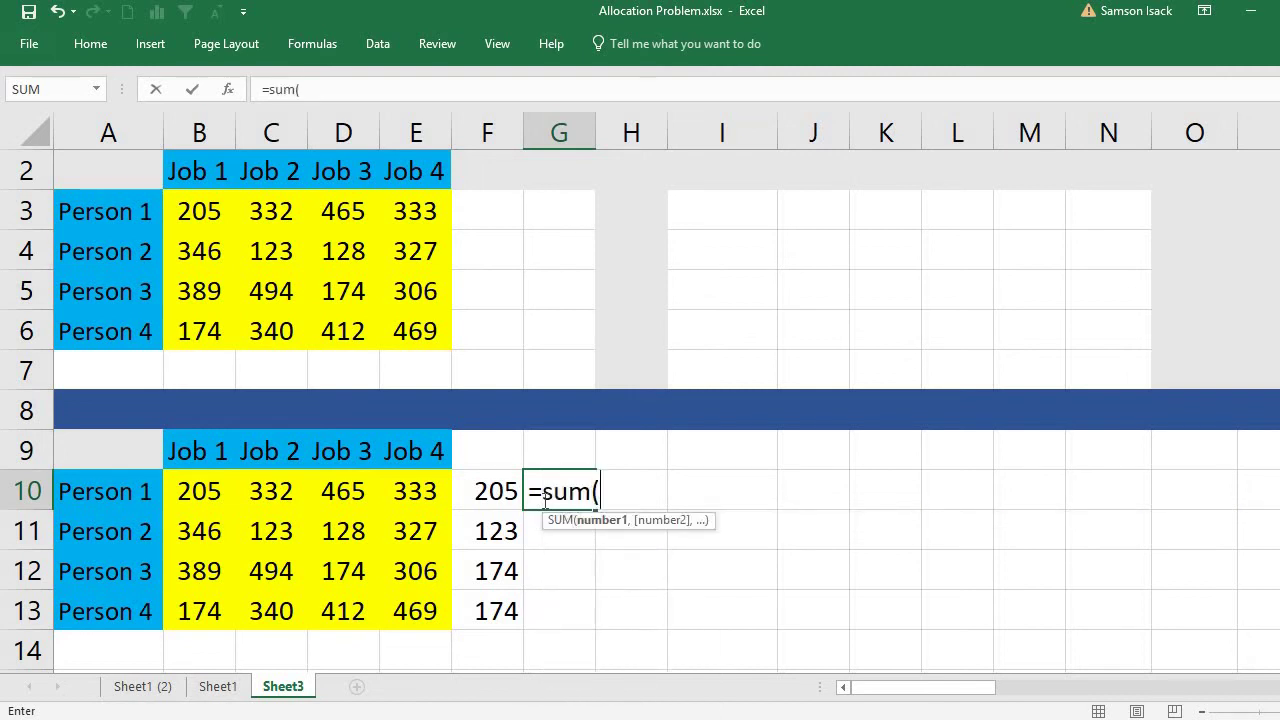
drag(500, 491, 527, 609)
text())
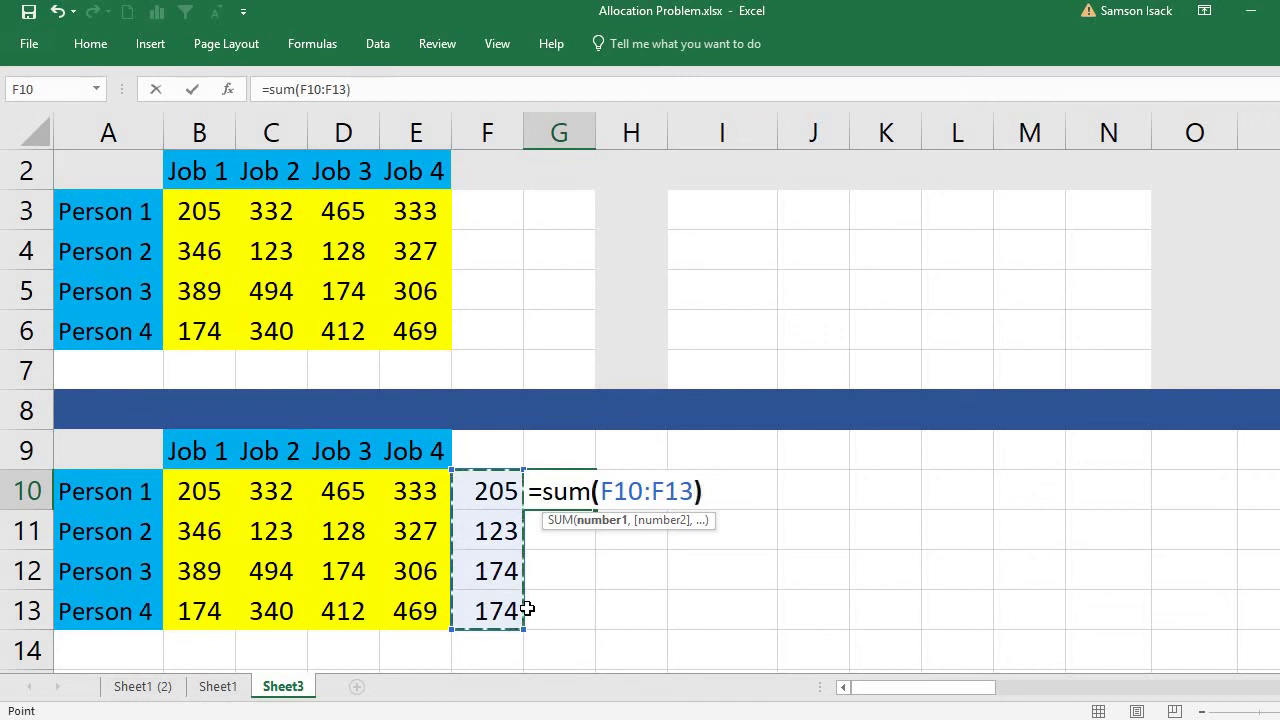
key(Return)
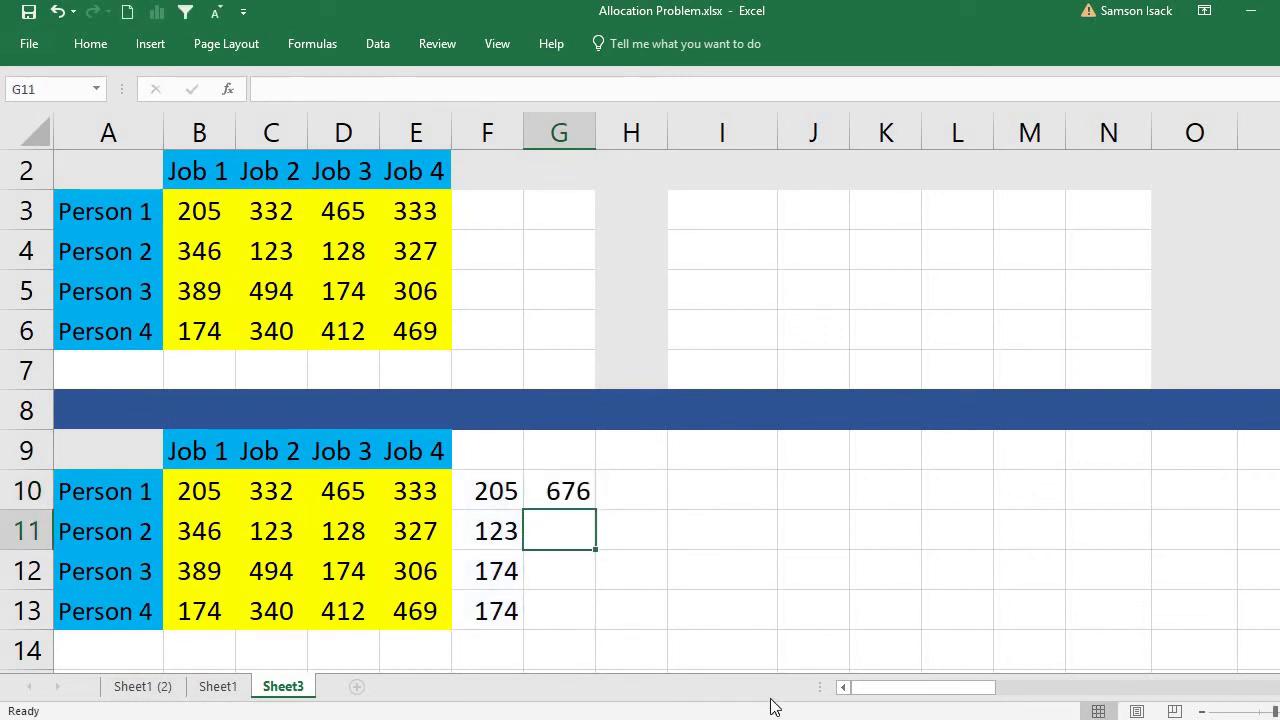
click(487, 537)
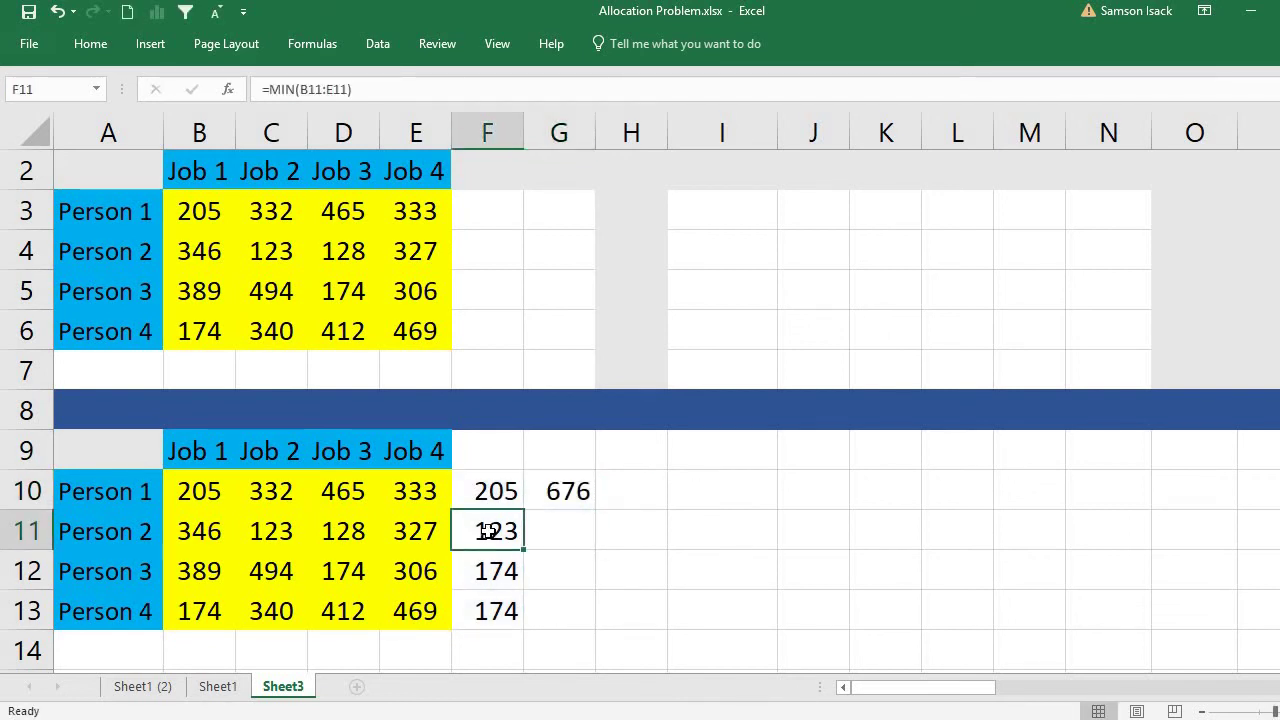
click(577, 491)
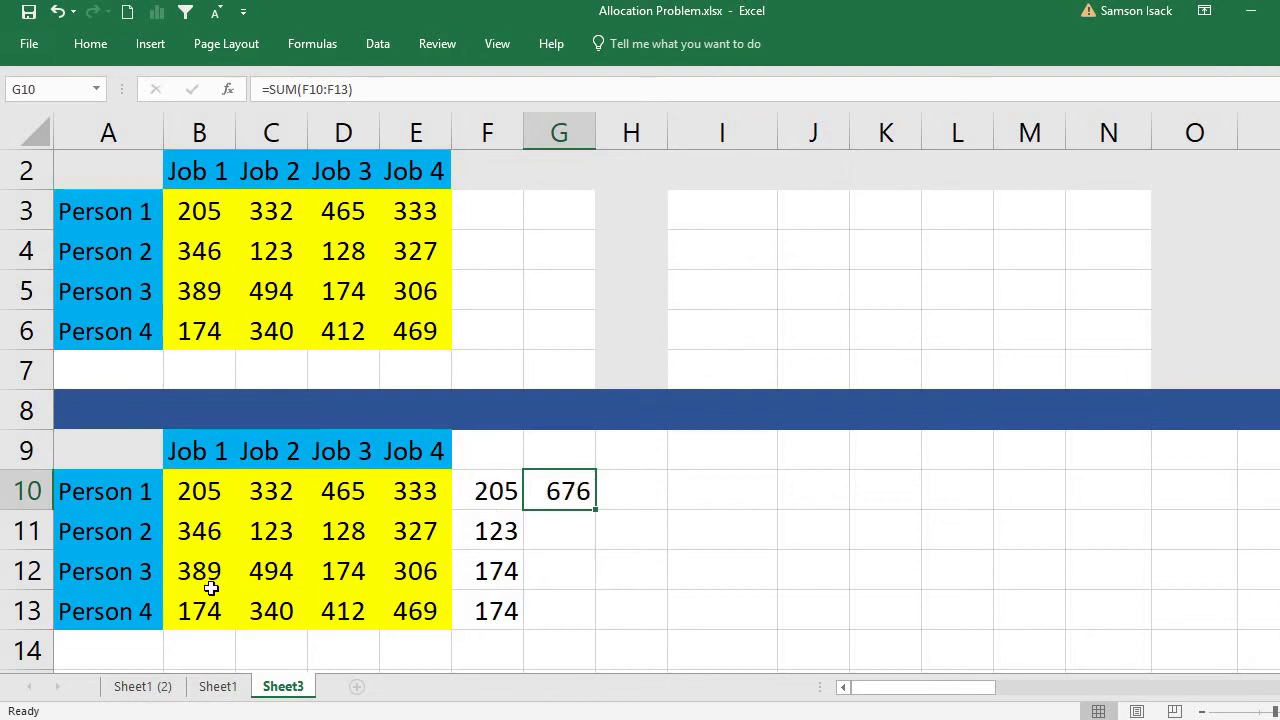
Step: Highlight Person 1's lowest cost in B10:E10 with a Bottom 10 Items rule set to 1, using Light Red Fill with Dark Red Text
drag(200, 487, 404, 476)
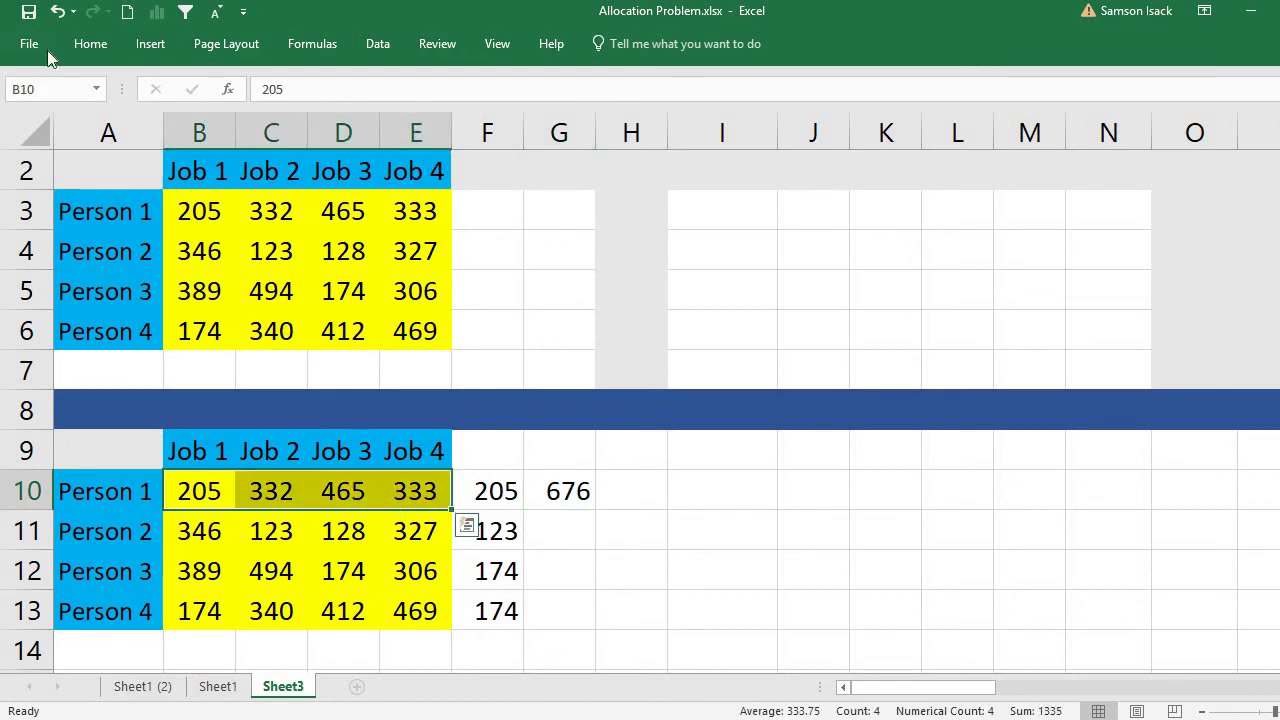
click(84, 46)
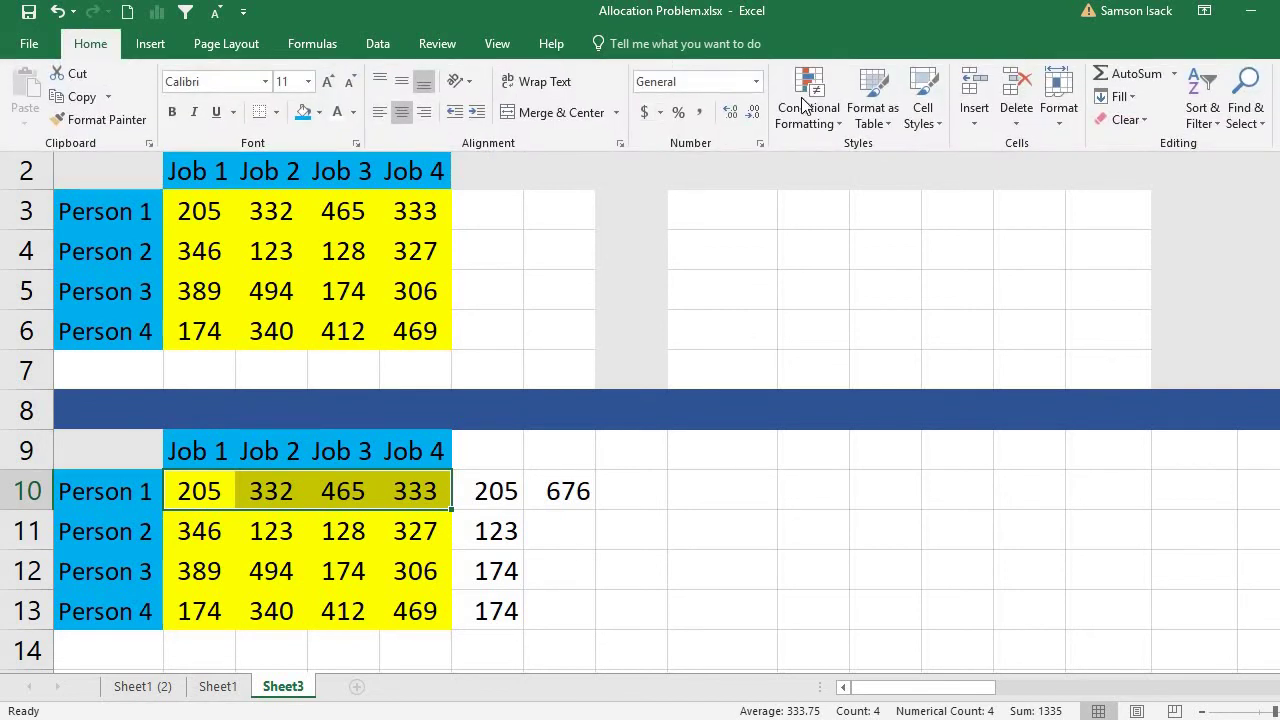
click(808, 110)
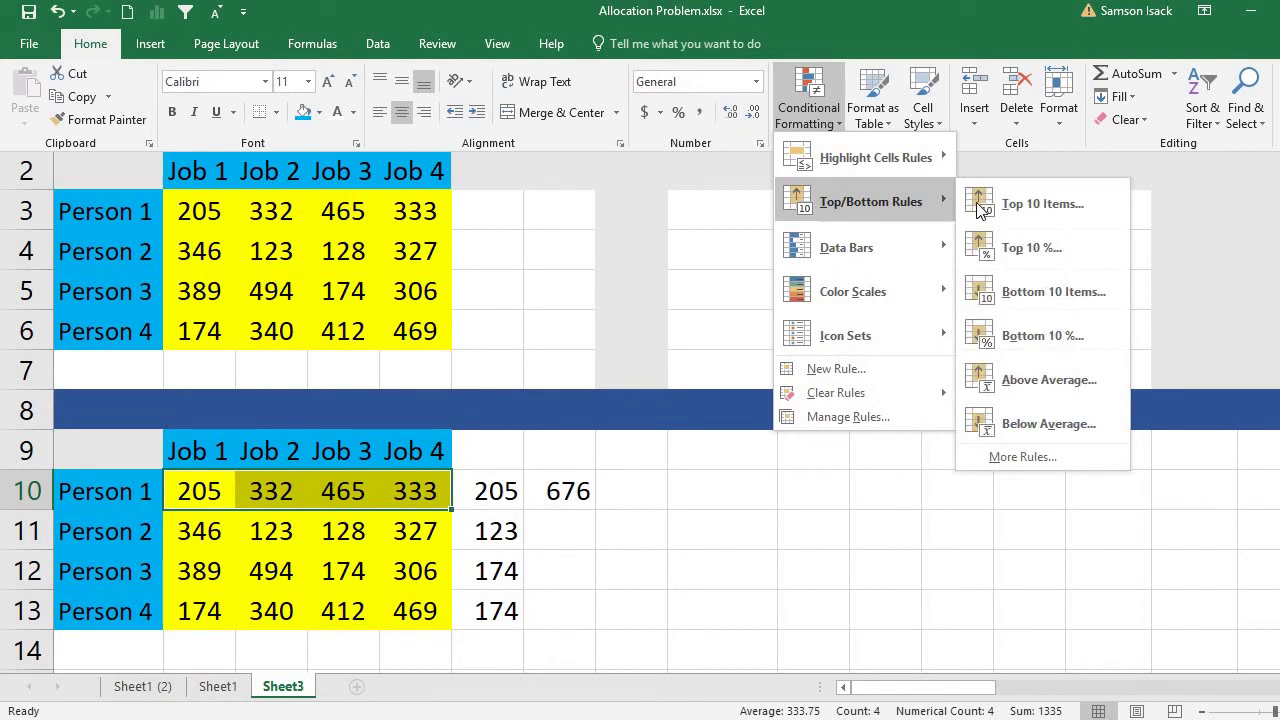
double_click(94, 44)
click(94, 46)
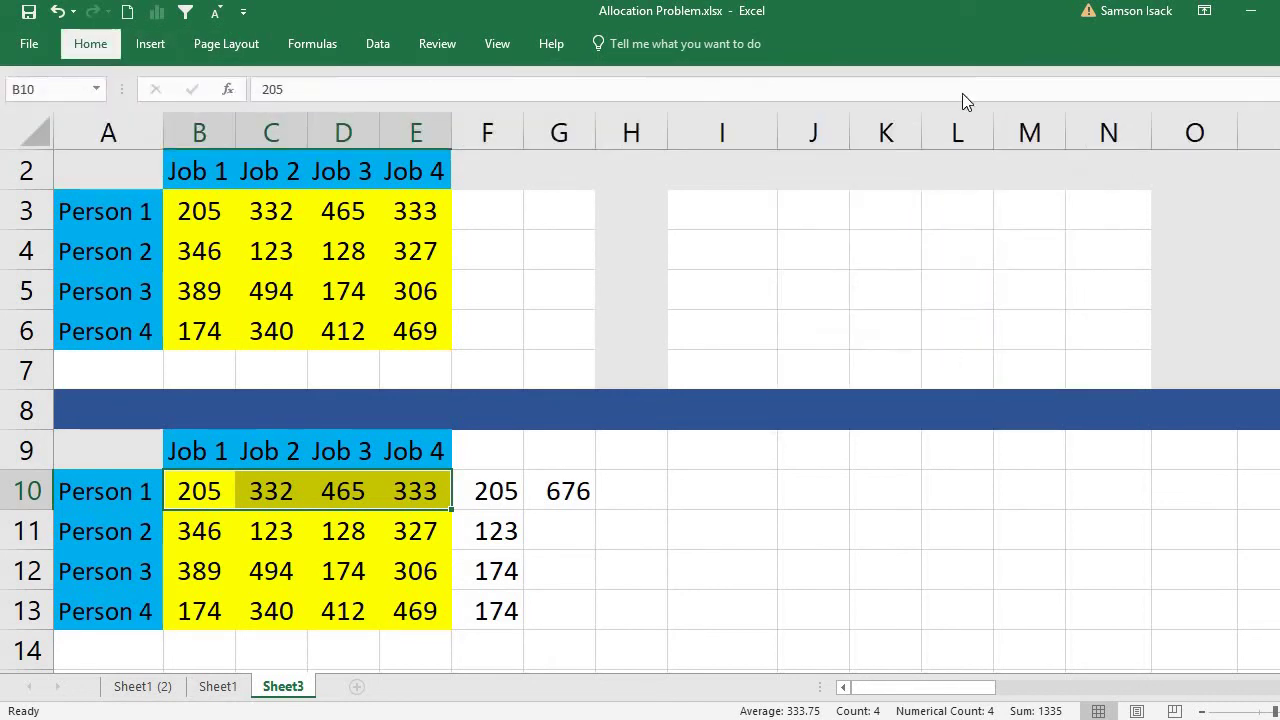
click(824, 109)
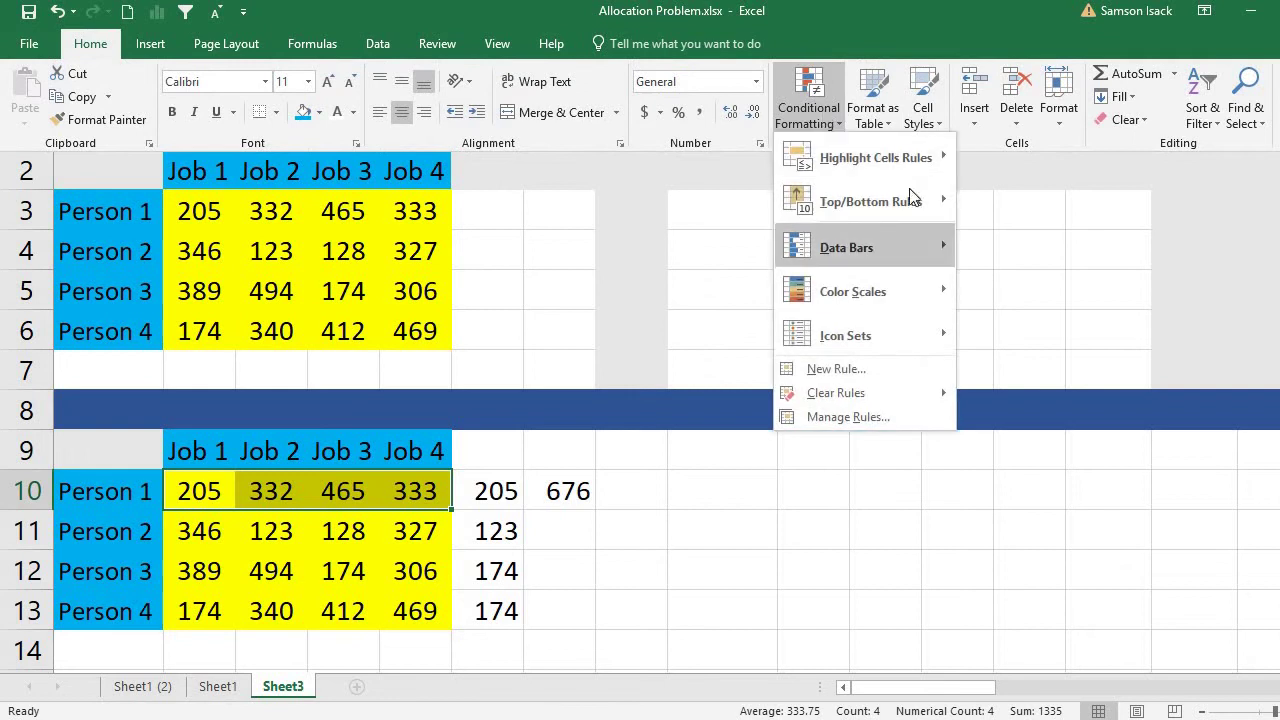
mouse_move(857, 204)
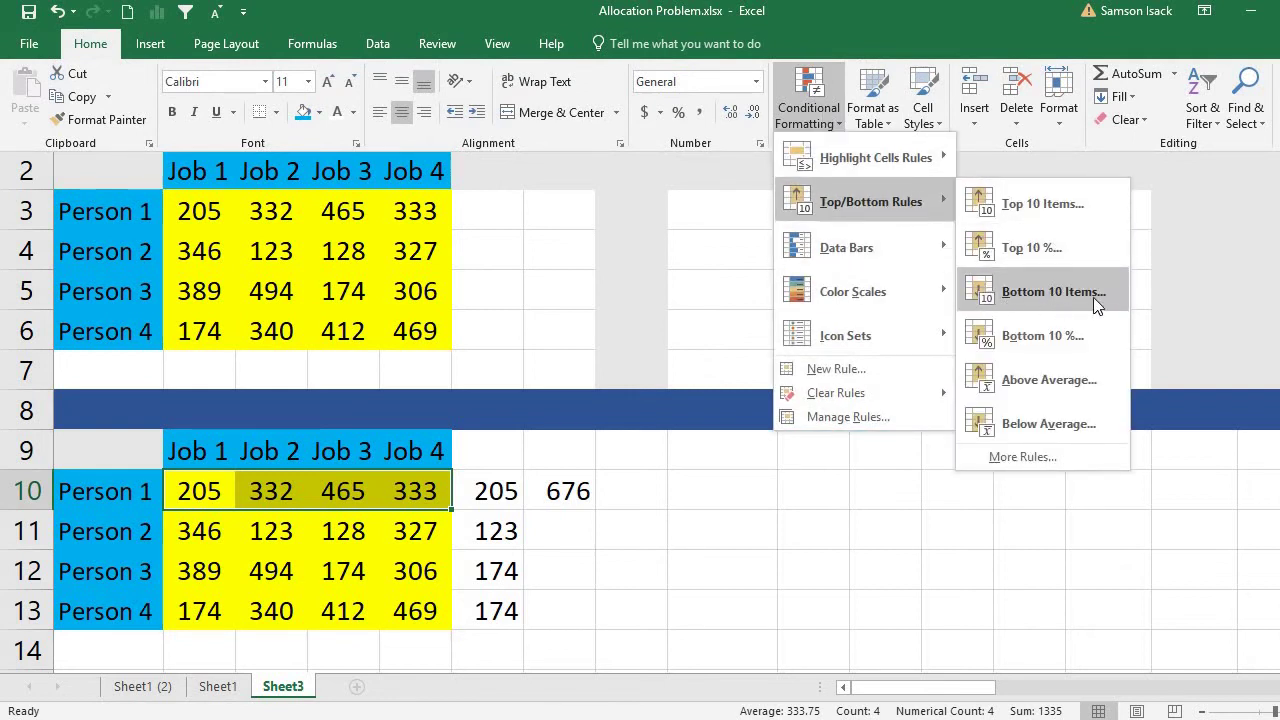
click(1093, 297)
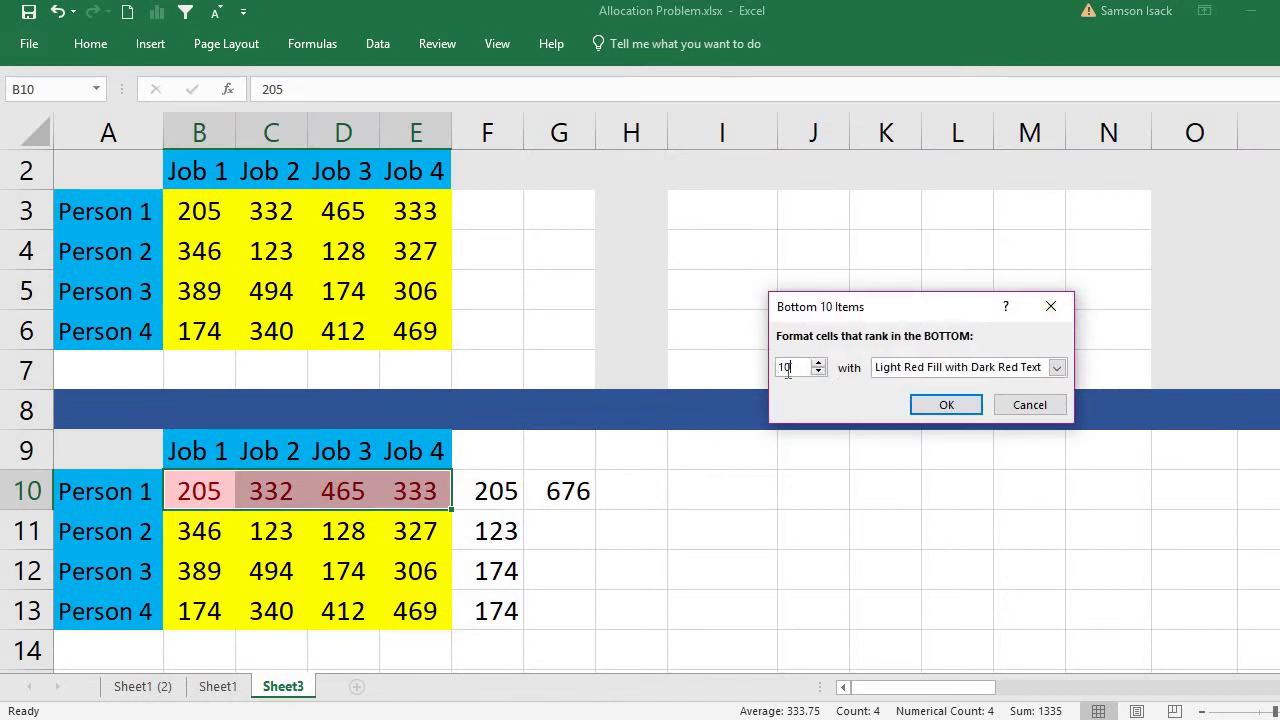
drag(787, 370, 741, 381)
text(1)
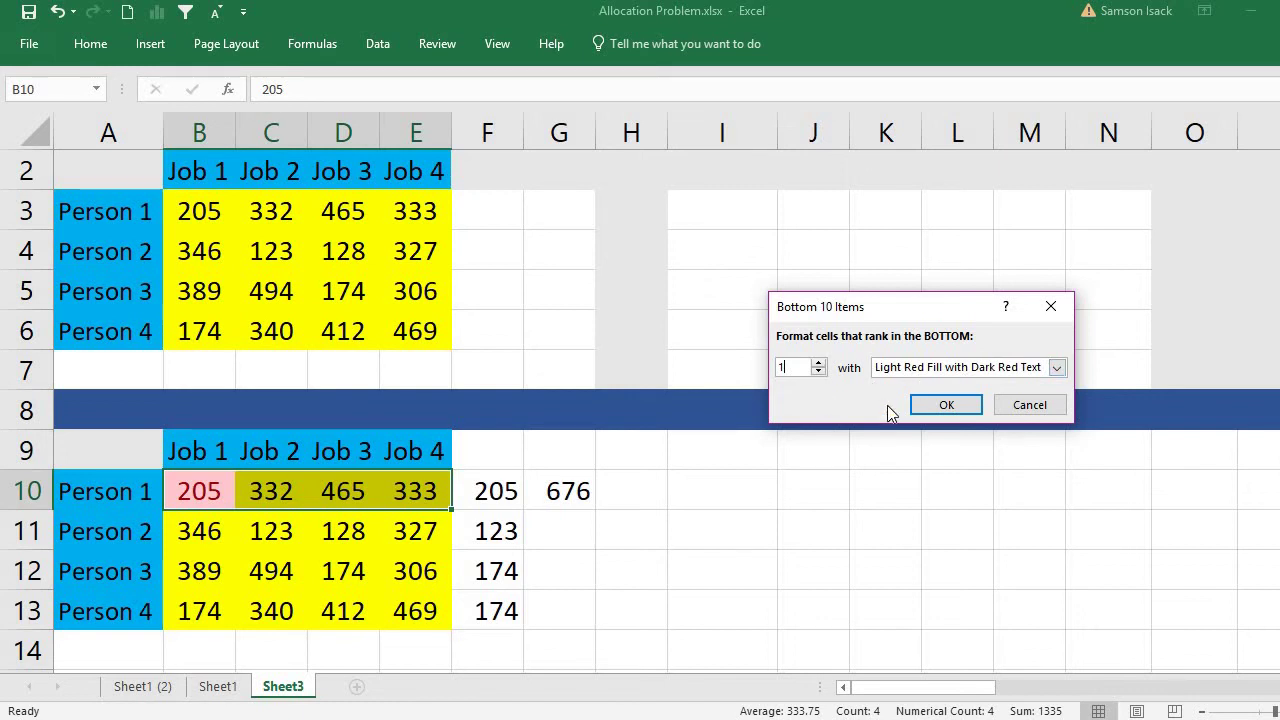
click(947, 409)
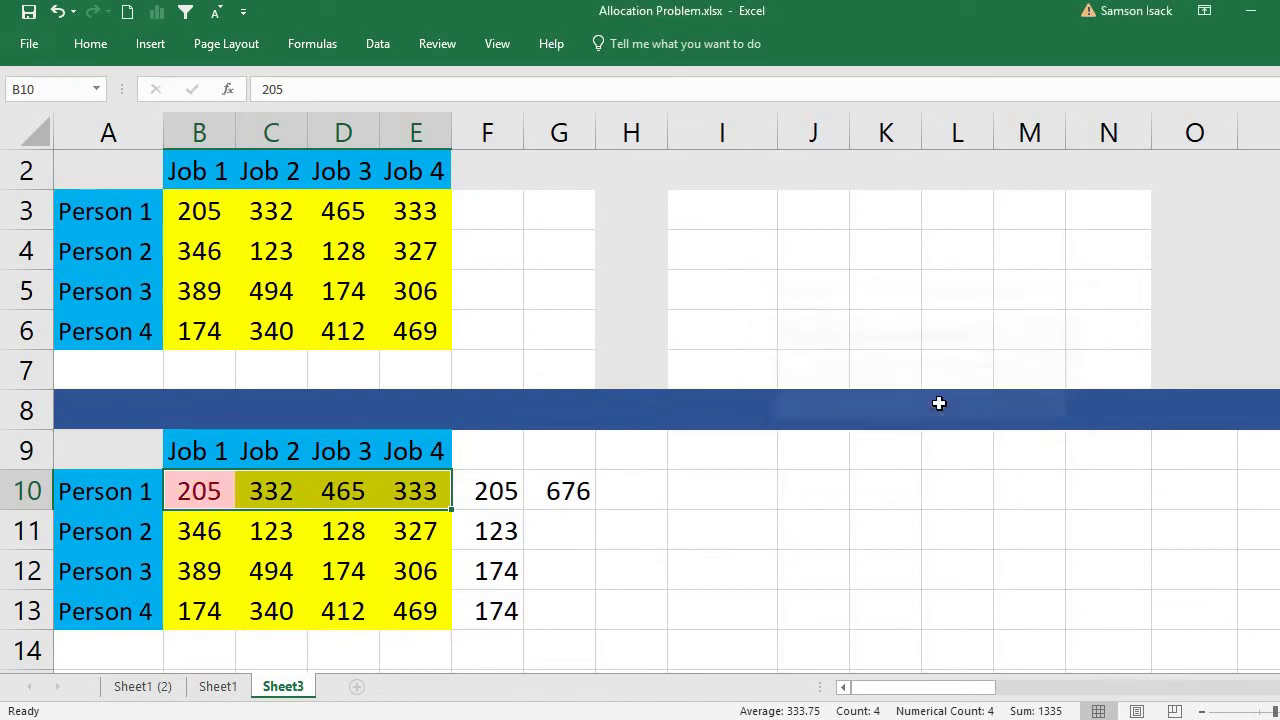
Step: Highlight Person 2's lowest cost in B11:E11 with a Bottom 10 Items rule set to 1, using Light Red Fill with Dark Red Text
click(311, 520)
drag(191, 520, 422, 522)
click(96, 47)
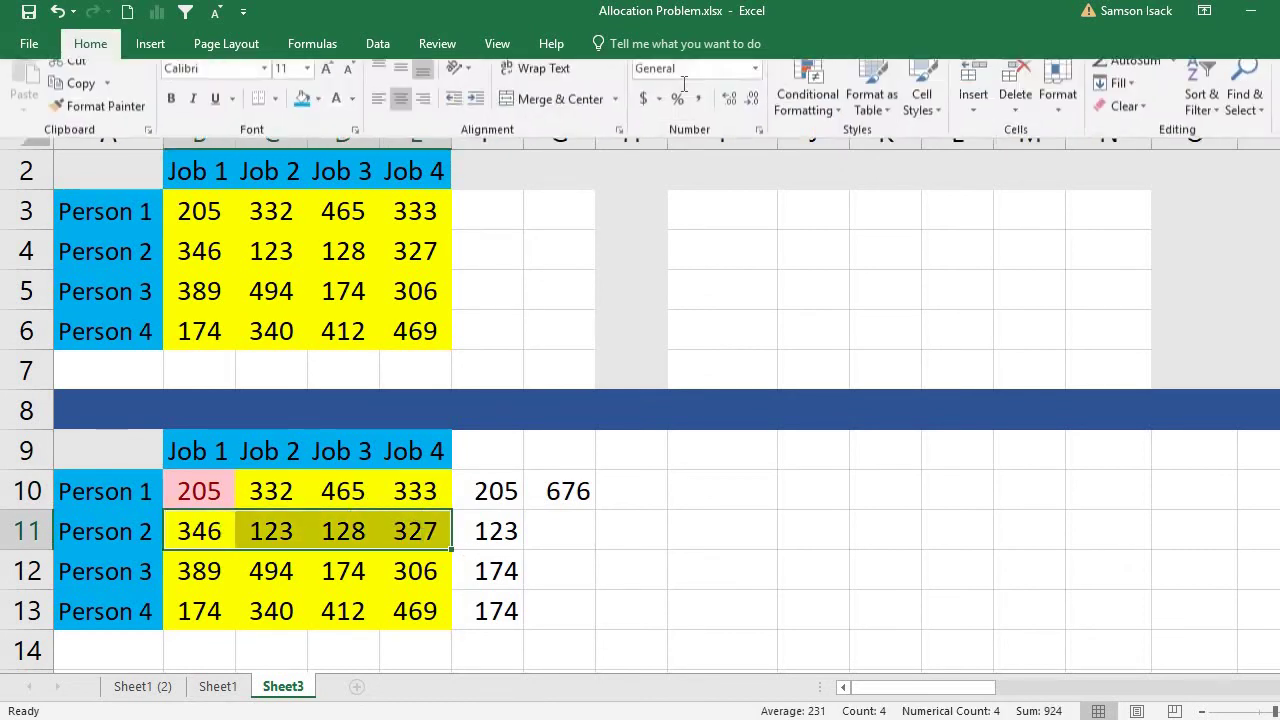
click(808, 100)
mouse_move(908, 203)
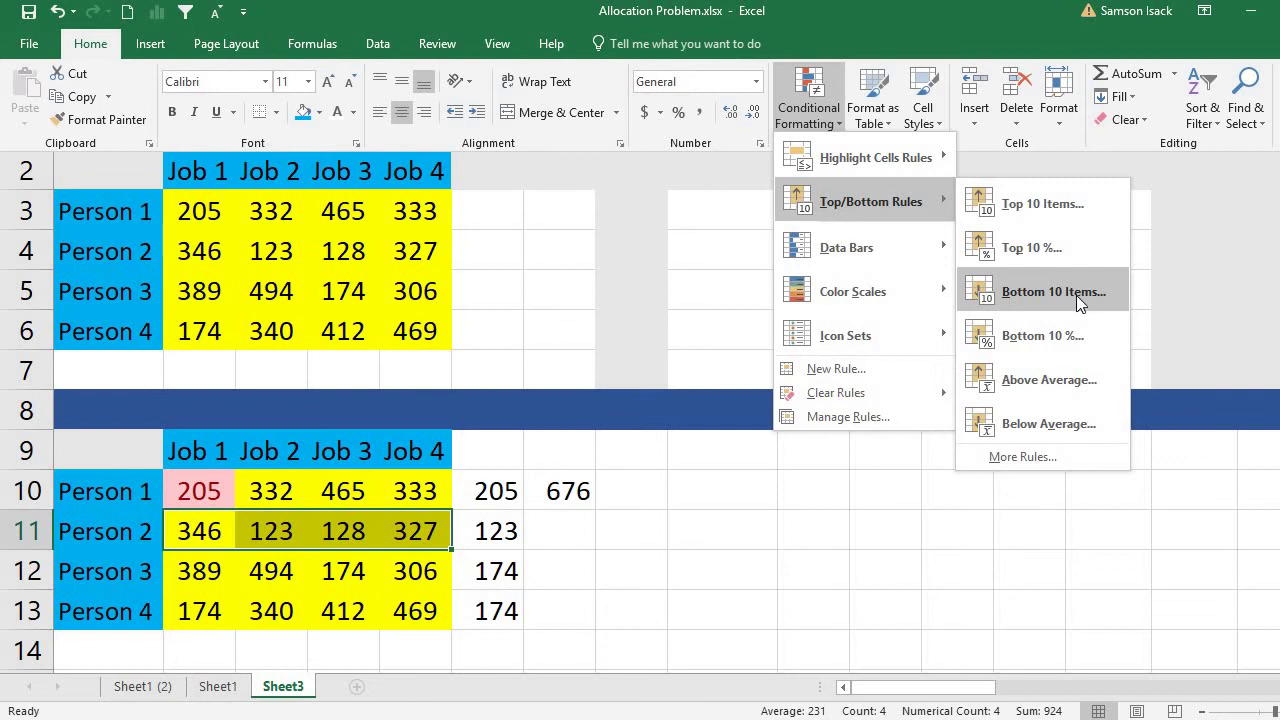
click(1074, 300)
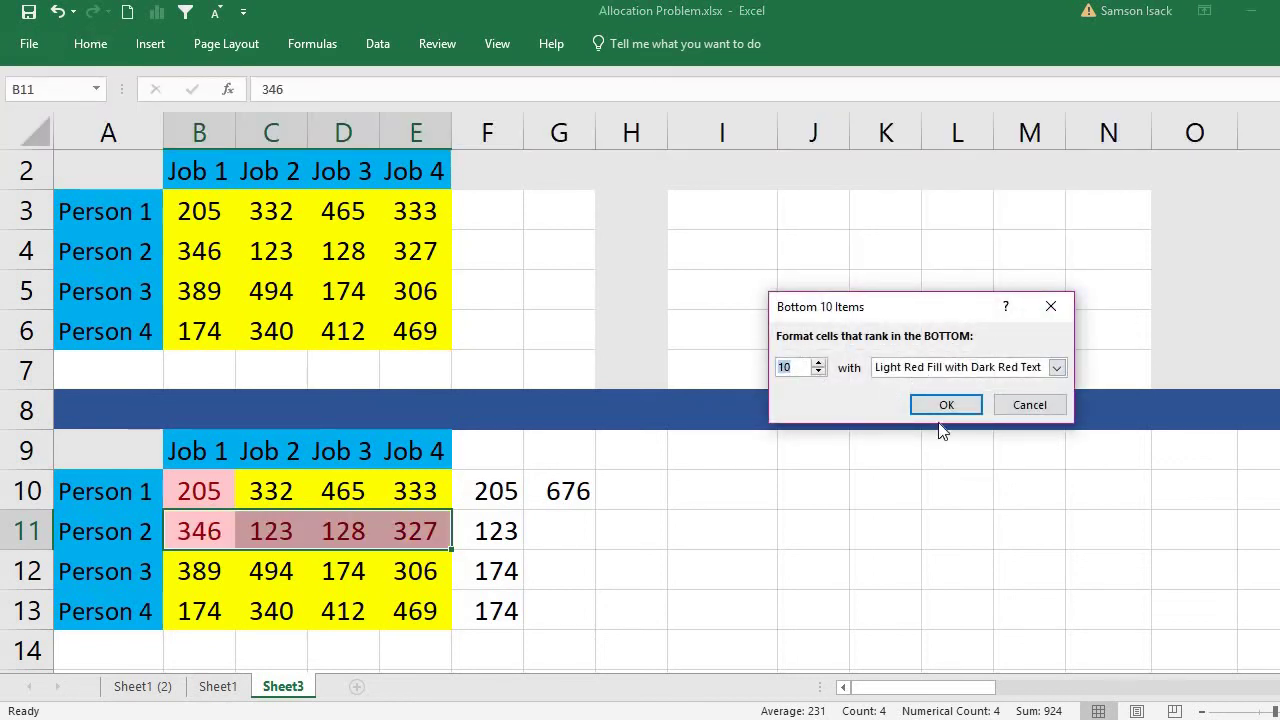
text(1)
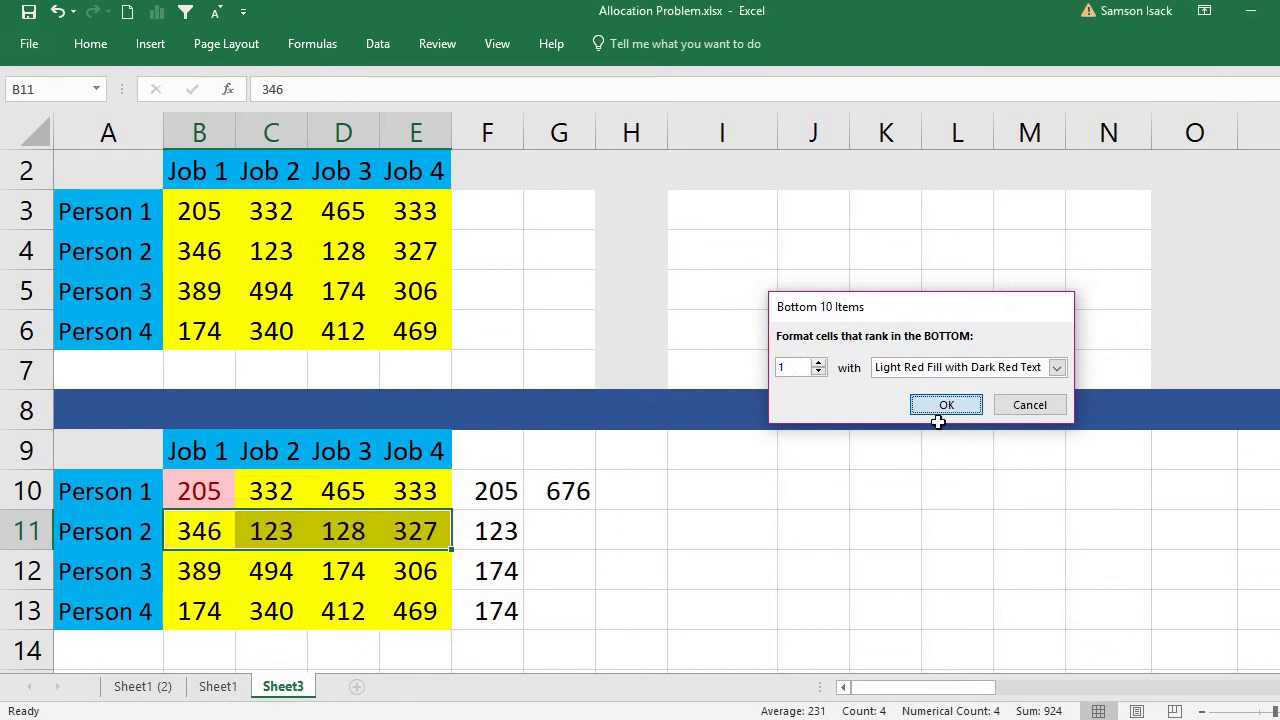
click(944, 404)
Step: Highlight Person 3's lowest cost in B12:E12 with a Bottom 10 Items rule set to 1, using Light Red Fill with Dark Red Text
drag(197, 568, 415, 570)
click(90, 44)
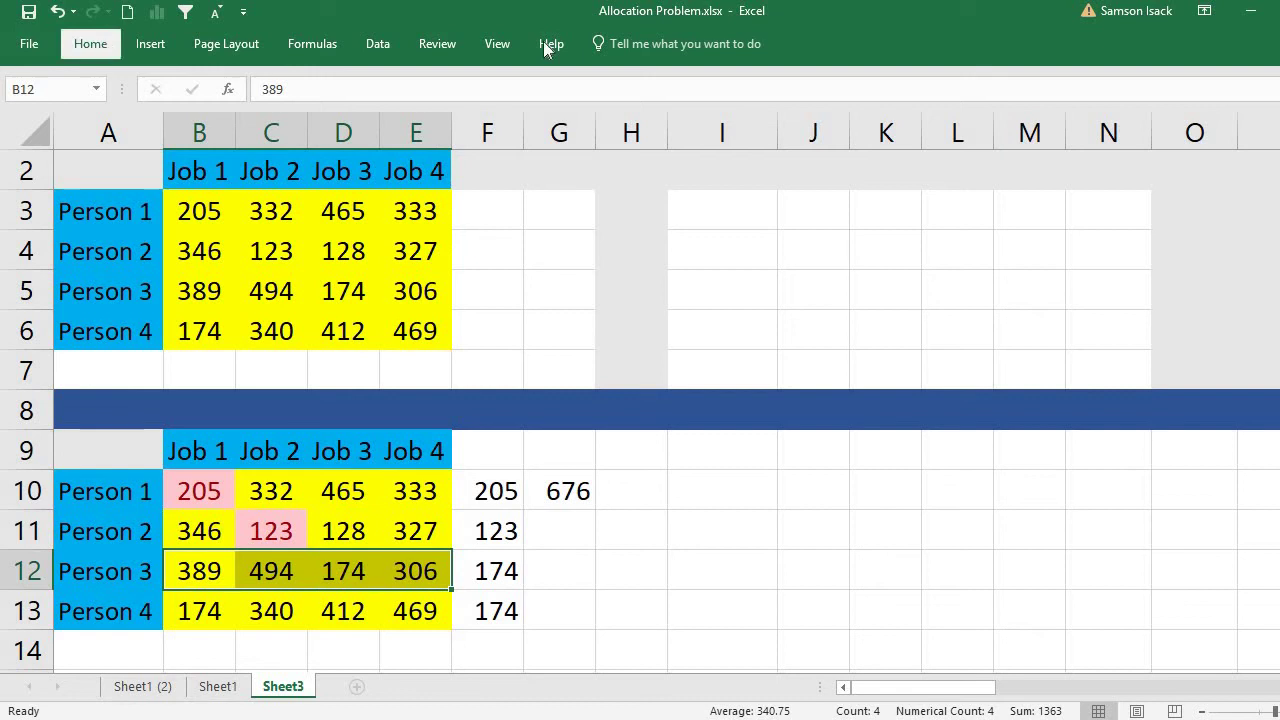
click(808, 100)
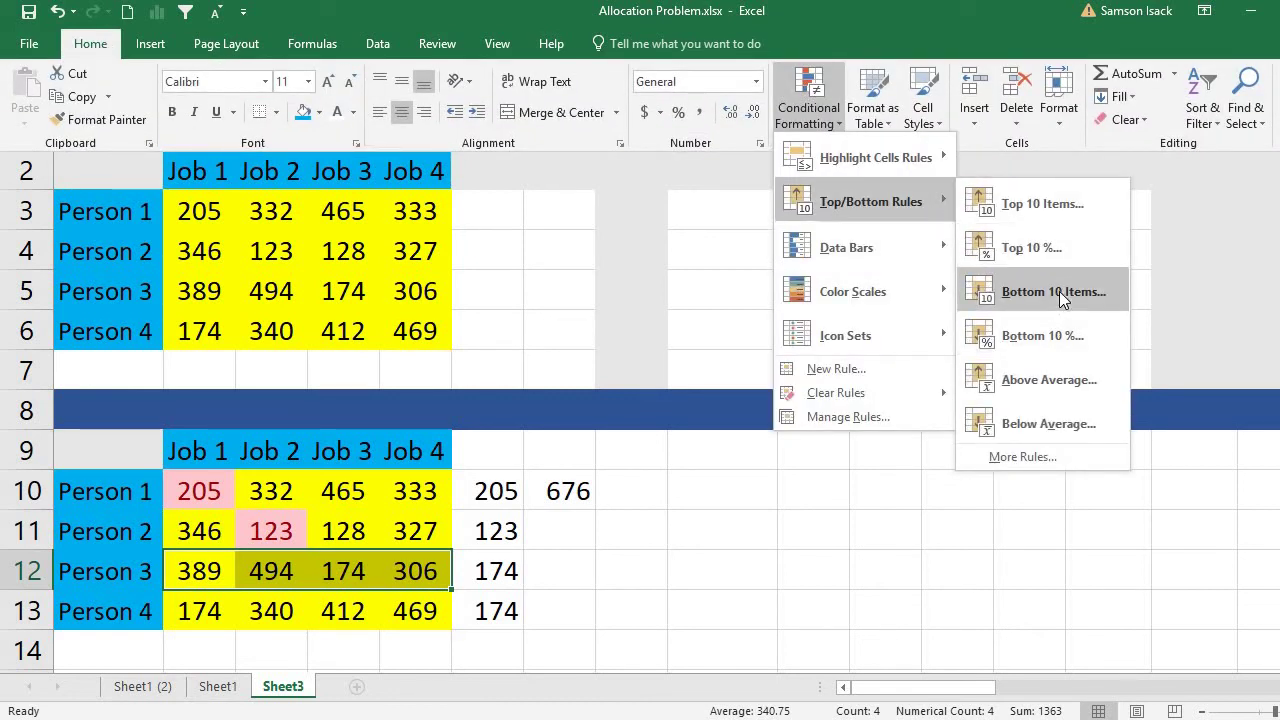
click(1055, 291)
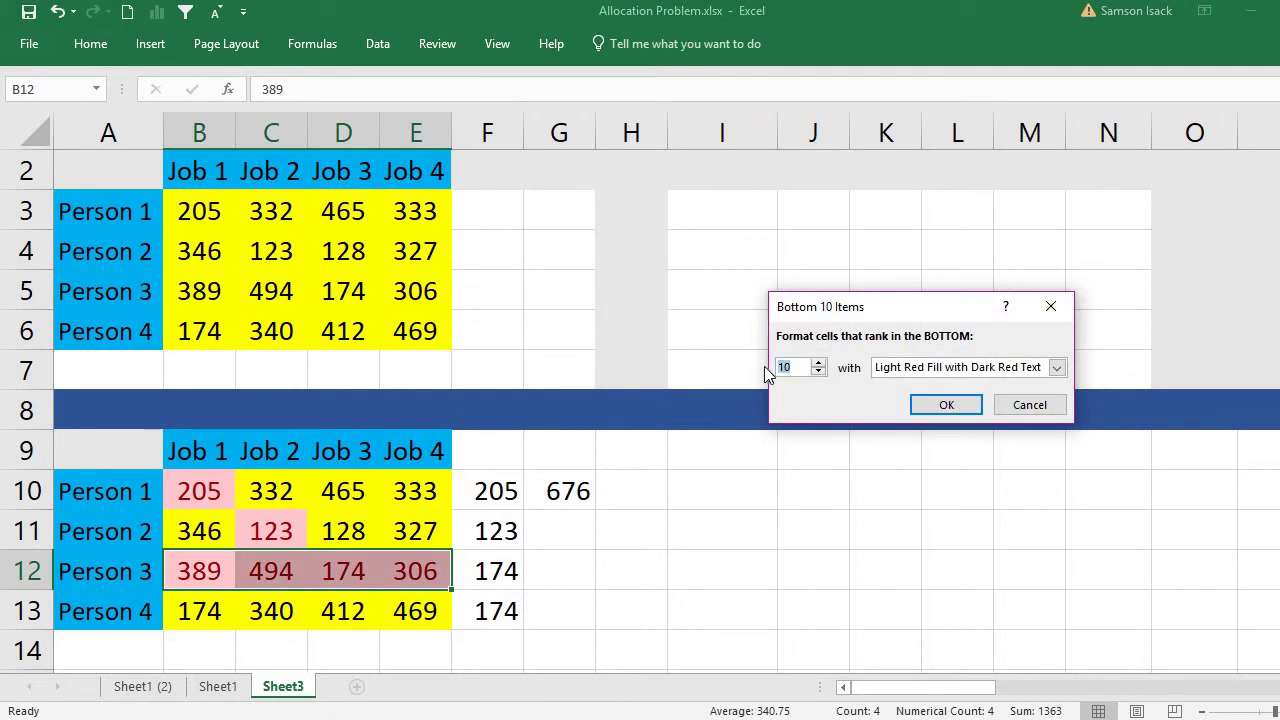
text(1)
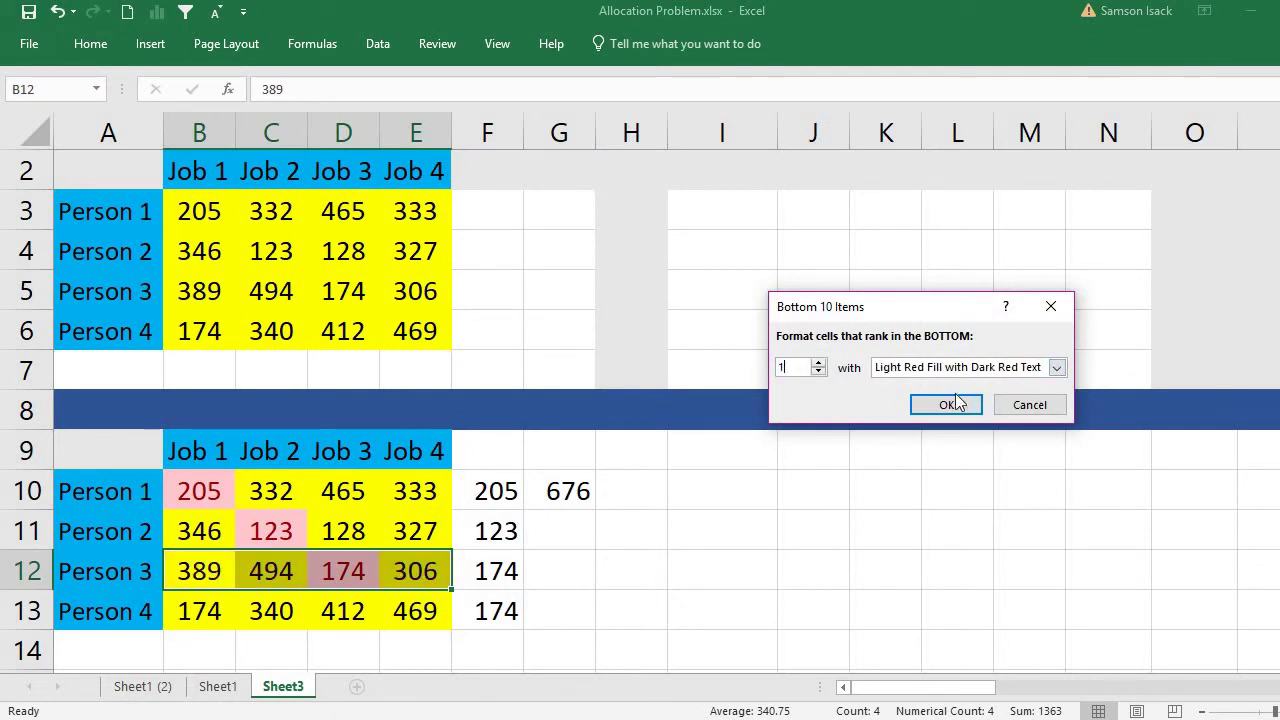
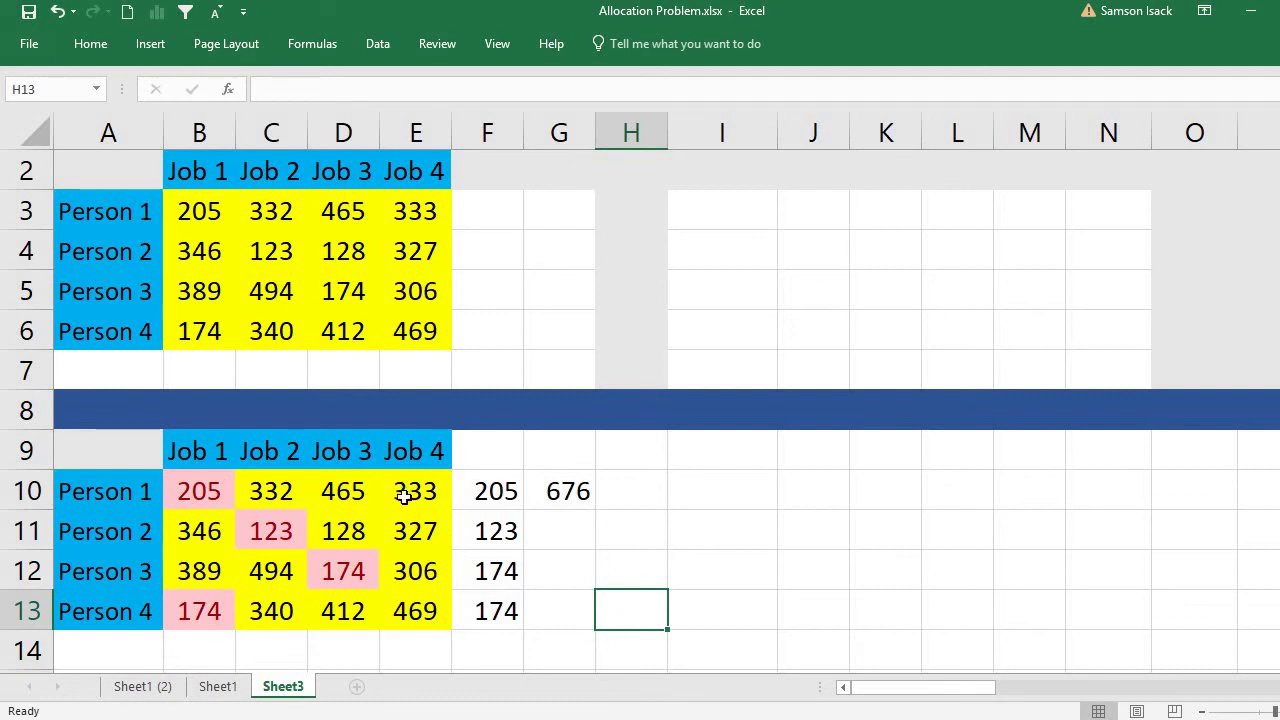
Step: Examine Person 1's costs for Jobs 1 to 4 in row 10 as the possible branches
click(193, 493)
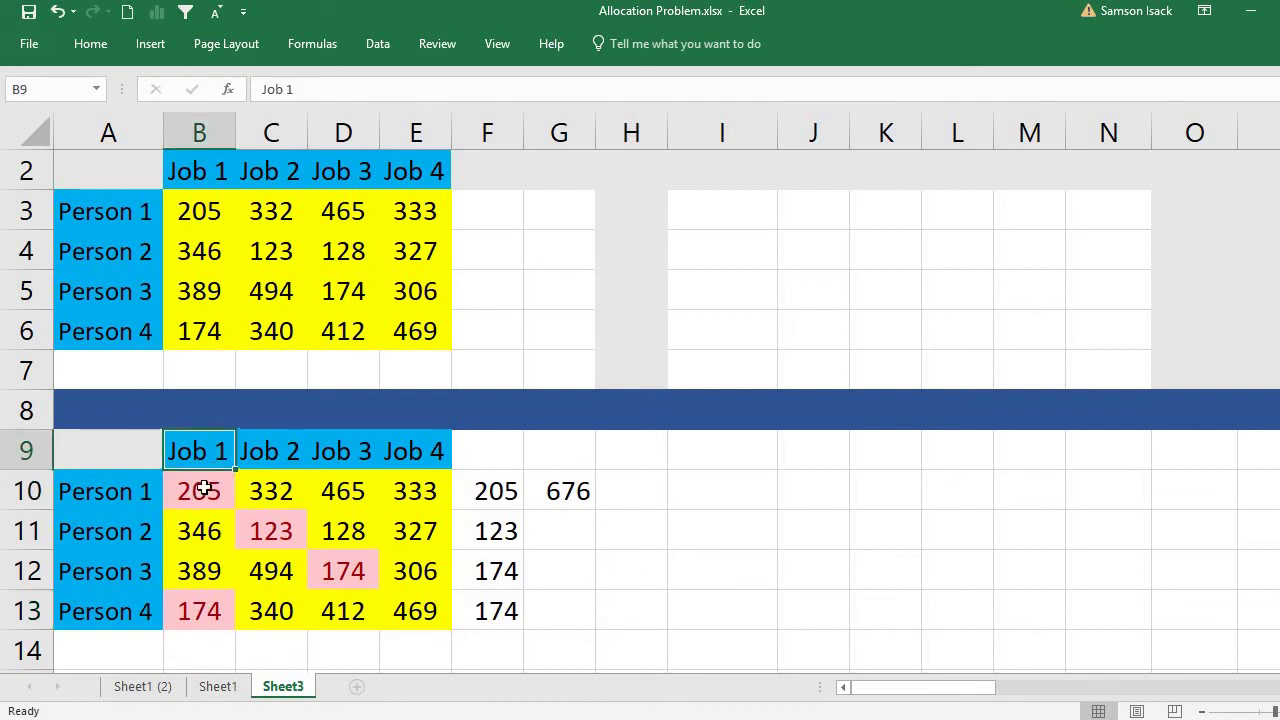
click(273, 487)
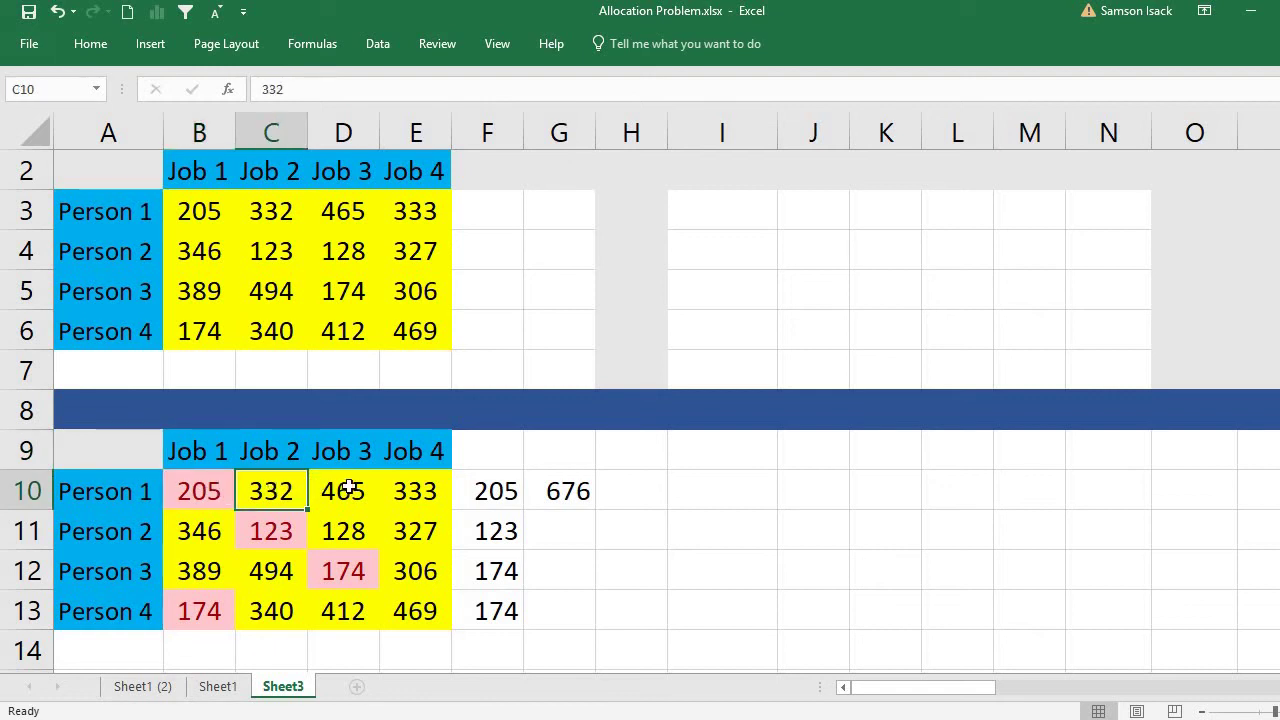
click(350, 489)
click(416, 490)
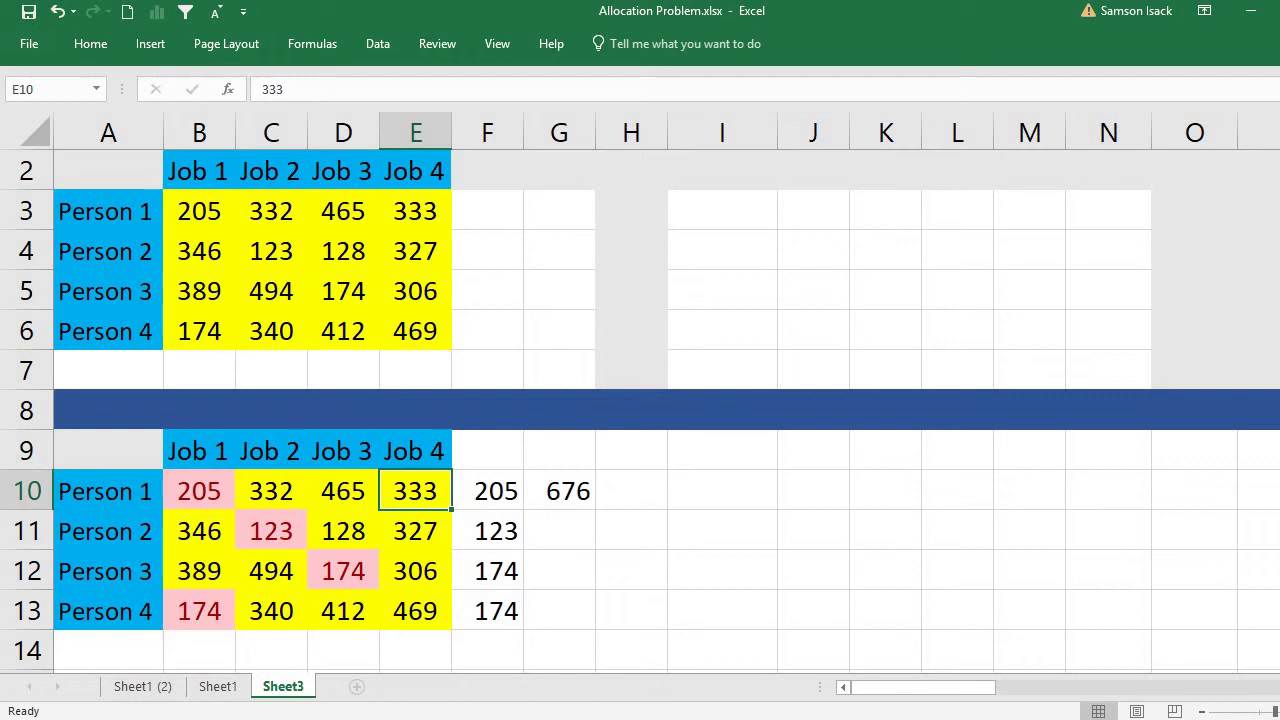
scroll(640, 411, down, 1)
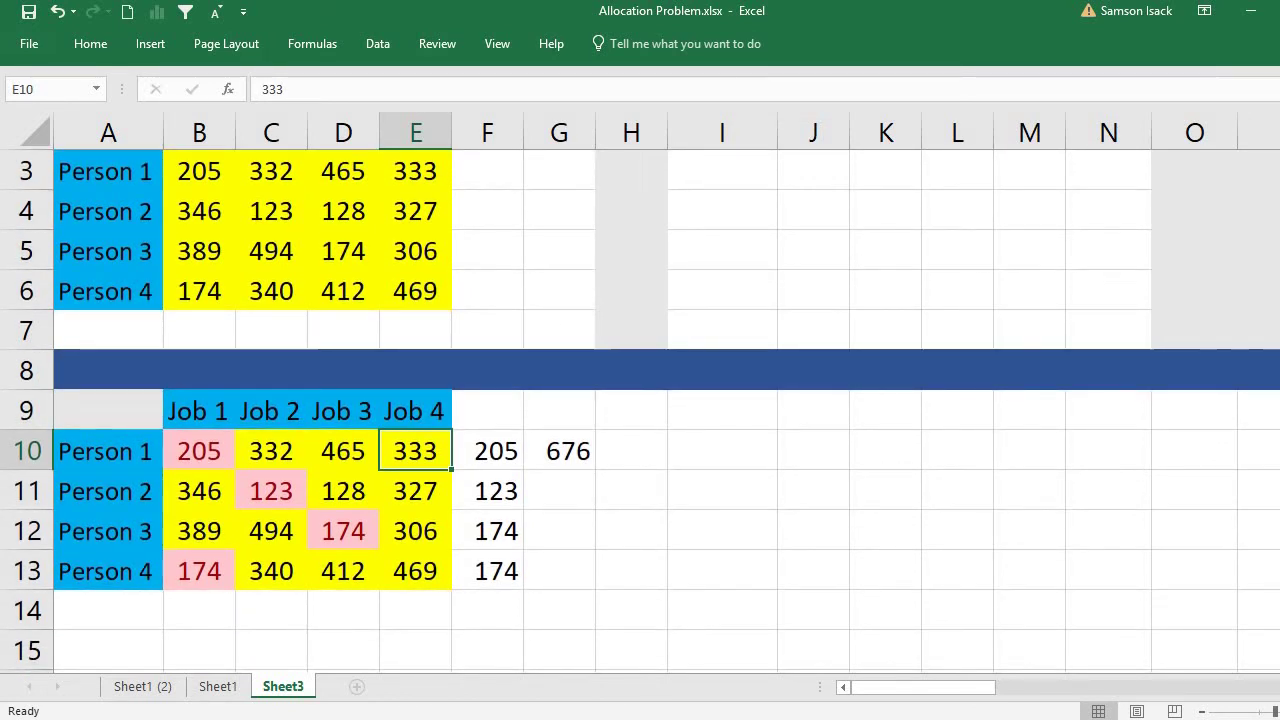
click(150, 451)
drag(200, 451, 415, 451)
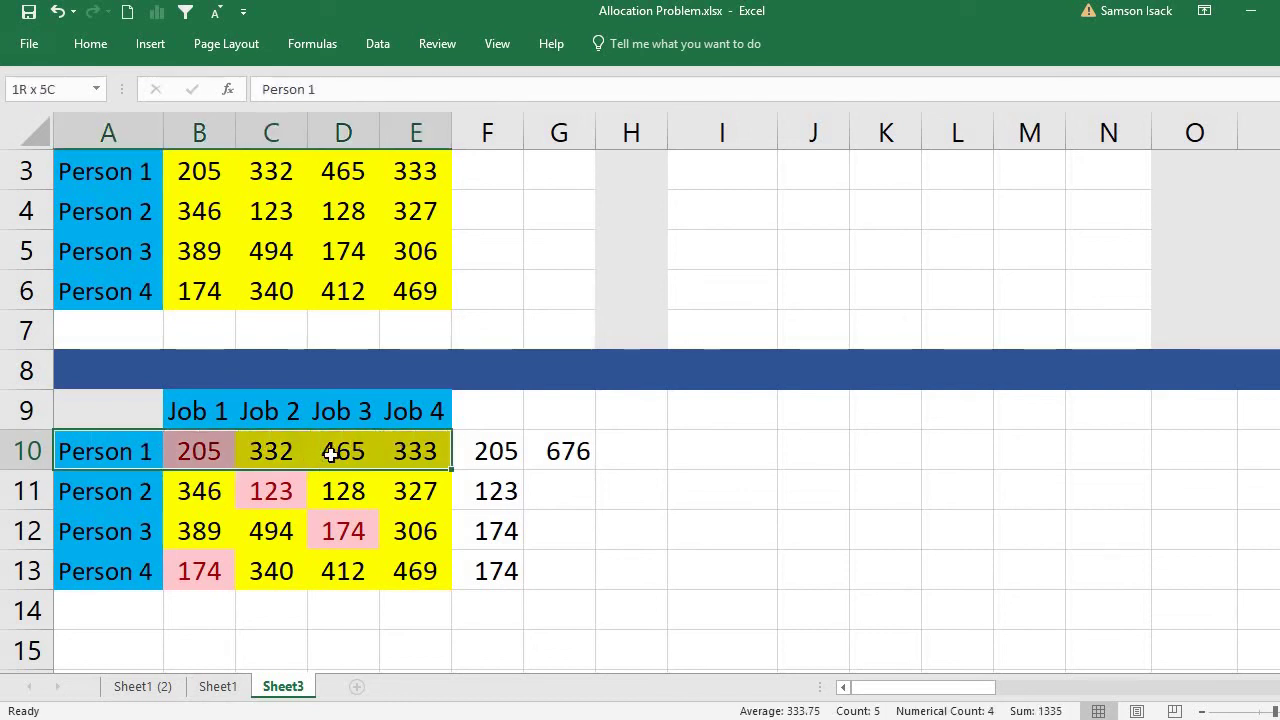
click(114, 451)
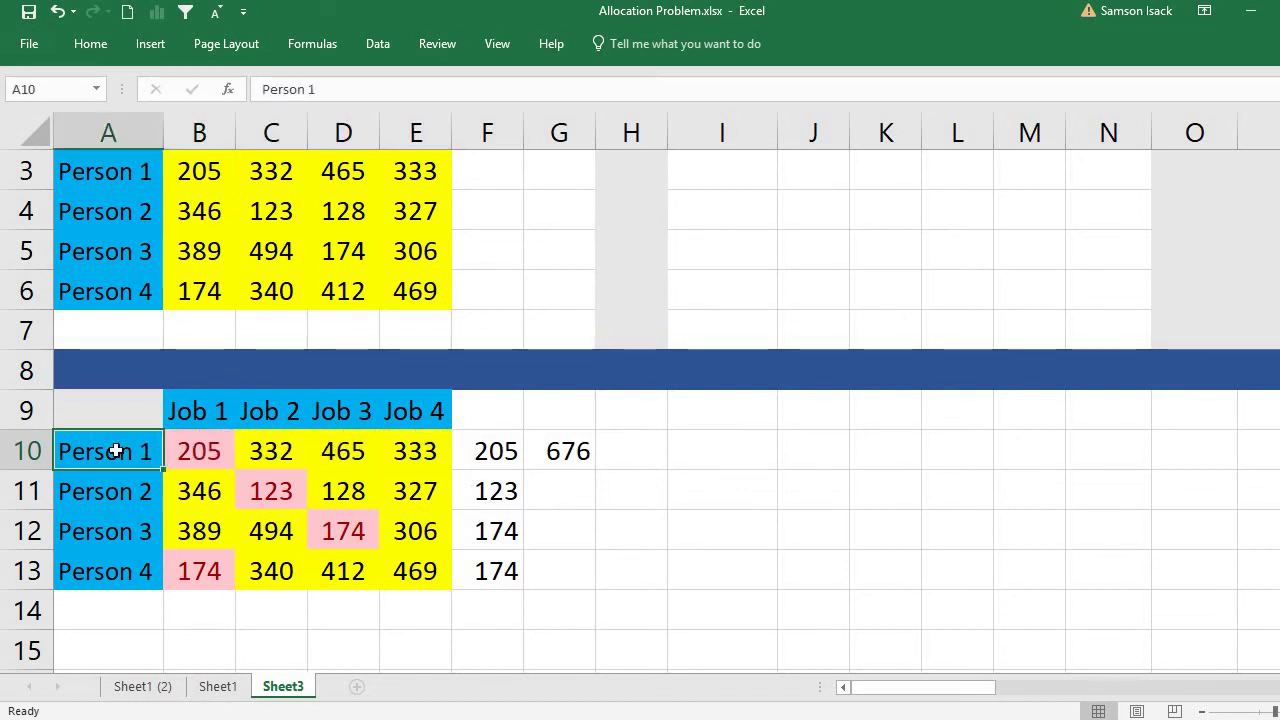
click(114, 410)
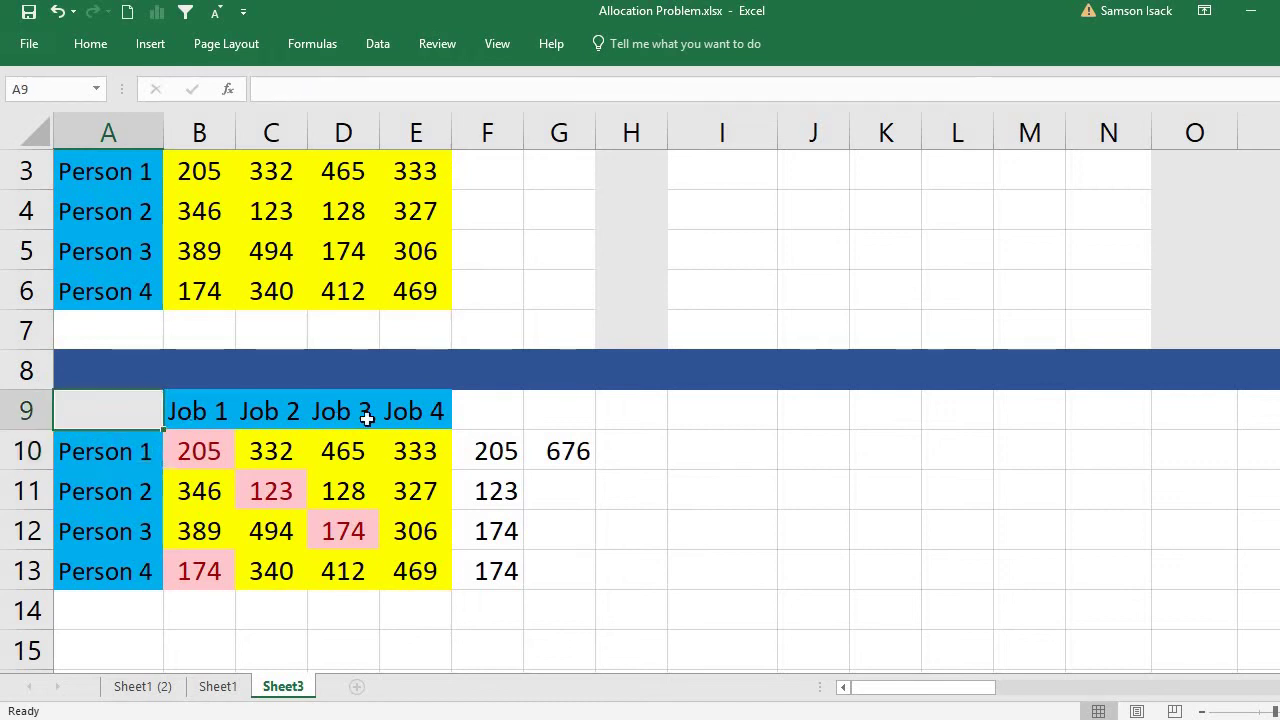
Step: Fill the row minimums in F10:F13 with the lightest orange theme colour
drag(367, 418, 505, 571)
click(92, 44)
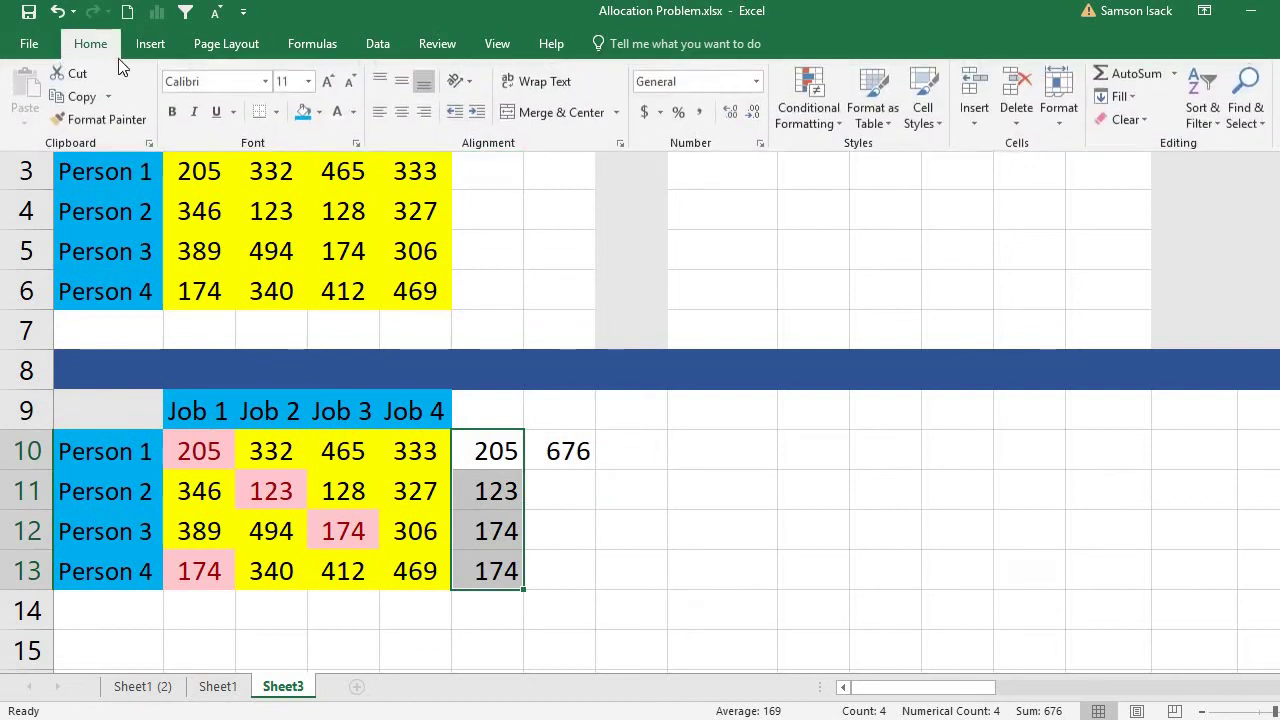
click(317, 113)
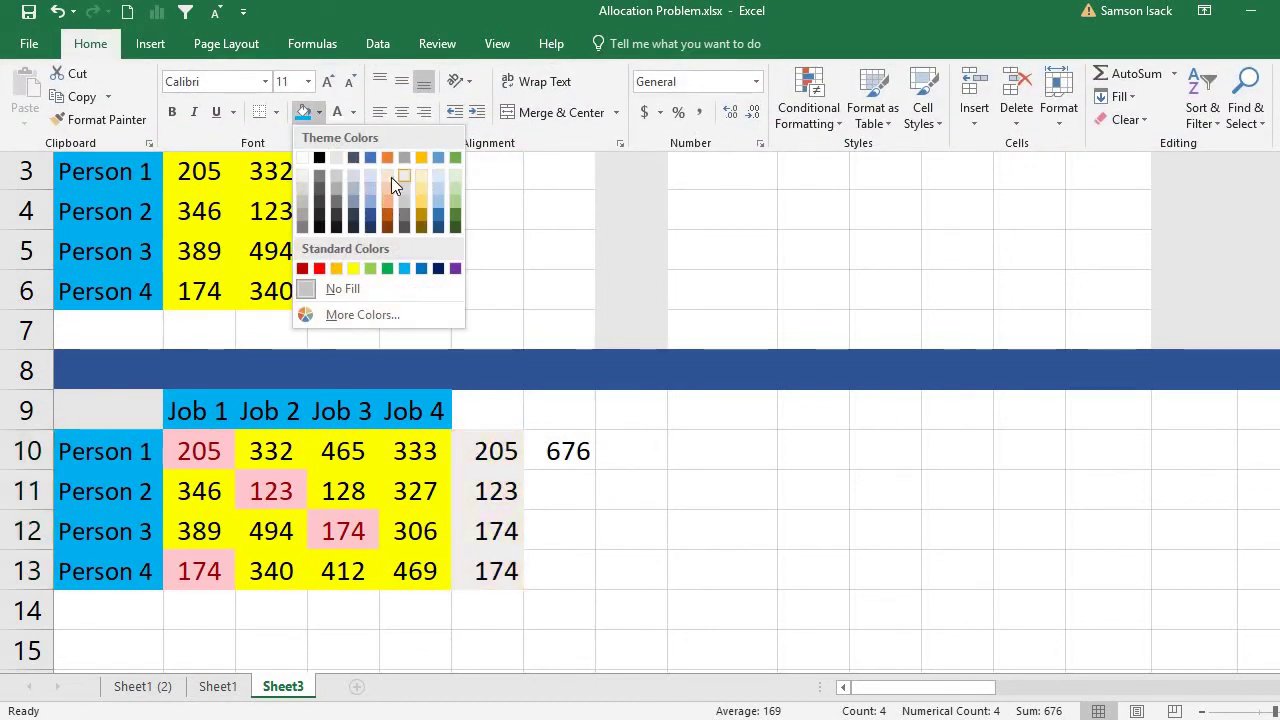
click(389, 177)
key(ctrl+F1)
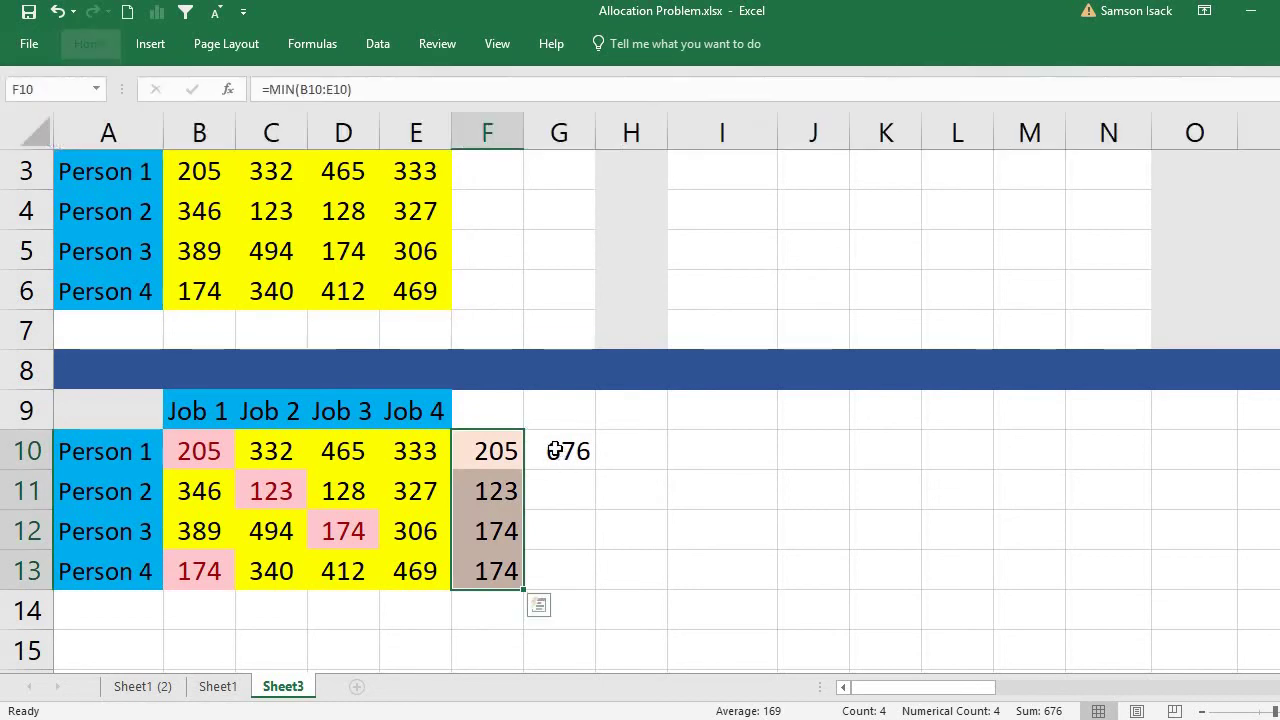
Step: Fill the lower bound total in G10 with standard yellow
click(549, 451)
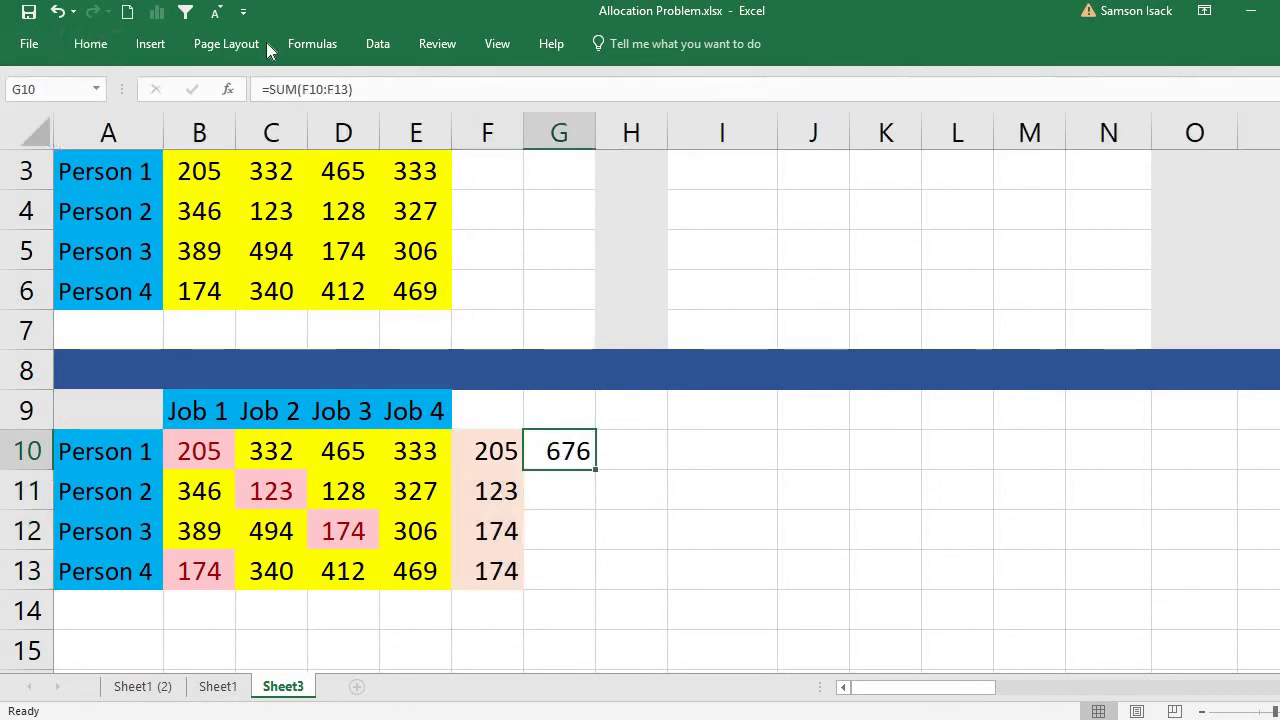
click(105, 44)
click(319, 112)
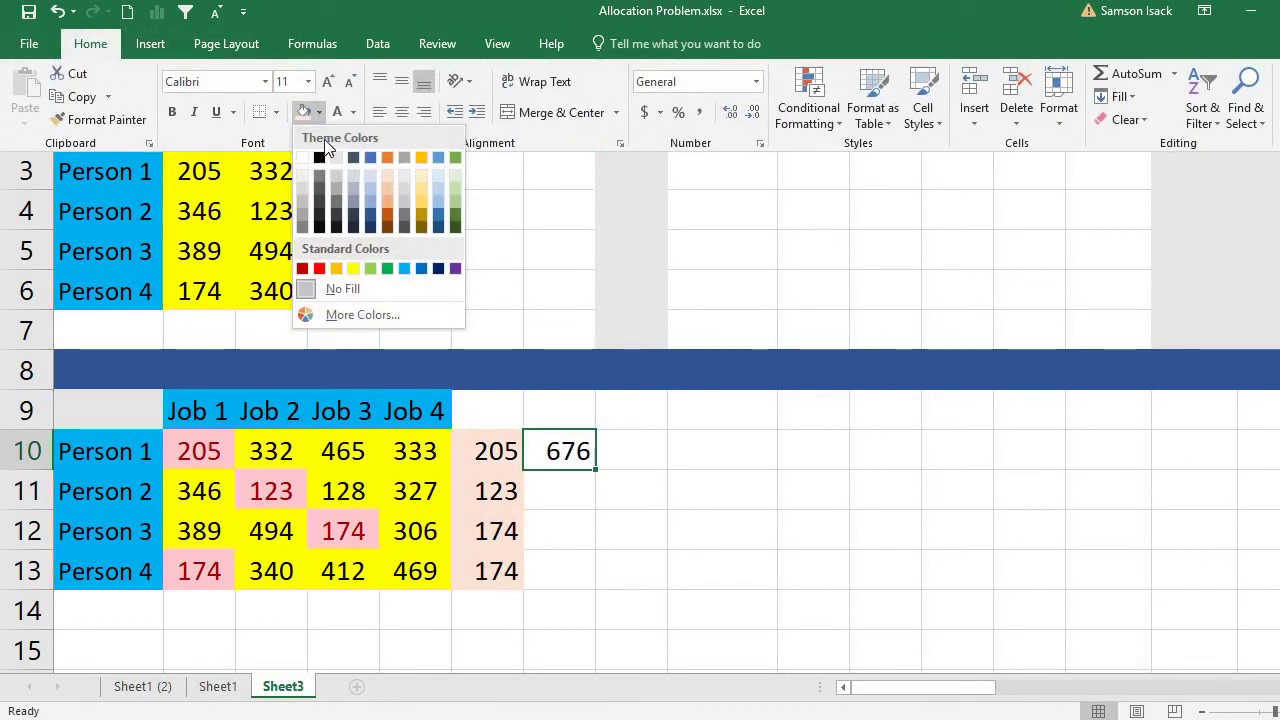
click(353, 268)
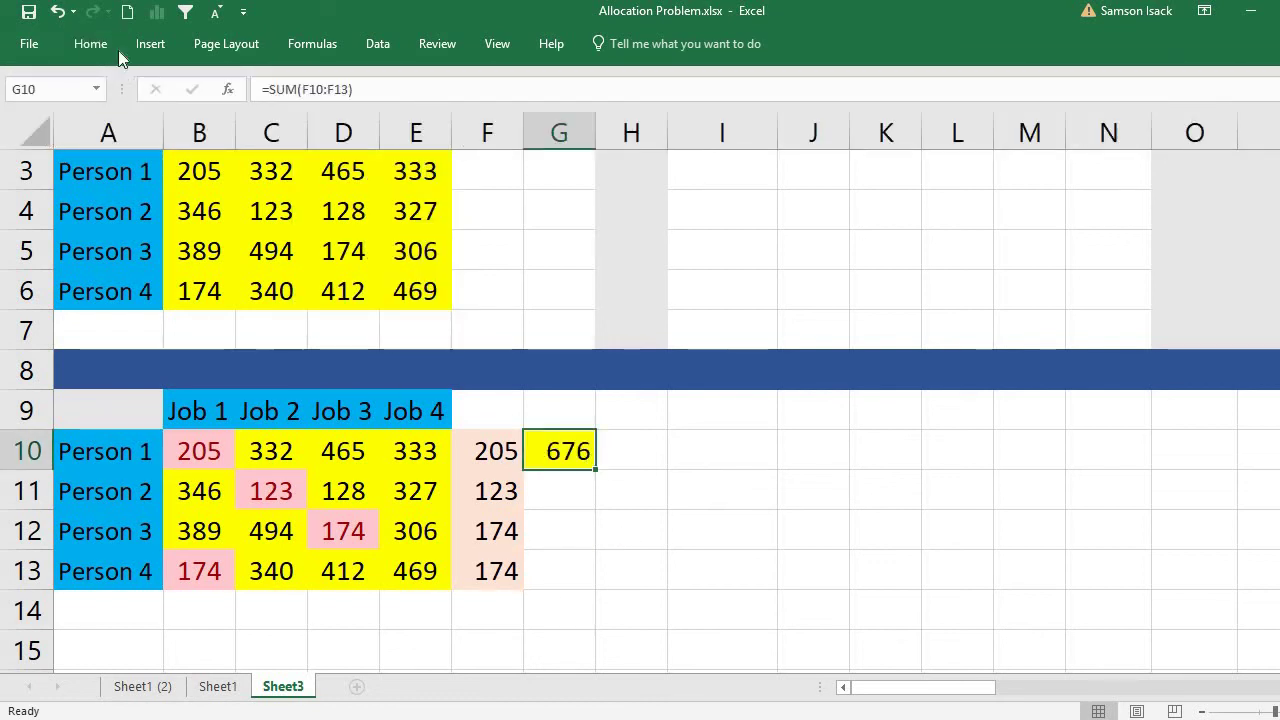
Step: Change the fill of the lower bound total in G10 to standard orange
click(102, 45)
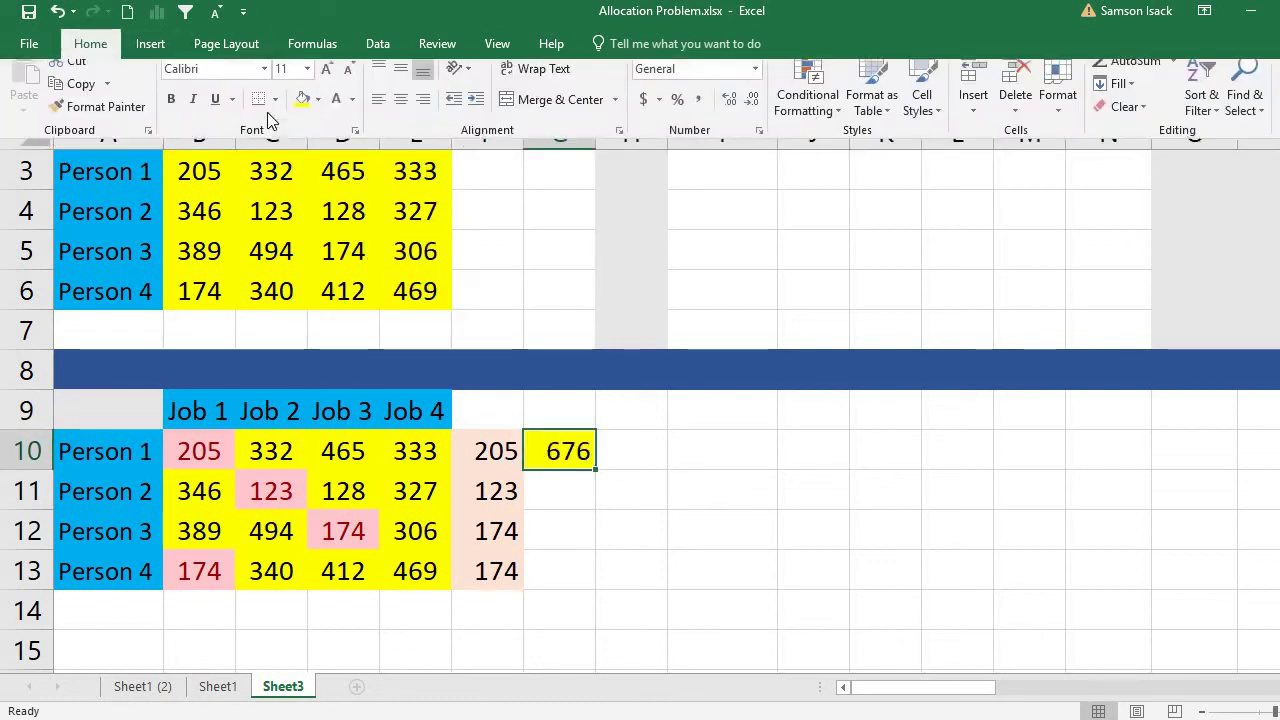
click(319, 112)
click(336, 268)
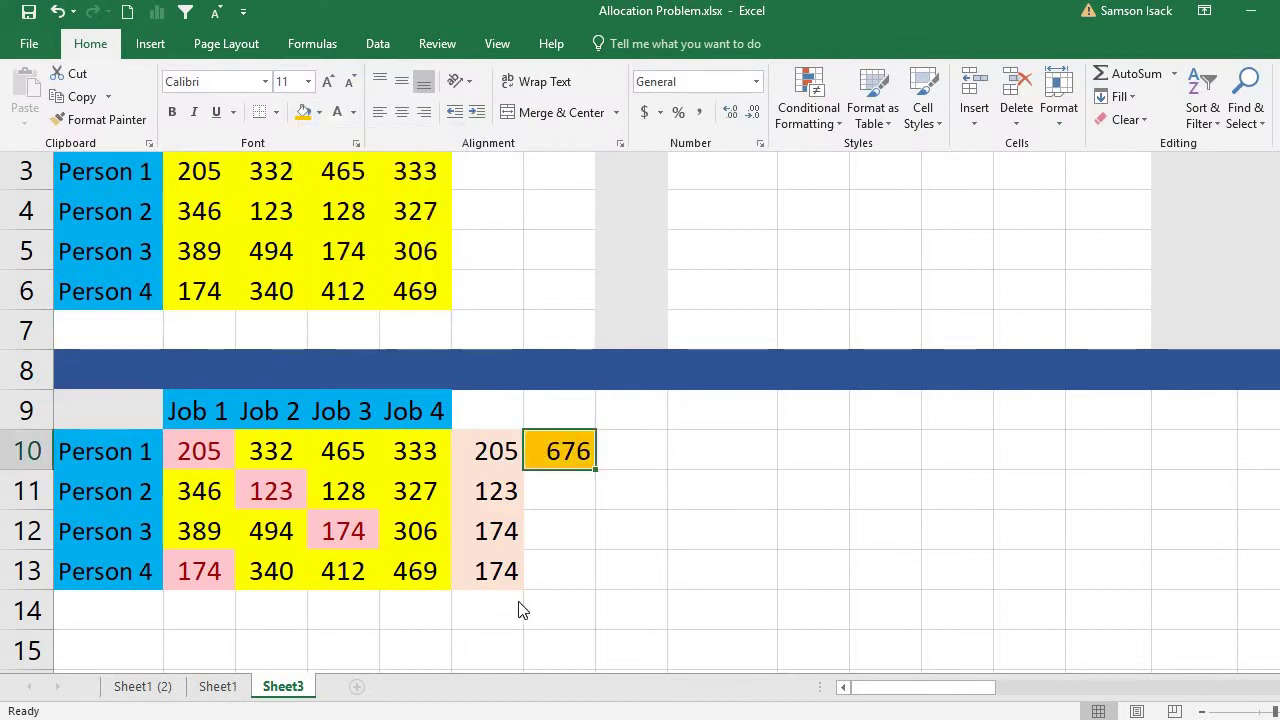
click(556, 600)
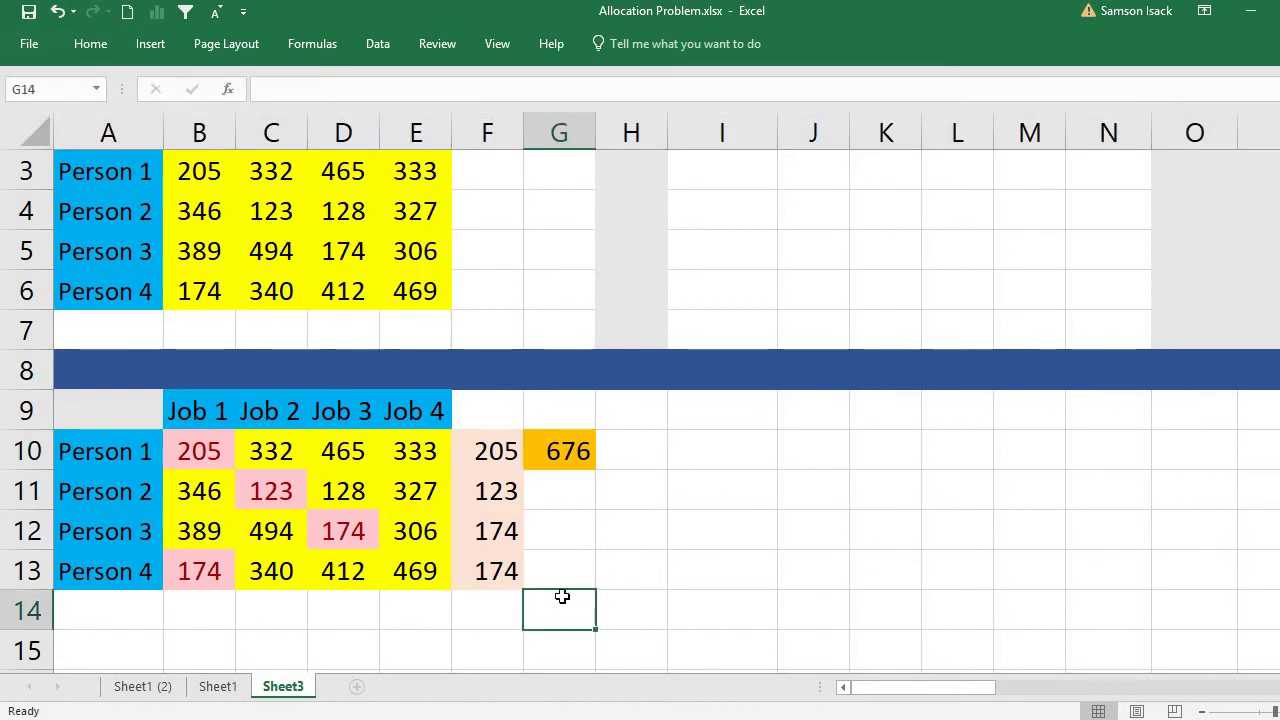
Step: Copy the cost table with its minimums and total from A9:G13 and paste it at I9
drag(559, 608, 62, 404)
drag(563, 563, 60, 412)
right_click(399, 531)
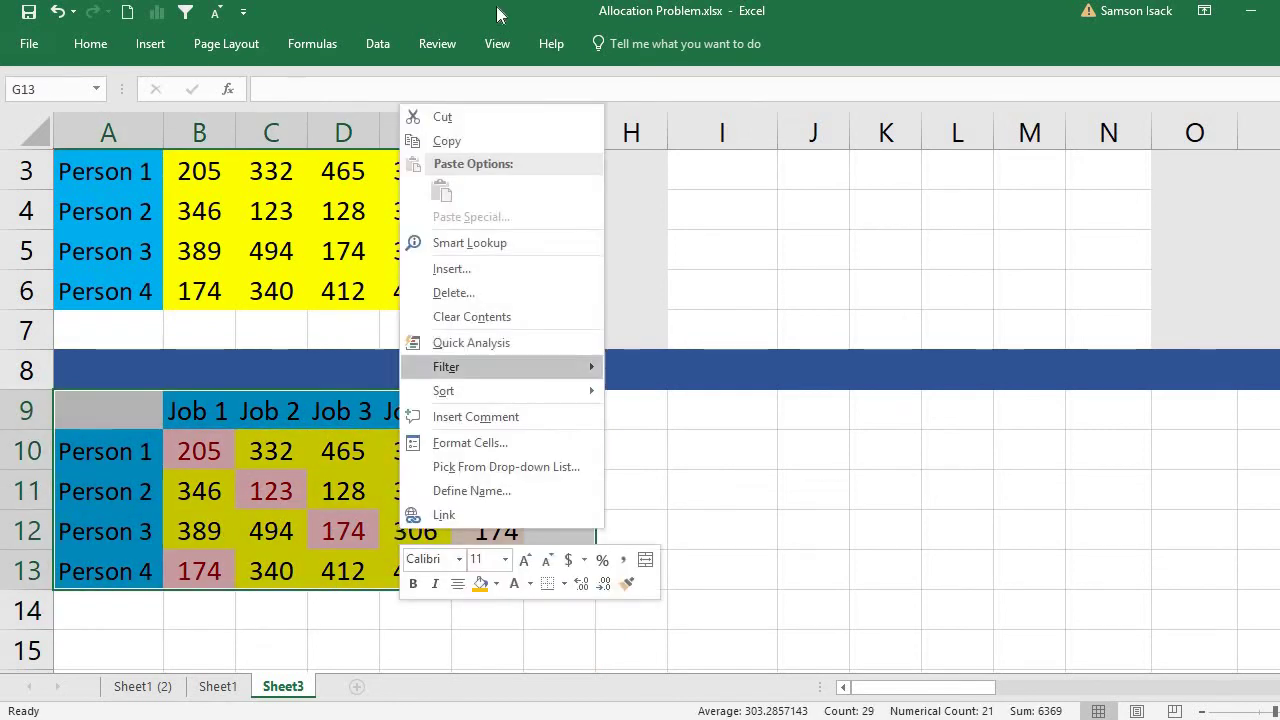
click(455, 140)
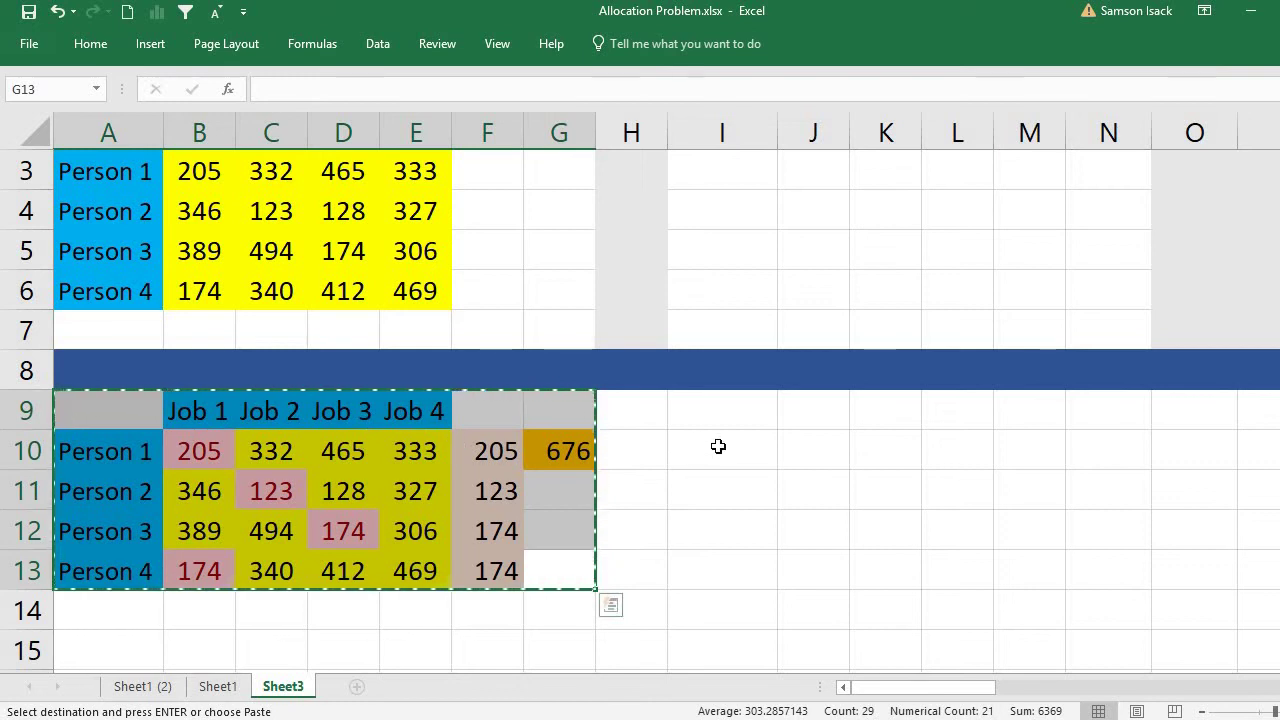
right_click(742, 411)
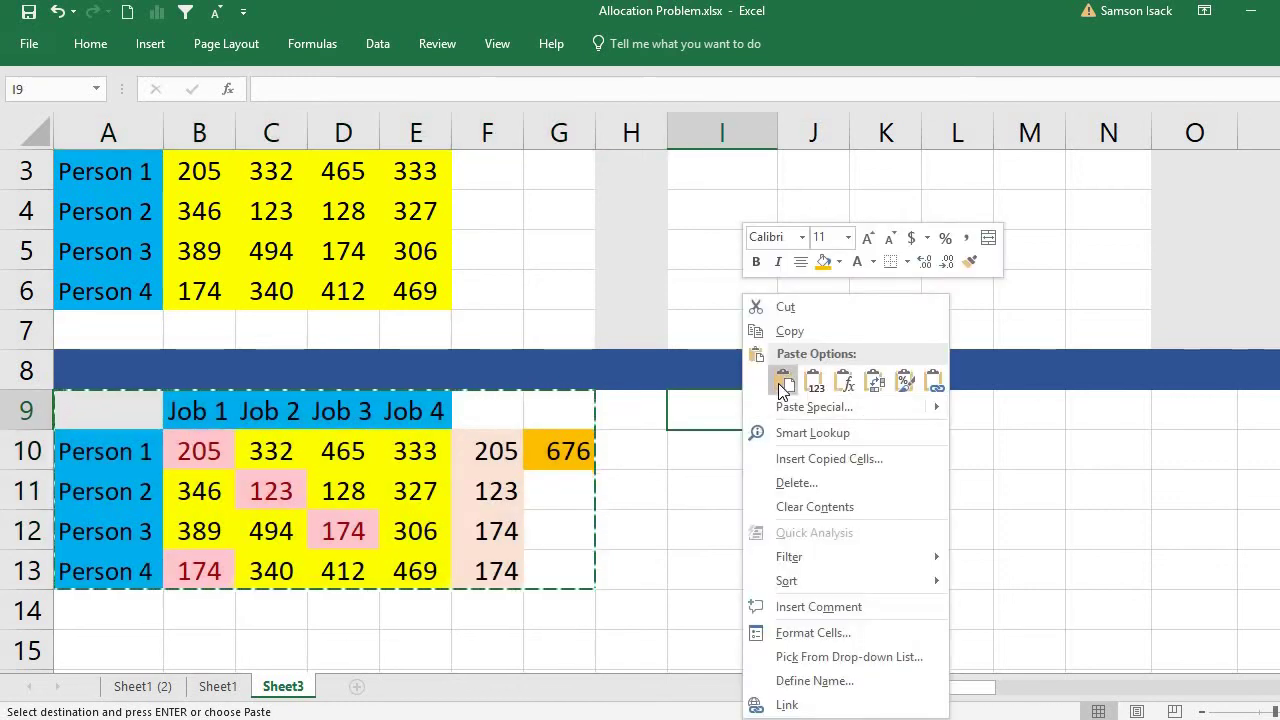
click(749, 374)
Step: Paste two more copies of the copied cost table at A15 and I15
scroll(640, 410, down, 2)
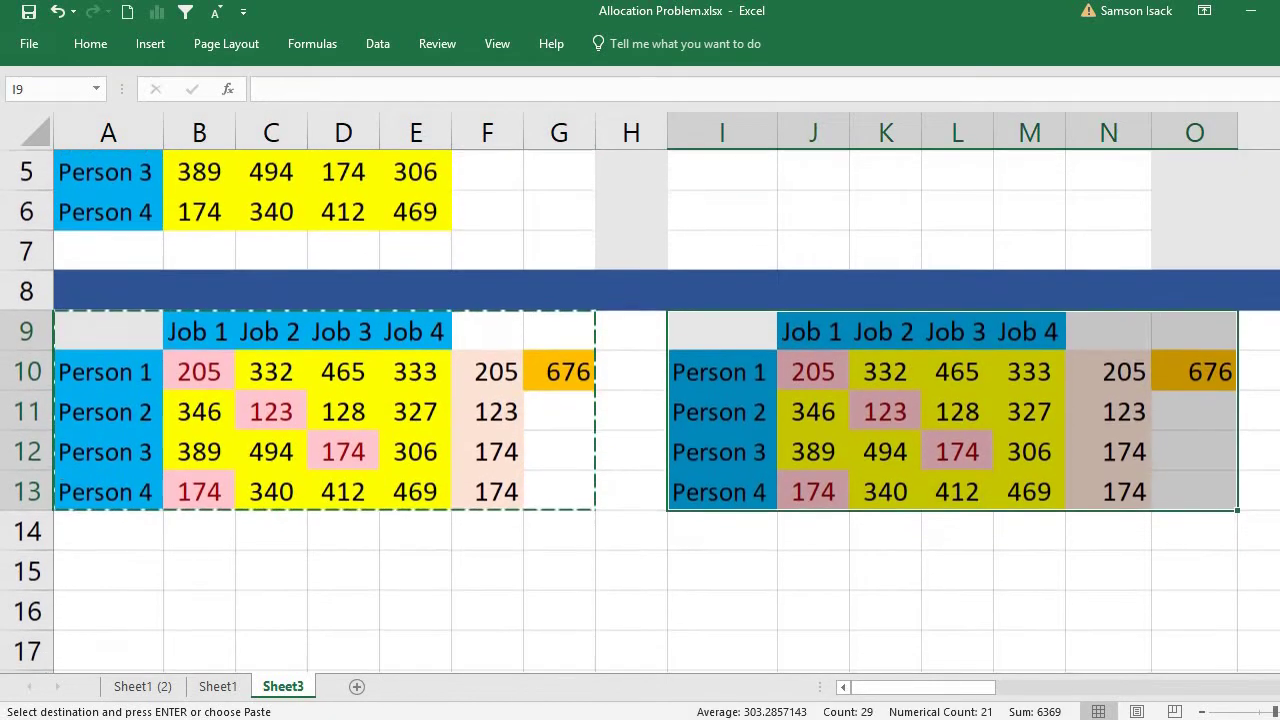
scroll(239, 413, down, 1)
right_click(113, 413)
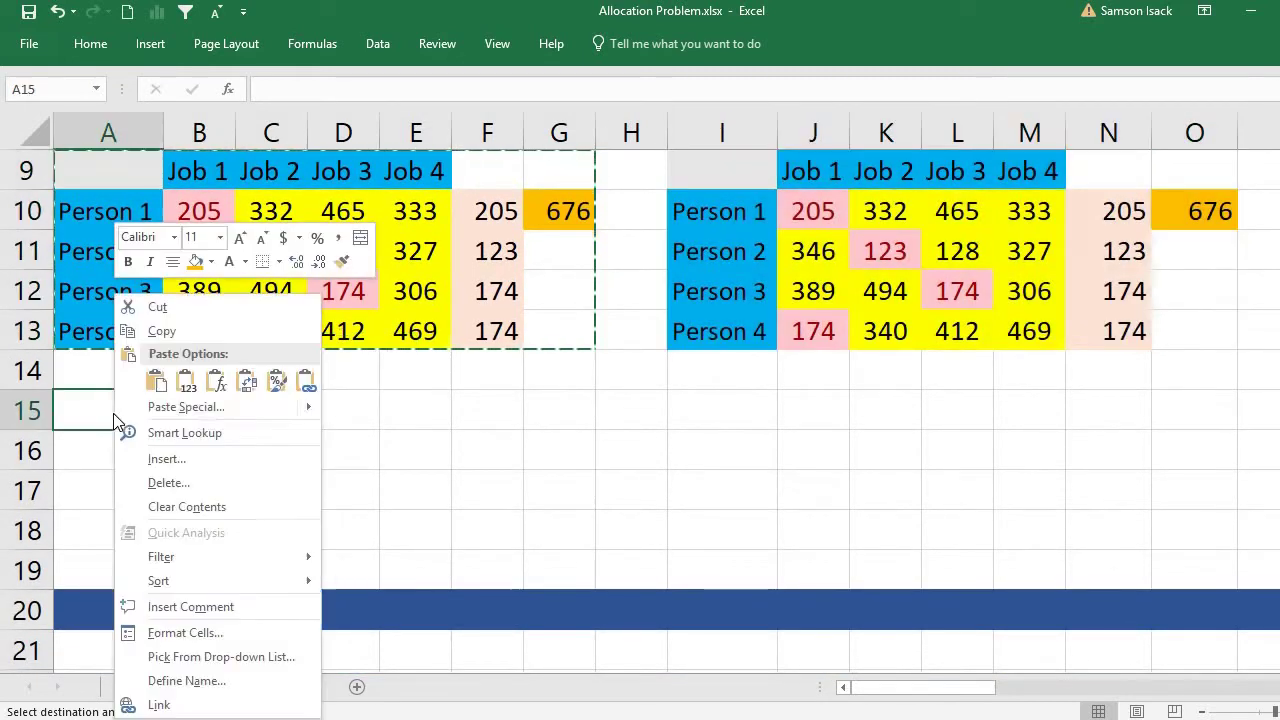
click(157, 383)
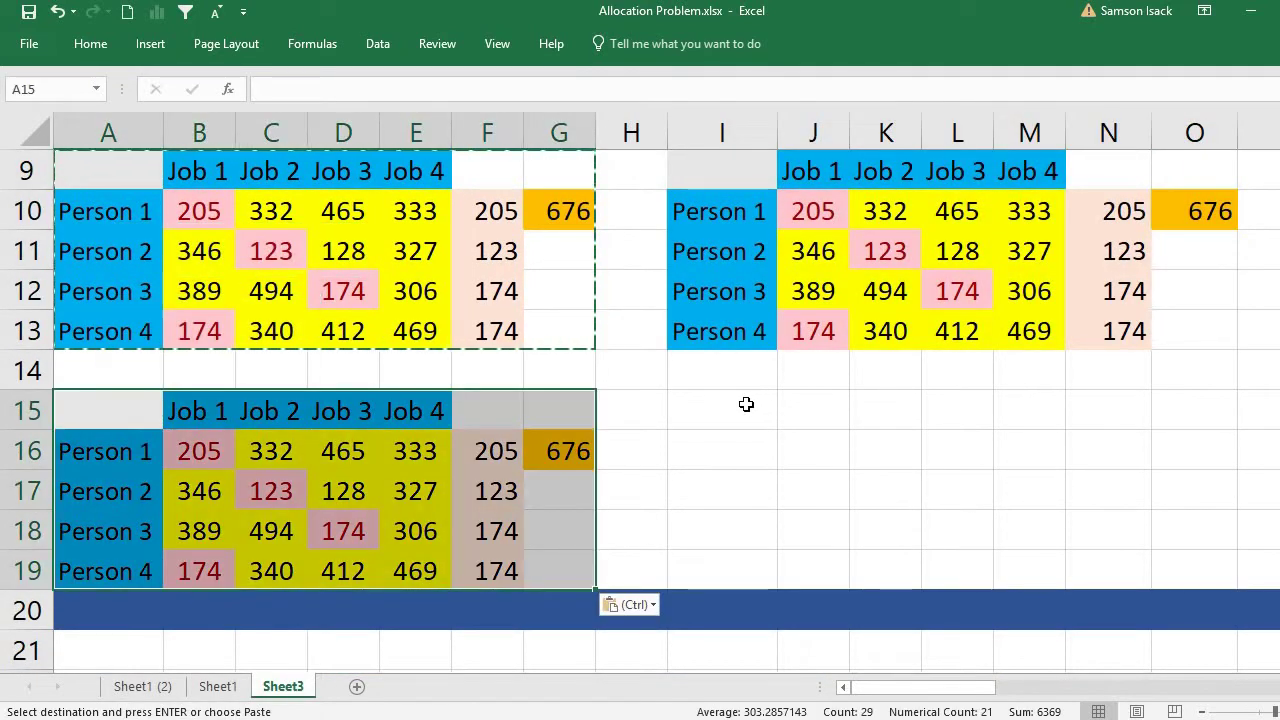
right_click(743, 412)
click(787, 381)
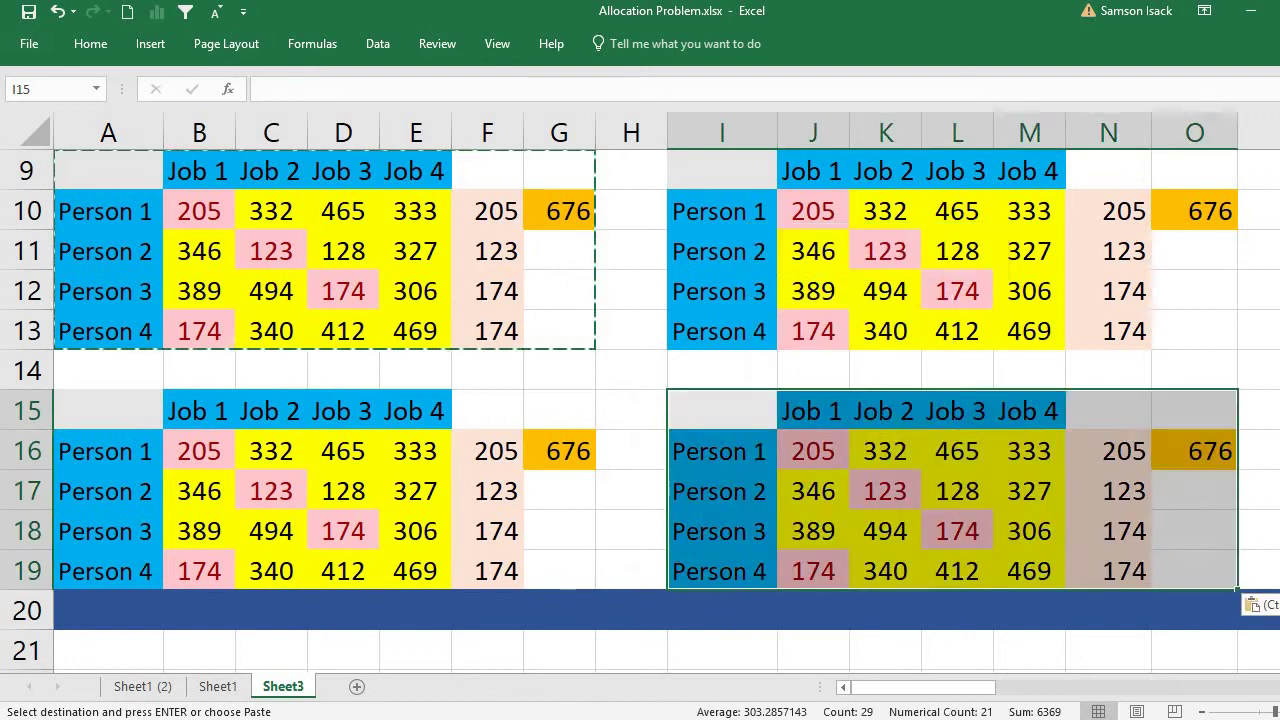
Step: In the A9:G13 table, replace Person 1's costs for Jobs 2, 3 and 4 (C10:E10) with x
scroll(263, 329, up, 1)
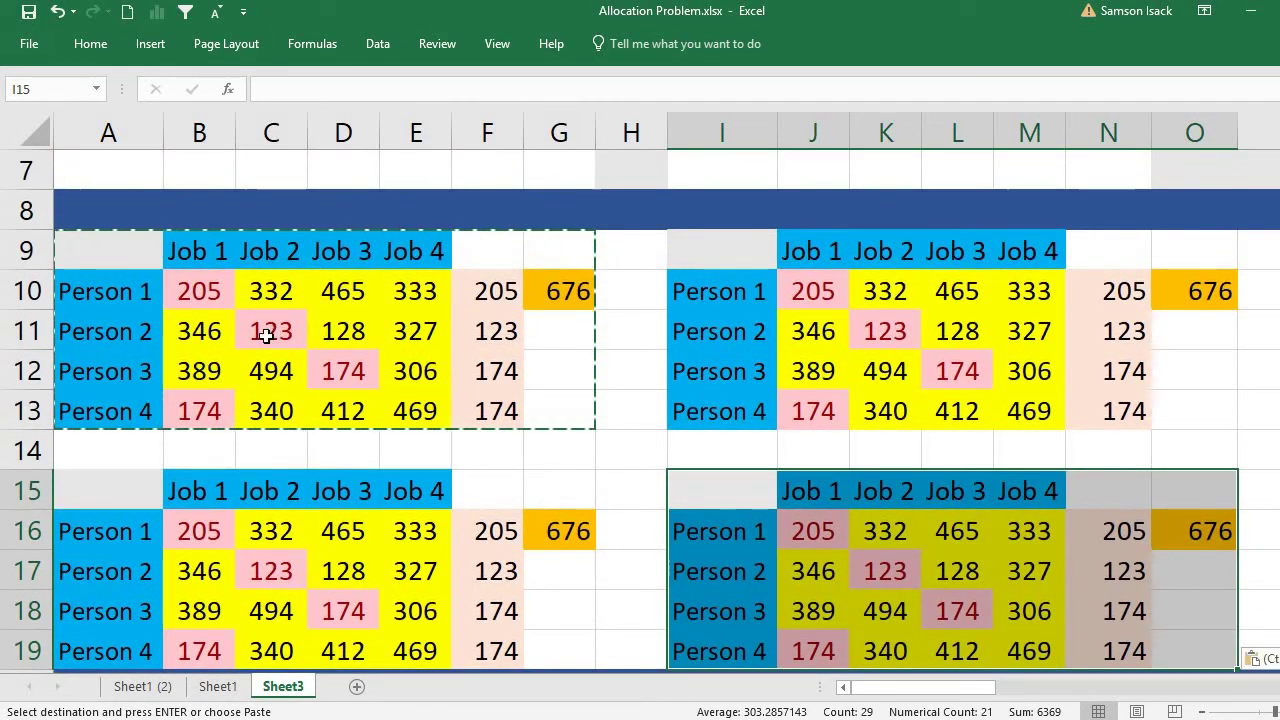
click(210, 293)
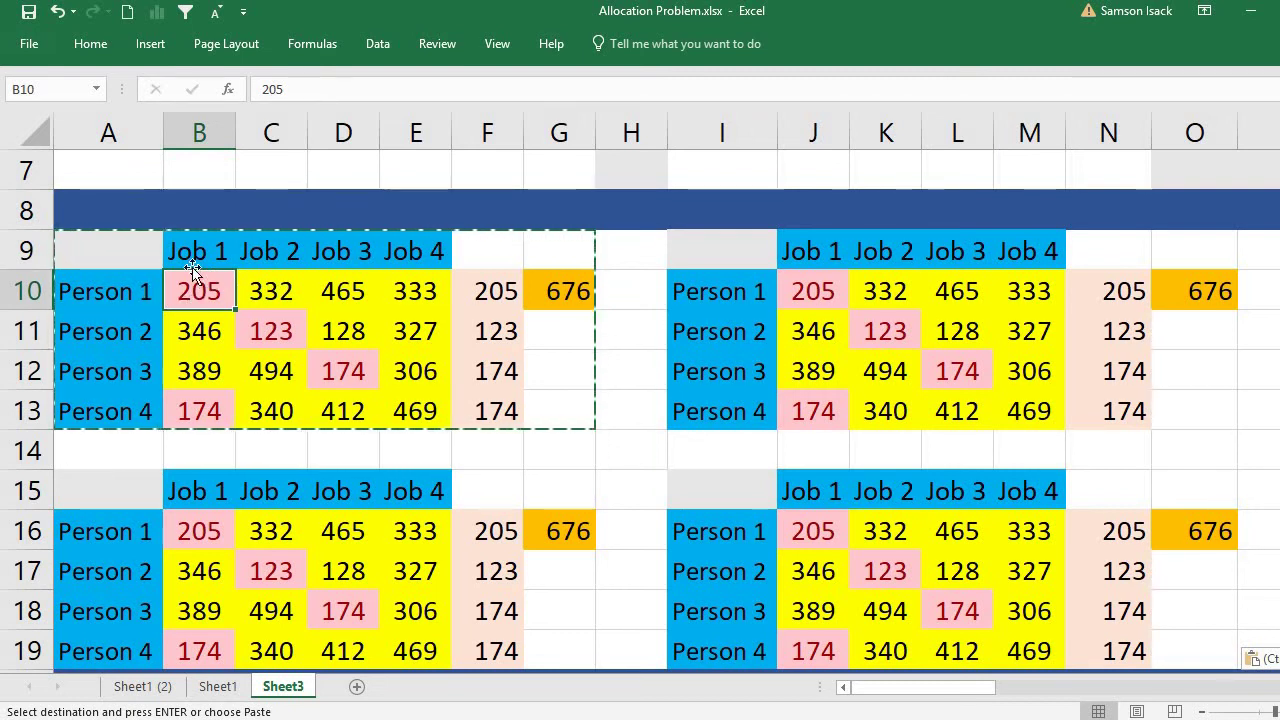
double_click(277, 290)
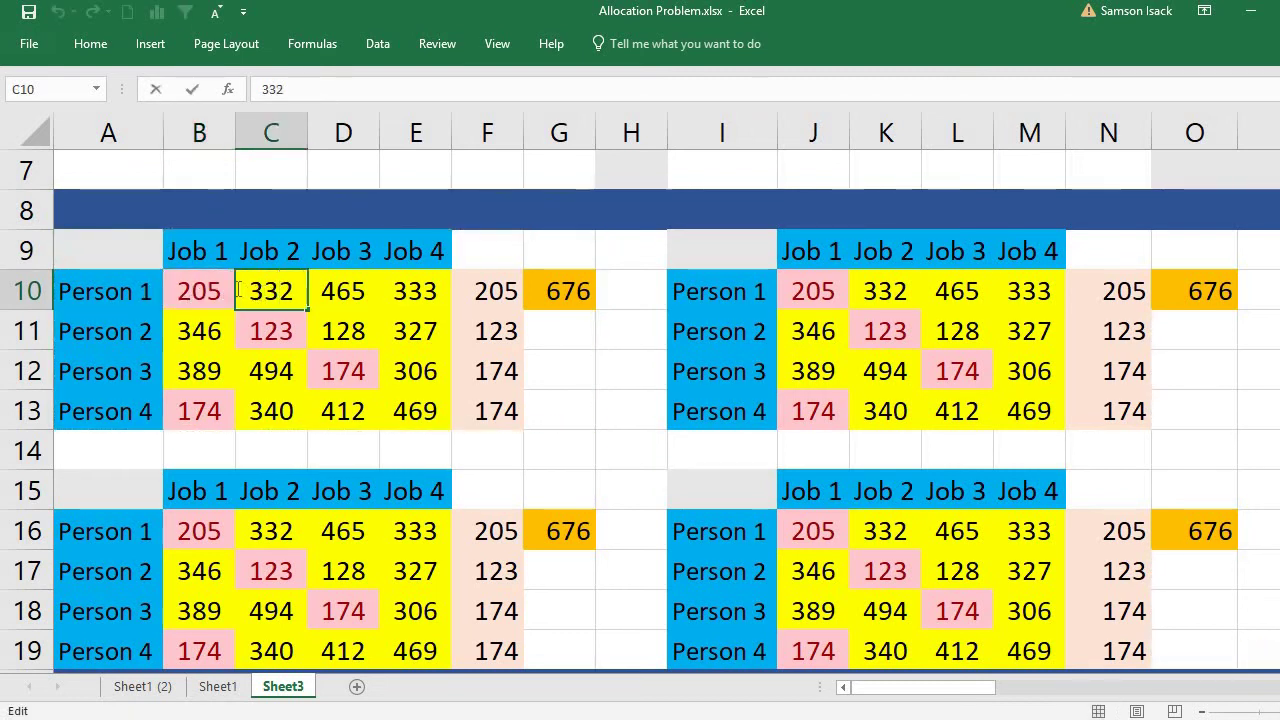
mouse_move(280, 290)
mouse_down()
mouse_move(296, 290)
mouse_move(264, 290)
mouse_up()
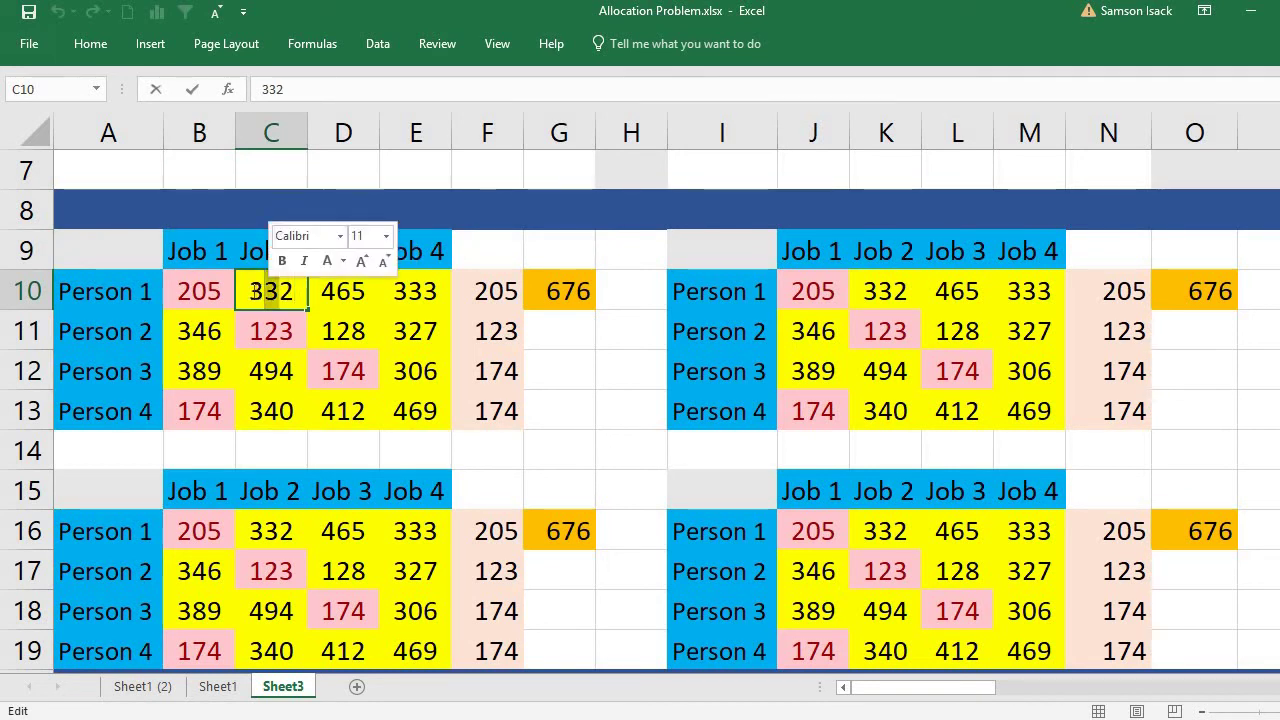
double_click(254, 290)
text(x)
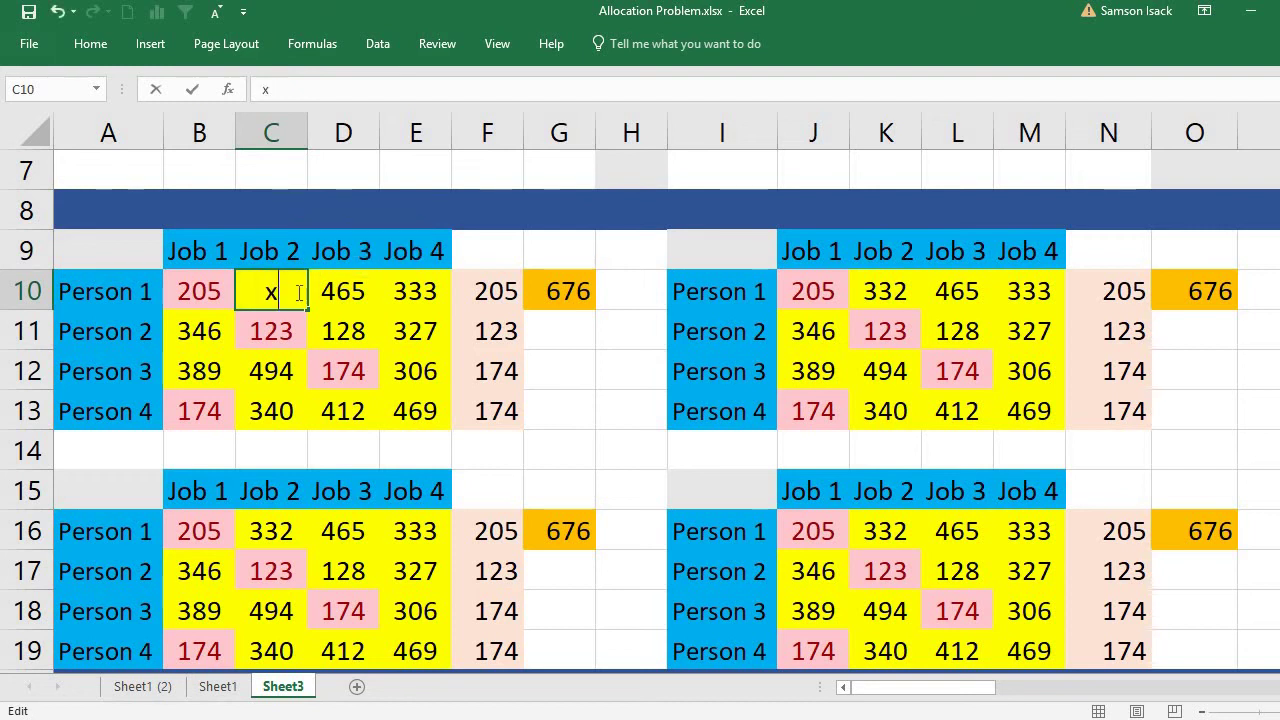
click(355, 297)
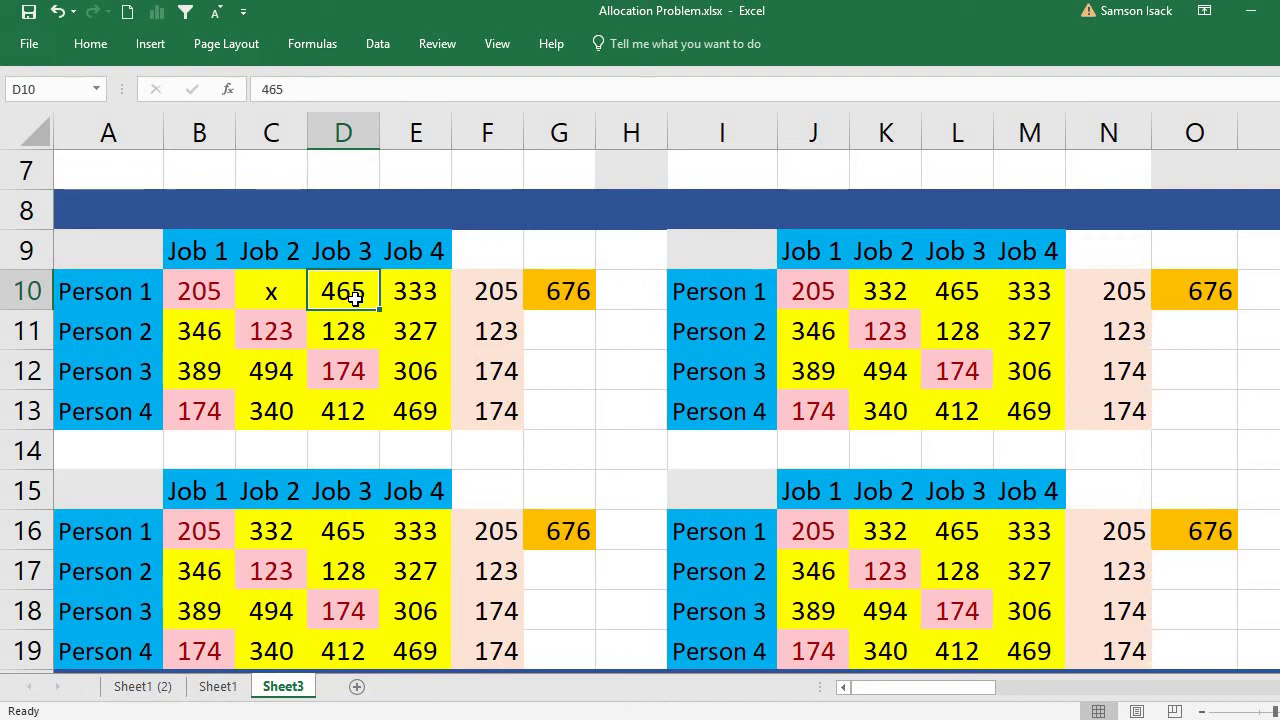
text(x)
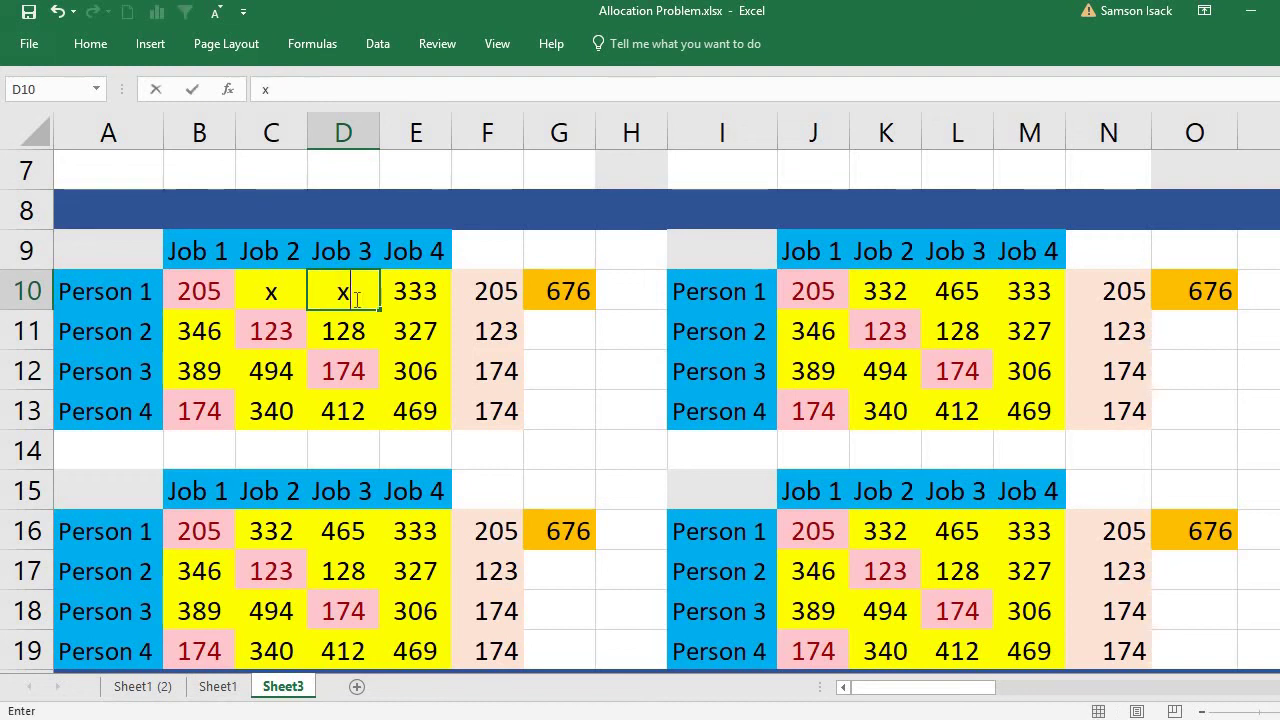
click(425, 291)
text(x)
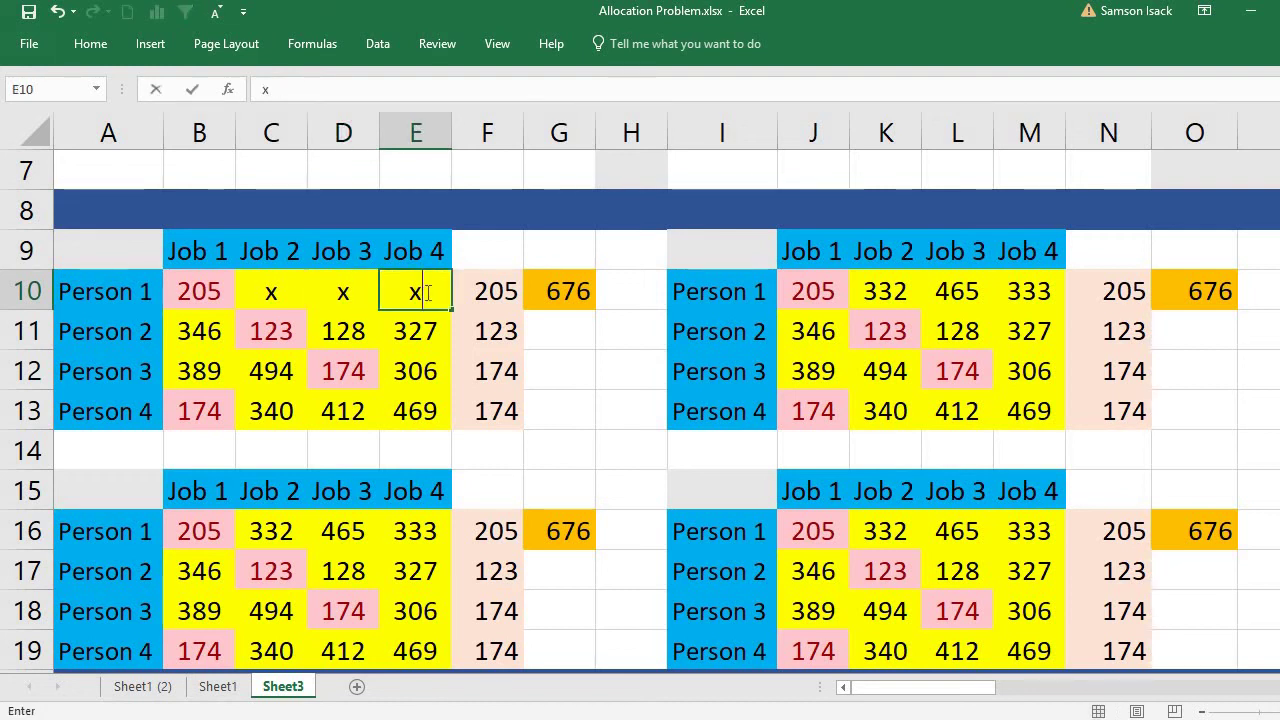
Step: Replace the Job 1 costs of Persons 2, 3 and 4 (B11:B13) with x in the same table
click(213, 320)
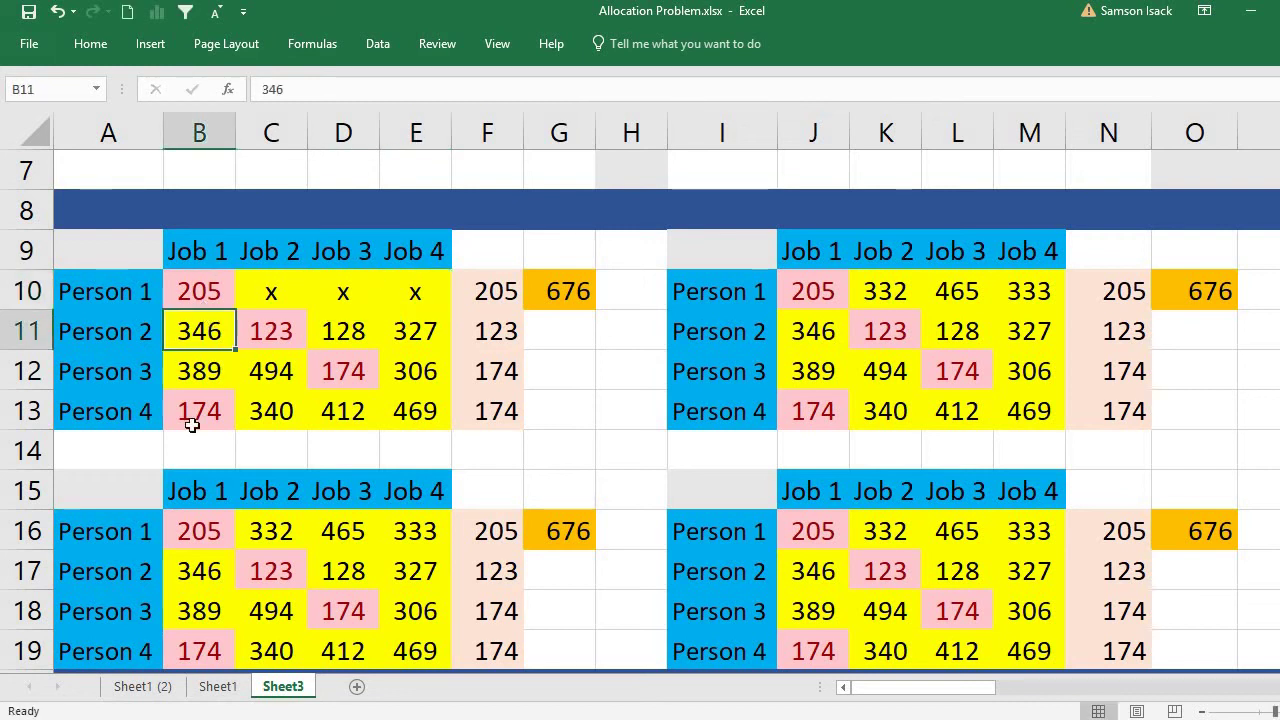
text(x)
click(211, 373)
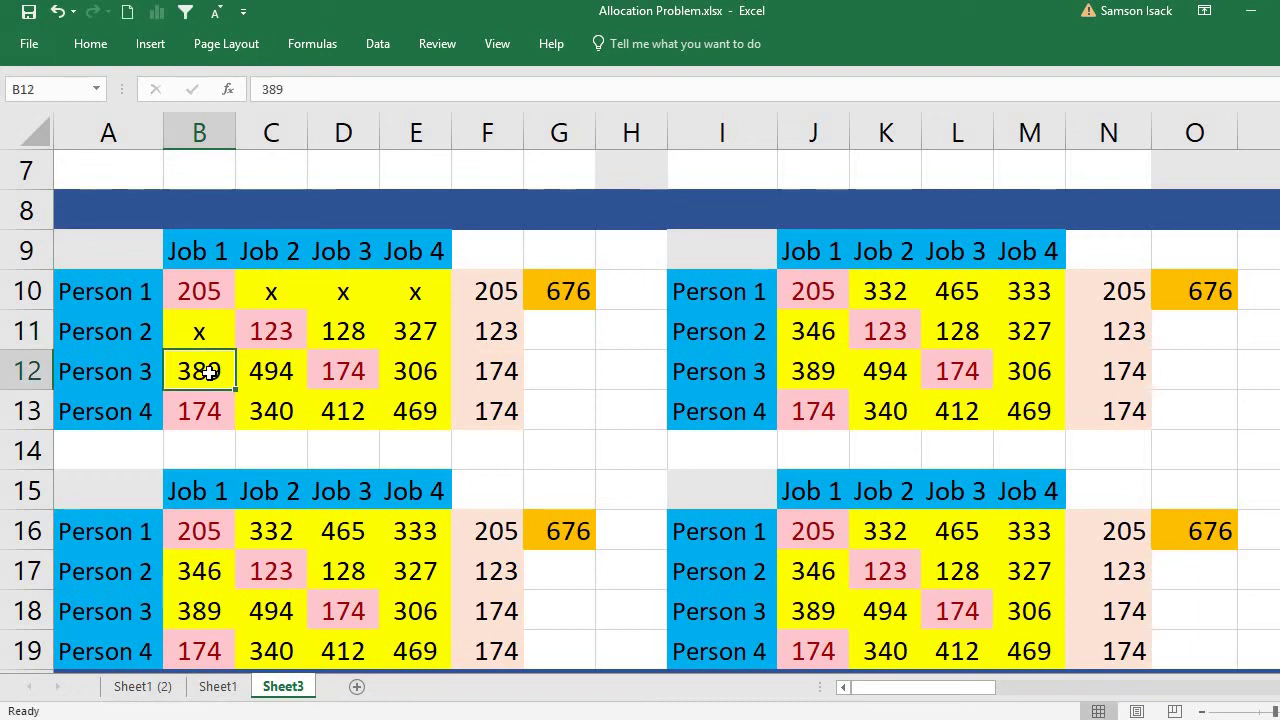
text(x)
click(212, 403)
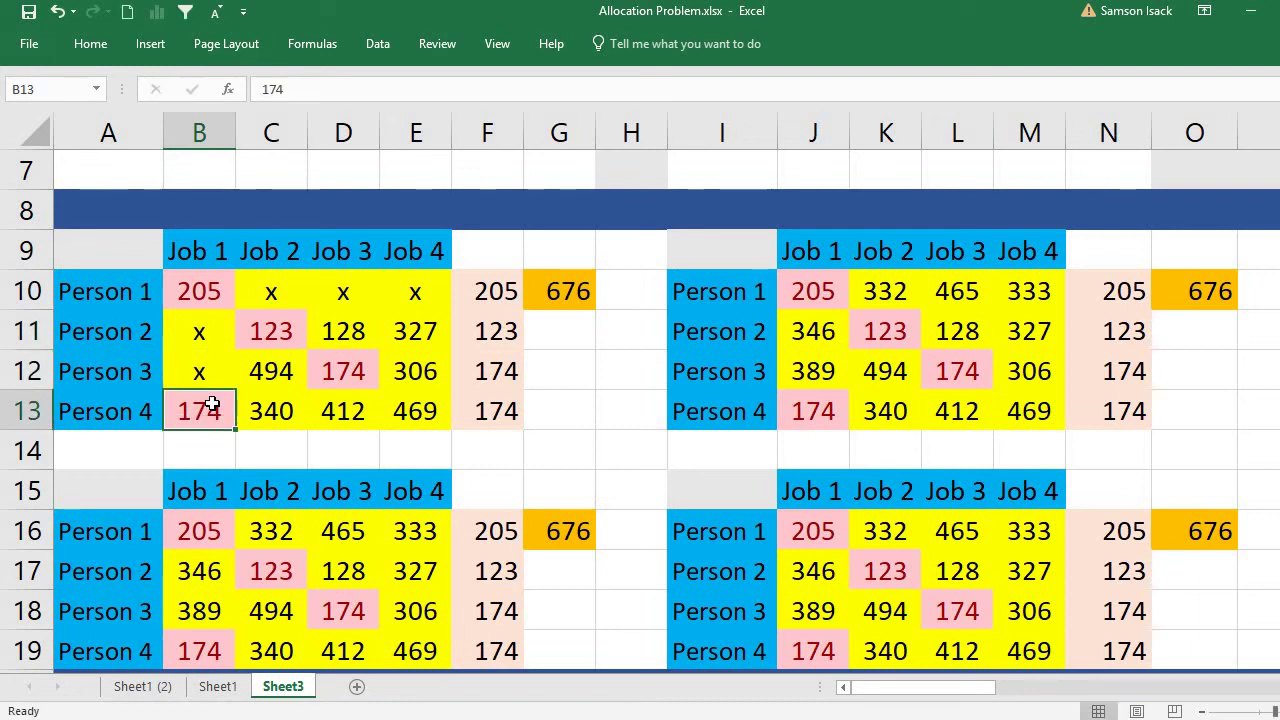
text(x)
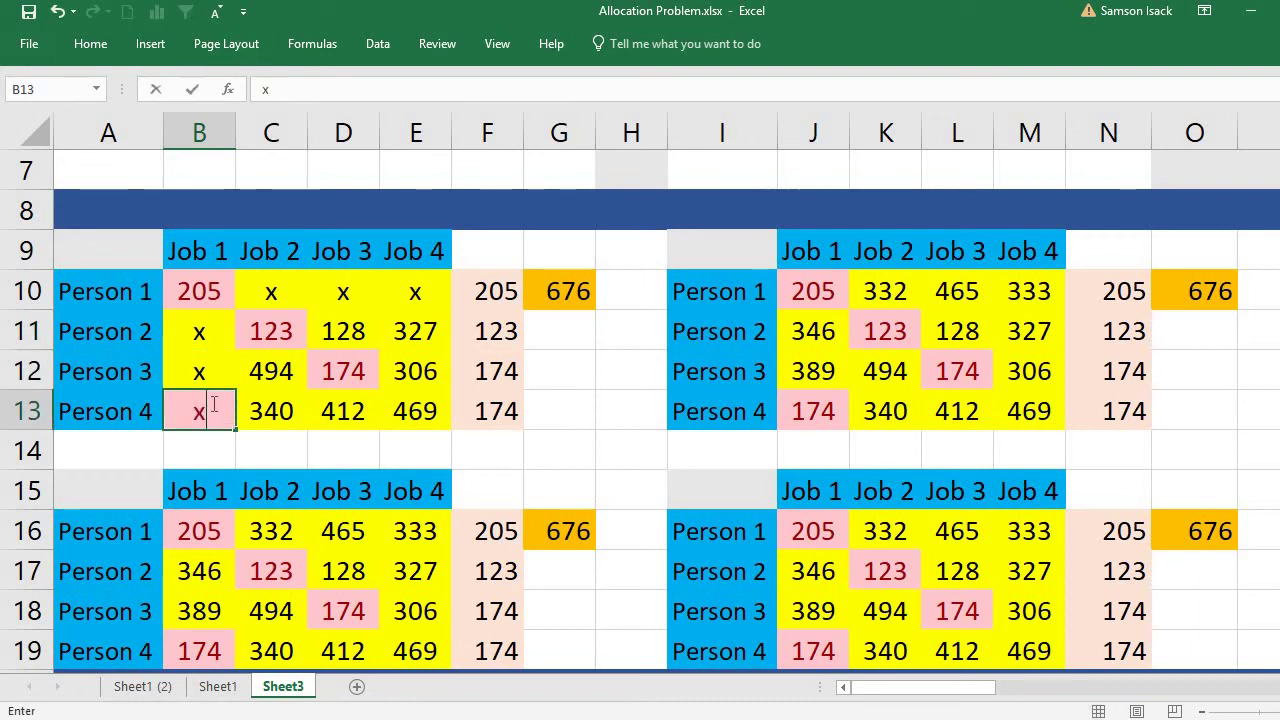
click(280, 288)
Step: Examine the Job 1 branch in A9:G13: Person 1's cost, Person 2's remaining costs and minimum, and the lower bound total
click(212, 284)
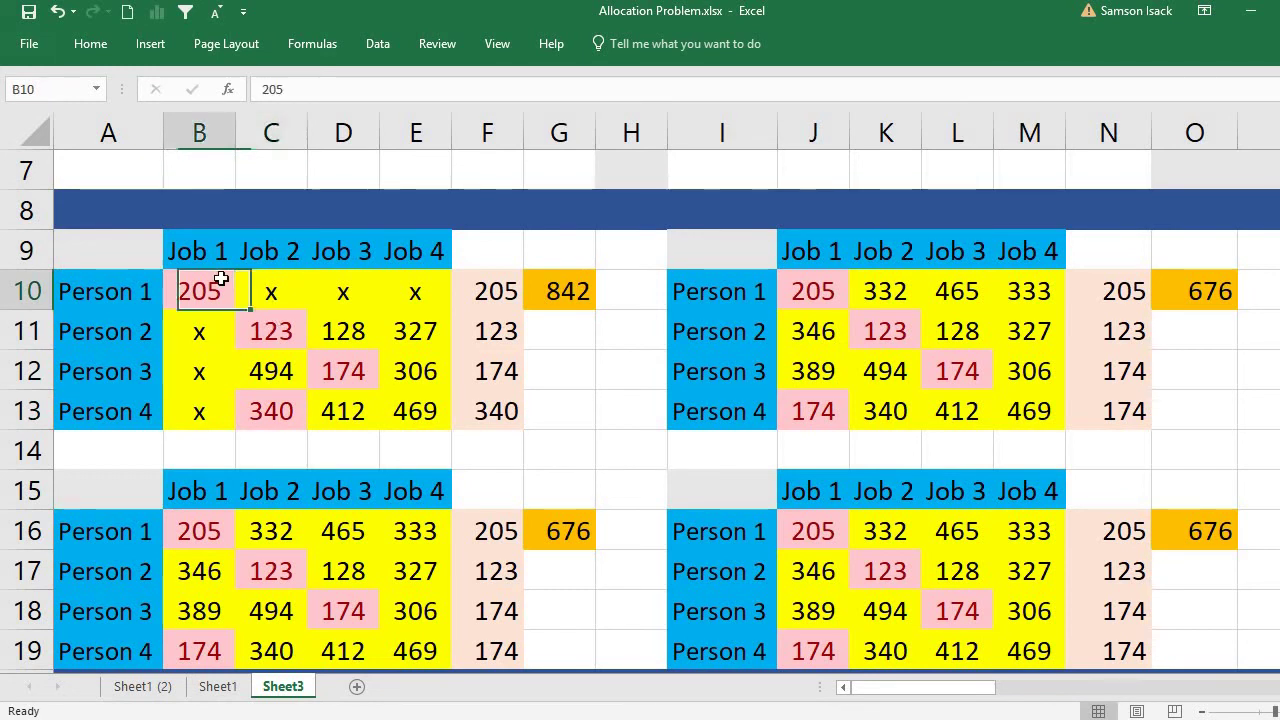
click(256, 331)
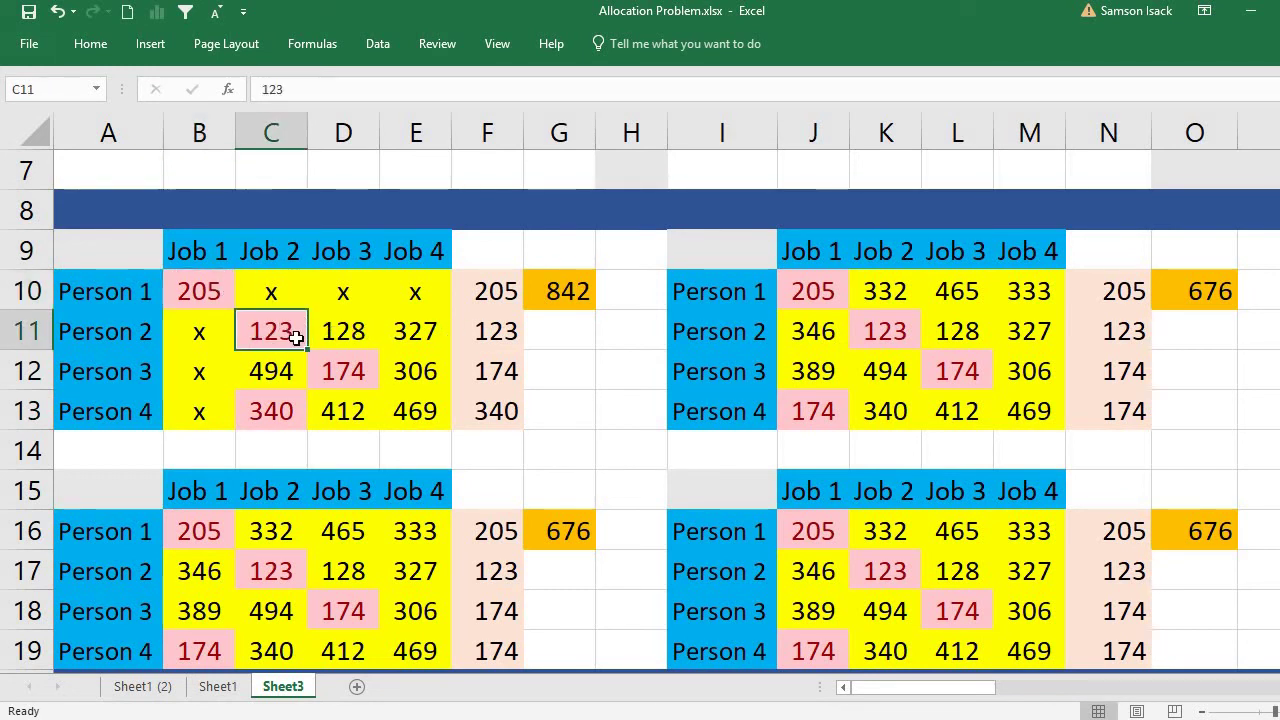
drag(296, 338, 402, 336)
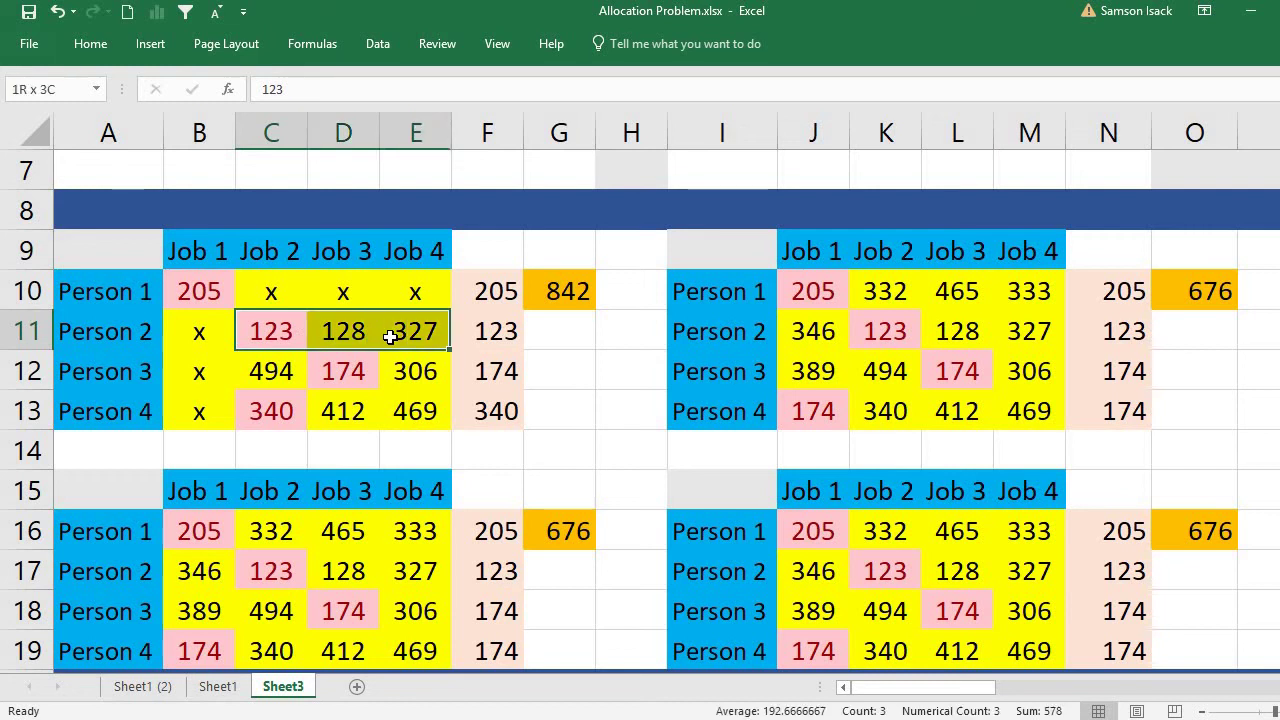
click(484, 336)
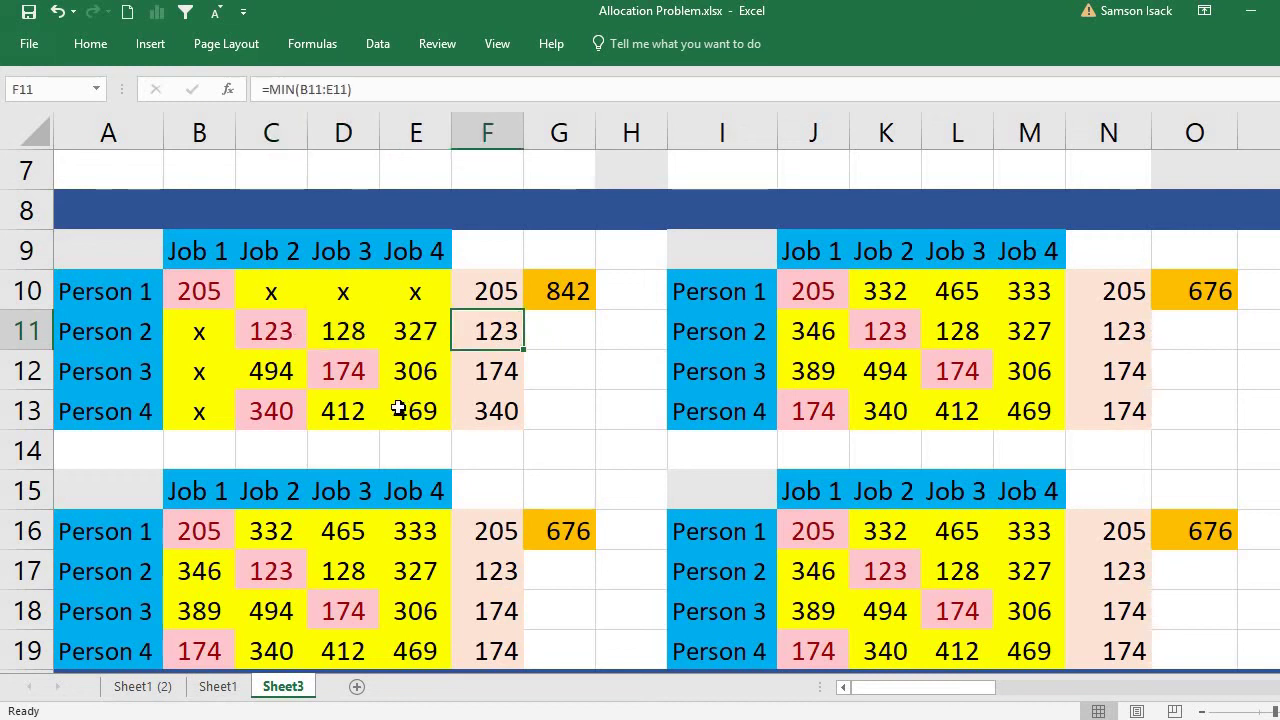
click(228, 336)
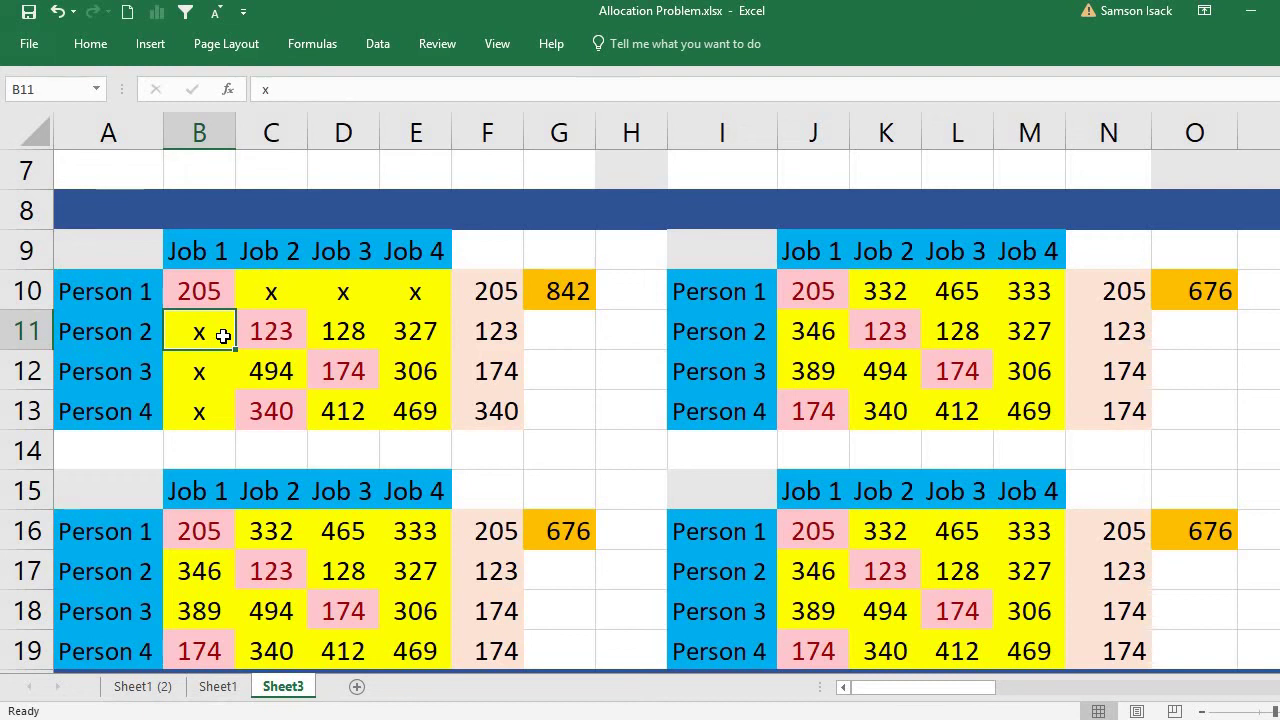
click(486, 335)
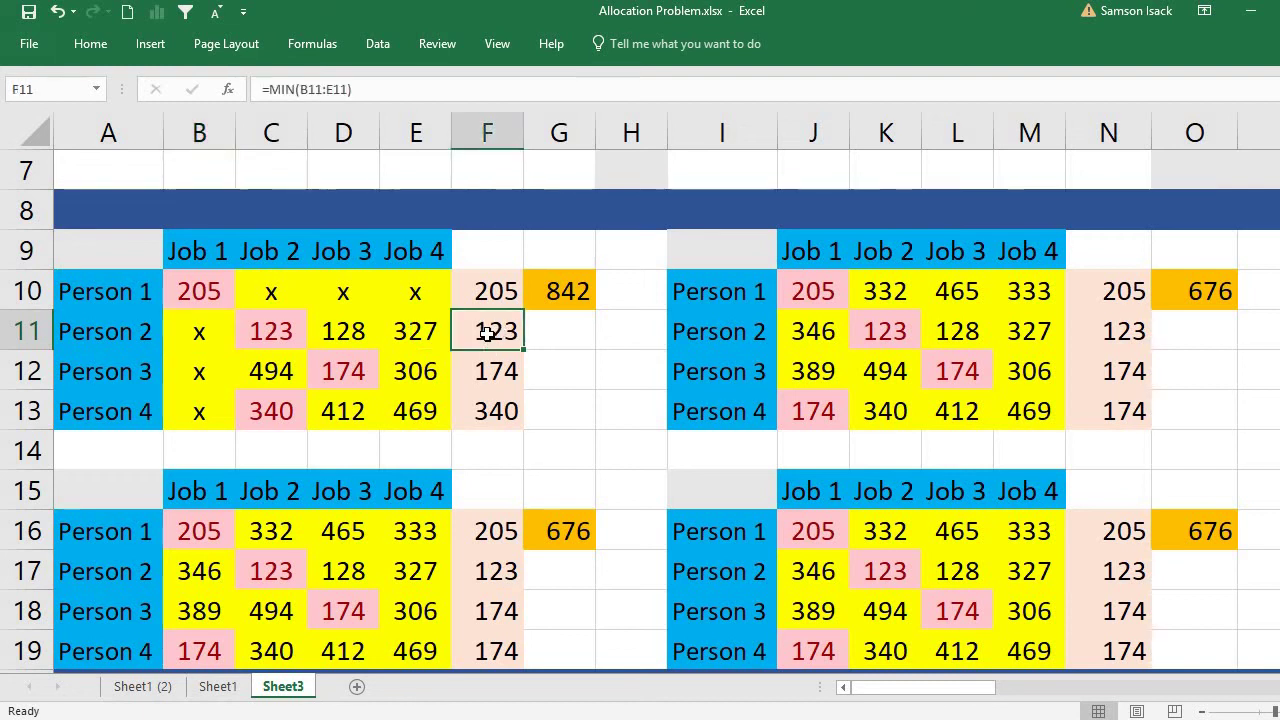
click(326, 338)
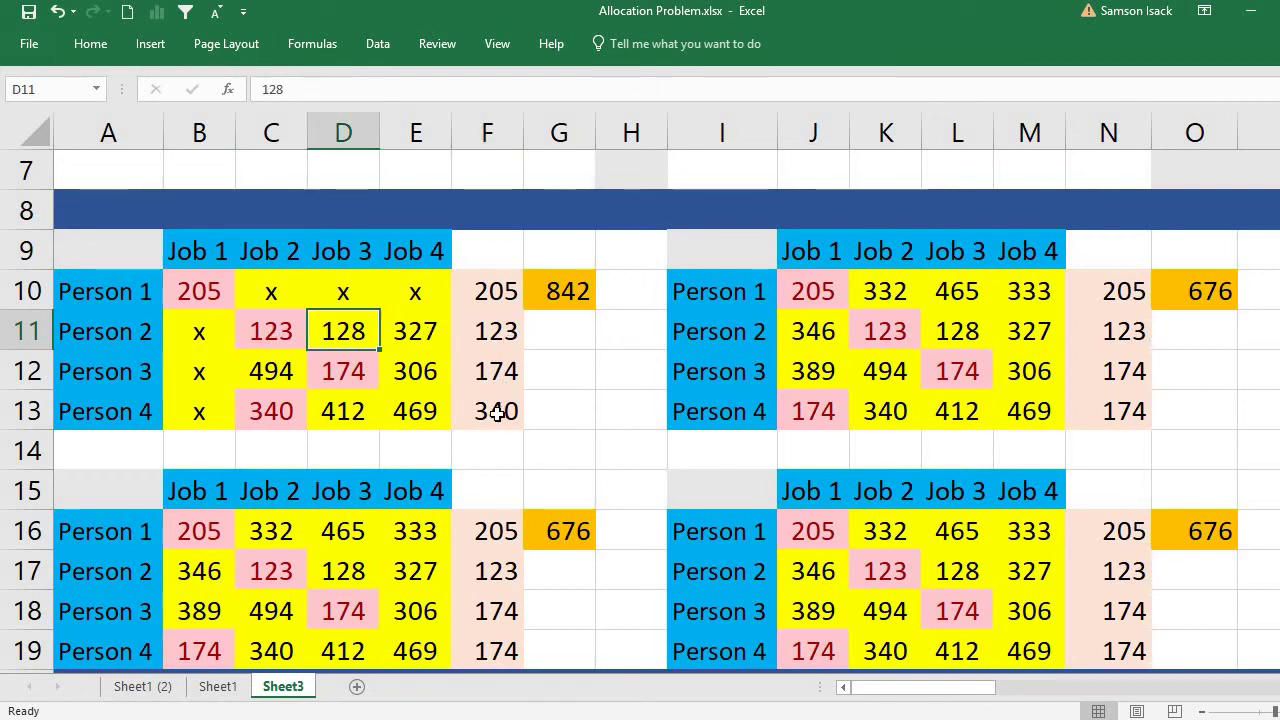
click(567, 292)
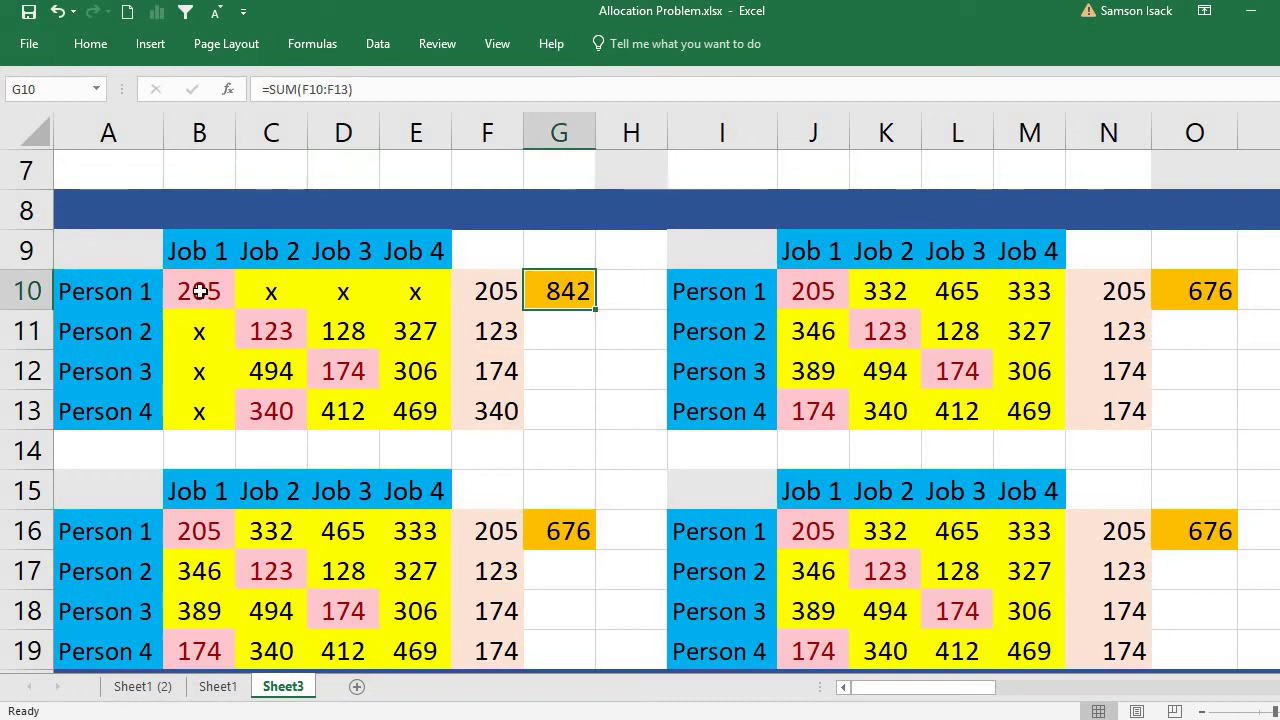
click(222, 291)
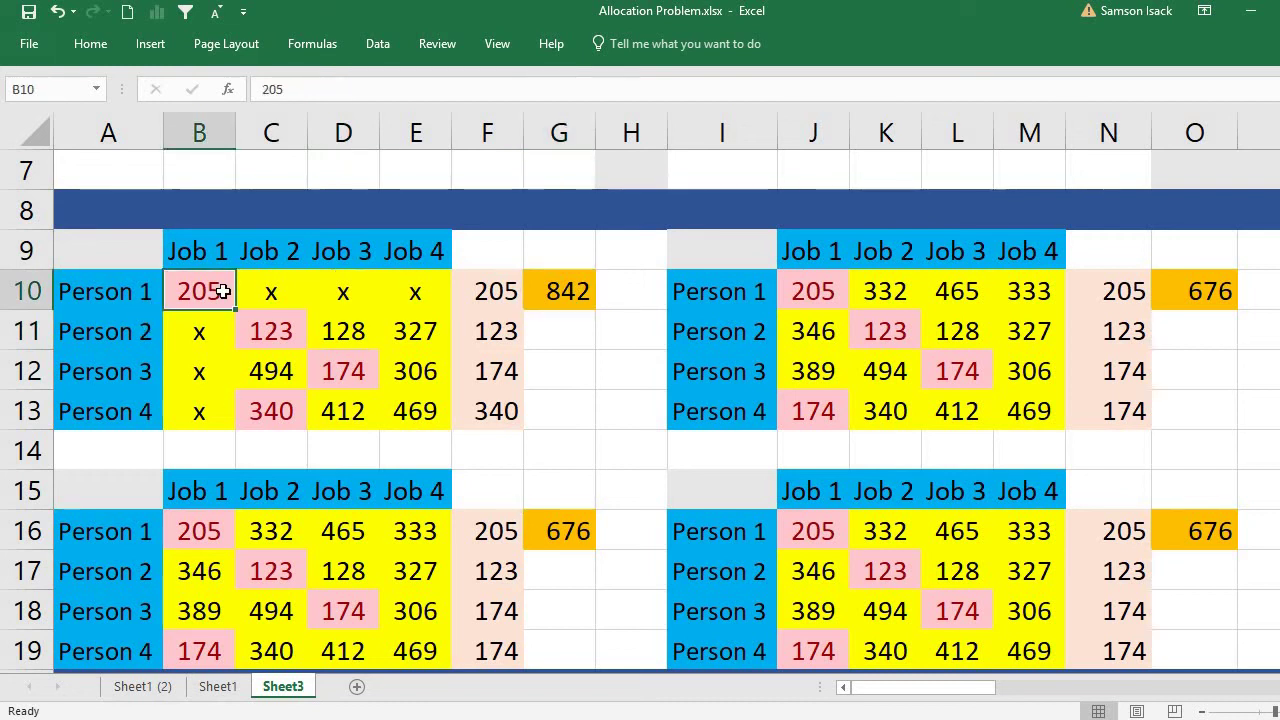
Step: In the I9:O13 table, replace Person 1's costs for Jobs 1, 3 and 4 (J10, L10 and M10) with x
click(843, 288)
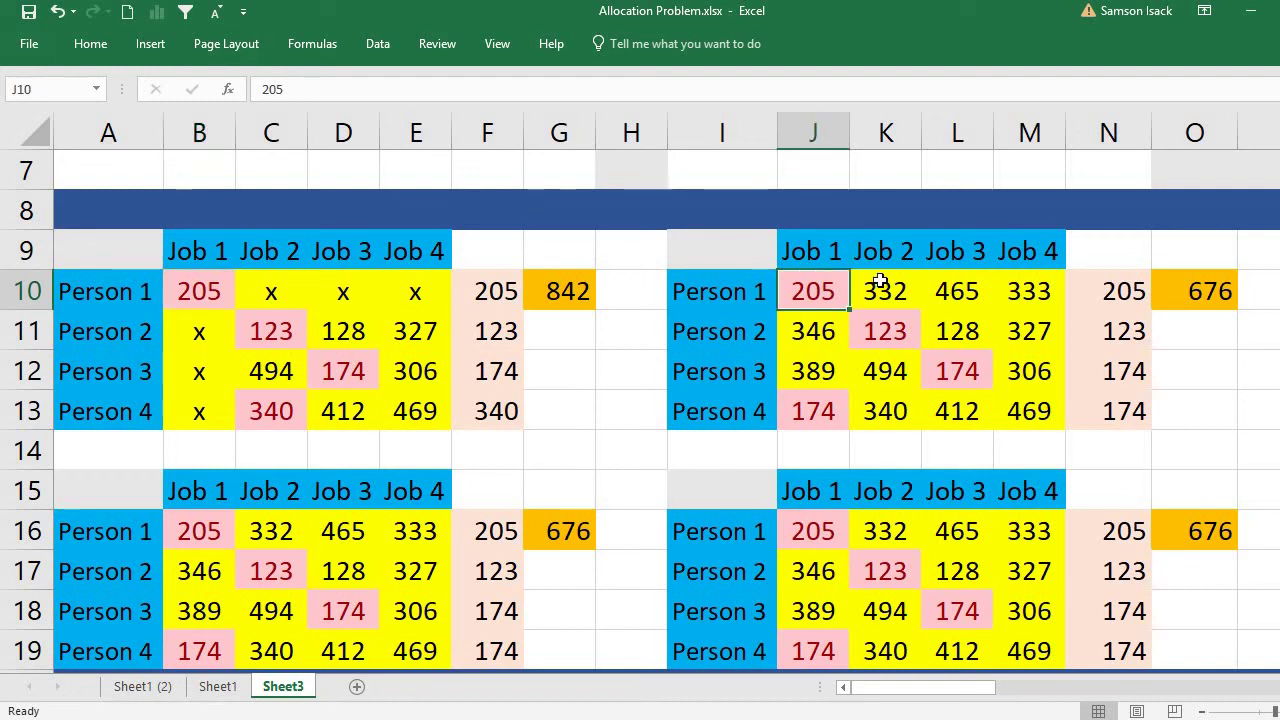
text(x)
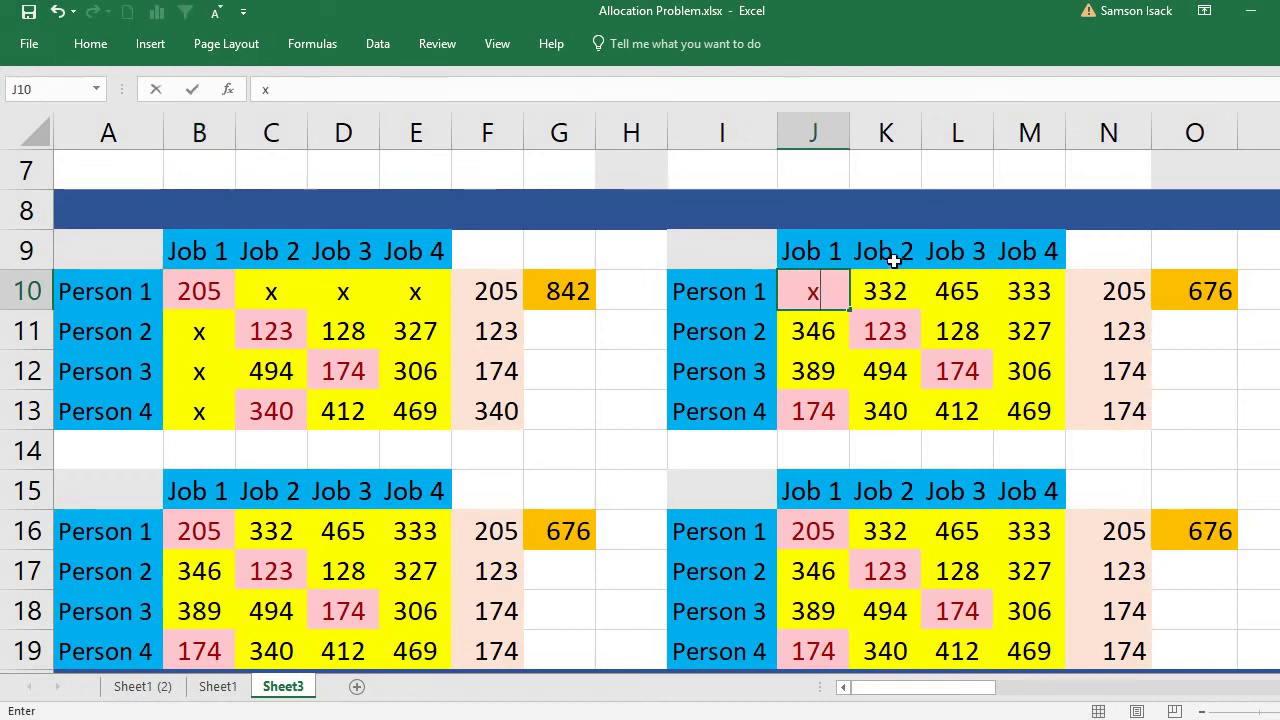
click(952, 288)
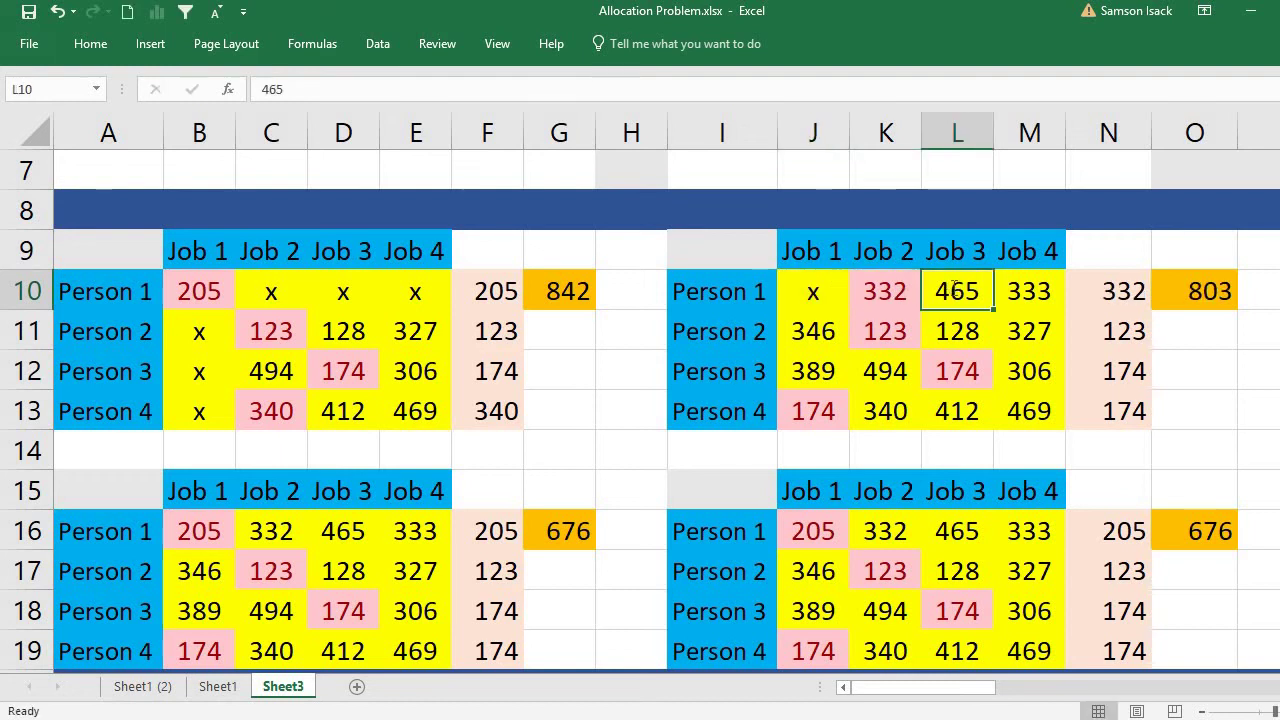
text(x)
click(1030, 290)
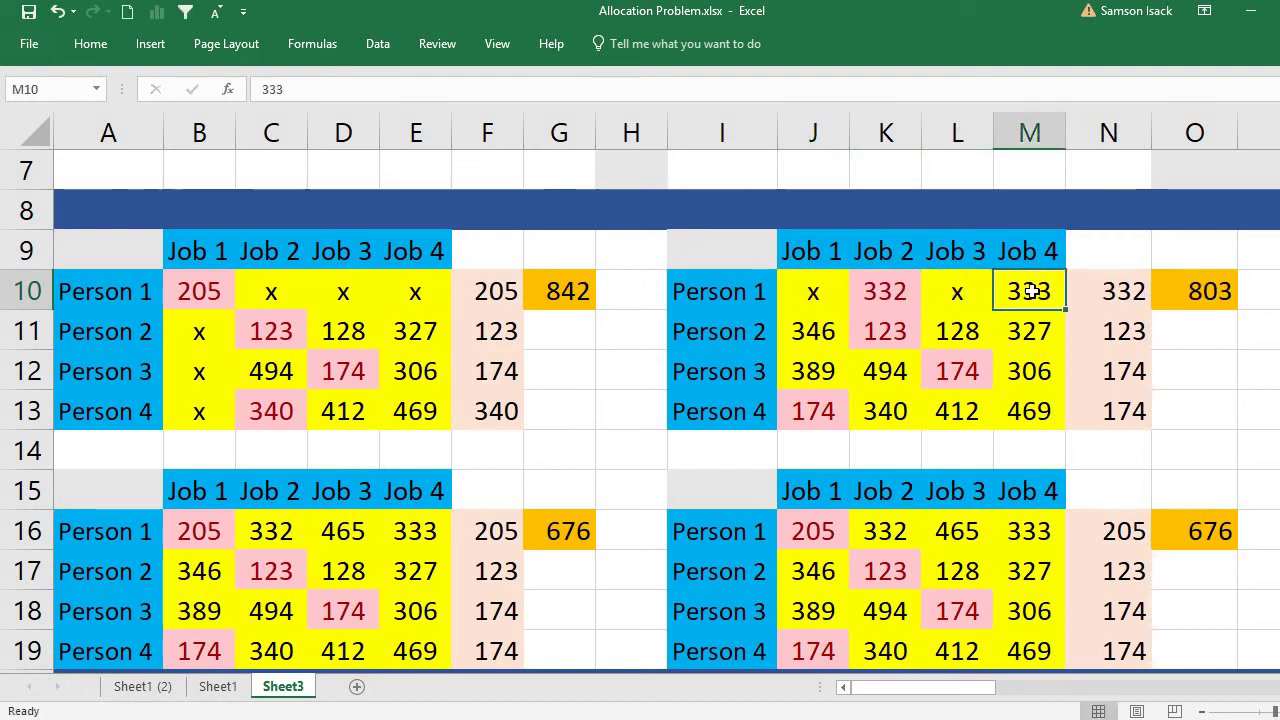
text(x)
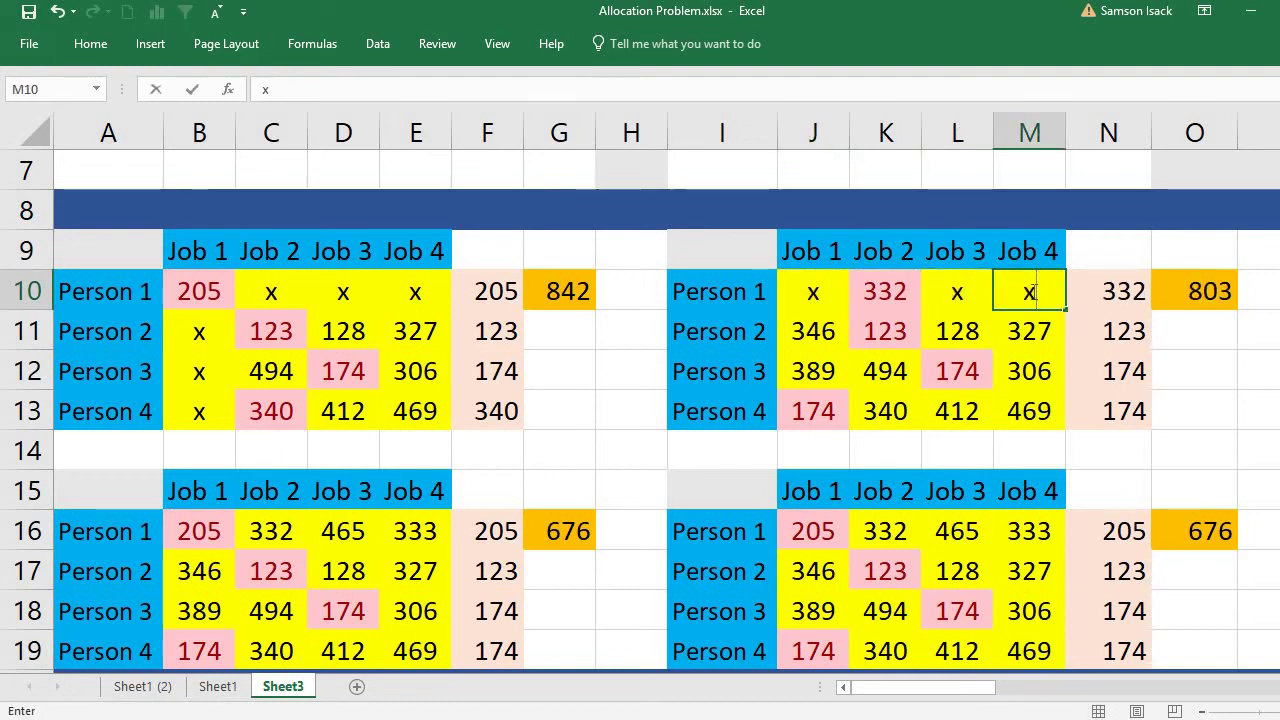
Step: Replace the Job 2 costs of Persons 2, 3 and 4 (K11:K13) with x in the I9:O13 table
click(800, 333)
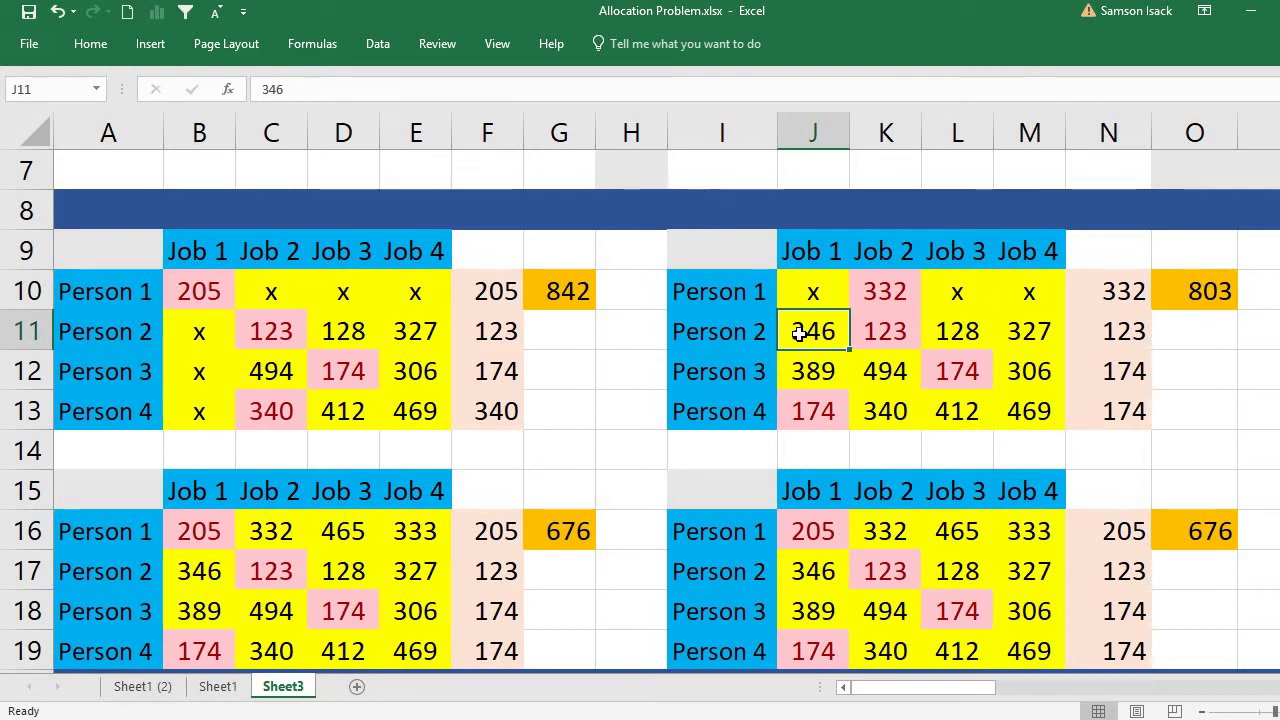
click(897, 337)
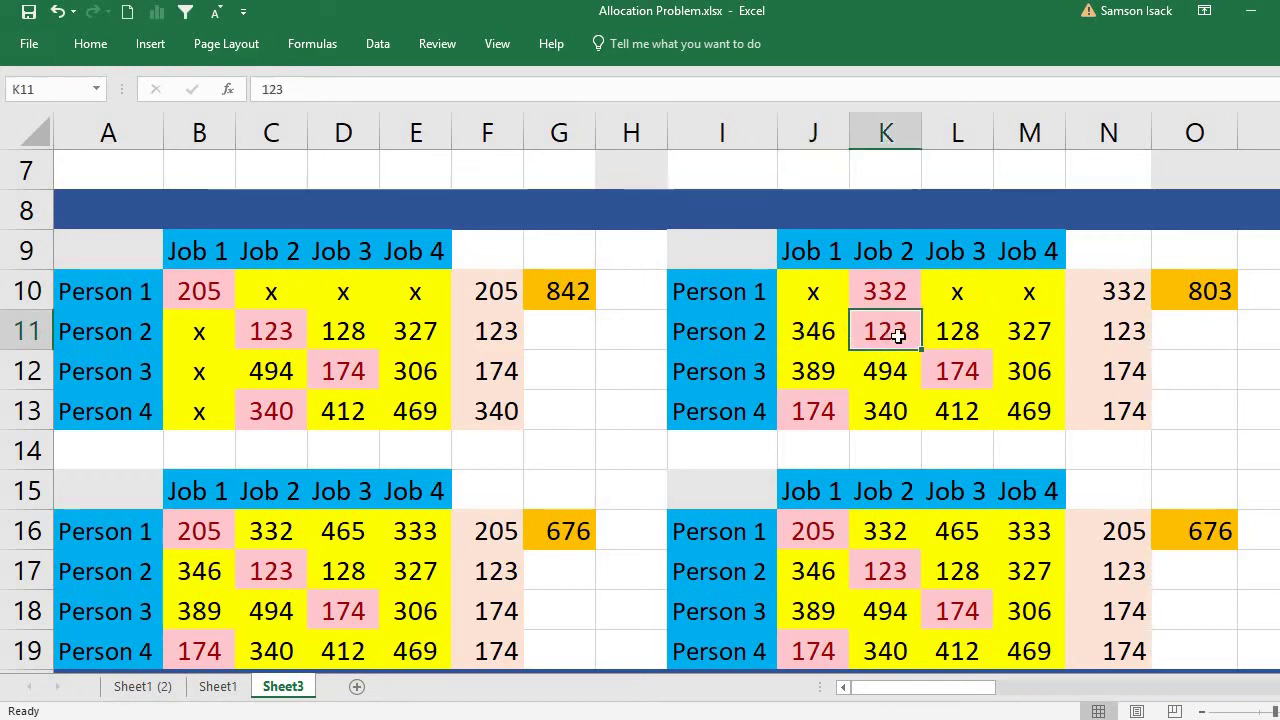
text(x)
key(Return)
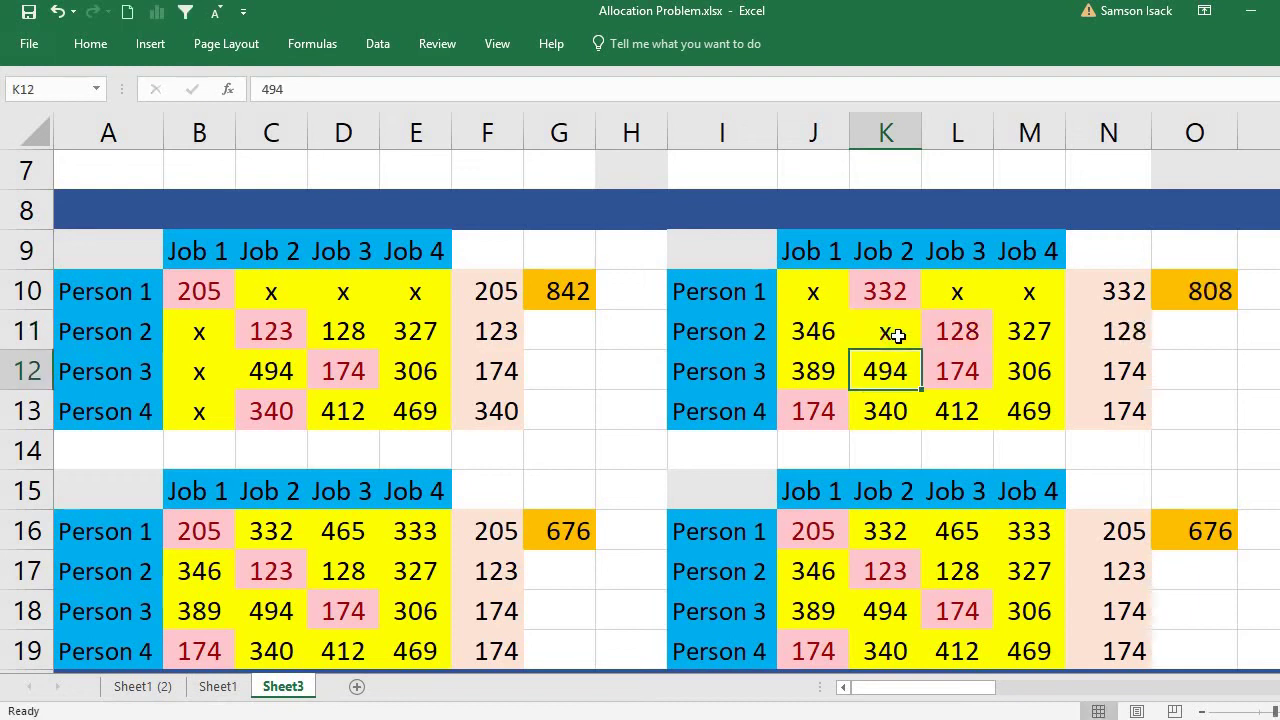
text(x)
key(Return)
text(x)
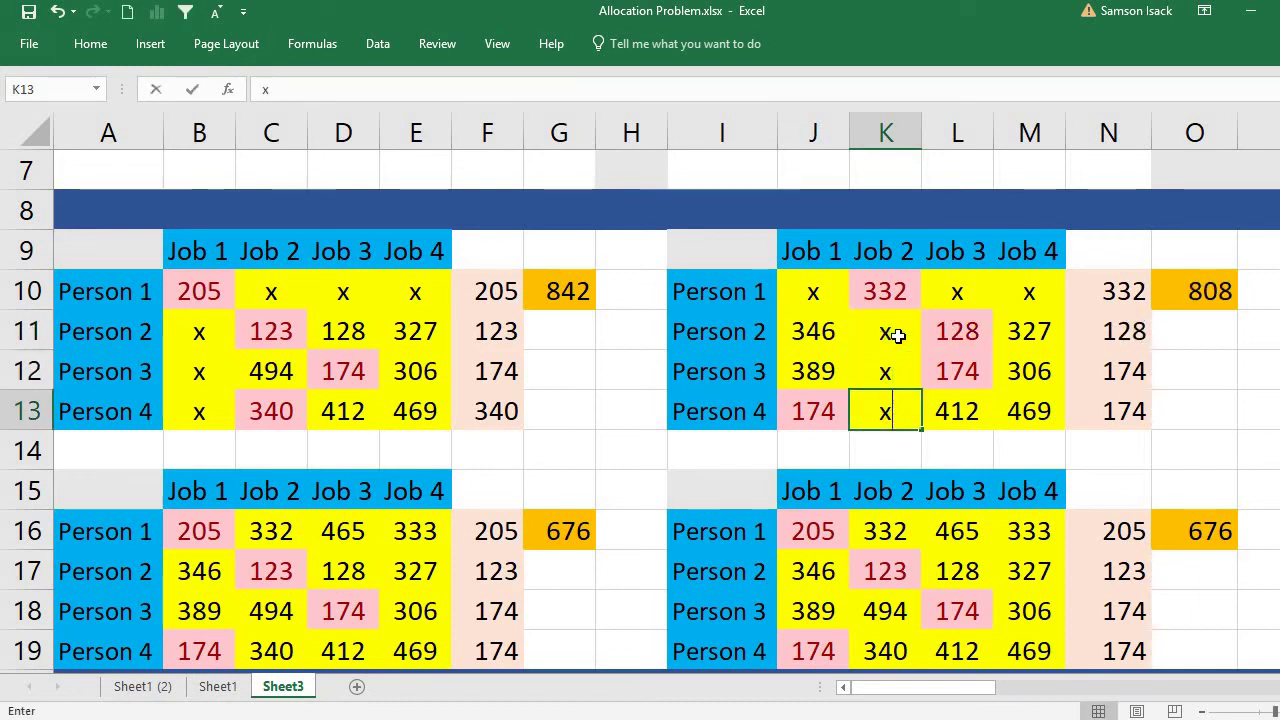
key(Return)
Step: Examine the Job 2 branch in I9:O13: the lower bound total in O10 and Person 2's remaining costs against the minimum in N11
click(824, 290)
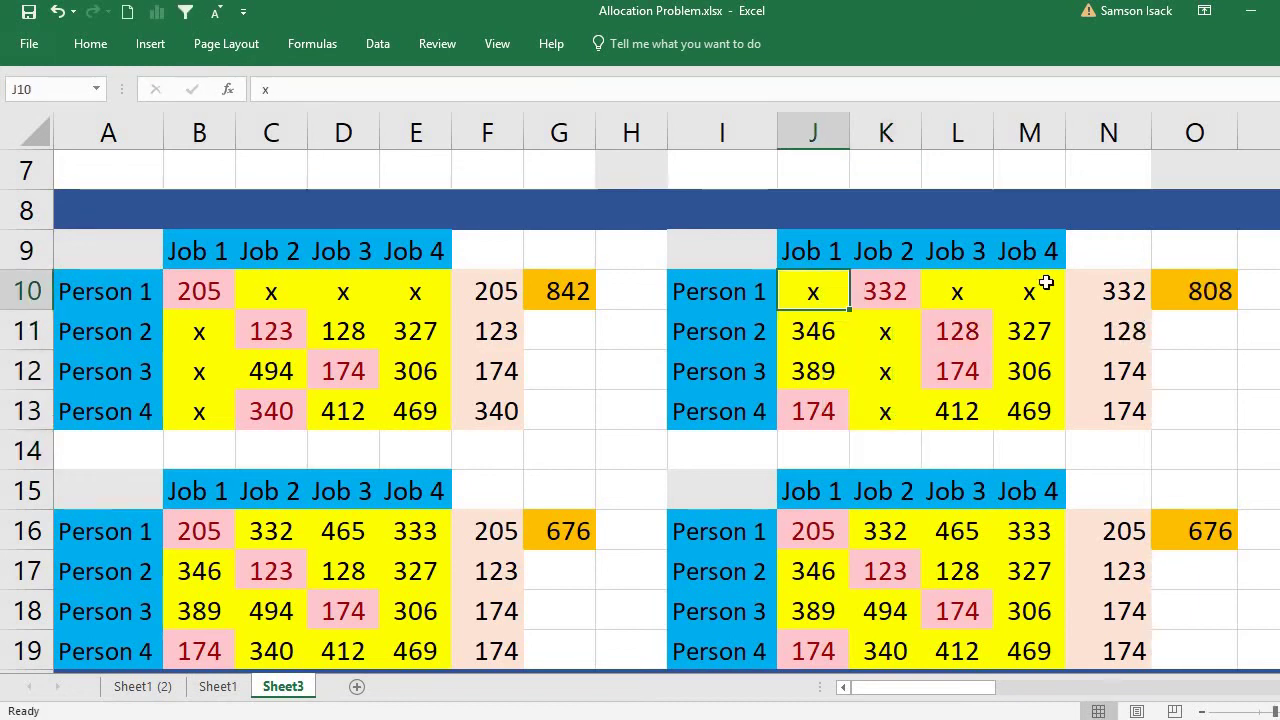
click(1196, 297)
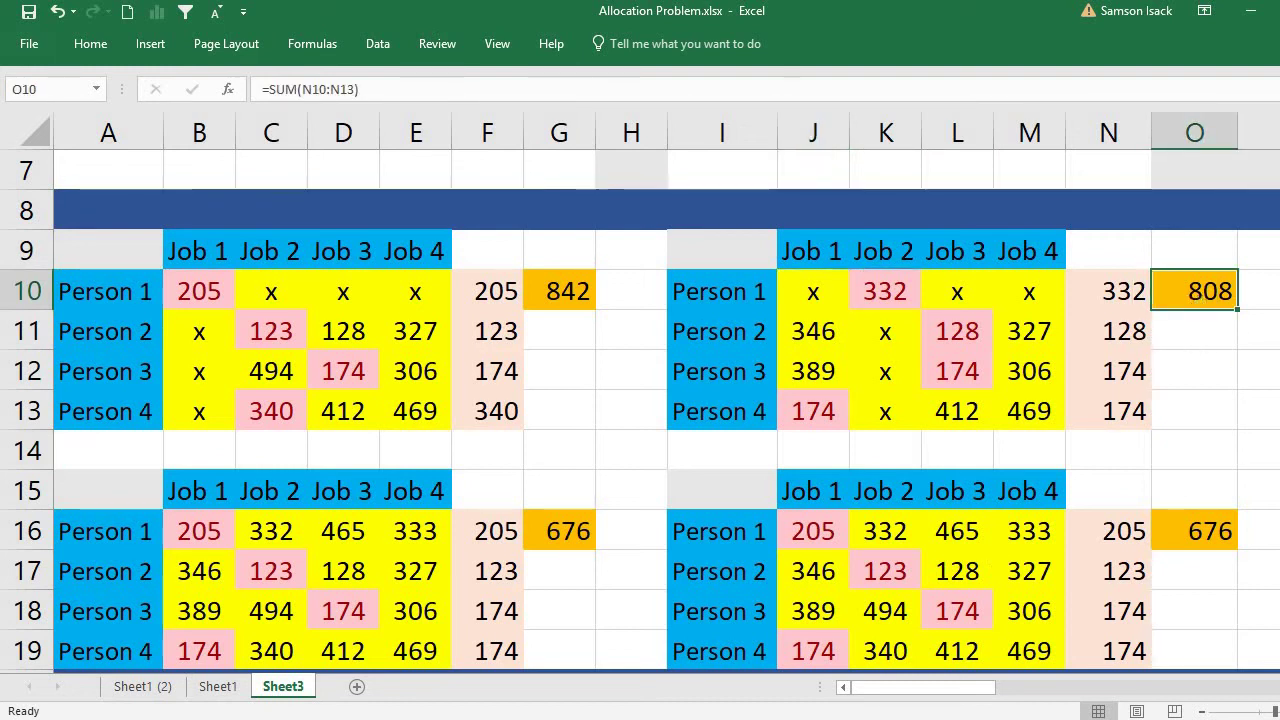
click(1108, 334)
click(815, 338)
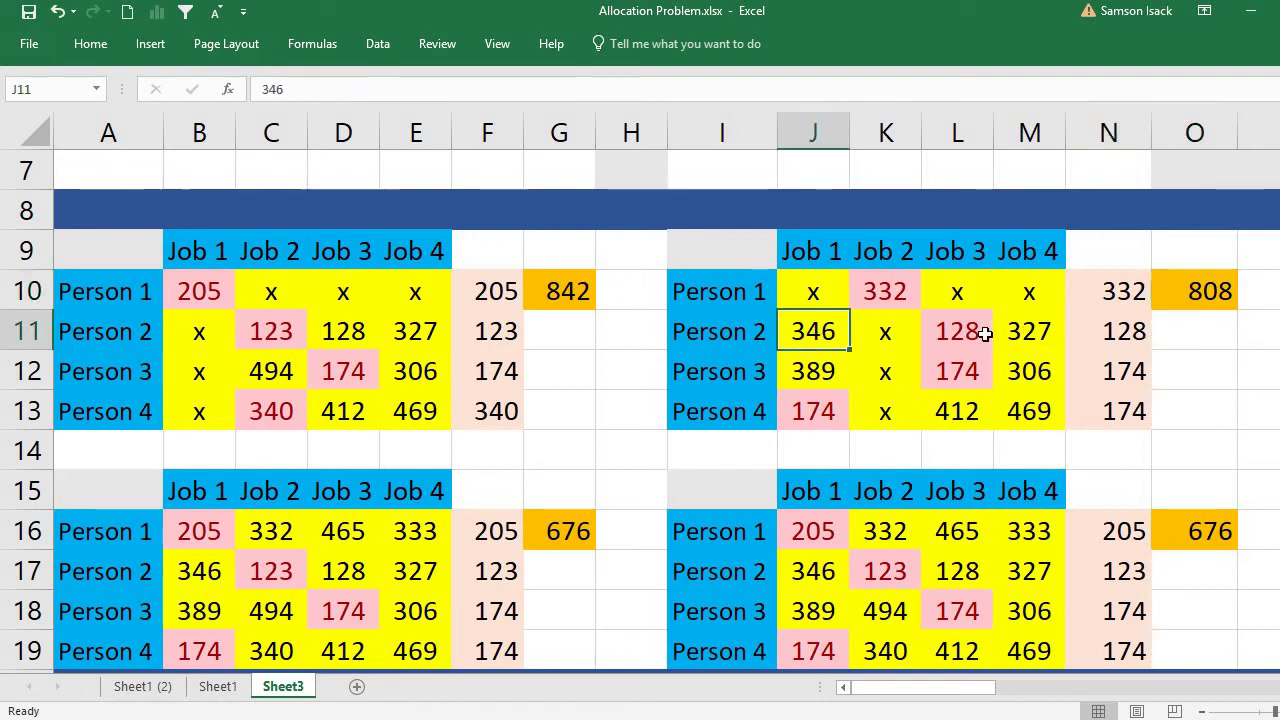
click(978, 330)
click(1125, 331)
click(826, 336)
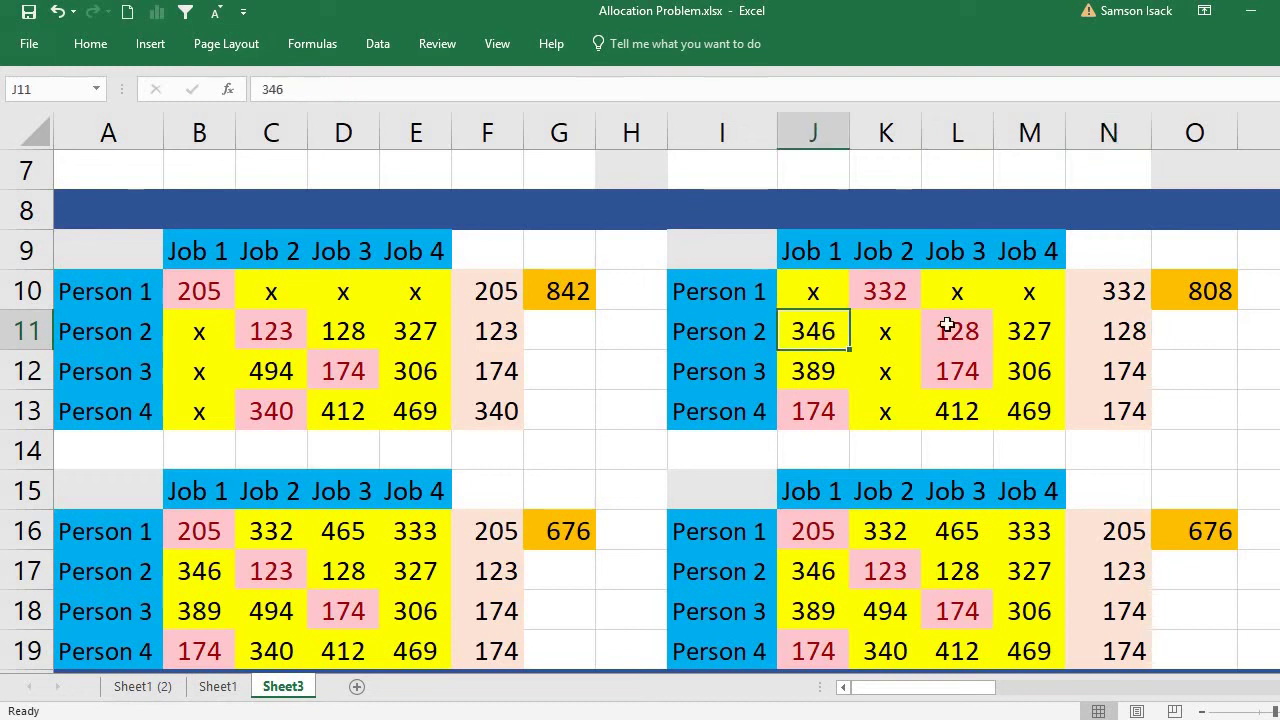
click(960, 331)
click(1030, 331)
click(1118, 331)
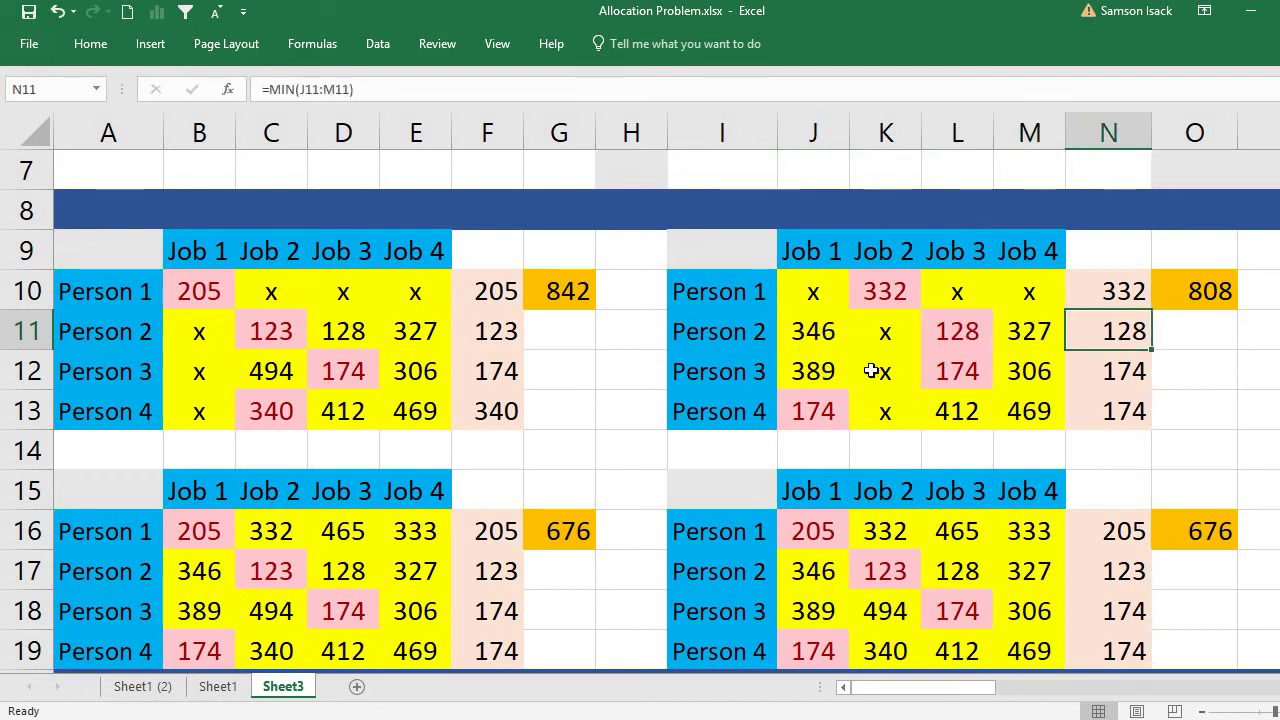
Step: Examine the remaining costs of Persons 3 and 4 in the I9:O13 table against their minimums in N12 and N13
click(826, 372)
click(957, 371)
click(1030, 372)
click(1118, 372)
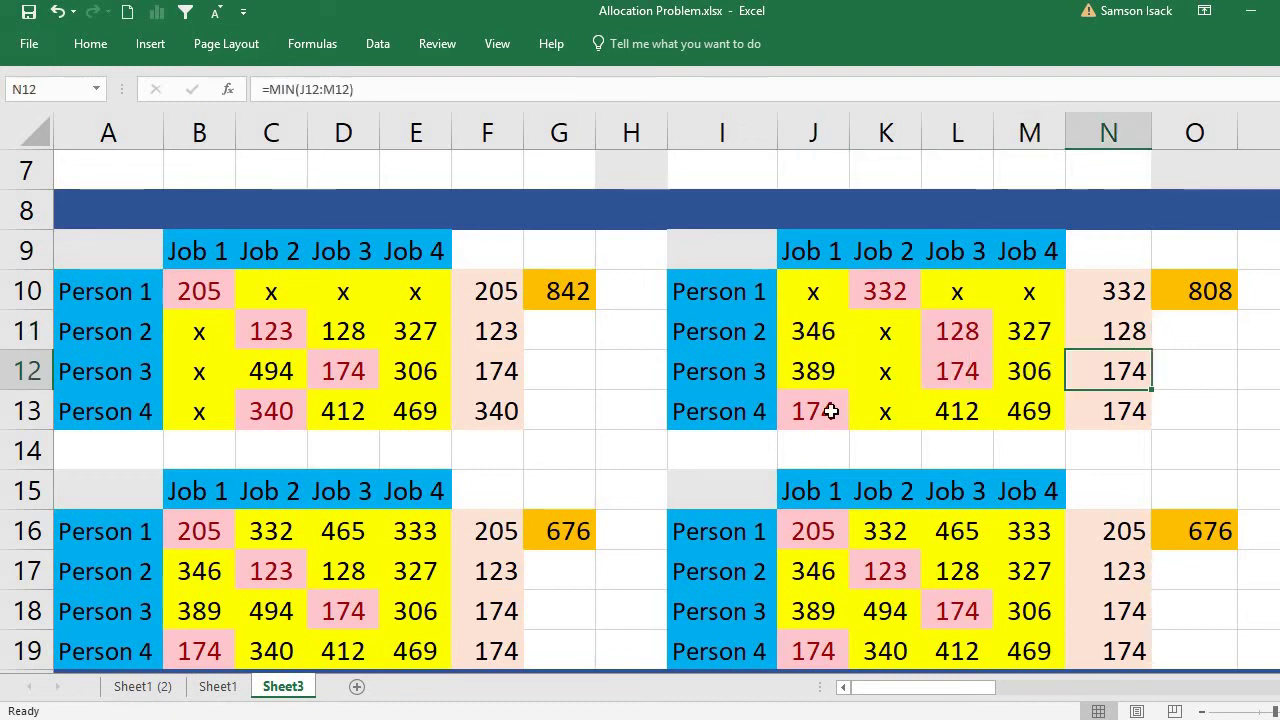
click(826, 410)
click(957, 411)
click(1040, 411)
click(1118, 418)
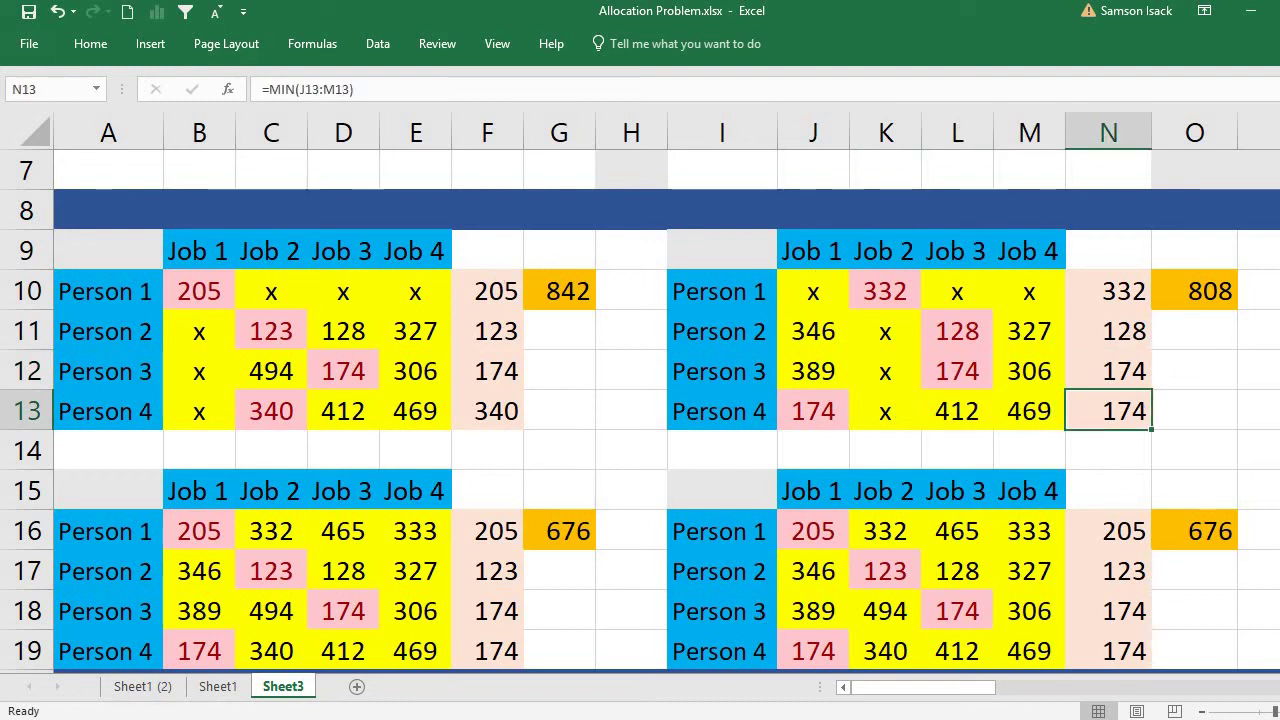
Step: In the A15:G19 table, replace Person 1's costs for Jobs 1, 2 and 4 (B16, C16 and E16) with x
click(210, 530)
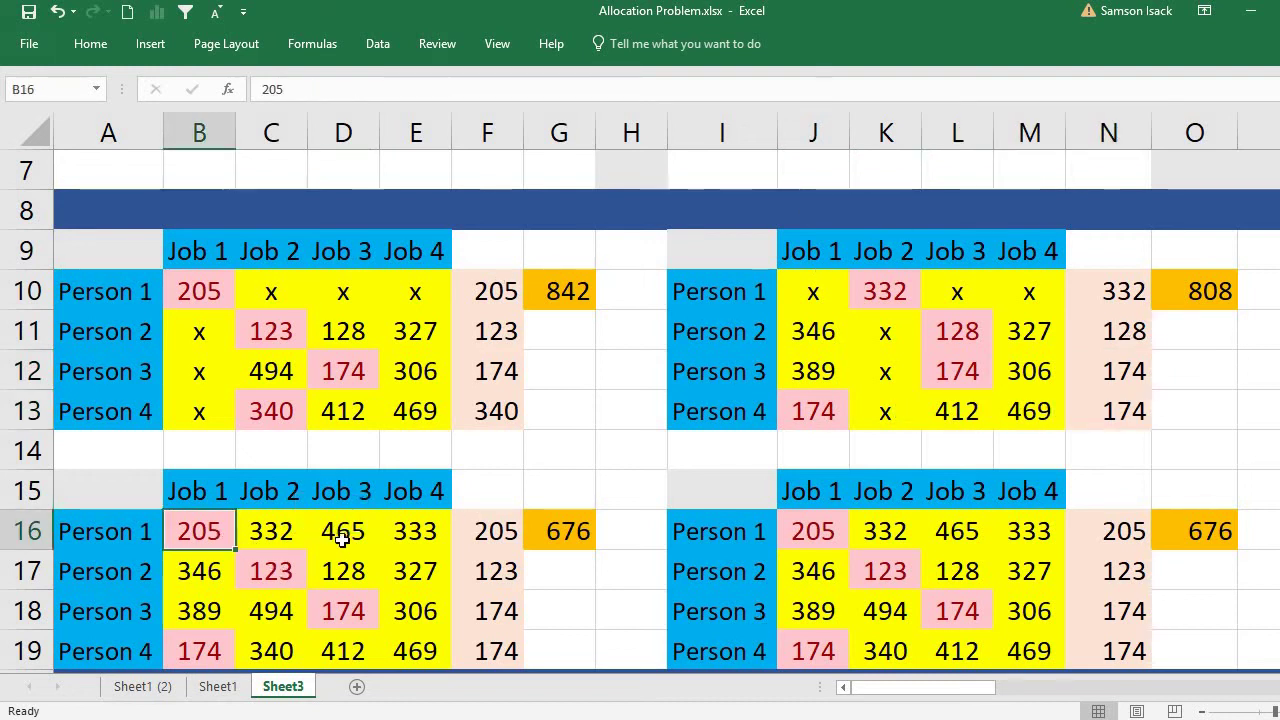
click(338, 531)
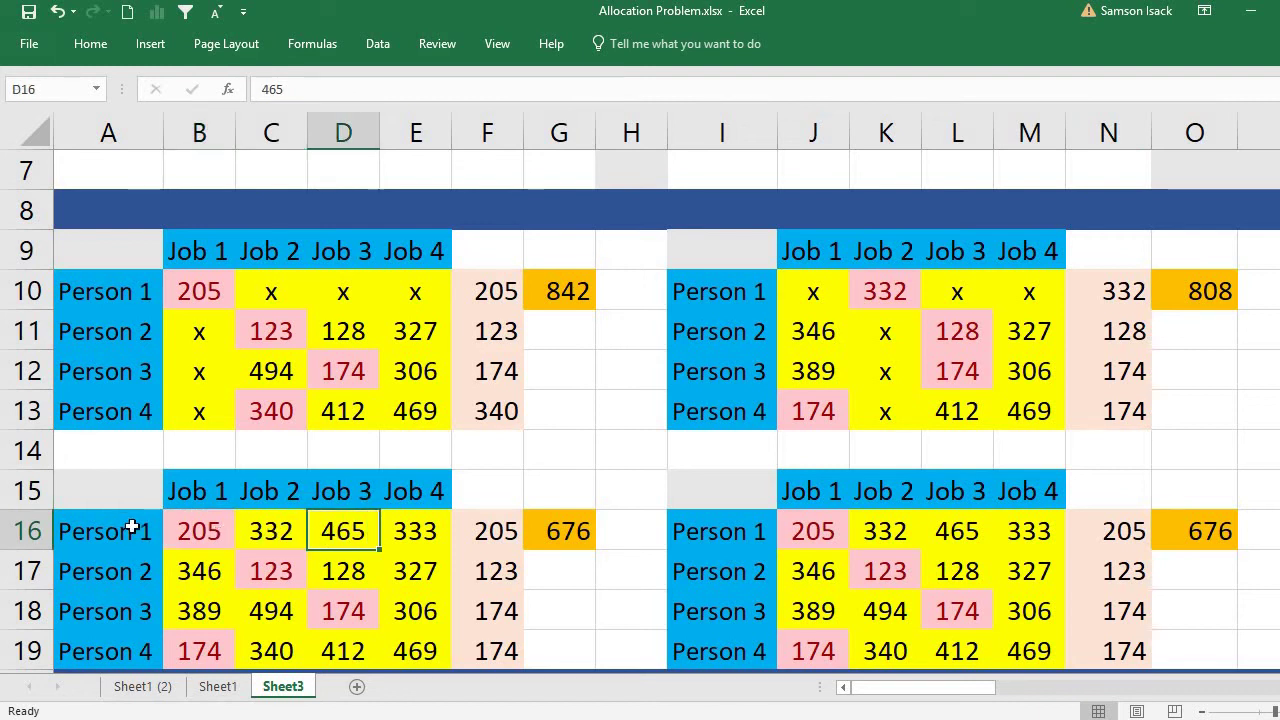
click(210, 530)
text(x)
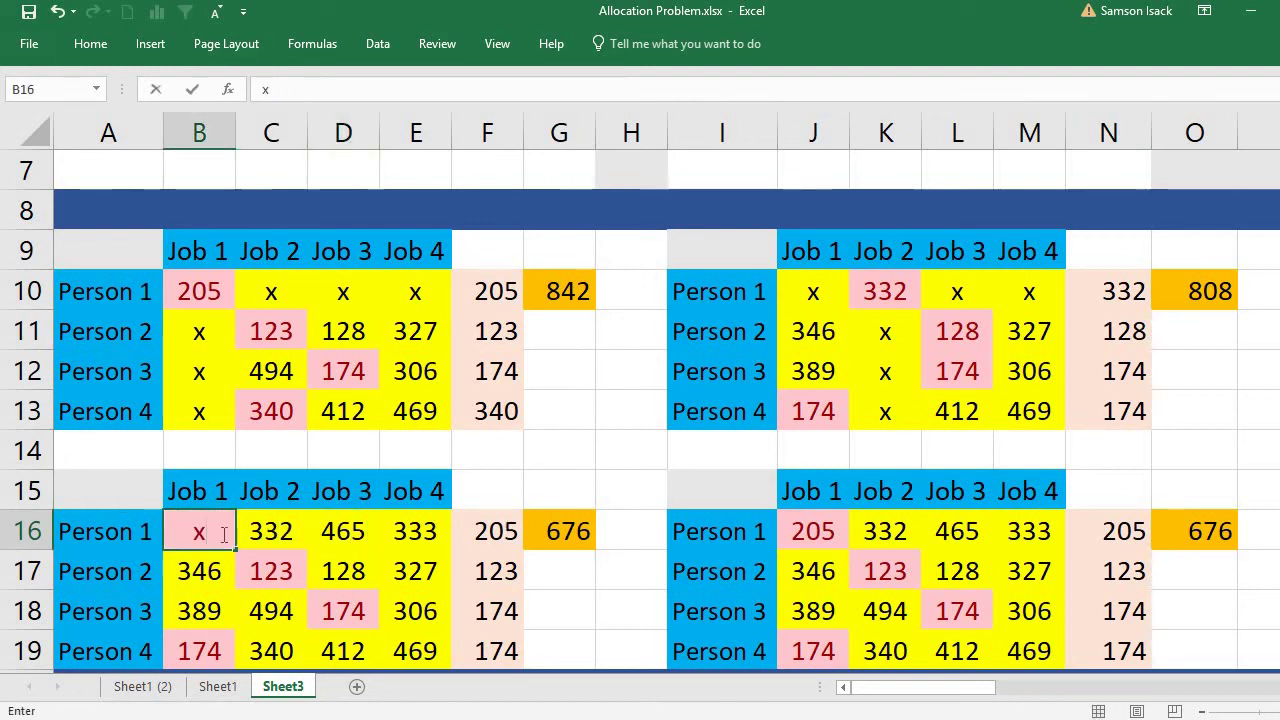
click(255, 530)
text(x)
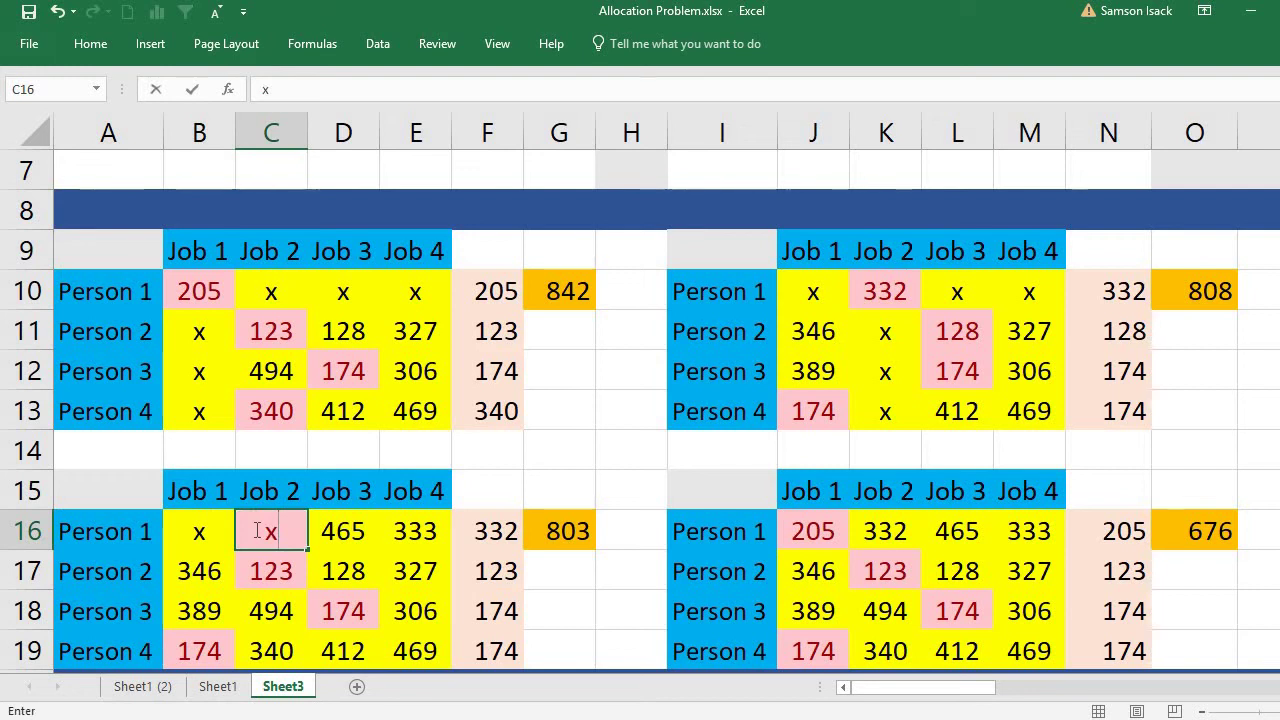
click(428, 537)
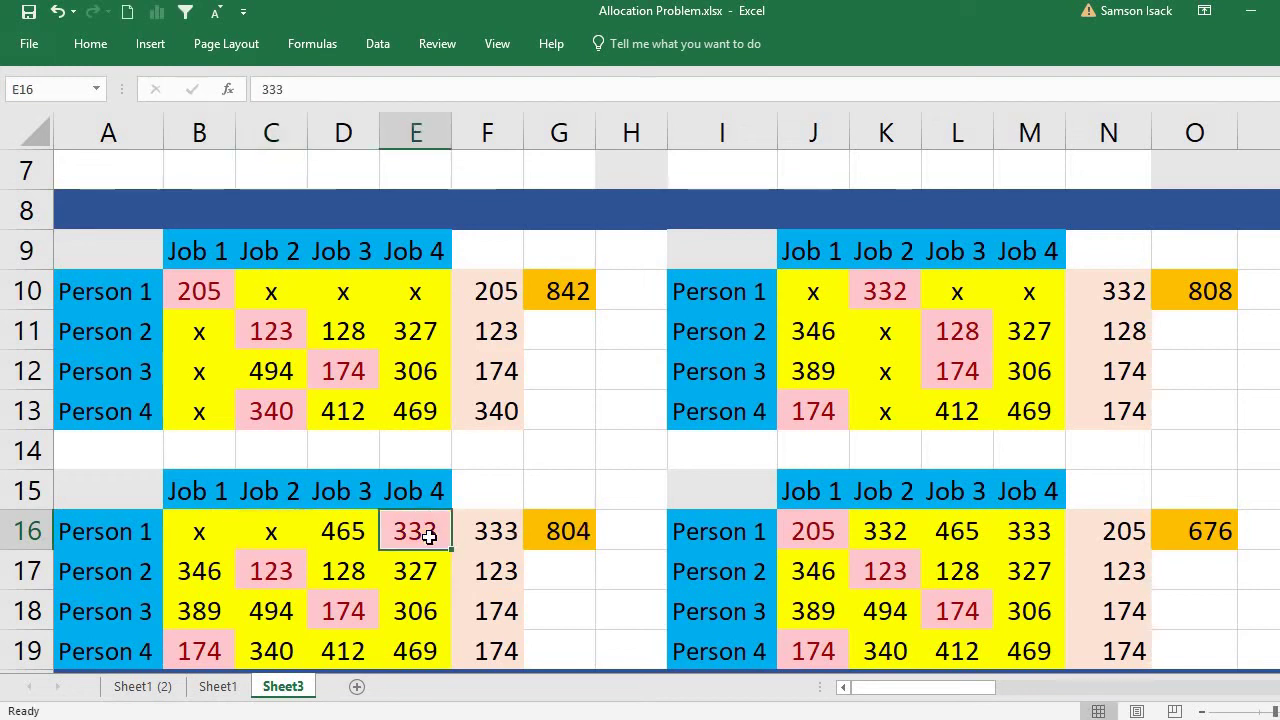
text(x)
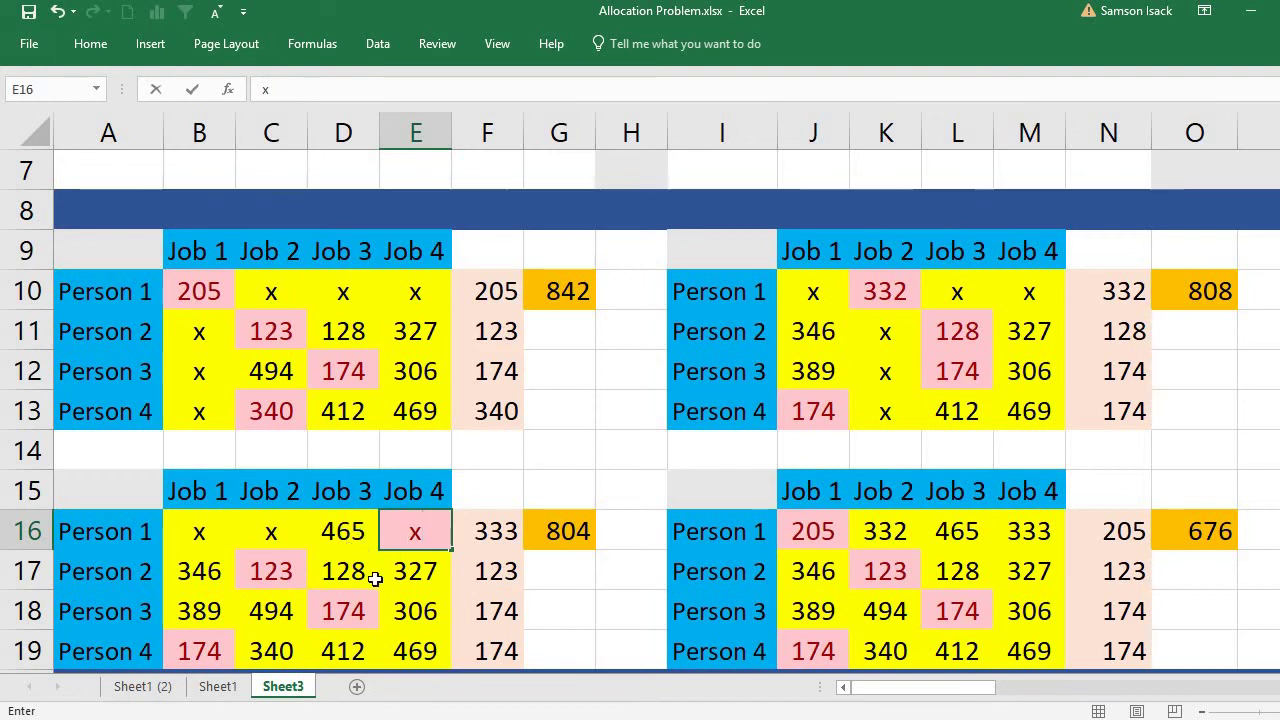
key(Return)
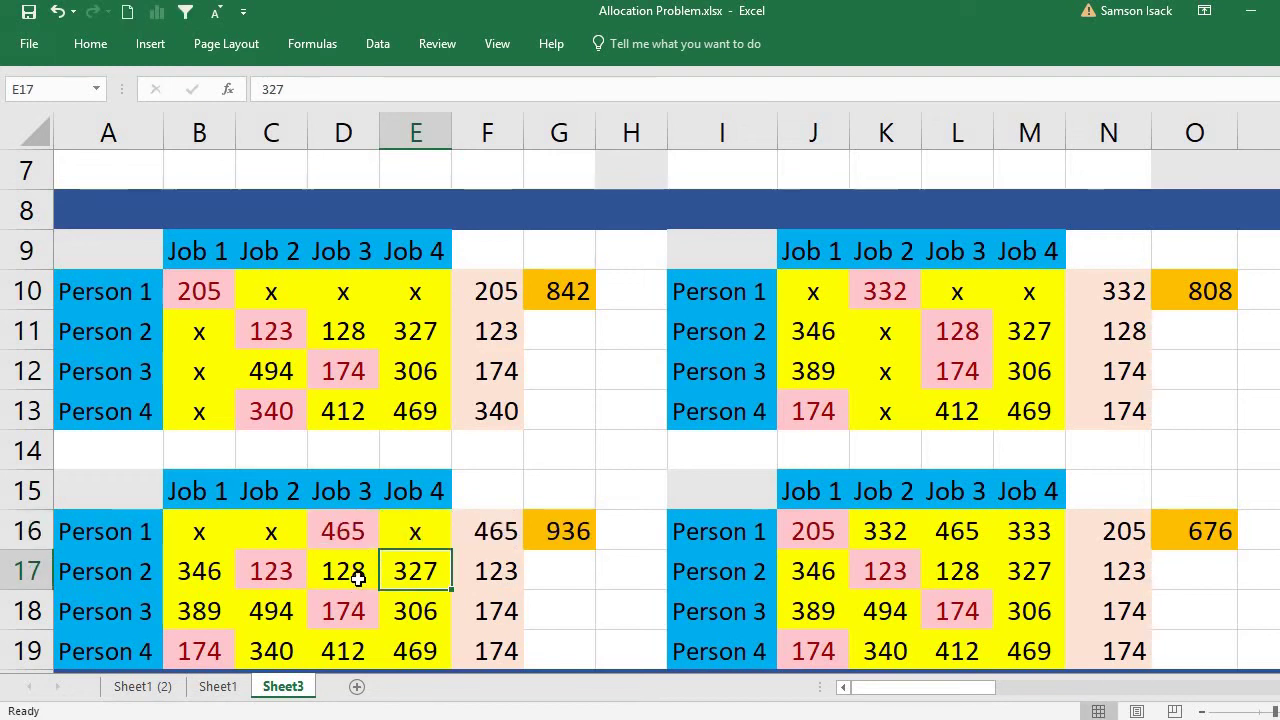
Step: Replace the Job 3 costs of Persons 2, 3 and 4 (D17:D19) with x in the A15:G19 table
click(358, 578)
text(x)
key(Return)
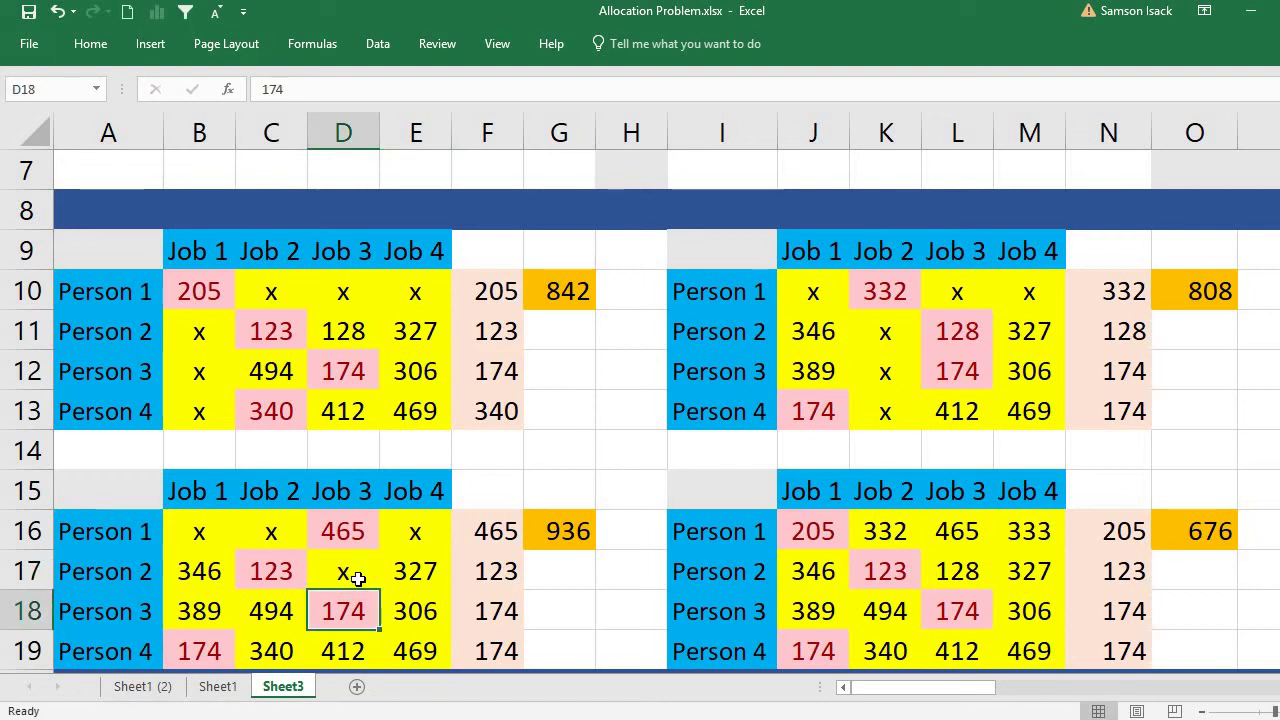
text(x)
key(Return)
text(x)
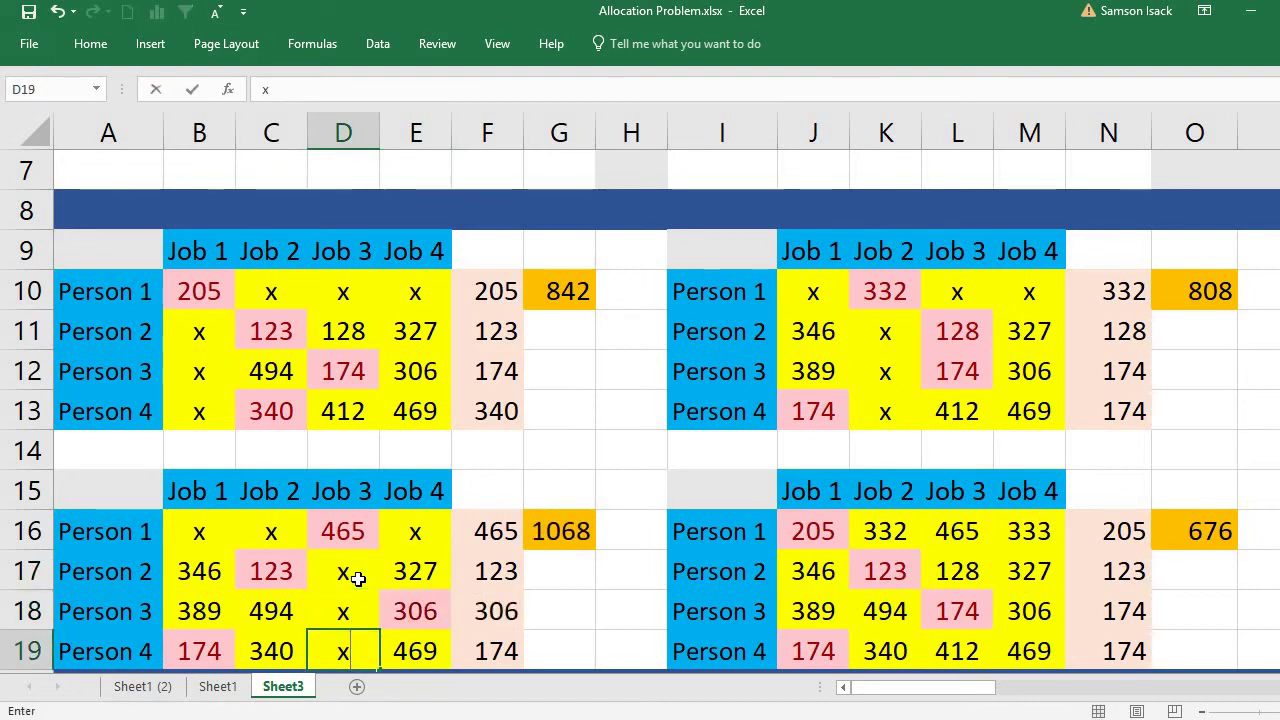
key(Return)
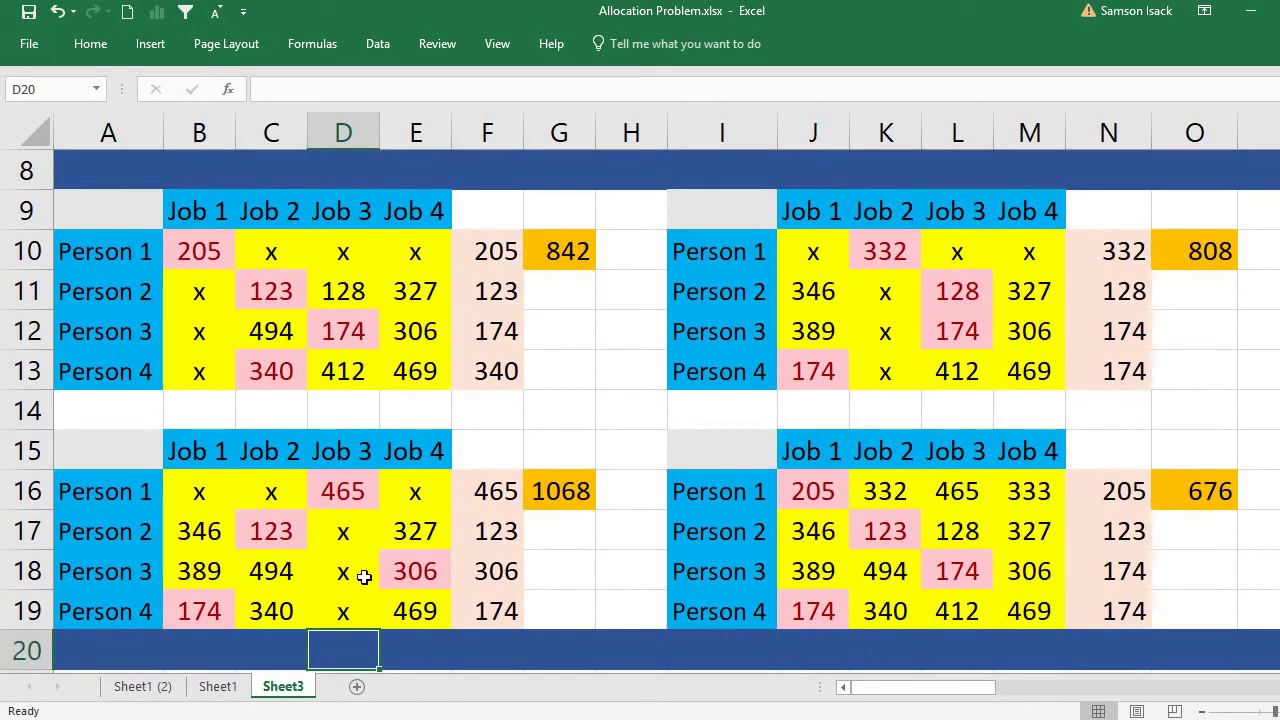
Step: Examine the Job 3 branch in A15:G19: Person 1's cost in D16 and the lower bound total in G16
click(360, 488)
click(551, 491)
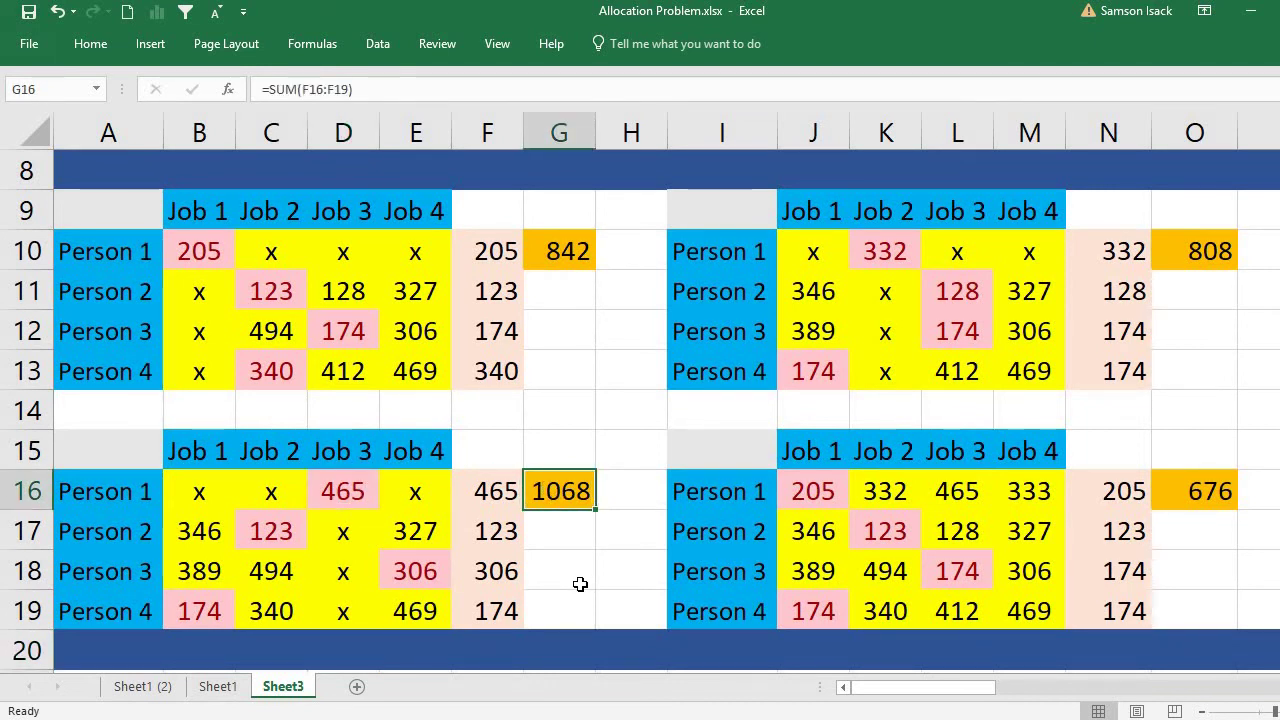
click(140, 492)
click(344, 493)
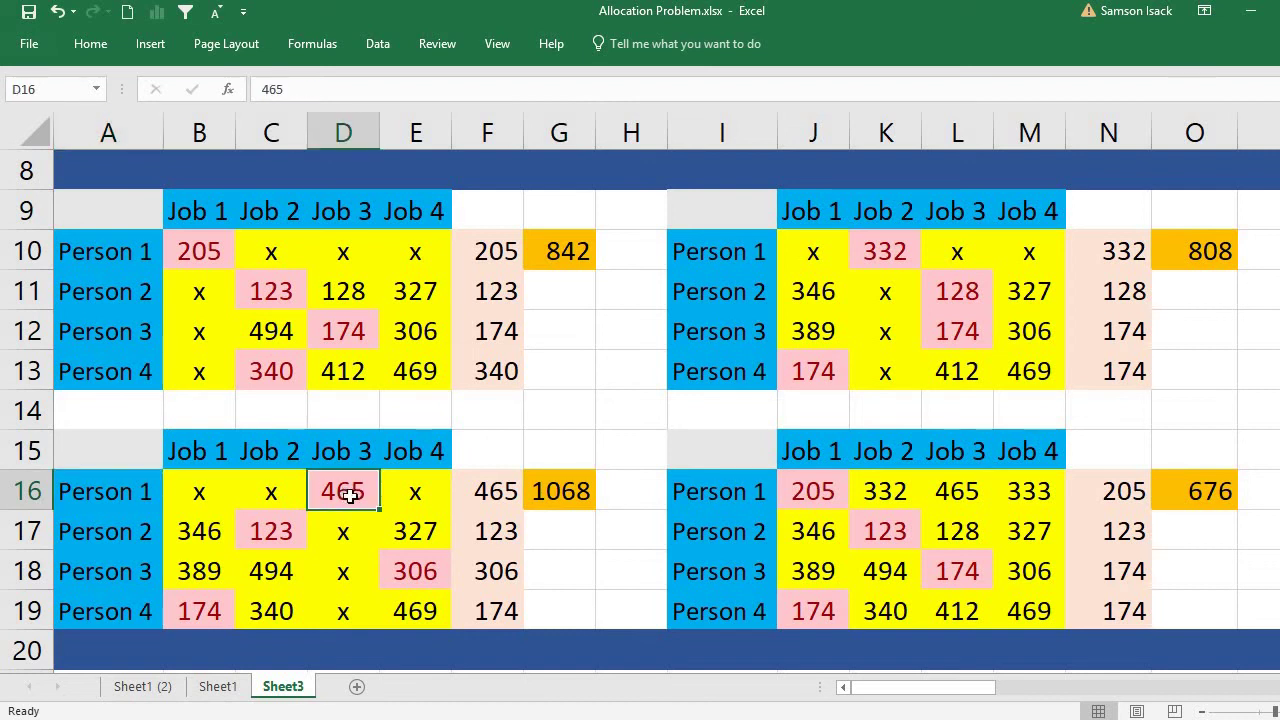
Step: In the I15:O19 table, replace Person 1's costs for Jobs 1, 2 and 3 (J16:L16) with x
click(1008, 490)
click(737, 491)
click(1048, 486)
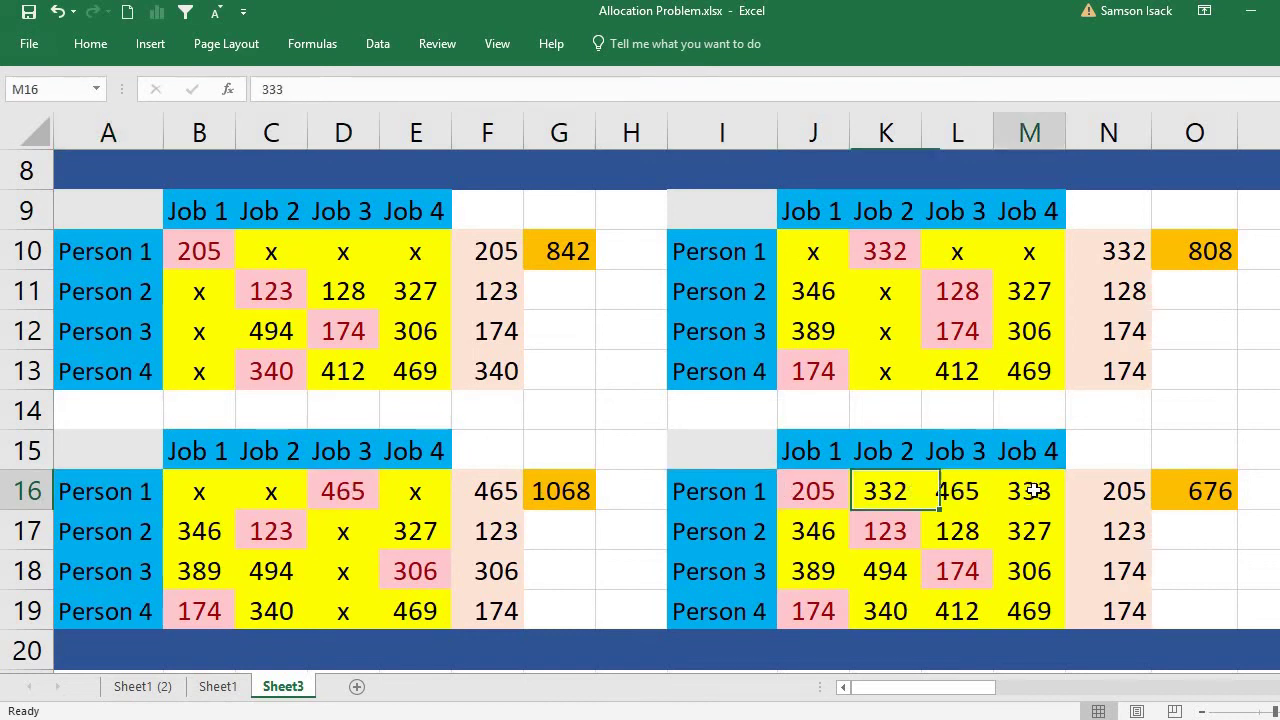
click(800, 489)
text(x)
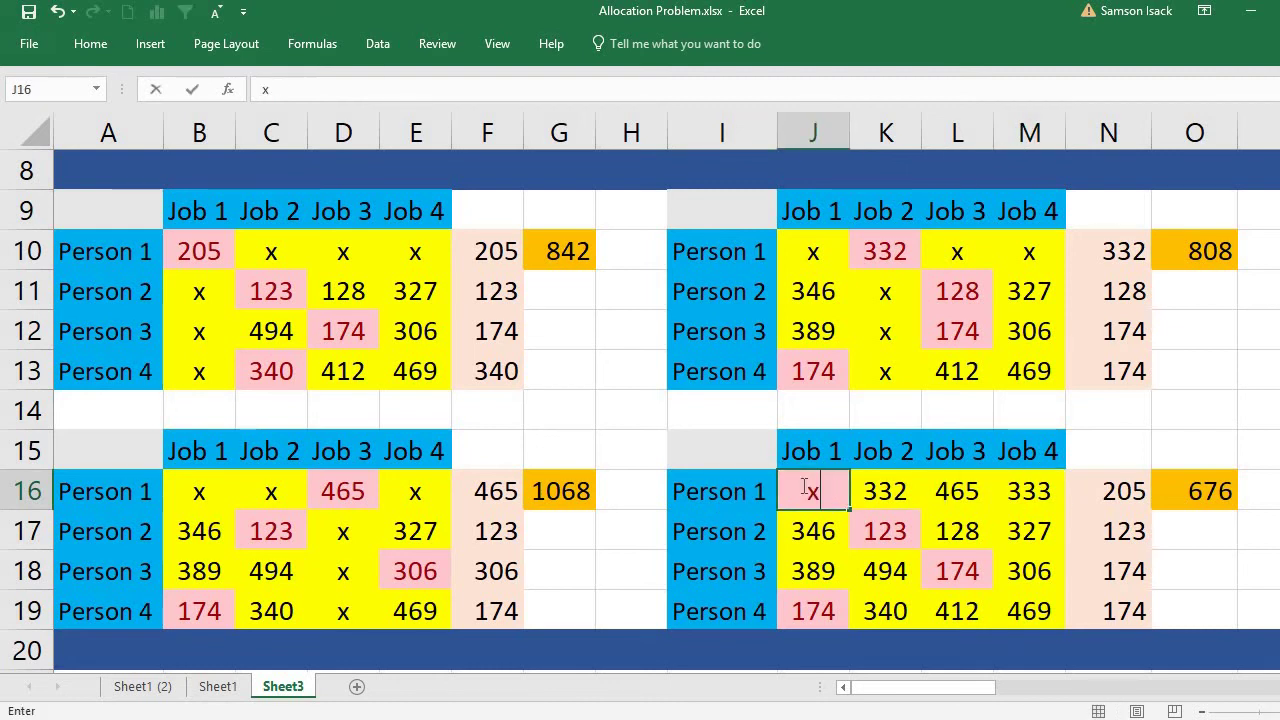
click(880, 491)
text(x)
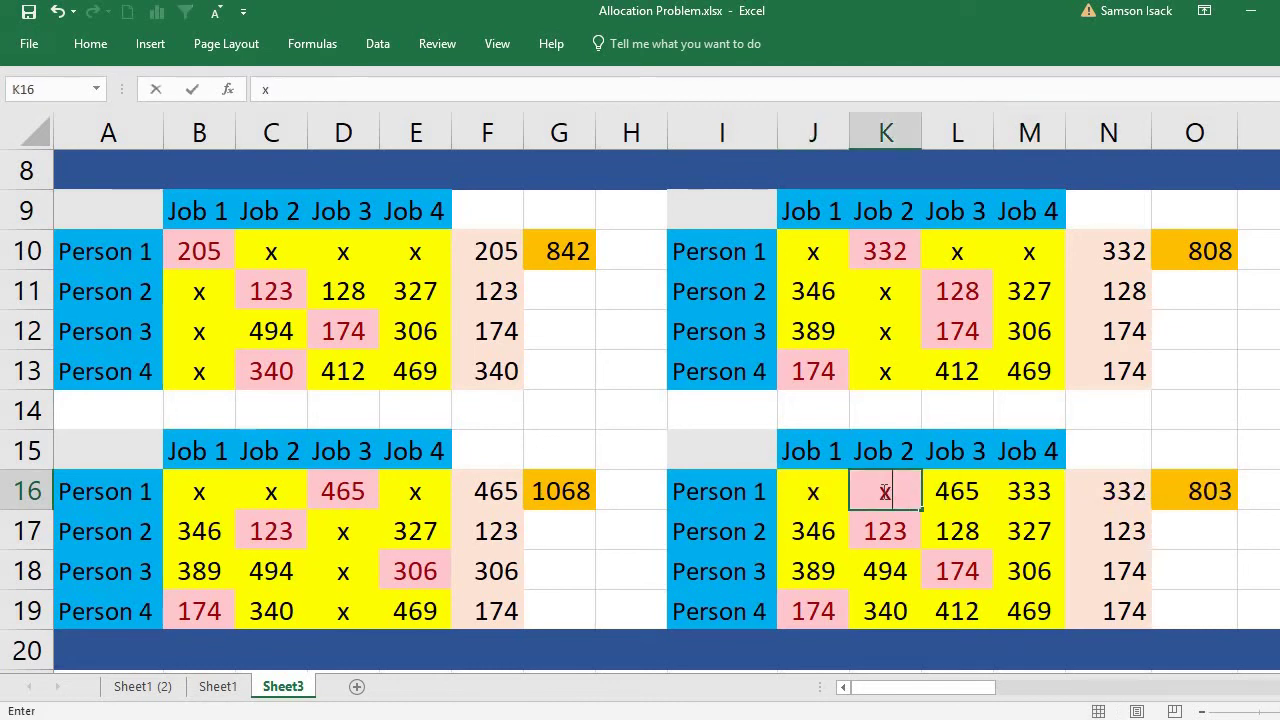
click(957, 494)
text(x)
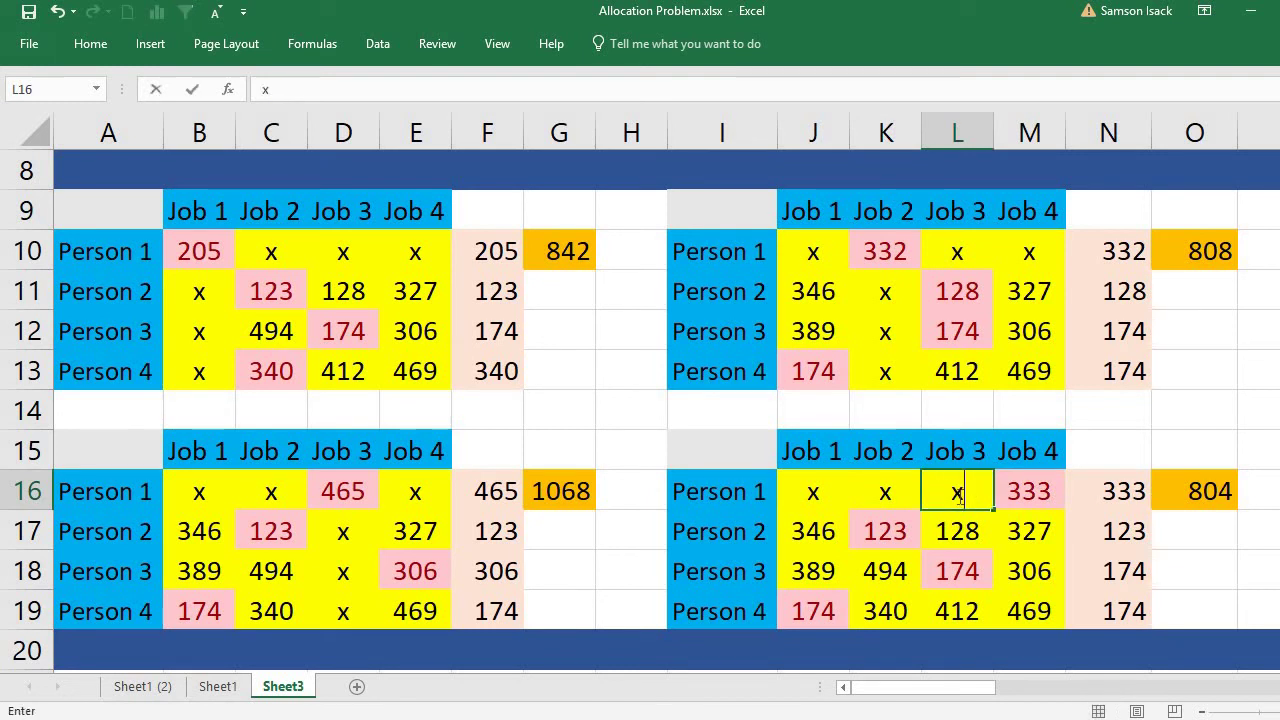
Step: Replace the Job 4 costs of Persons 2, 3 and 4 (M17:M19) with x, and check the lower bound total in O16
click(1020, 533)
text(x)
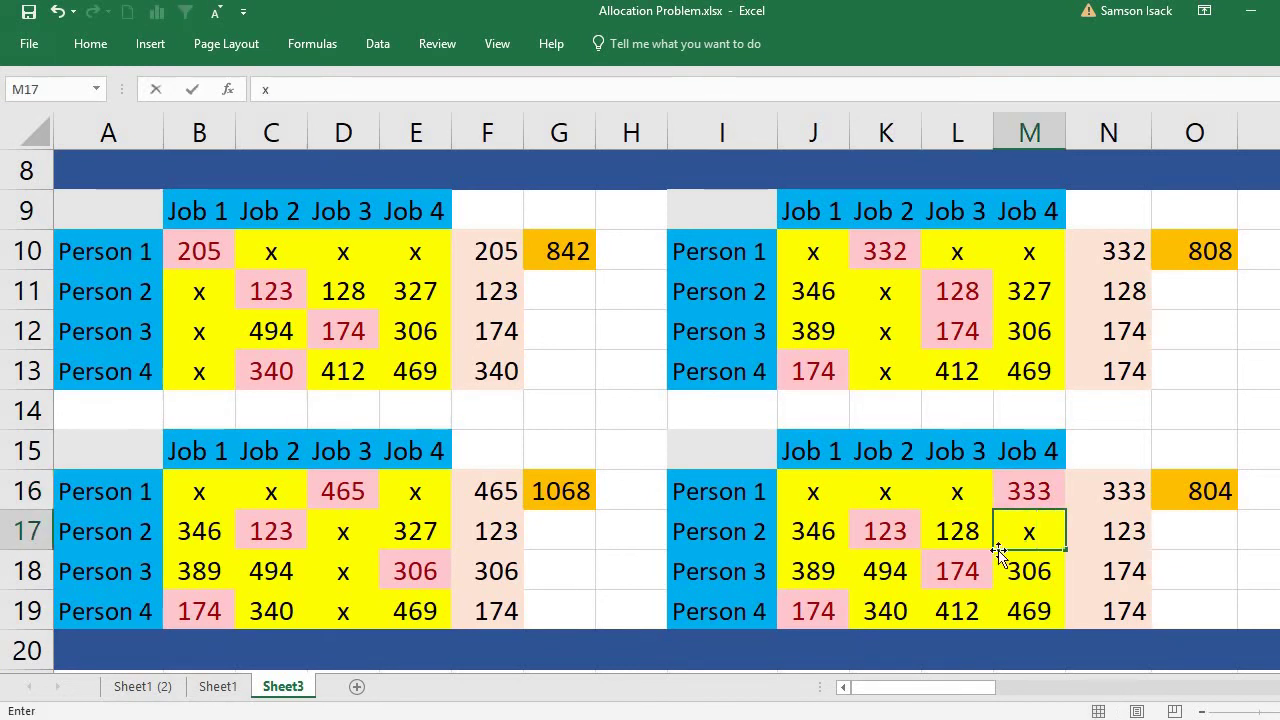
click(1030, 565)
text(x)
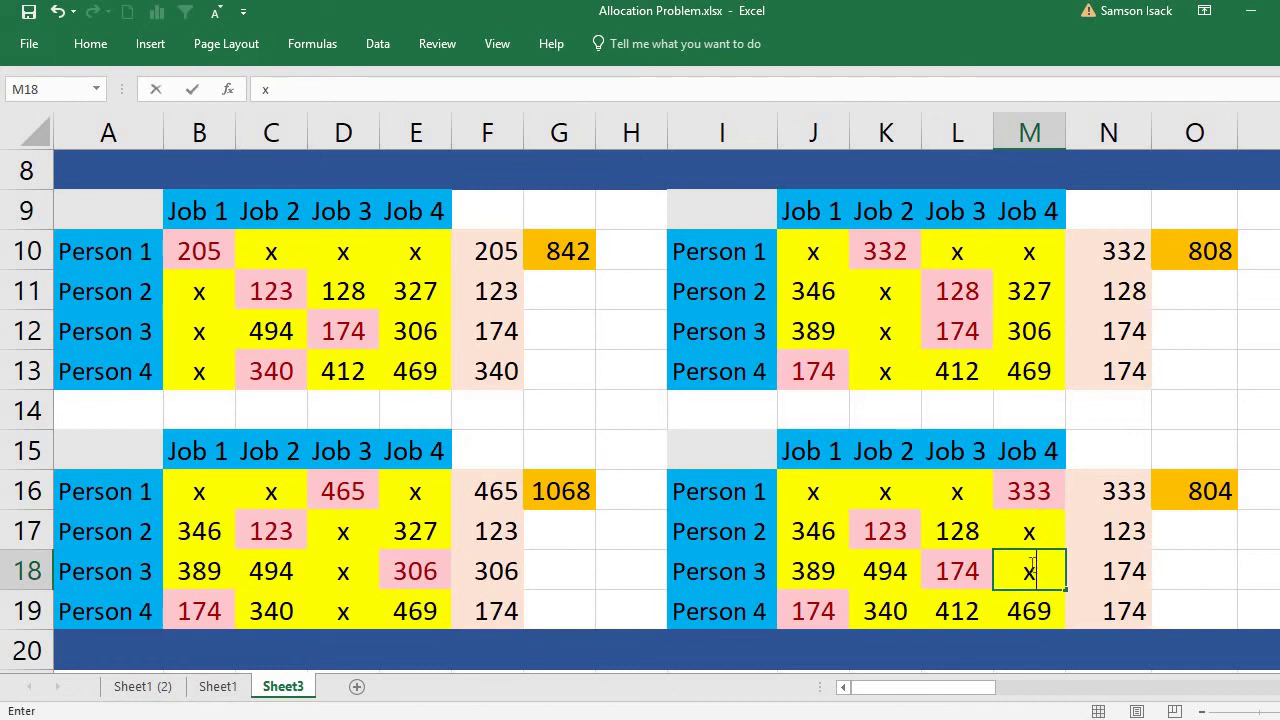
key(Return)
text(x)
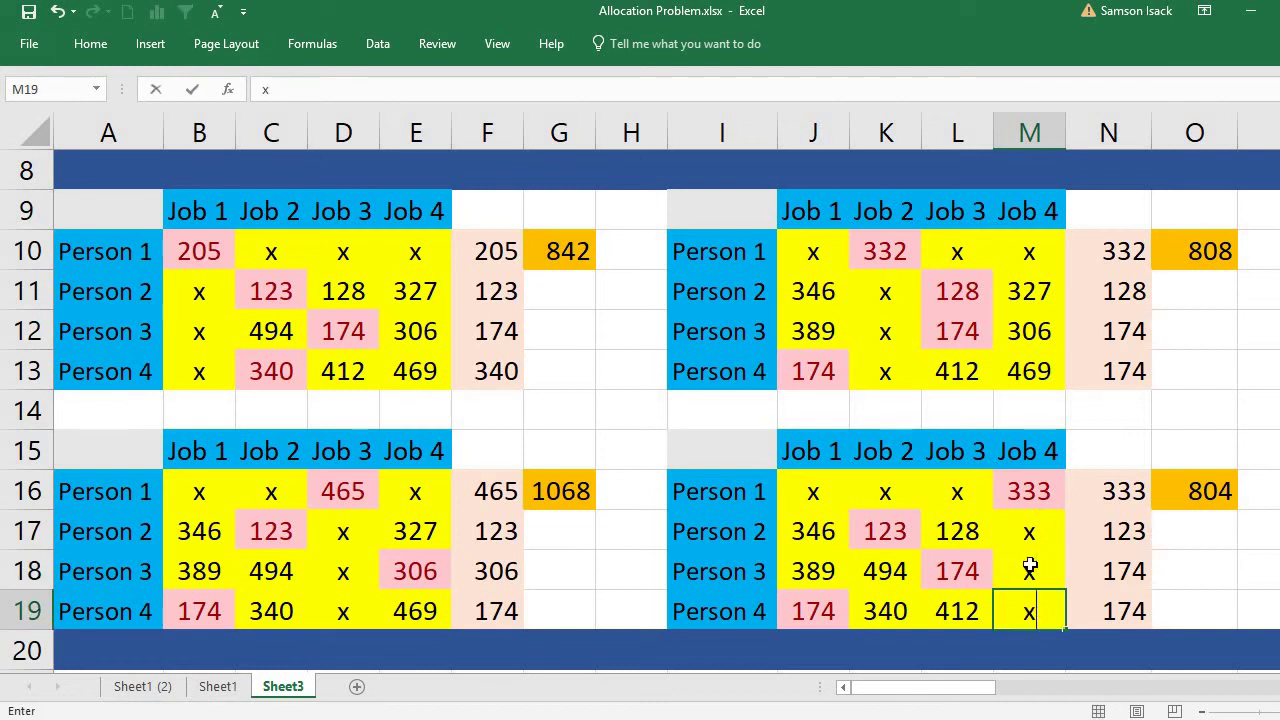
key(Return)
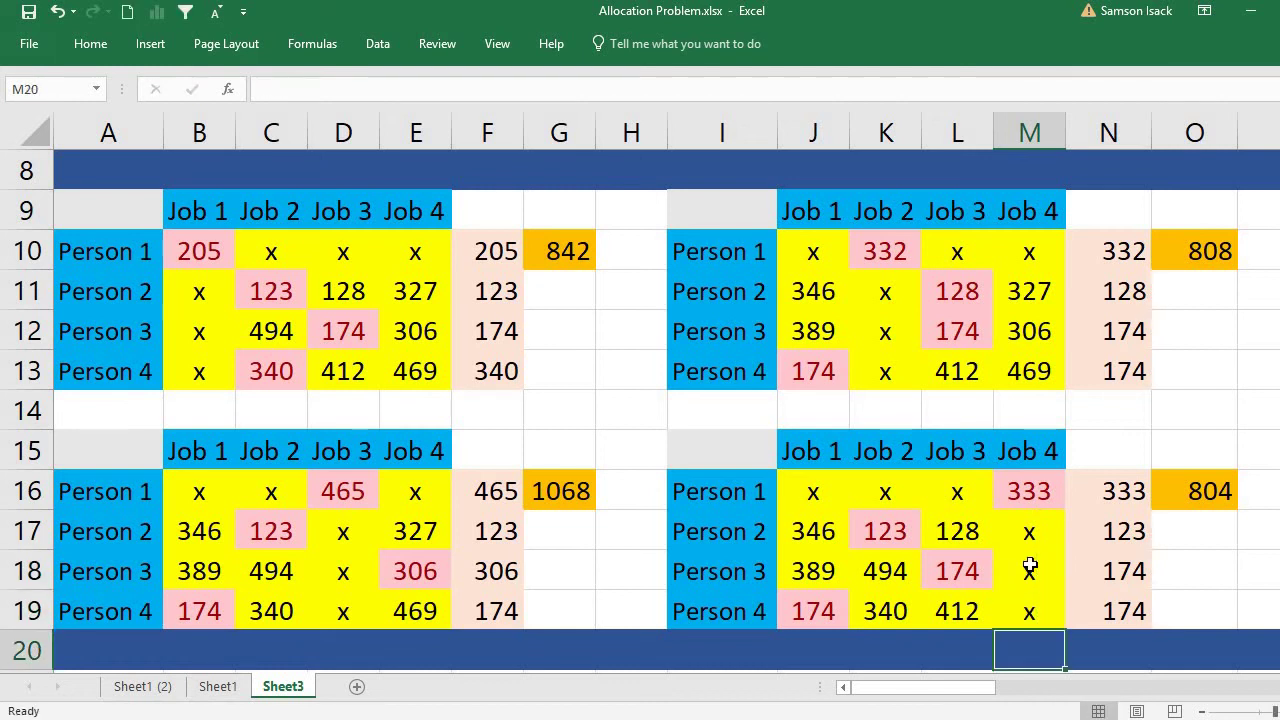
click(1020, 492)
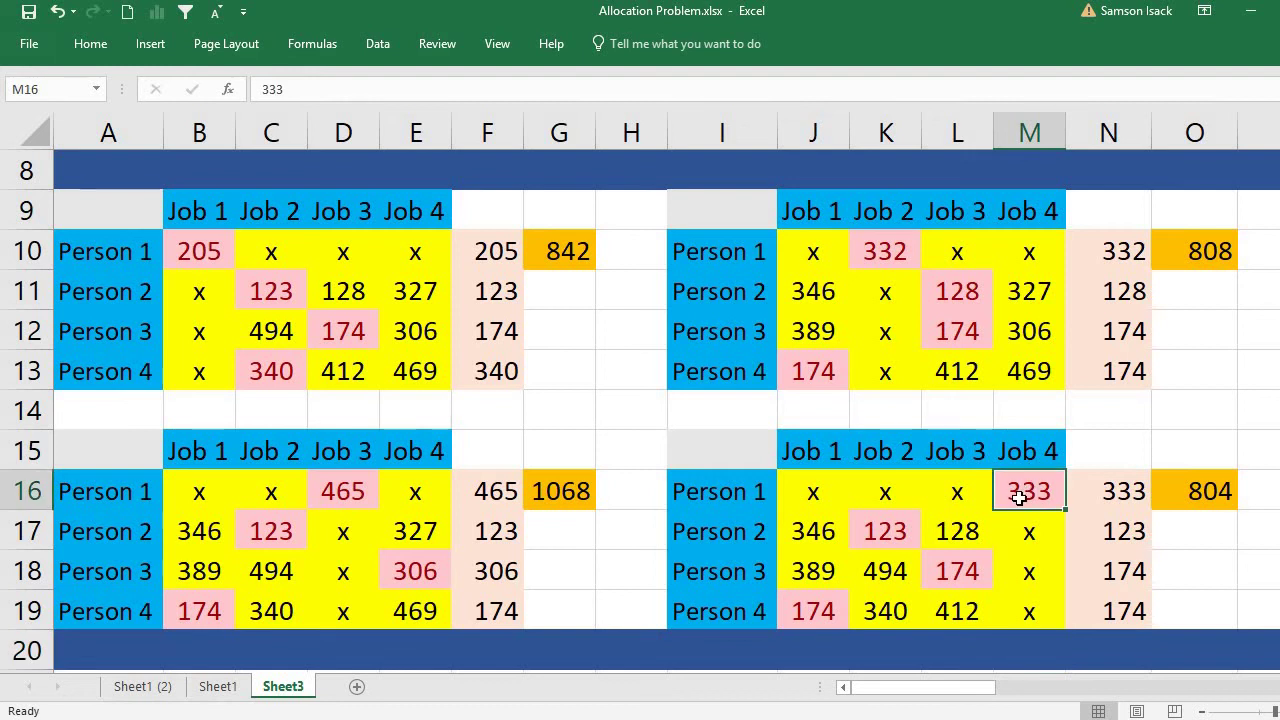
click(1192, 497)
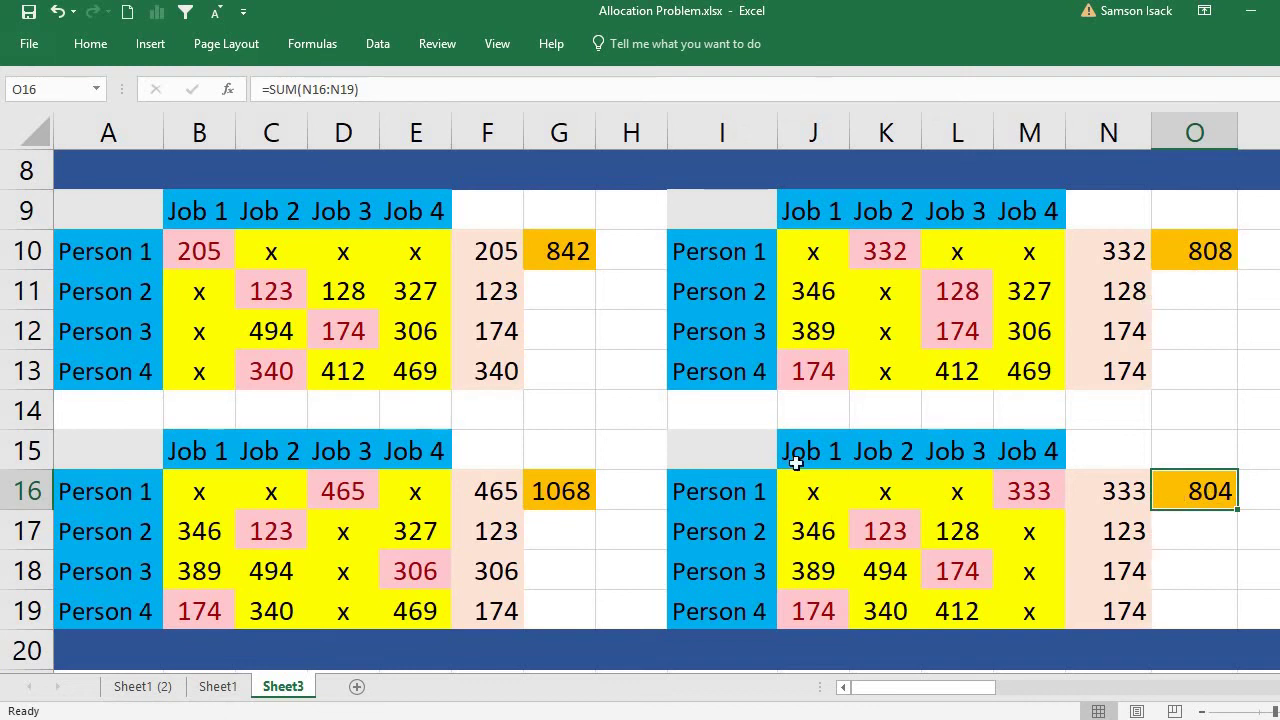
Step: Copy the Job 4 branch table I15:O19 and paste it at A21, below the blue divider row
drag(716, 446, 1209, 605)
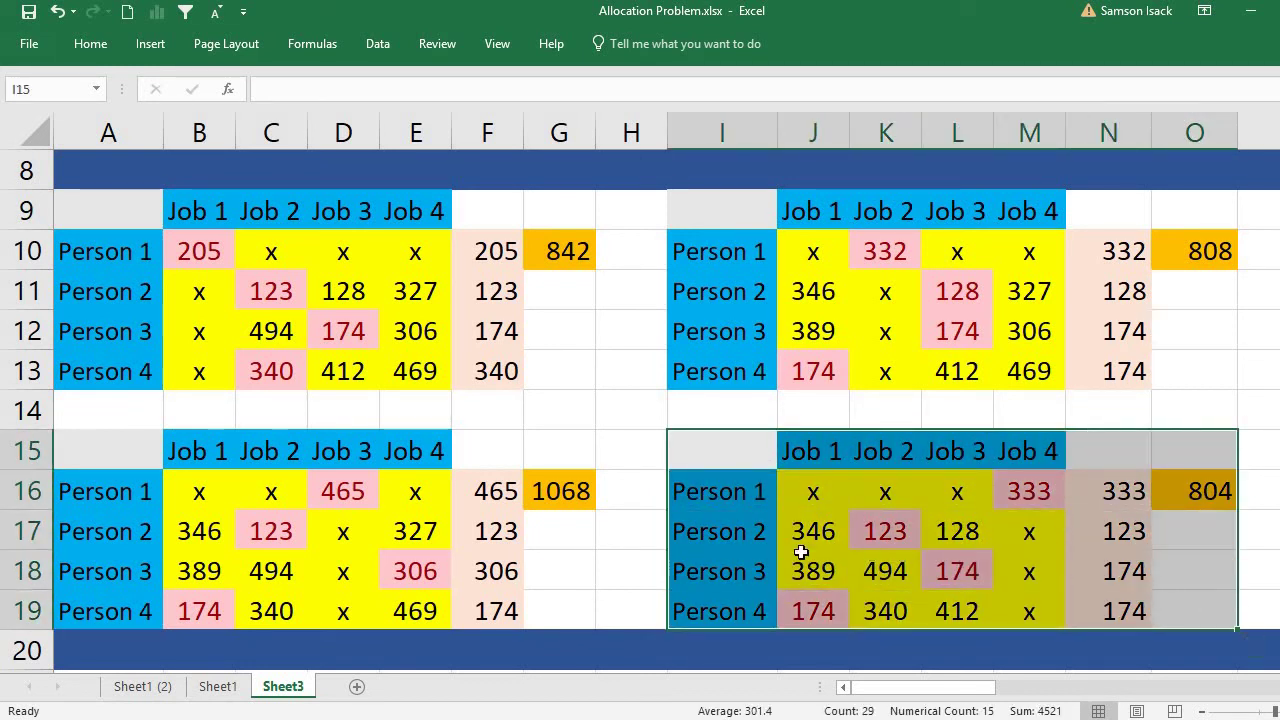
right_click(743, 533)
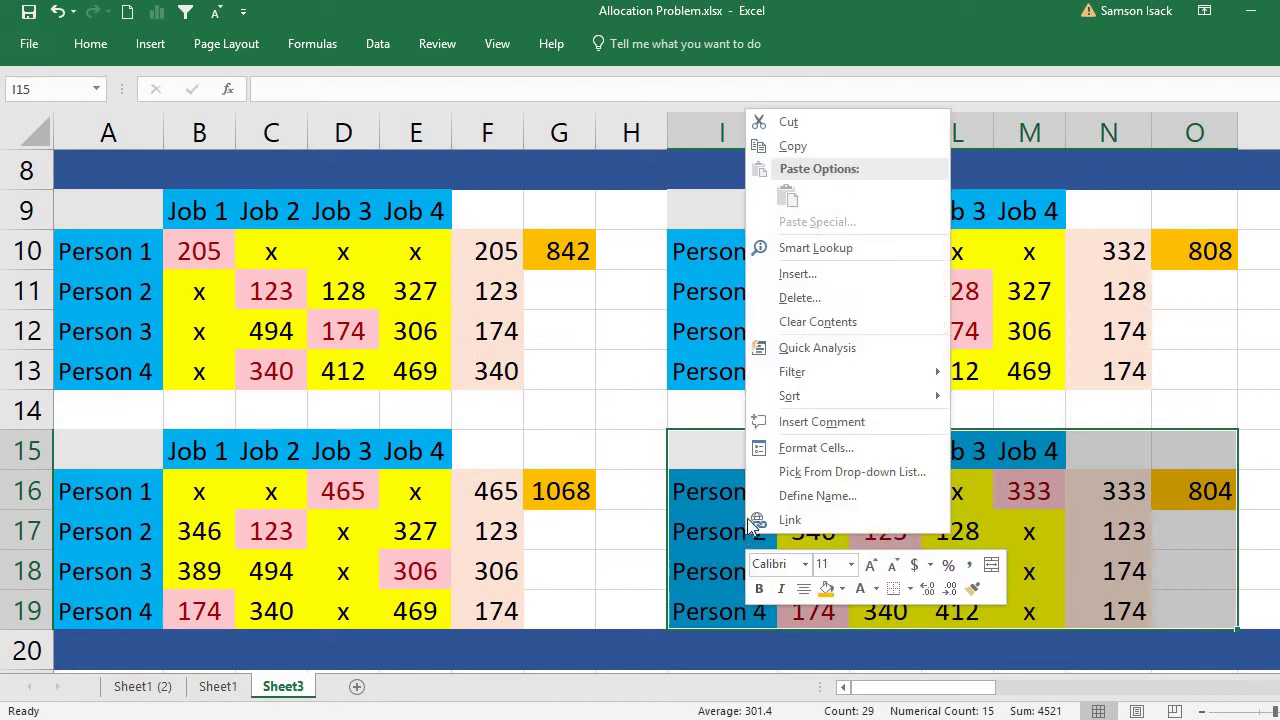
click(793, 145)
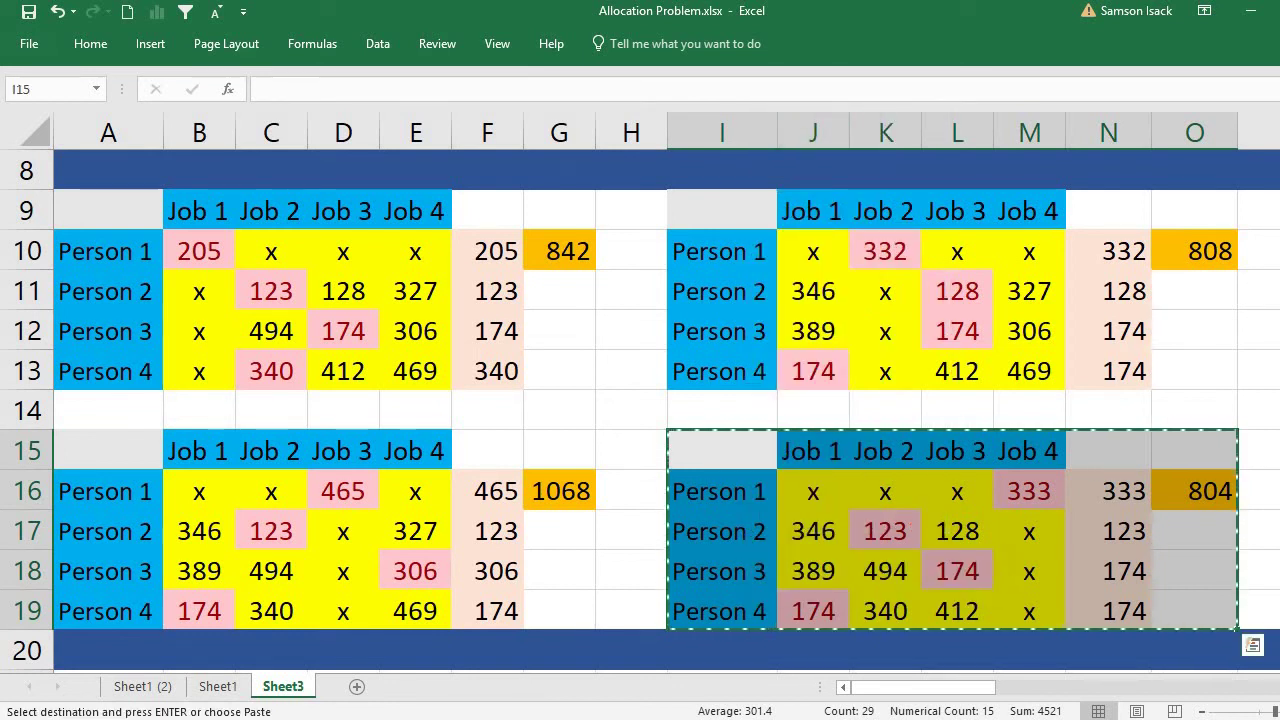
scroll(640, 411, down, 1)
scroll(640, 400, down, 2)
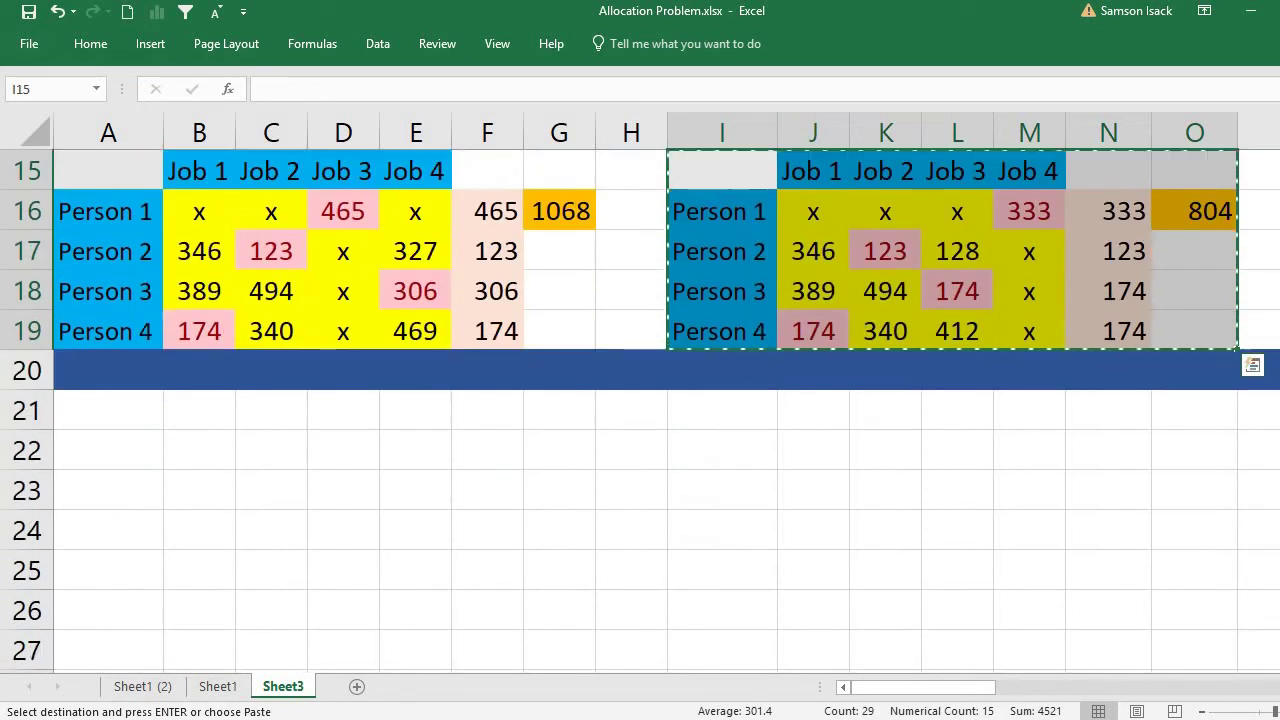
click(100, 416)
right_click(100, 416)
click(139, 376)
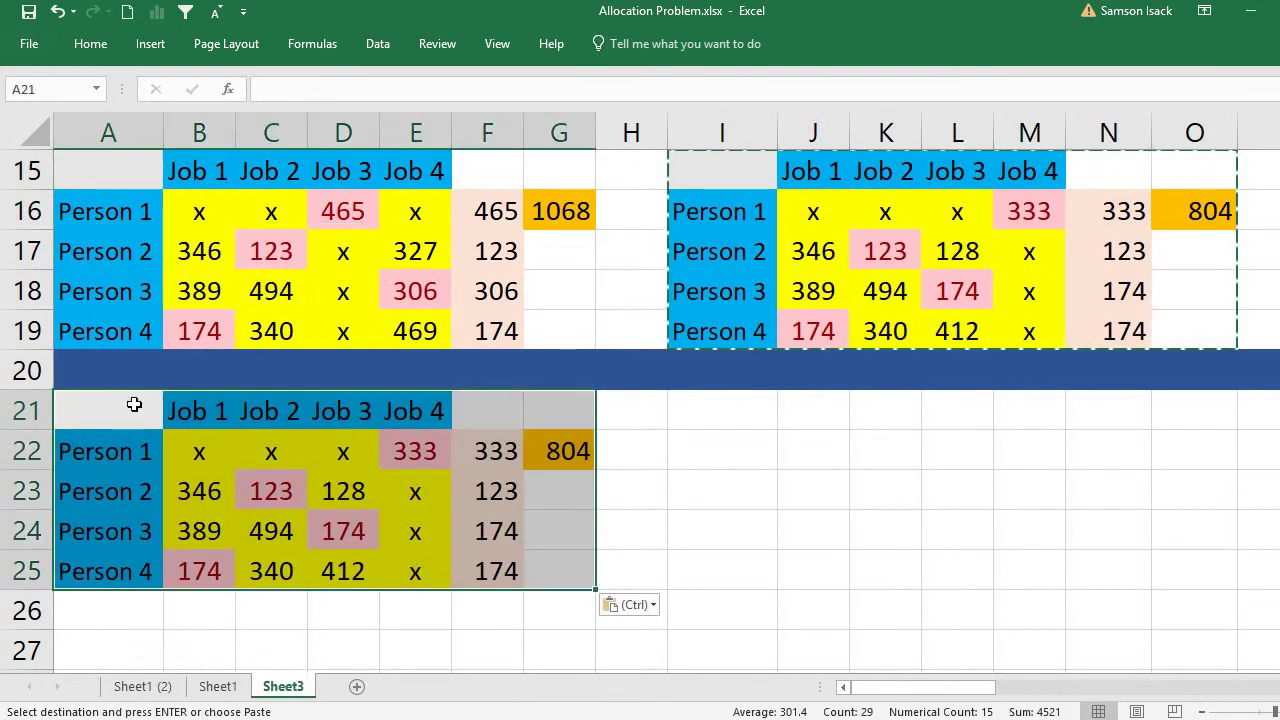
Step: Paste two more copies of the Job 4 branch table, at I21 and A27
click(430, 535)
click(418, 447)
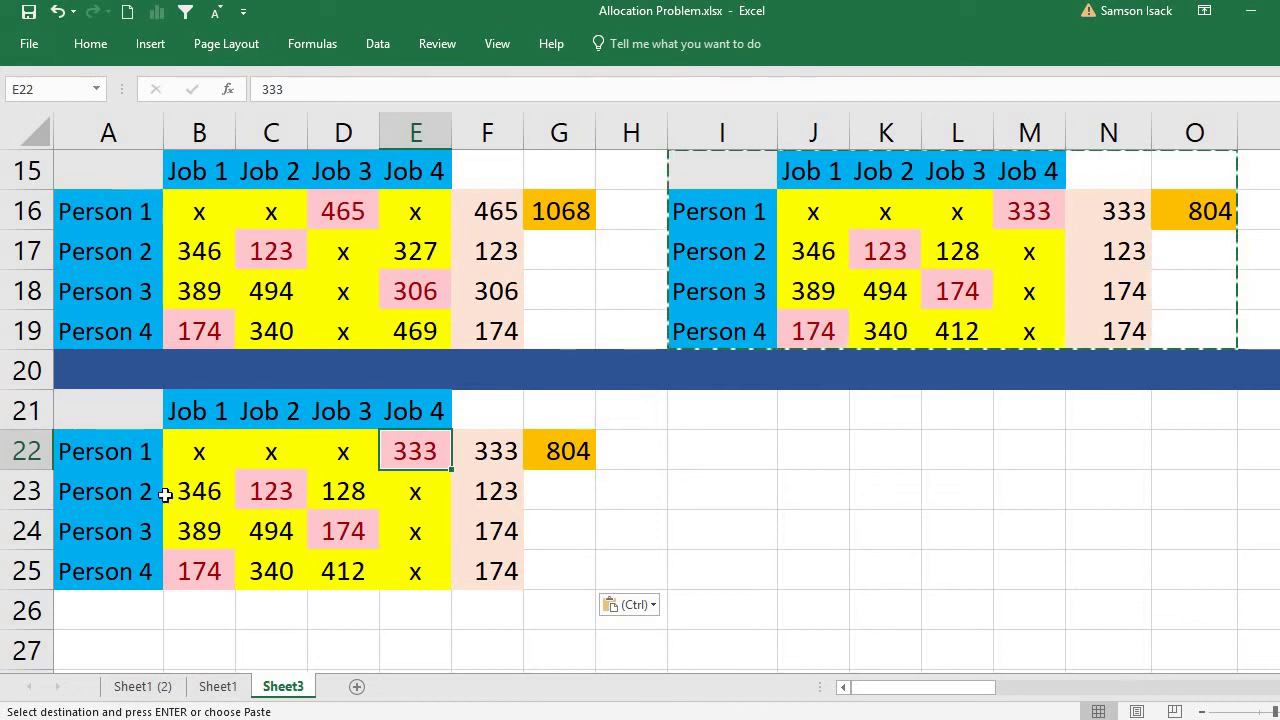
right_click(710, 427)
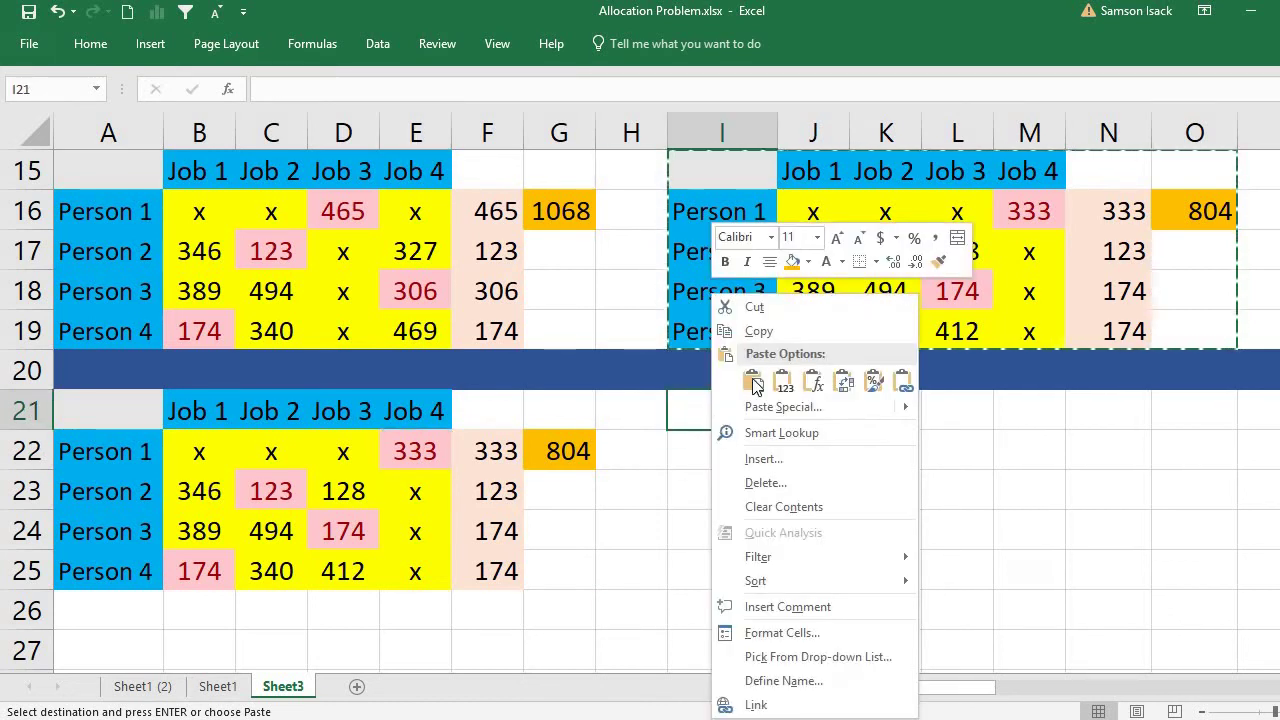
click(754, 391)
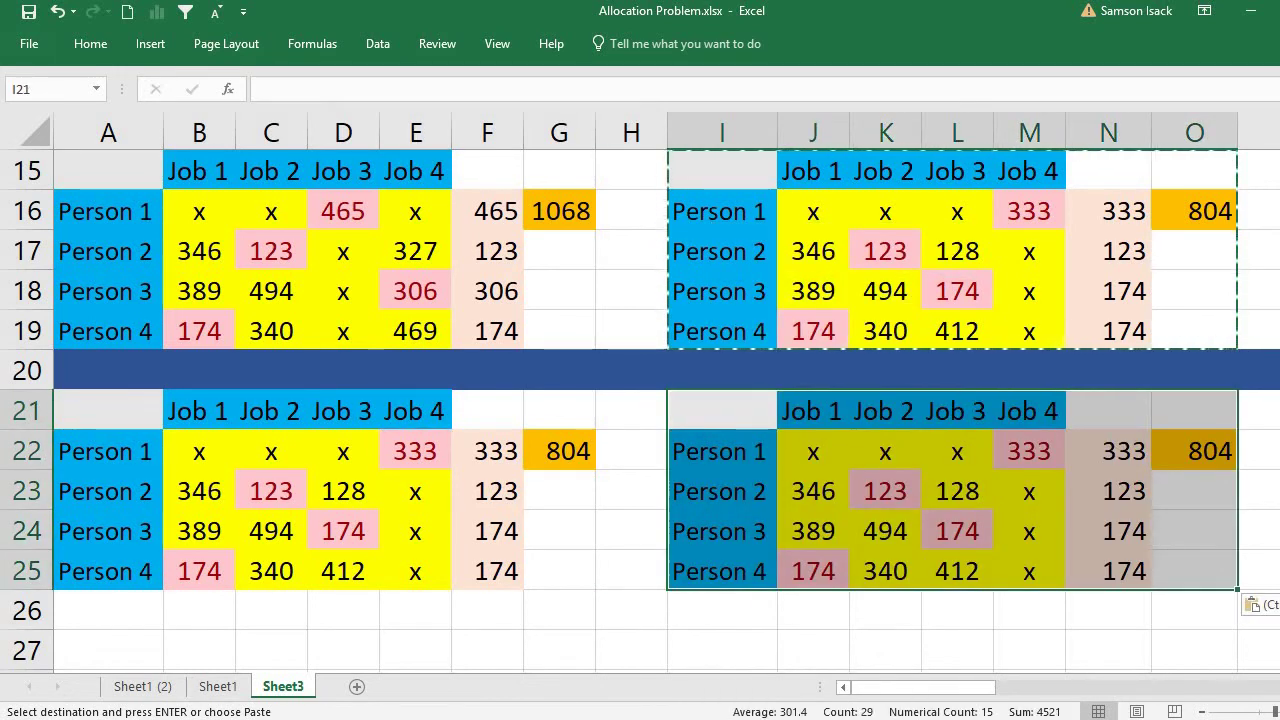
scroll(266, 531, down, 2)
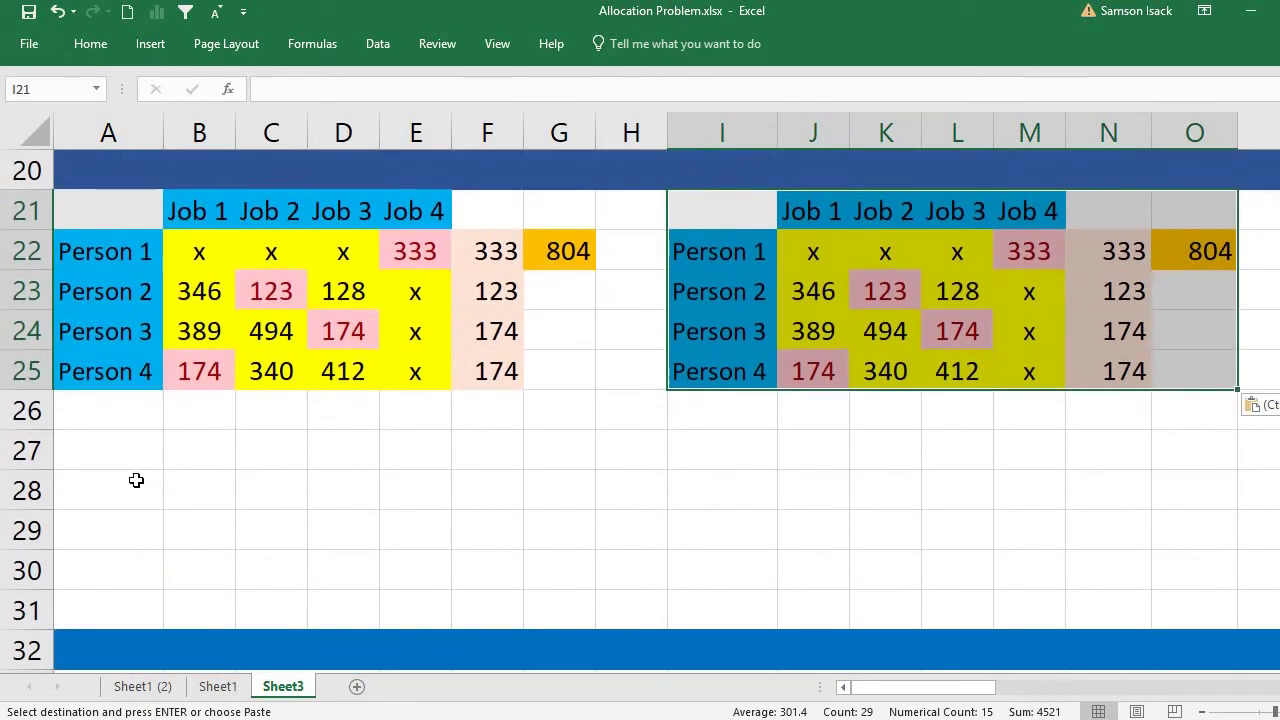
right_click(137, 449)
click(176, 130)
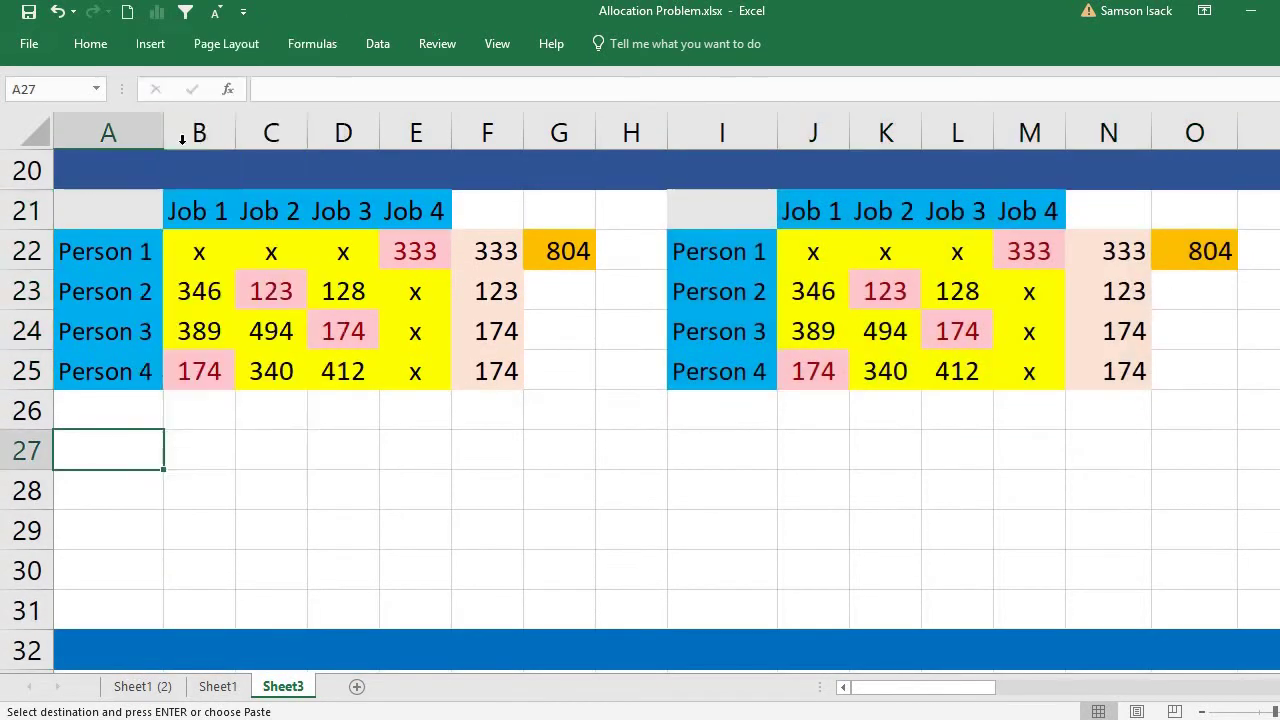
key(Return)
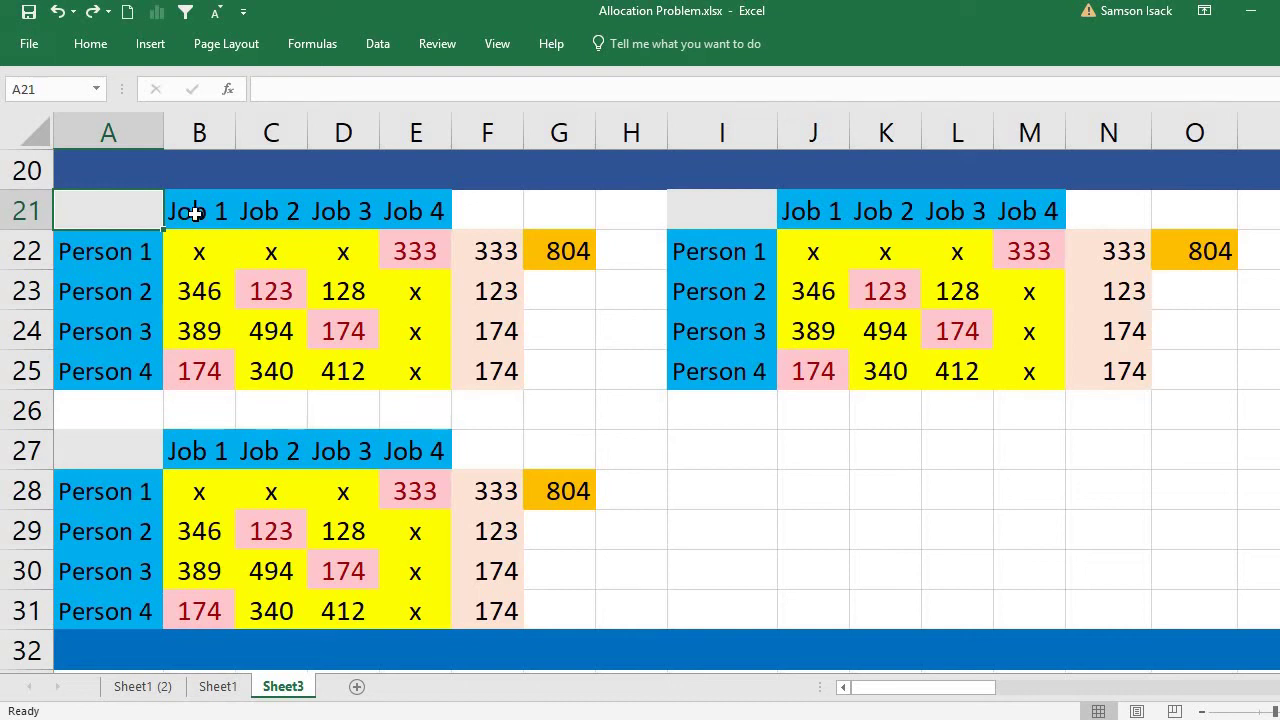
Step: Examine Person 2's remaining options for Jobs 1, 2 and 3 and the open costs B23:D25 in the A21 table
click(214, 297)
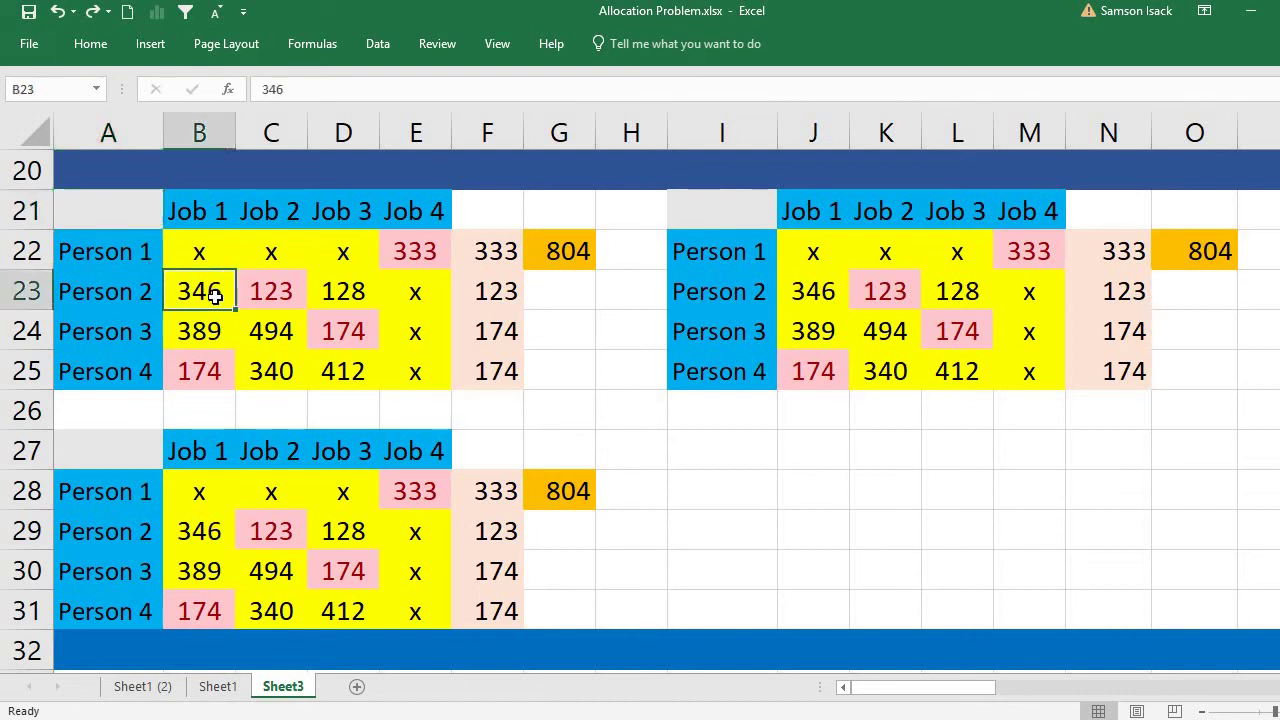
click(272, 292)
click(341, 291)
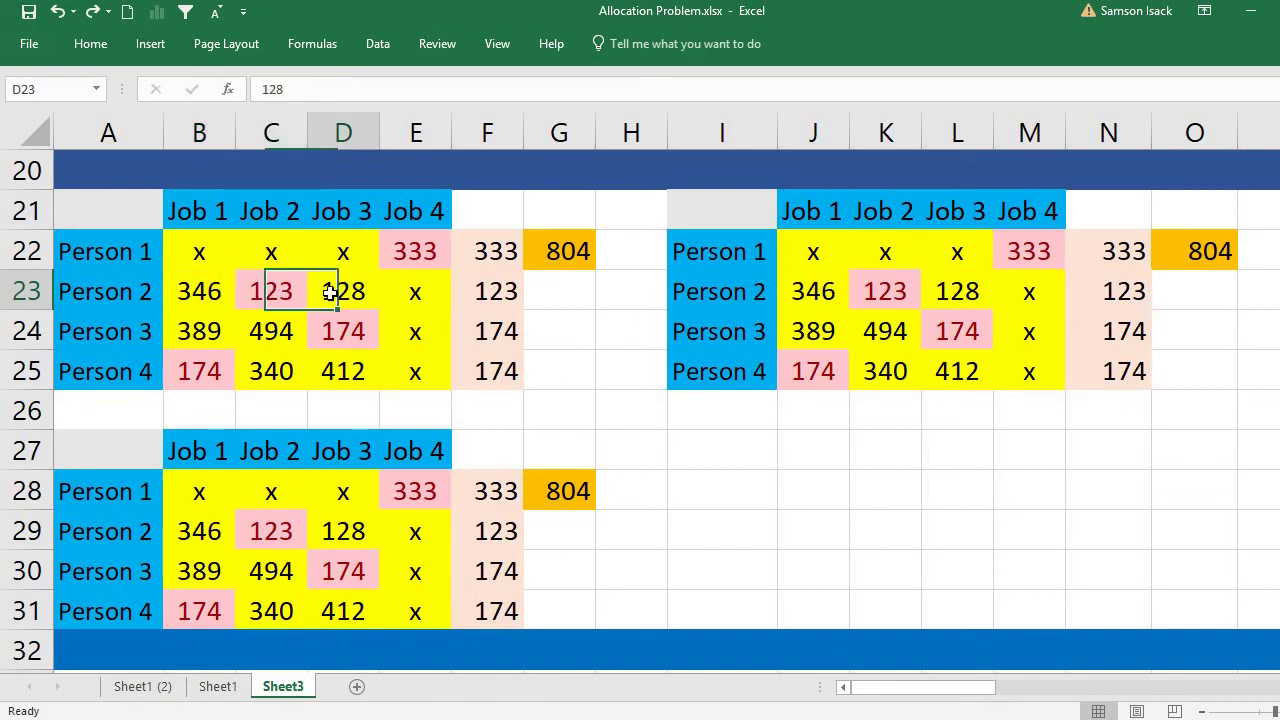
click(262, 293)
click(202, 294)
click(294, 292)
click(328, 289)
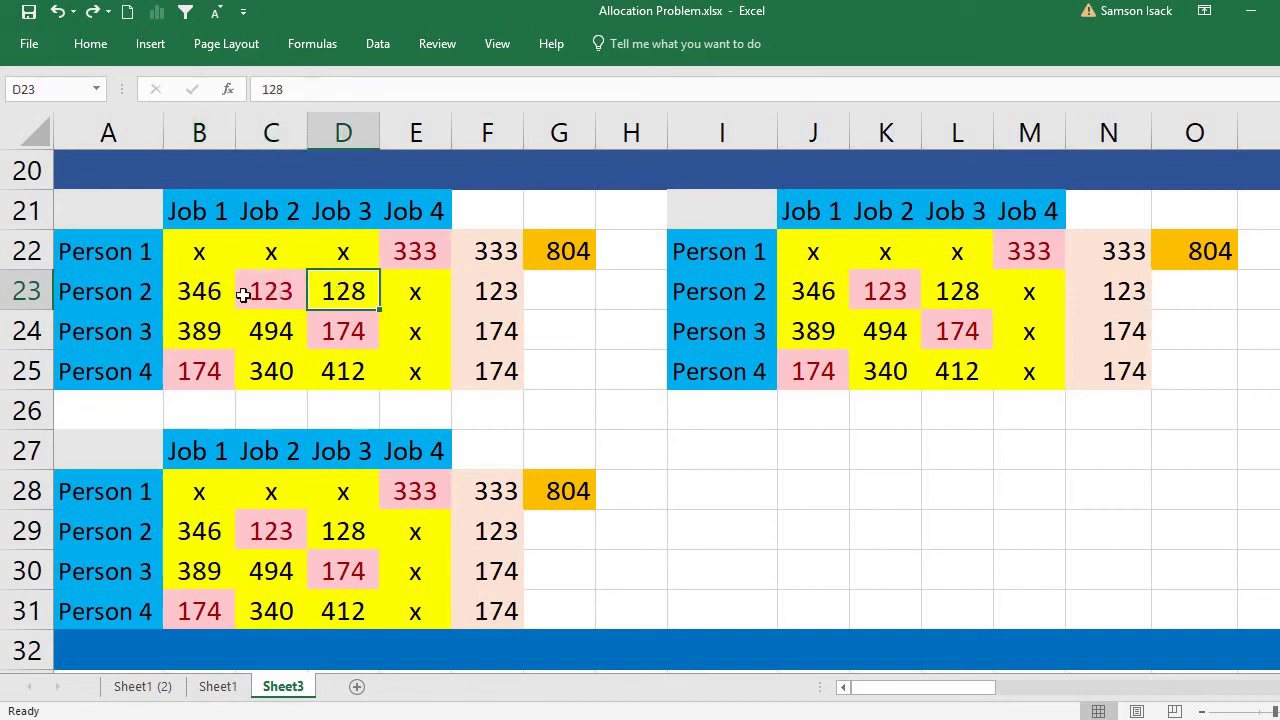
click(222, 292)
click(266, 293)
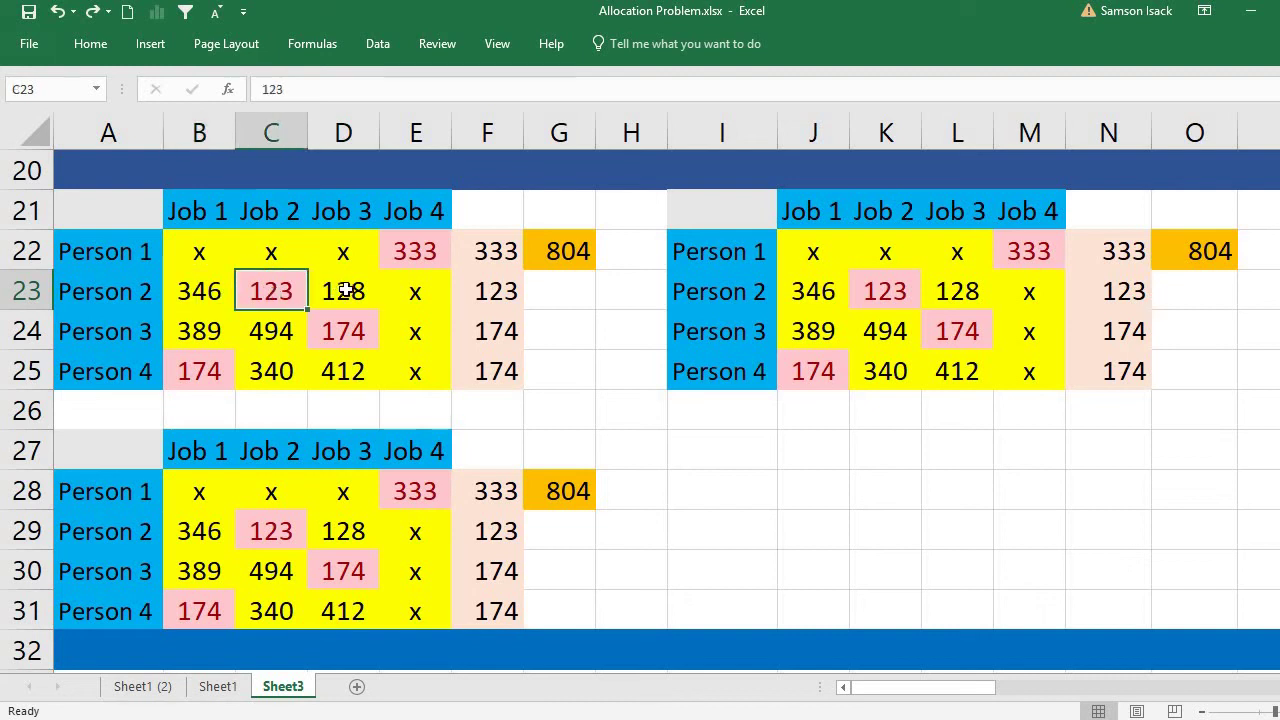
click(343, 289)
click(211, 294)
click(266, 291)
click(343, 288)
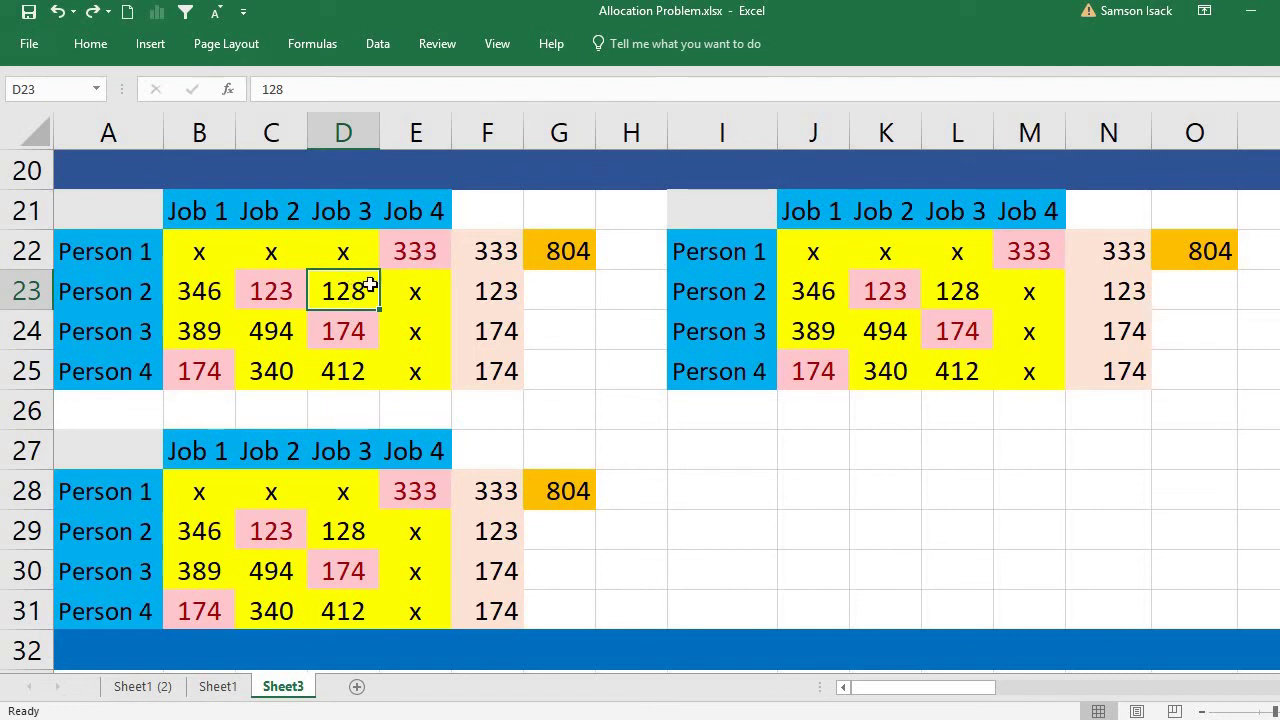
click(150, 296)
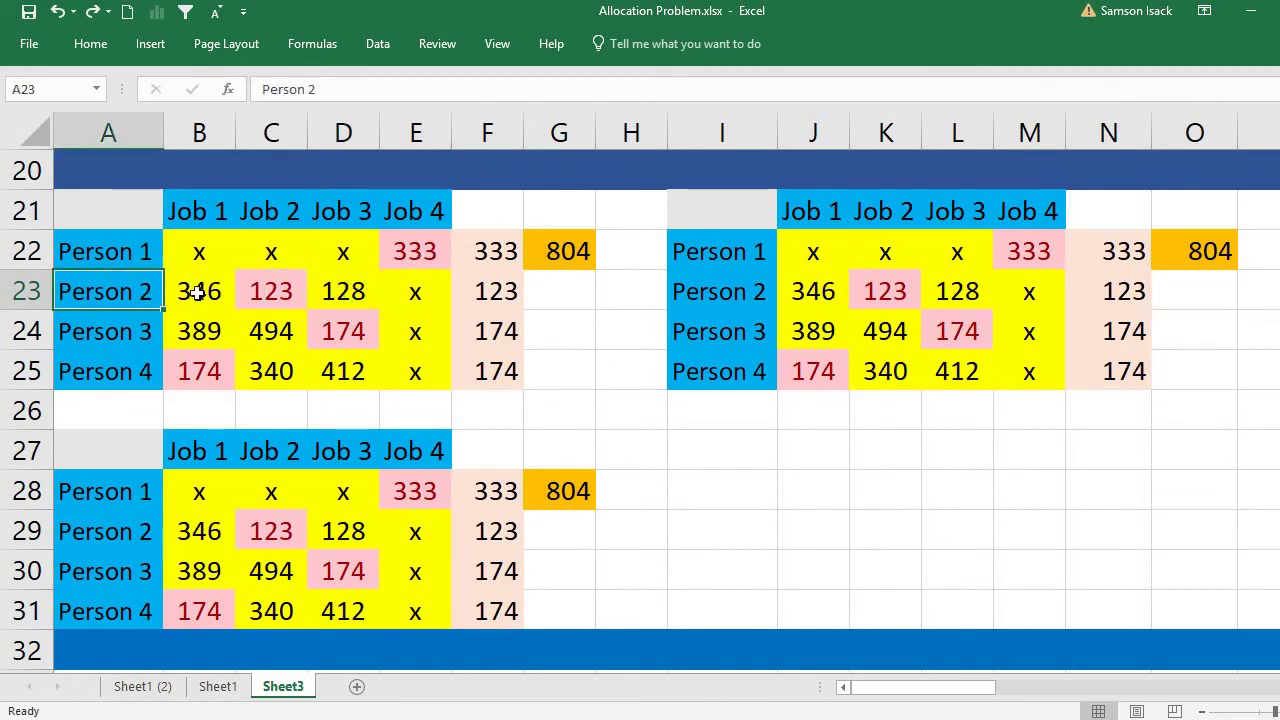
click(198, 291)
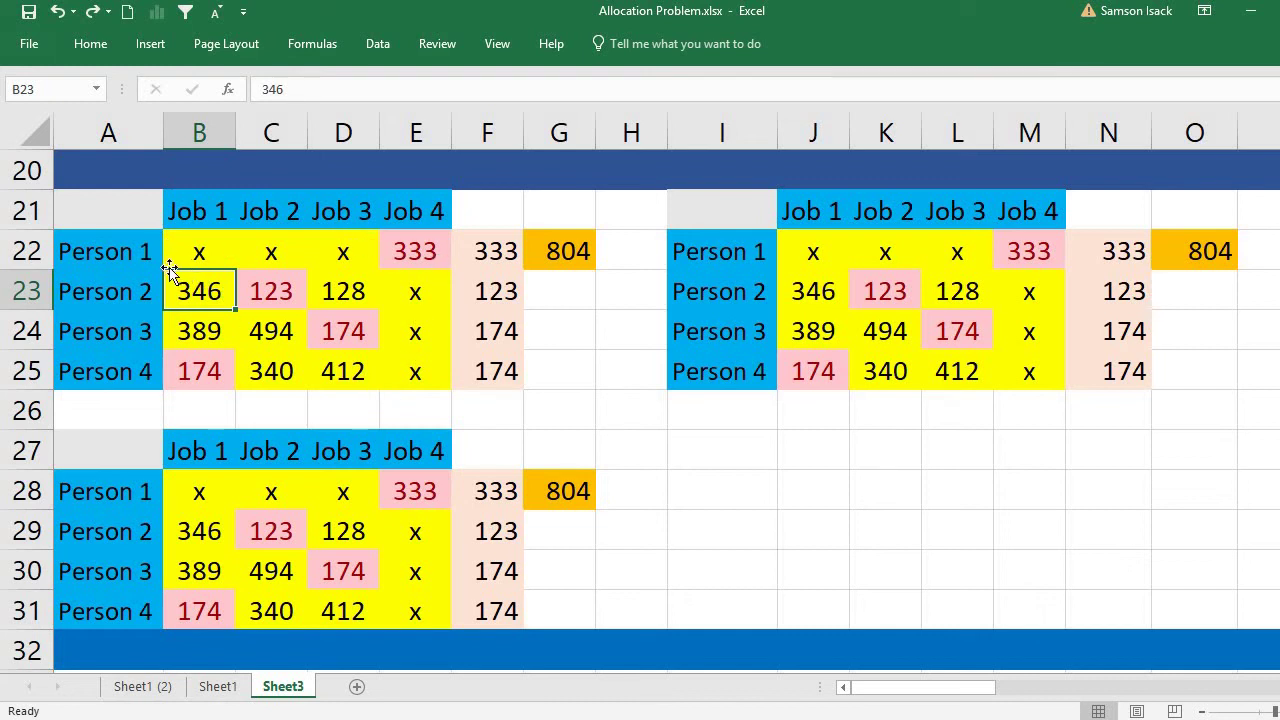
drag(199, 291, 350, 378)
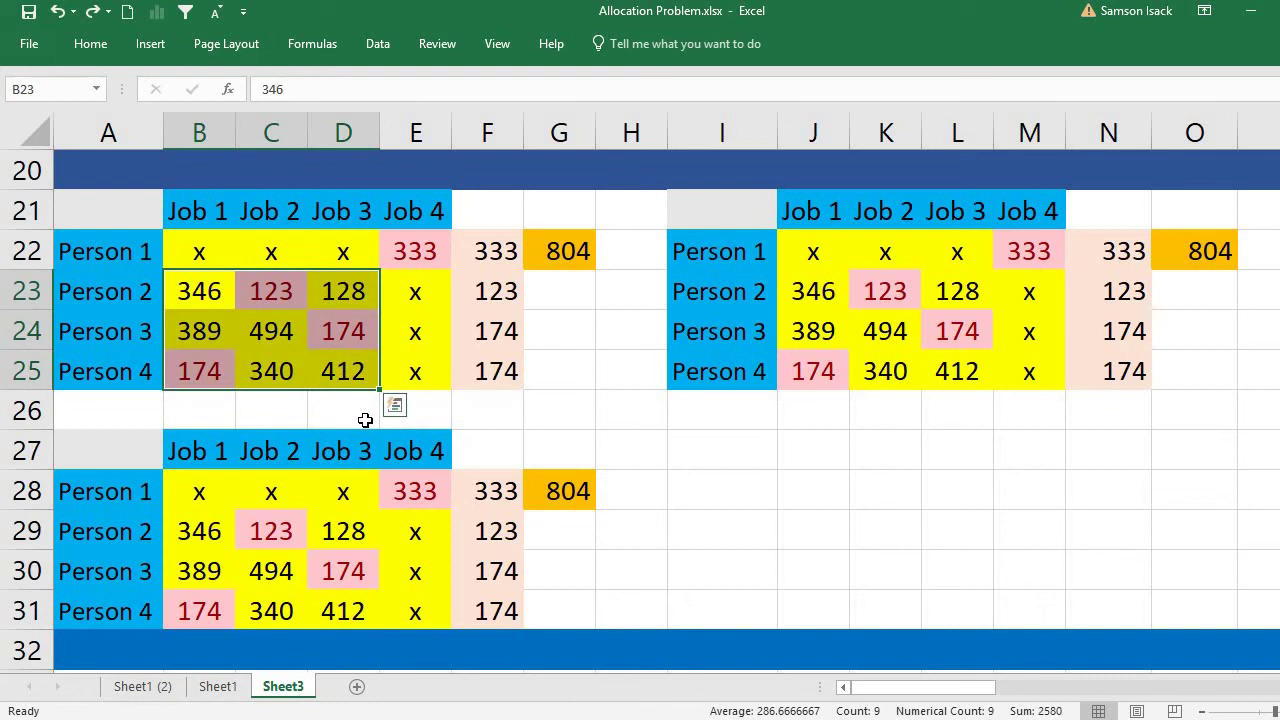
Step: In the A21 table, assign Job 1 to Person 2 by replacing the Job 2 and Job 3 costs (C23:D23) with x
click(212, 291)
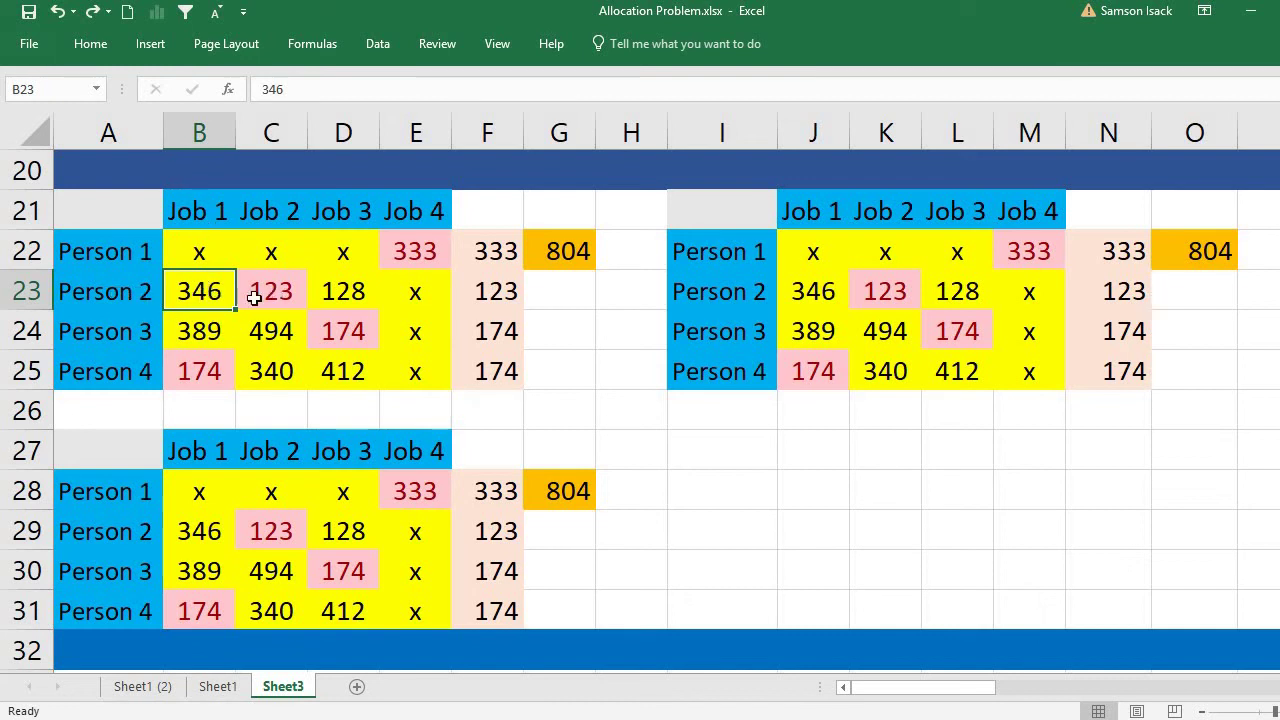
click(286, 293)
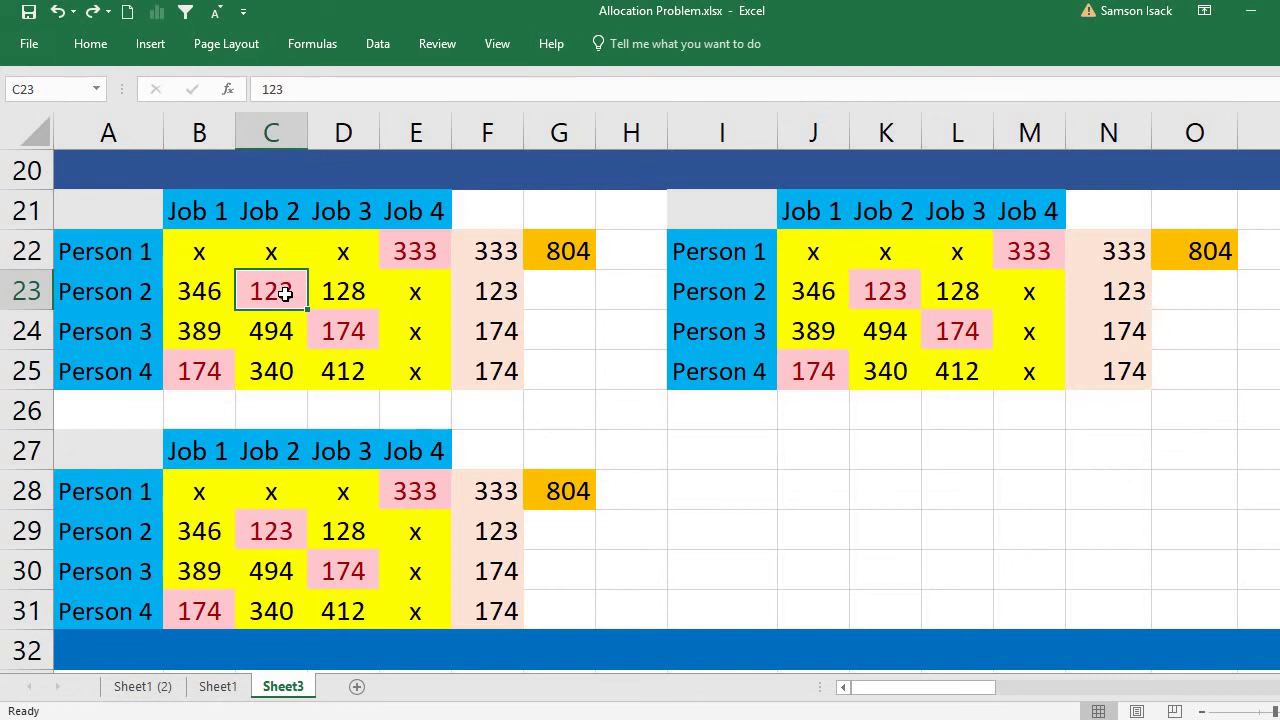
text(x)
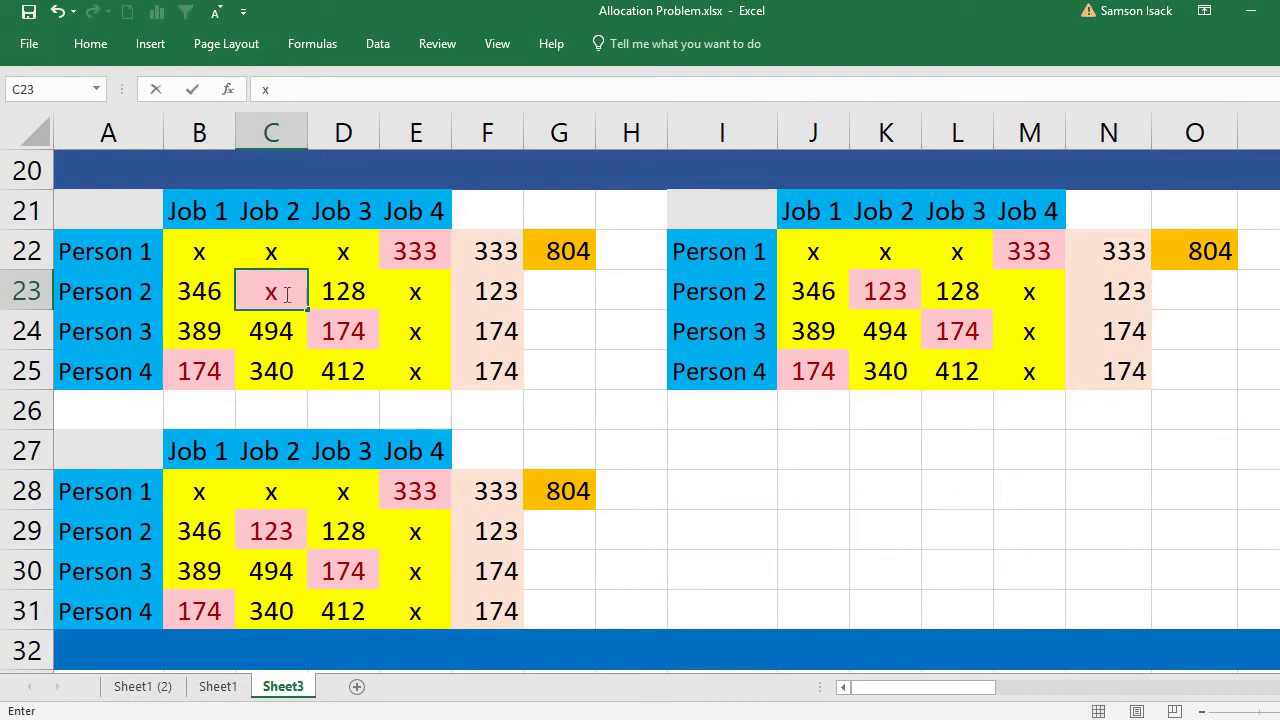
click(343, 290)
text(x)
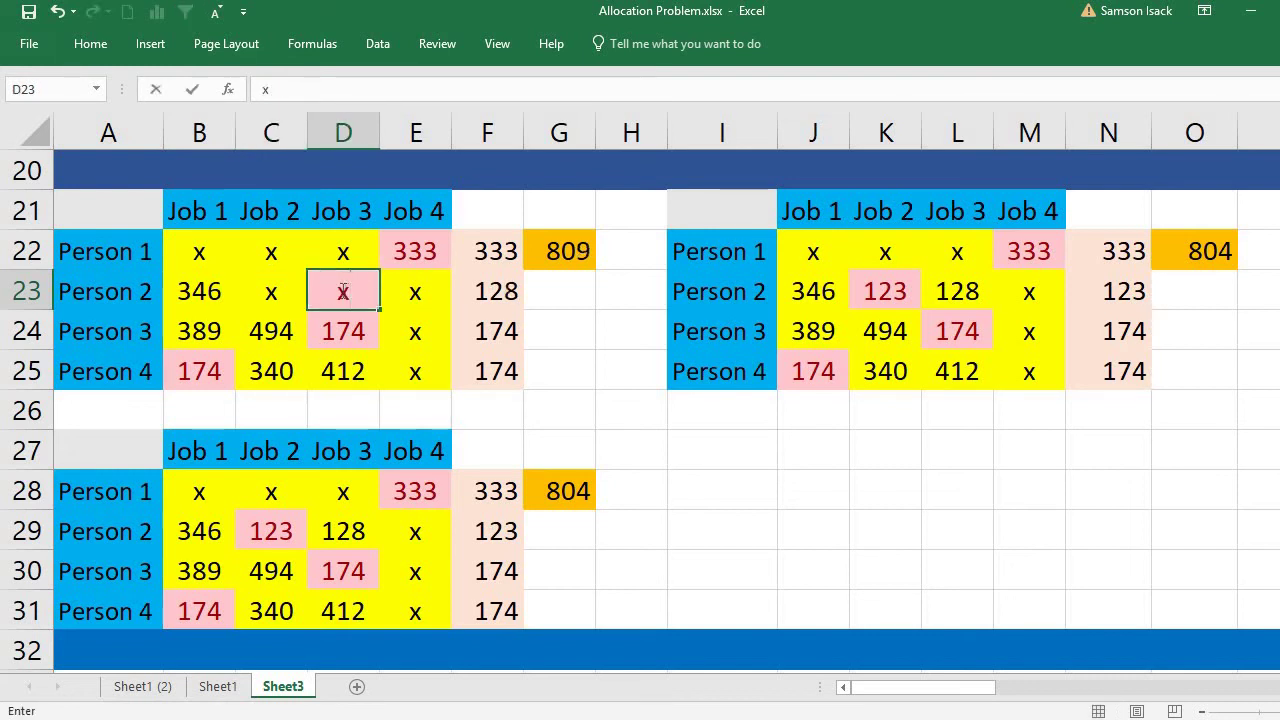
click(200, 289)
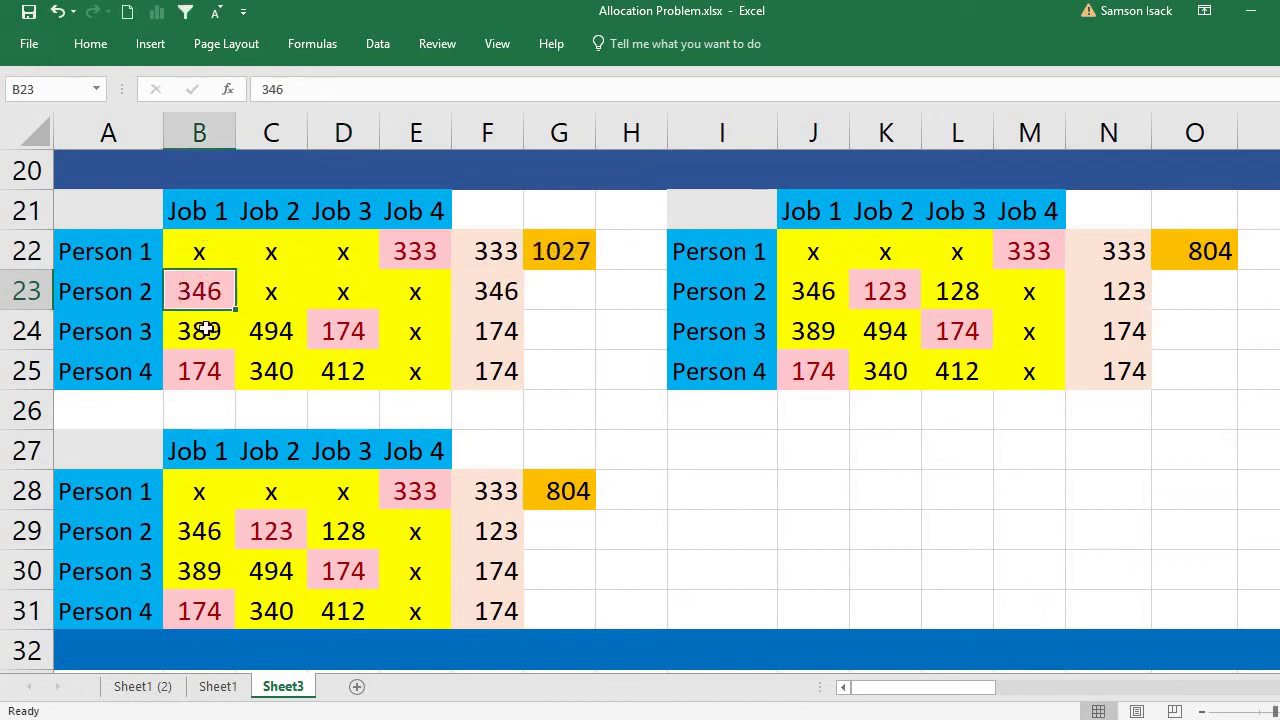
Step: Replace the Job 1 costs of Persons 3 and 4 (B24:B25) with x
click(204, 325)
text(x)
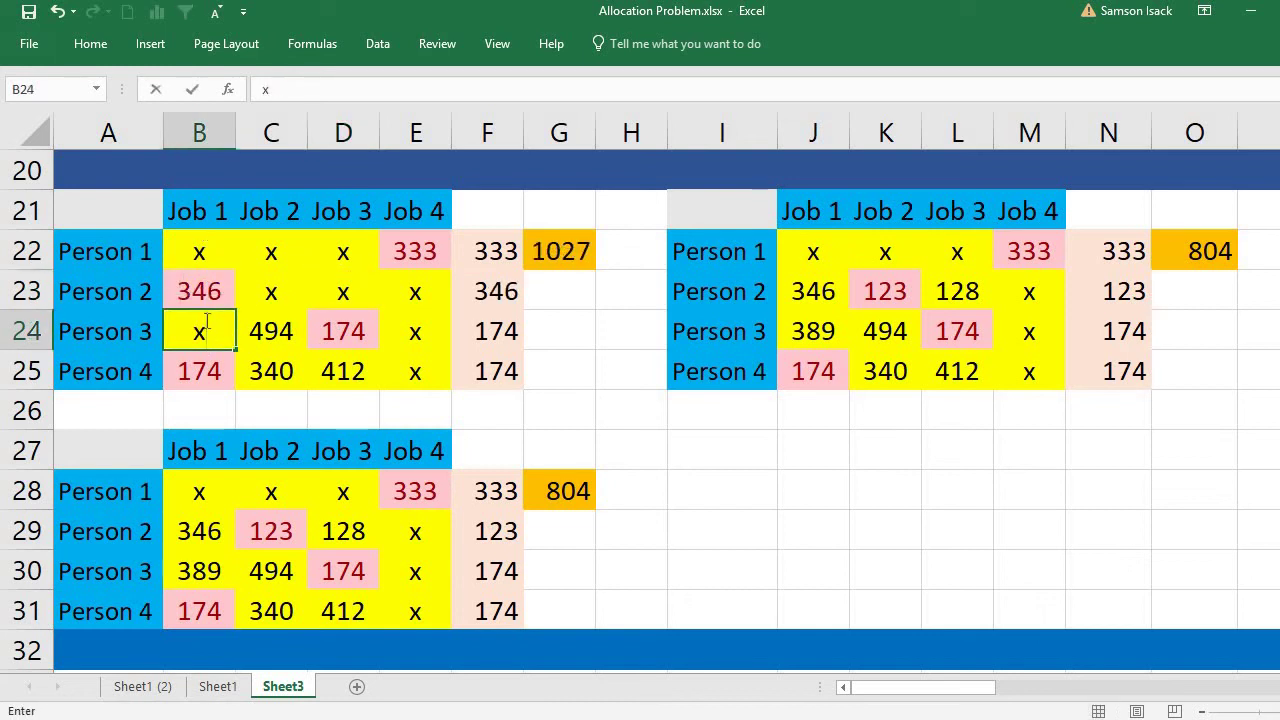
click(202, 376)
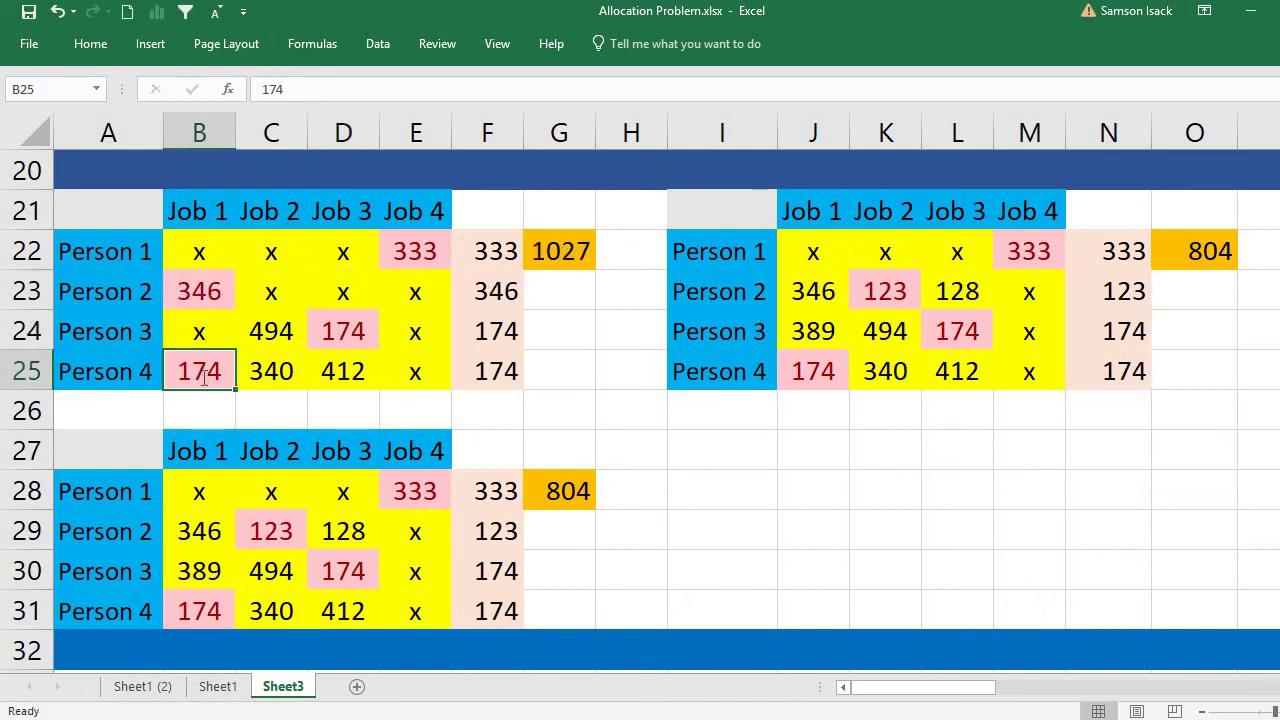
text(x)
click(197, 292)
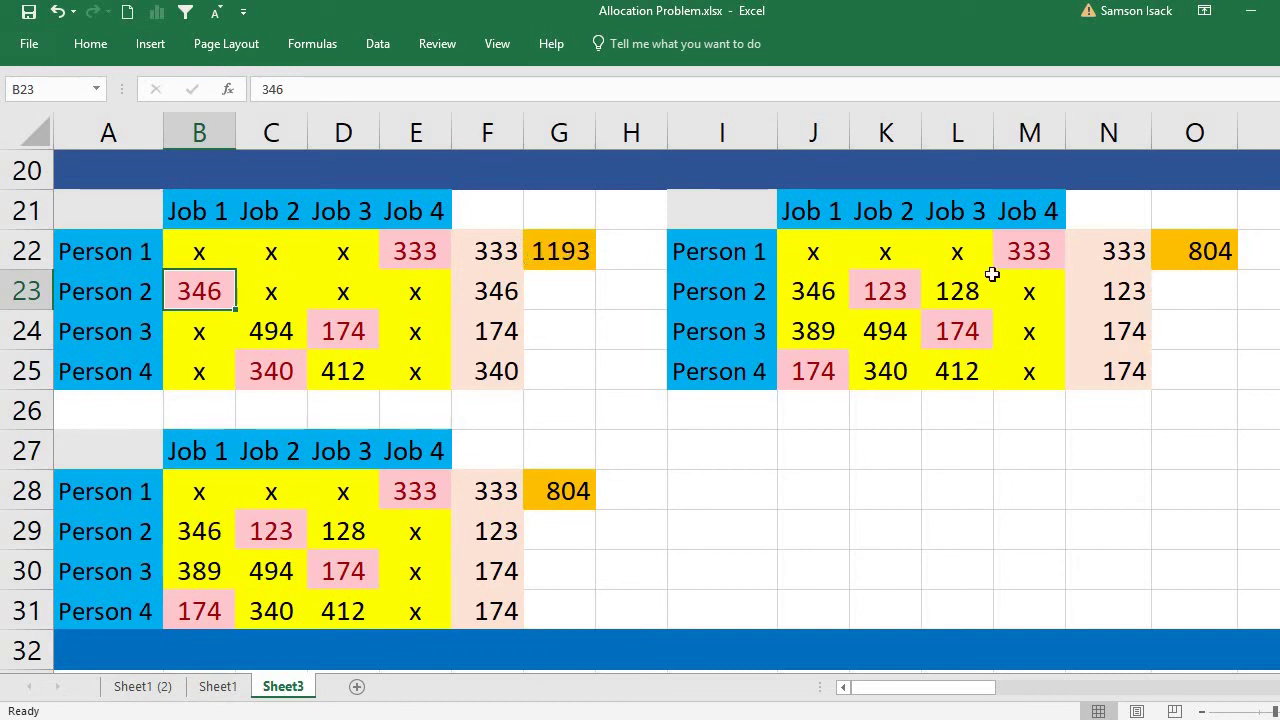
Step: In the I21 table, assign Job 2 to Person 2 by replacing the Job 1 and Job 3 costs (J23 and L23) with x
click(886, 293)
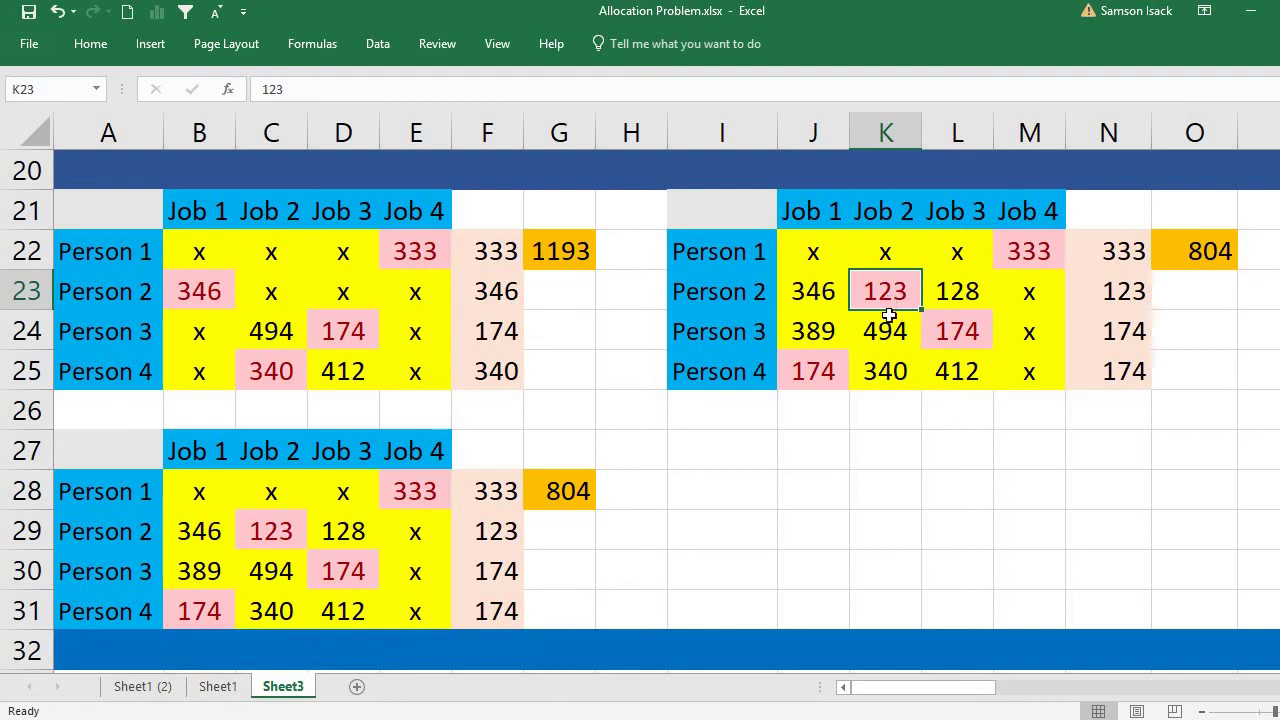
click(821, 286)
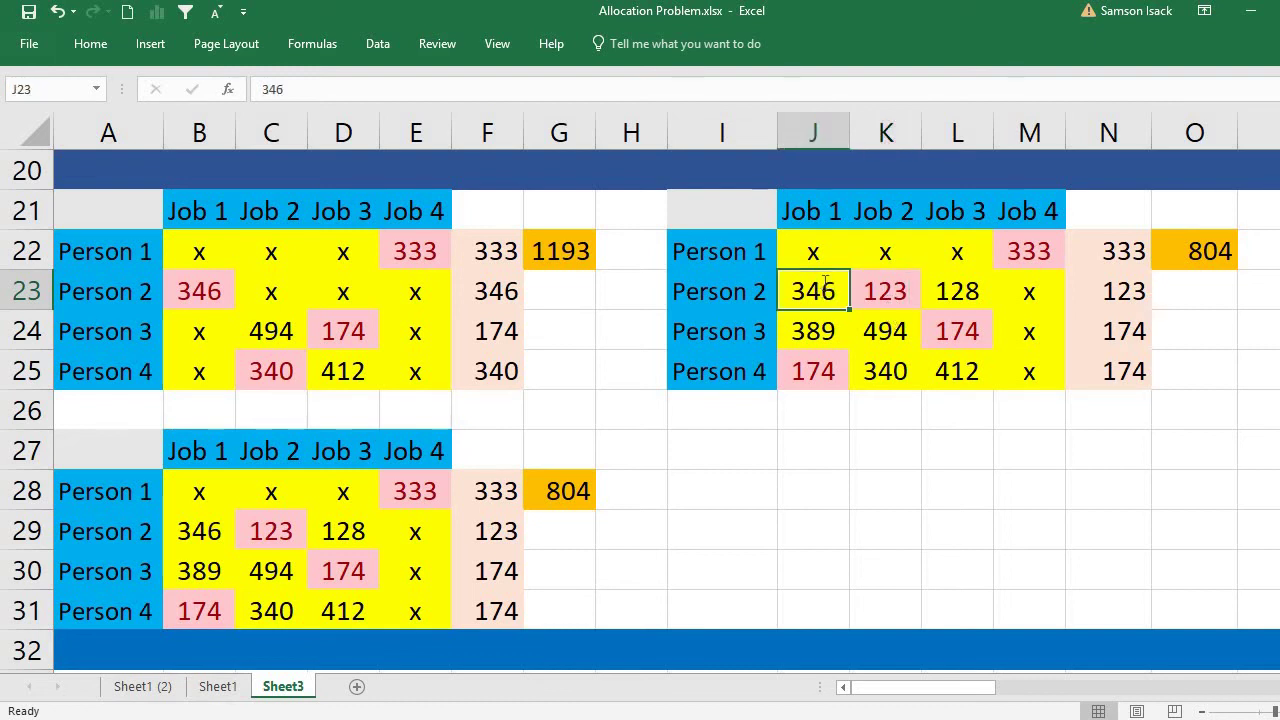
text(x)
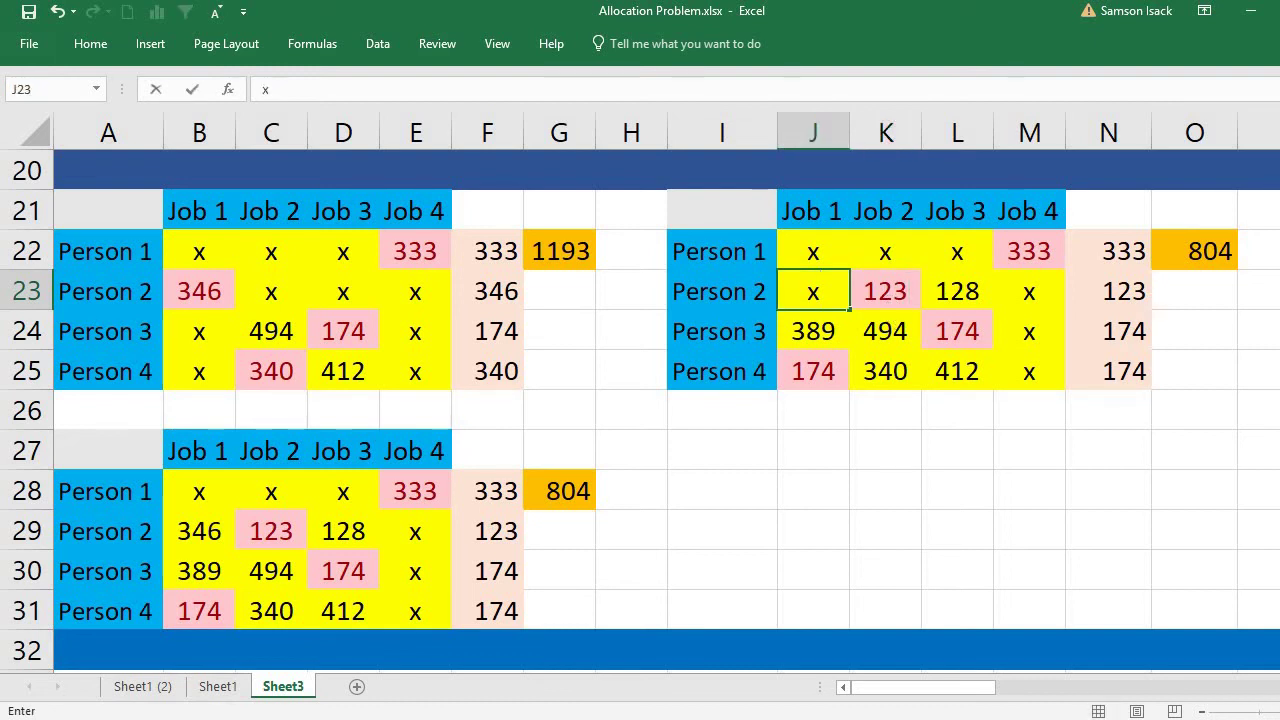
click(963, 290)
text(x)
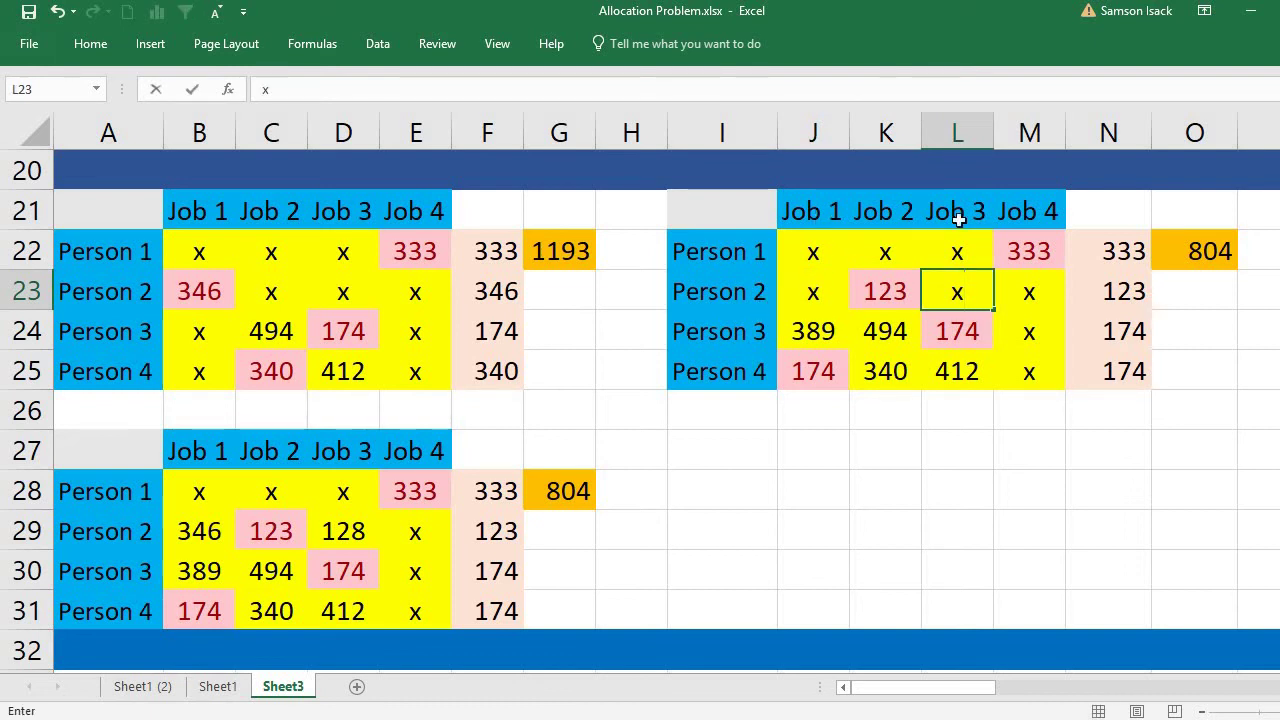
Step: Replace the Job 2 costs of Persons 3 and 4 (K24:K25) with x, and check the lower bound total in O22
click(888, 332)
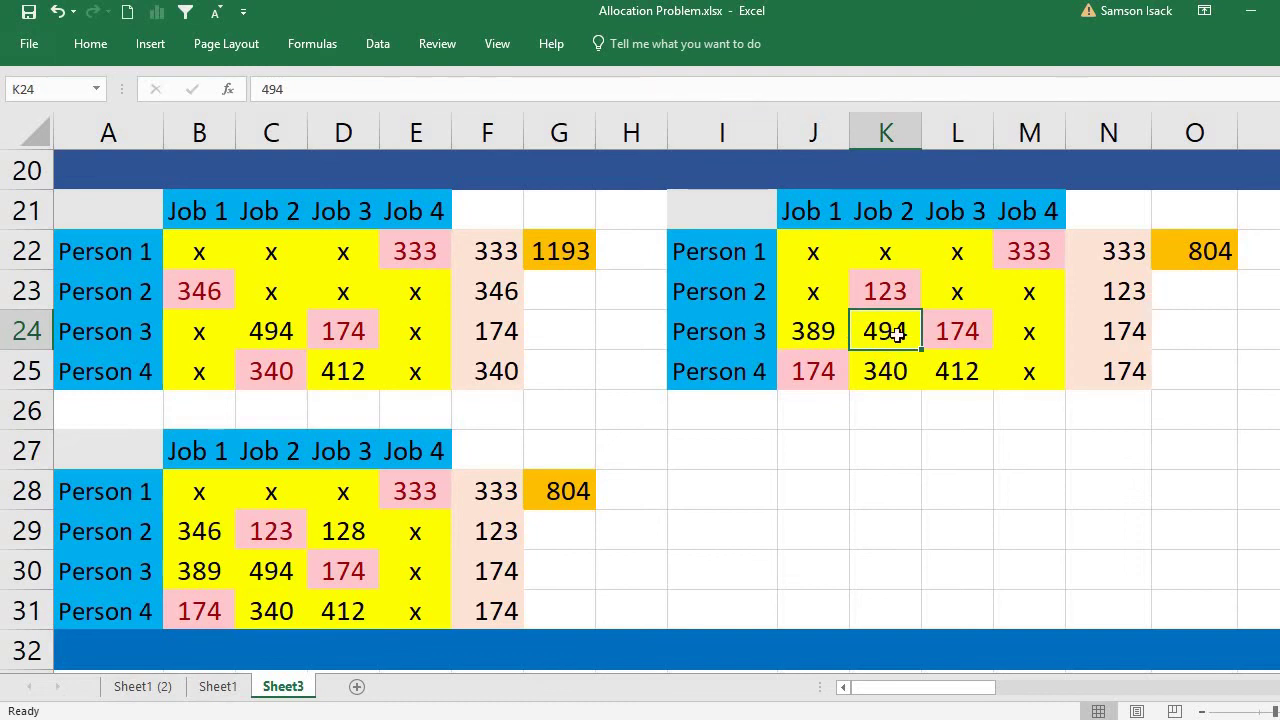
text(x)
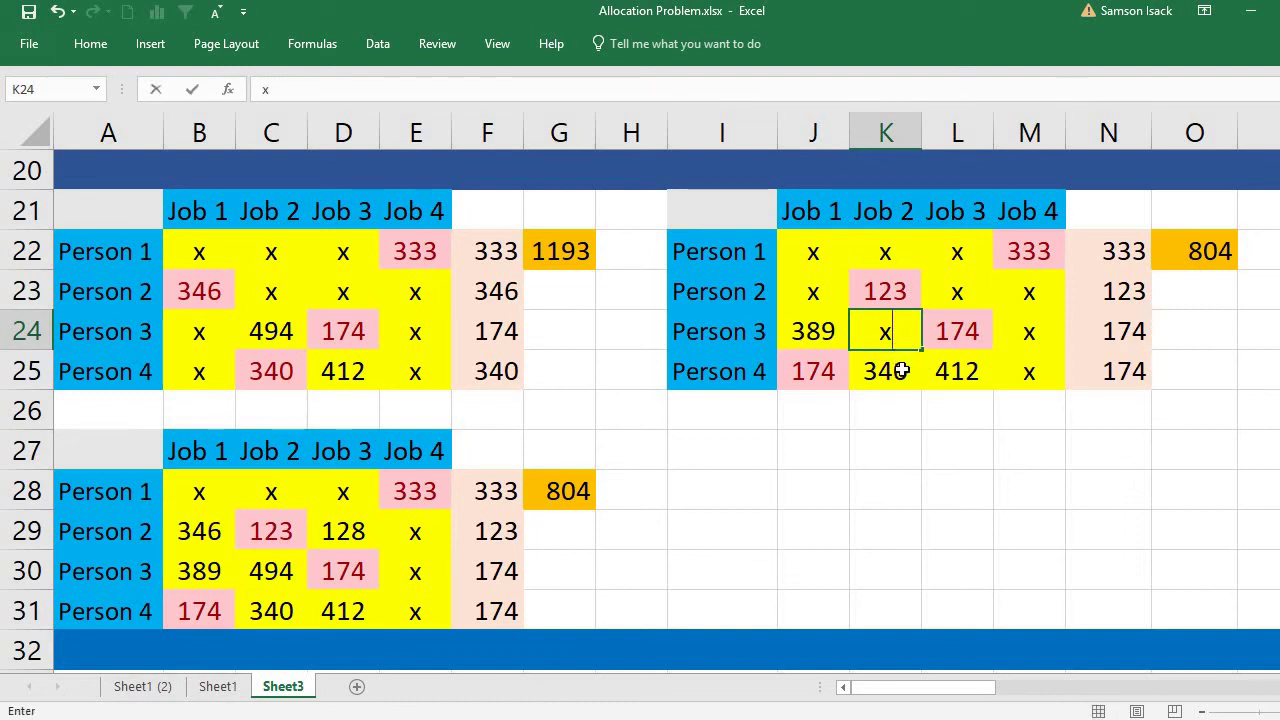
click(901, 370)
text(x)
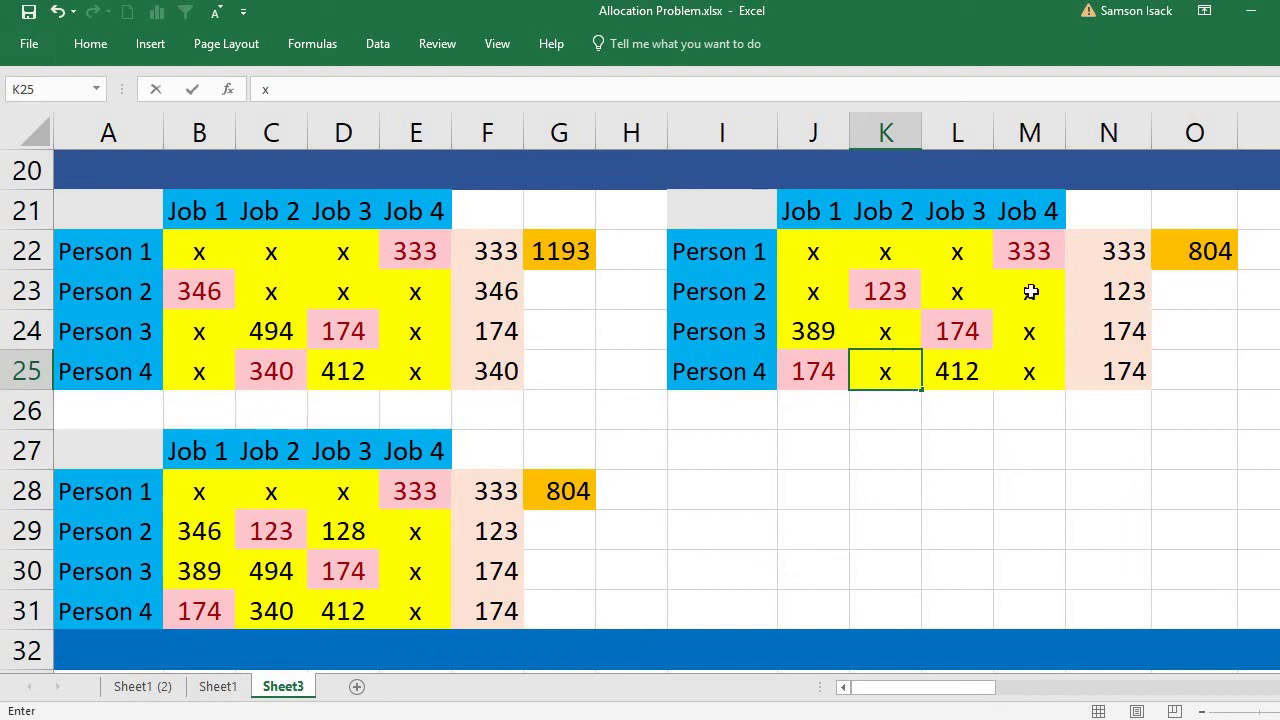
click(893, 288)
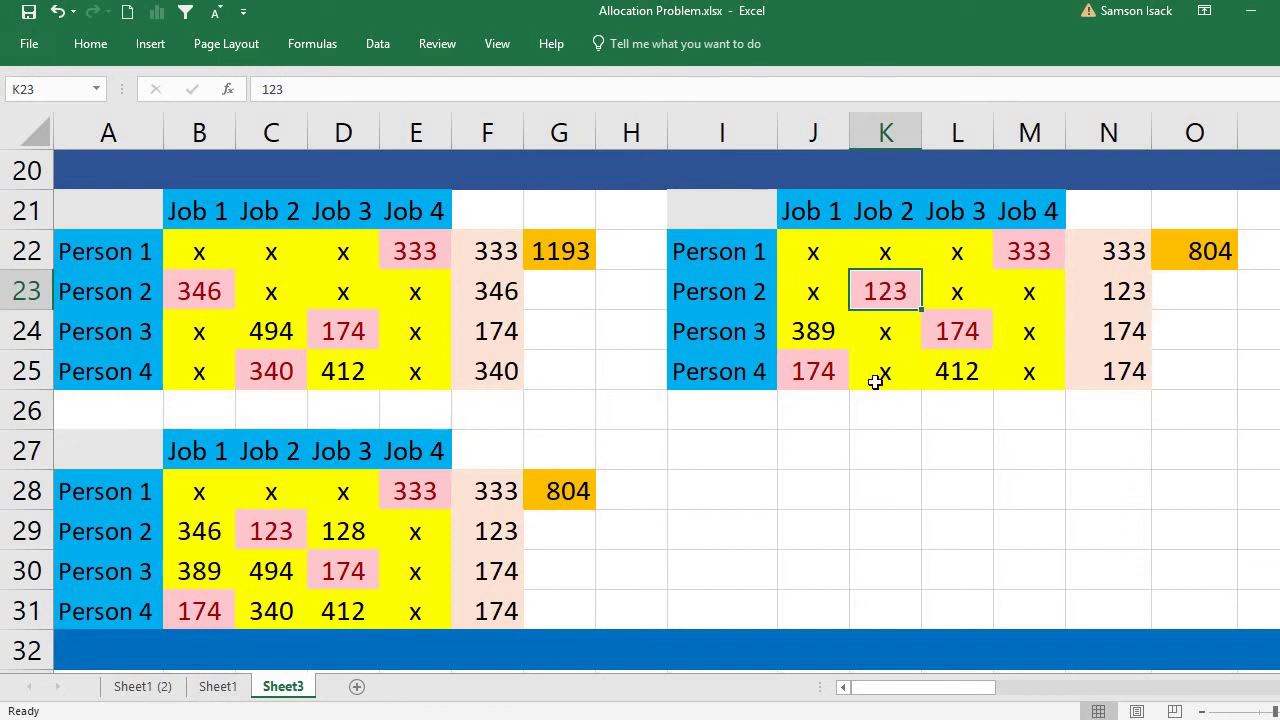
click(1198, 250)
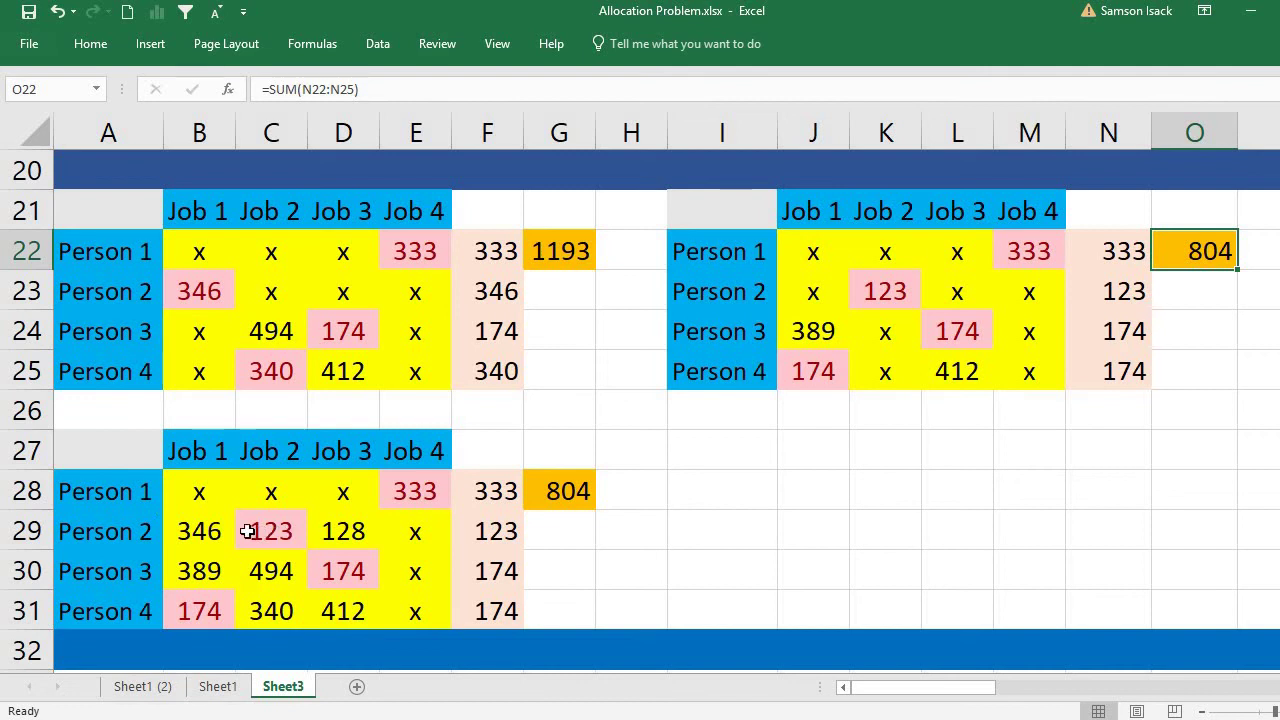
Step: In the A27 table, assign Job 3 to Person 2 by replacing the Job 1 and Job 2 costs (B29:C29) with x
click(342, 531)
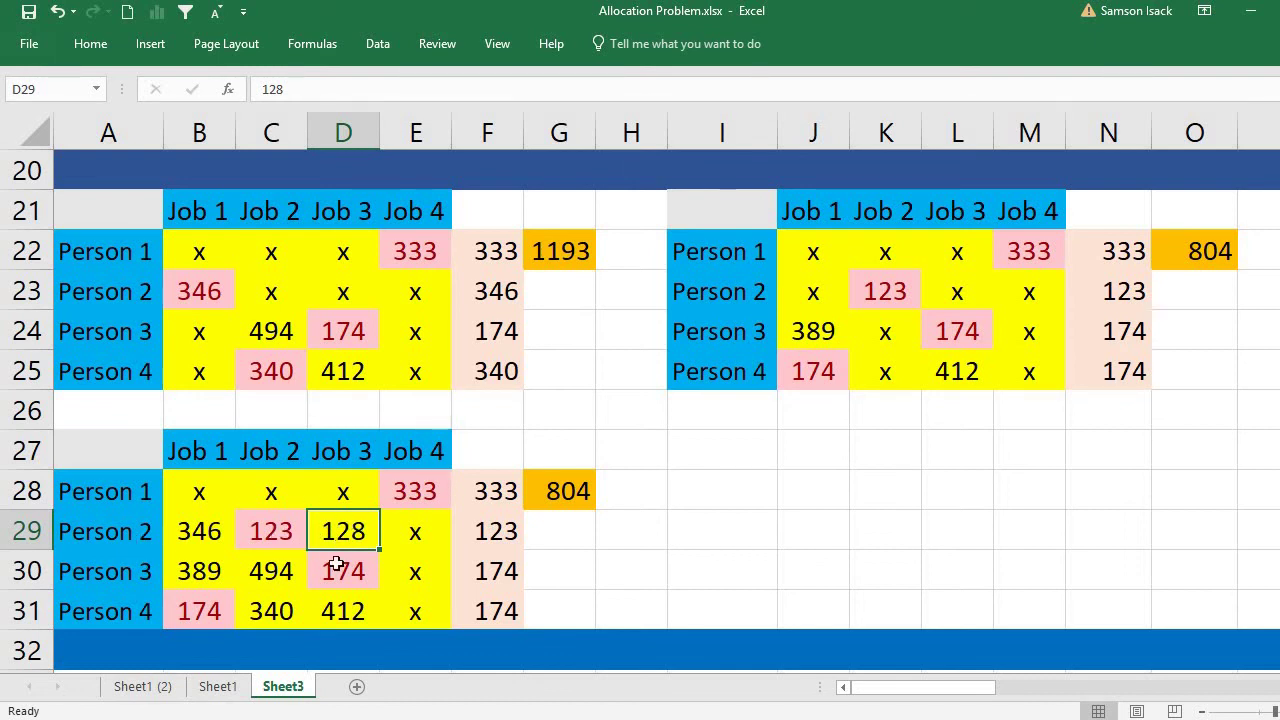
click(208, 530)
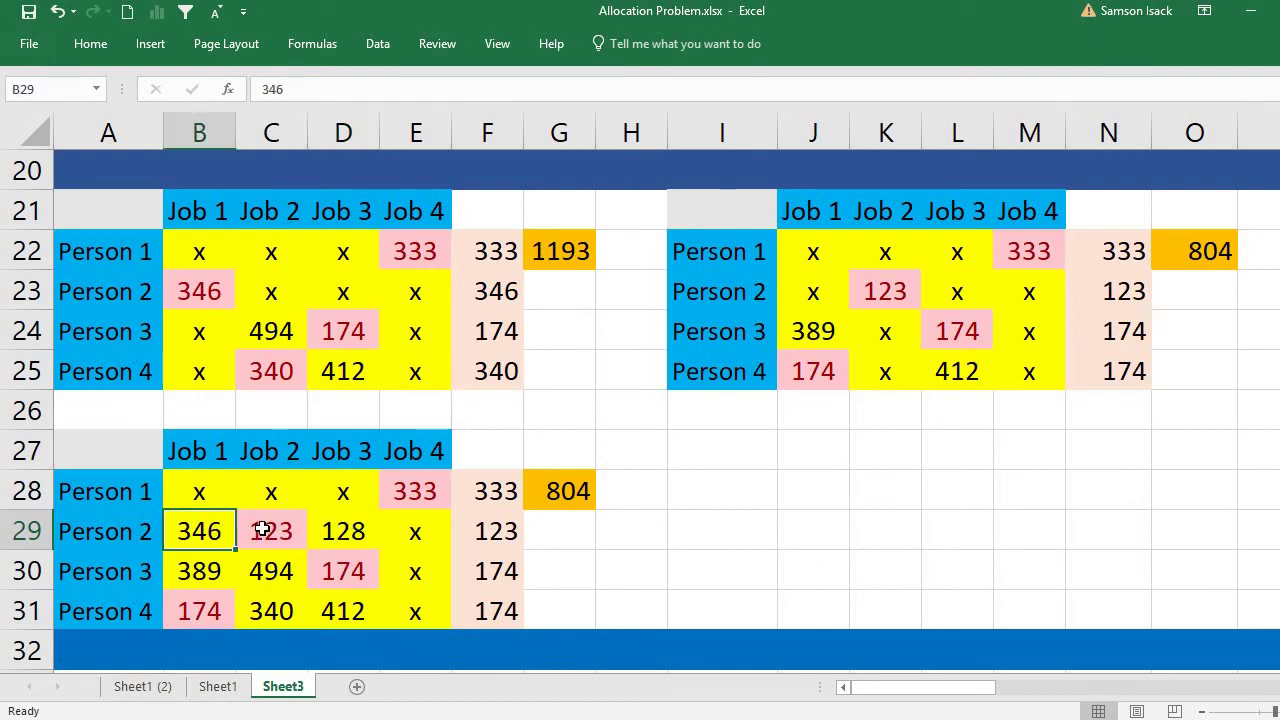
text(x)
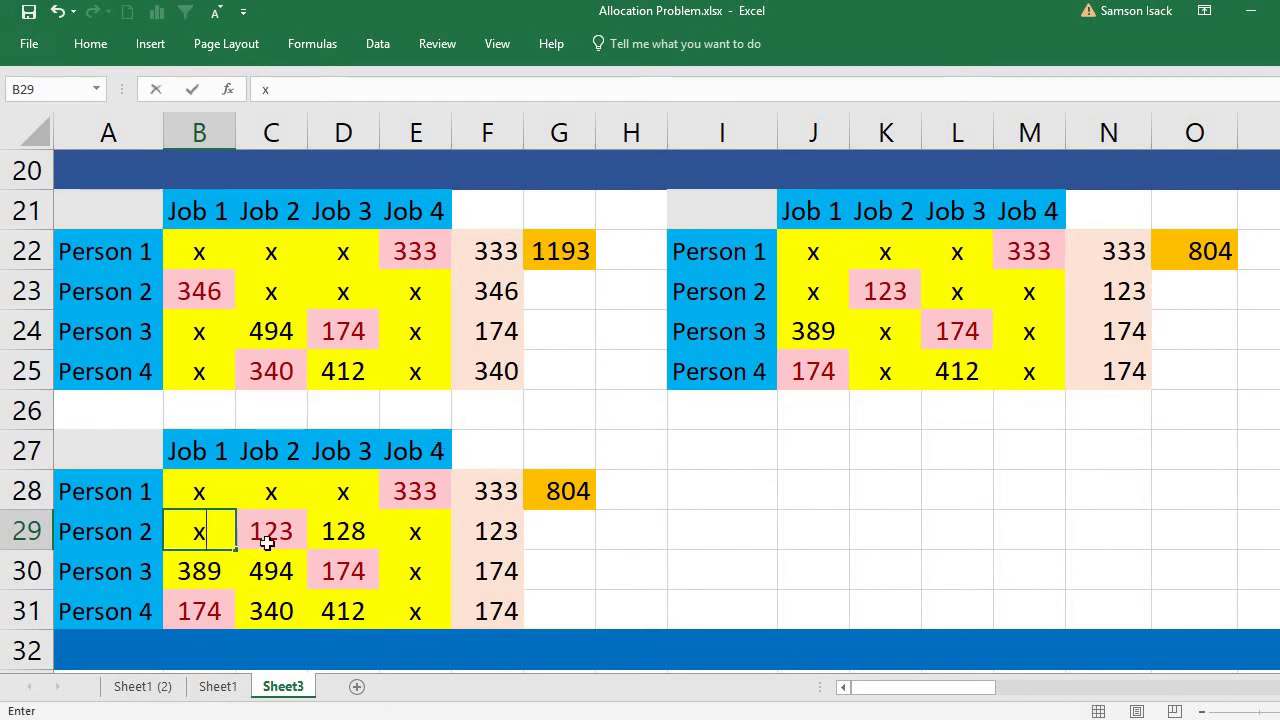
click(280, 533)
text(x)
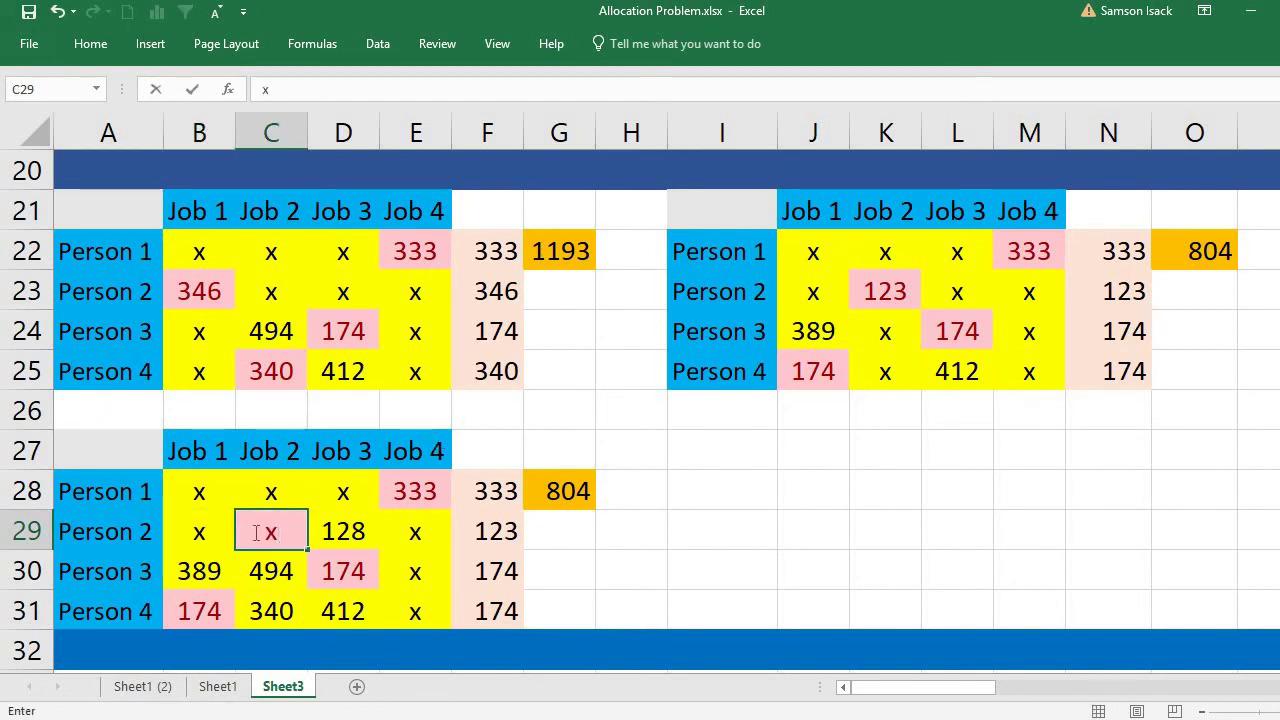
Step: Replace the Job 3 costs of Persons 3 and 4 (D30:D31) with x
click(344, 567)
text(x)
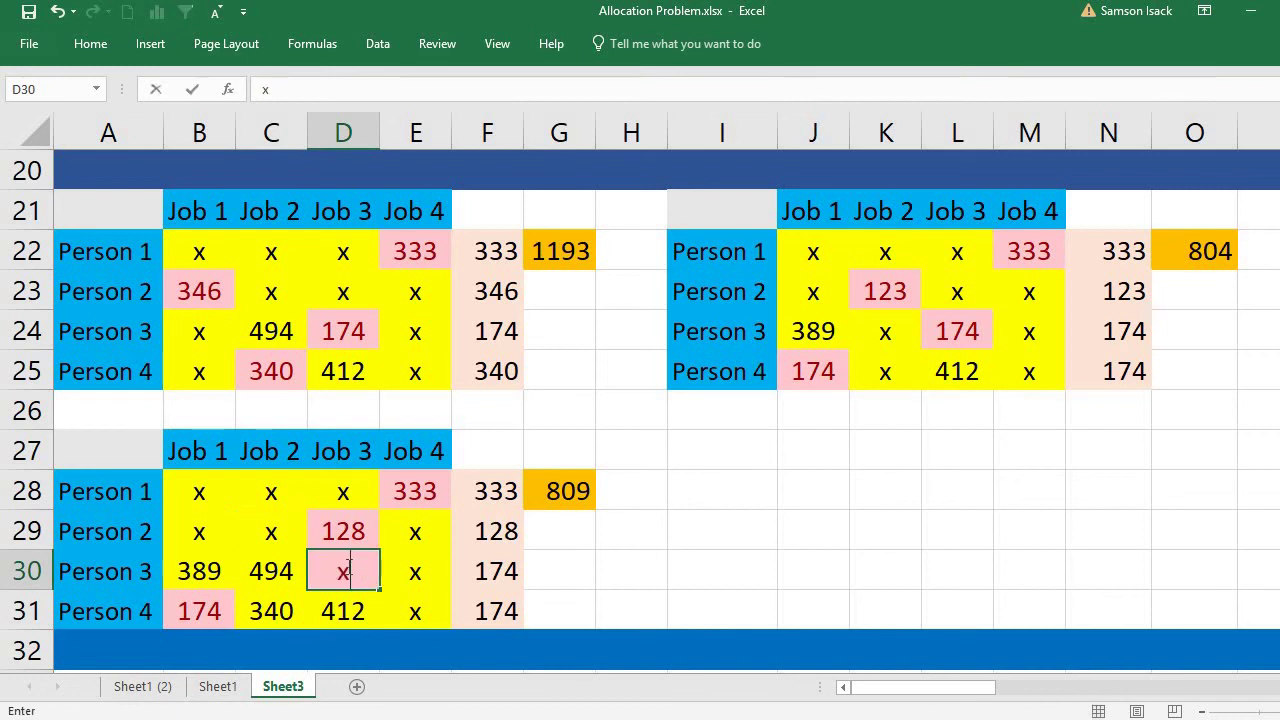
click(344, 610)
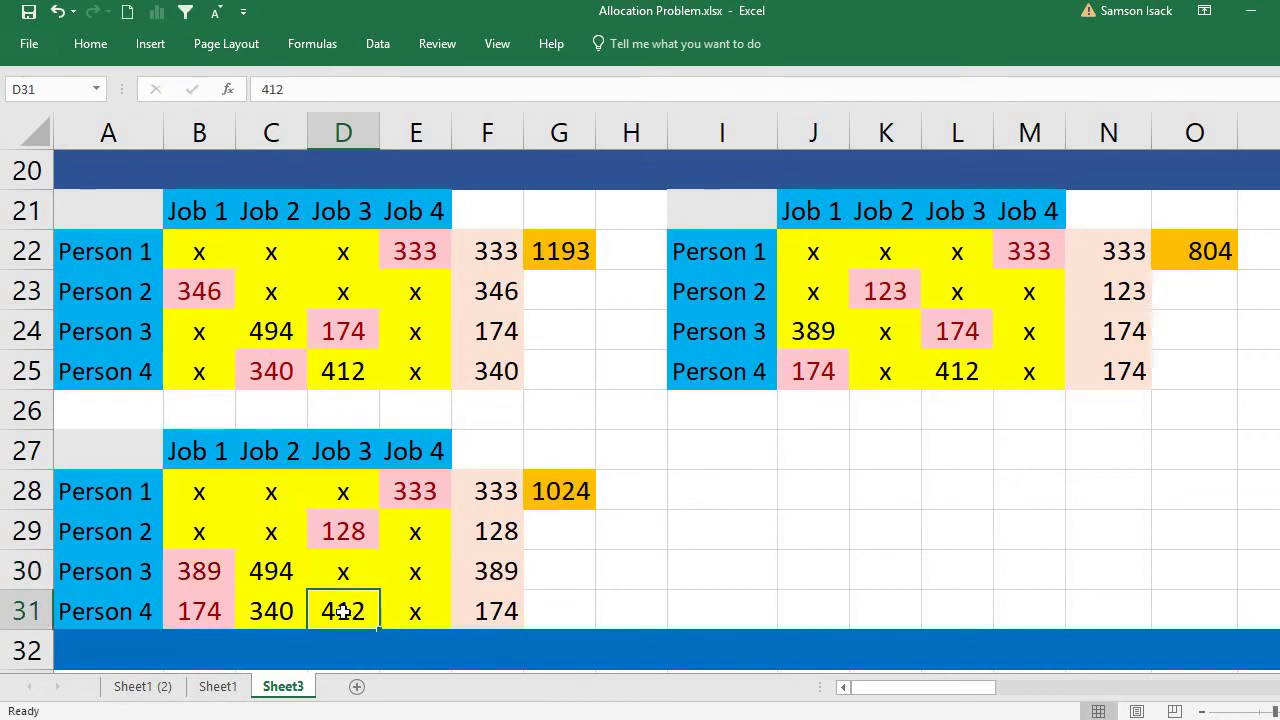
text(x)
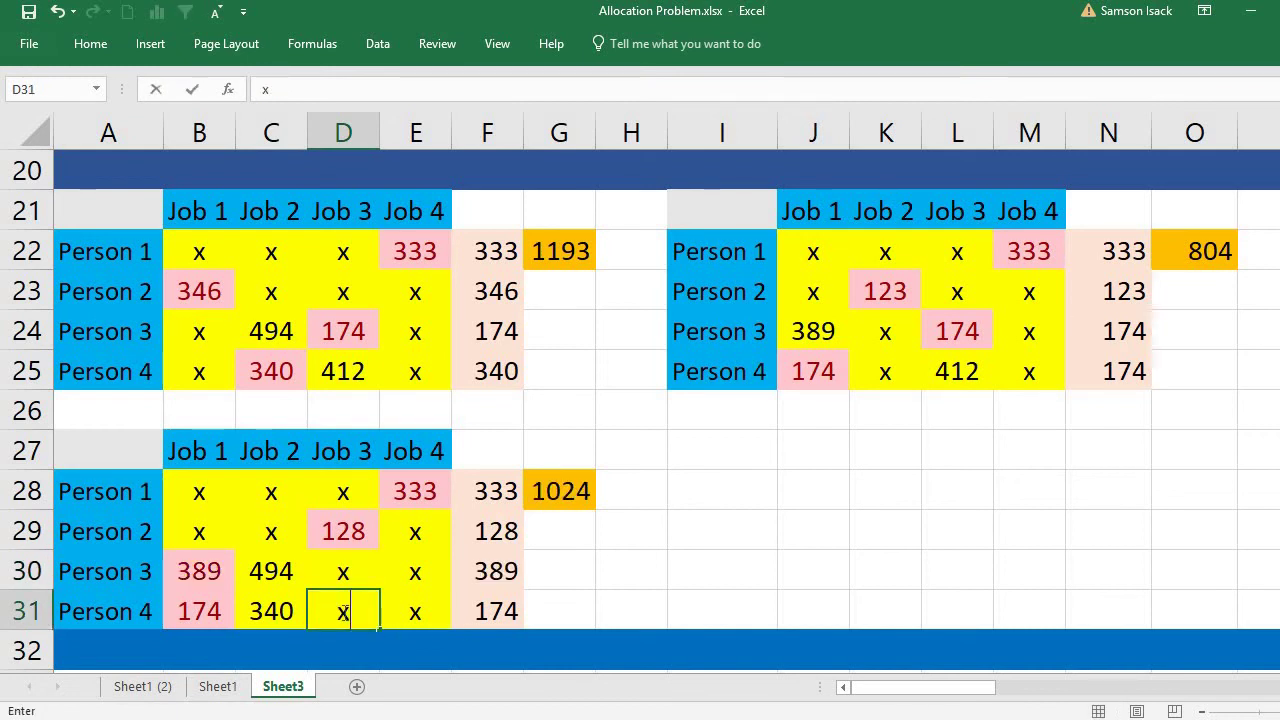
Step: Compare the three Person 2 branches' lower bound totals in G22, O22 and G28, and select the Job 2 branch table, I21:O26
click(222, 449)
click(572, 491)
click(569, 250)
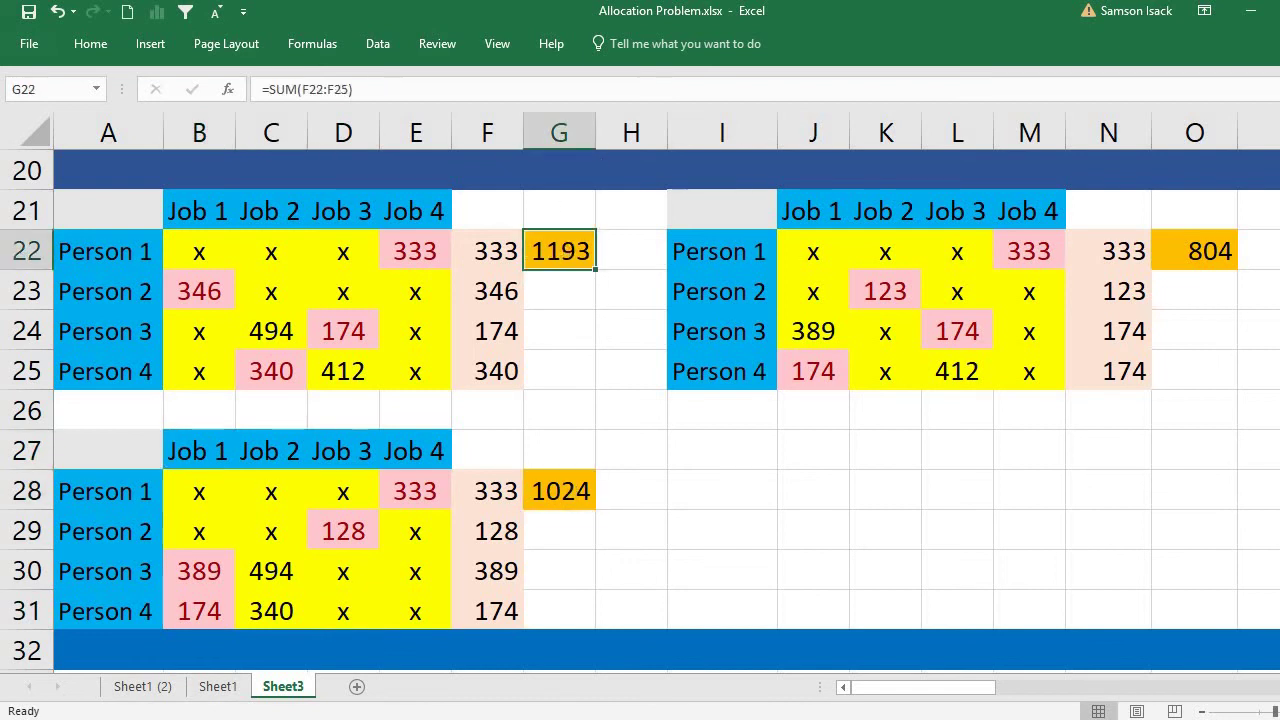
click(1225, 246)
click(576, 494)
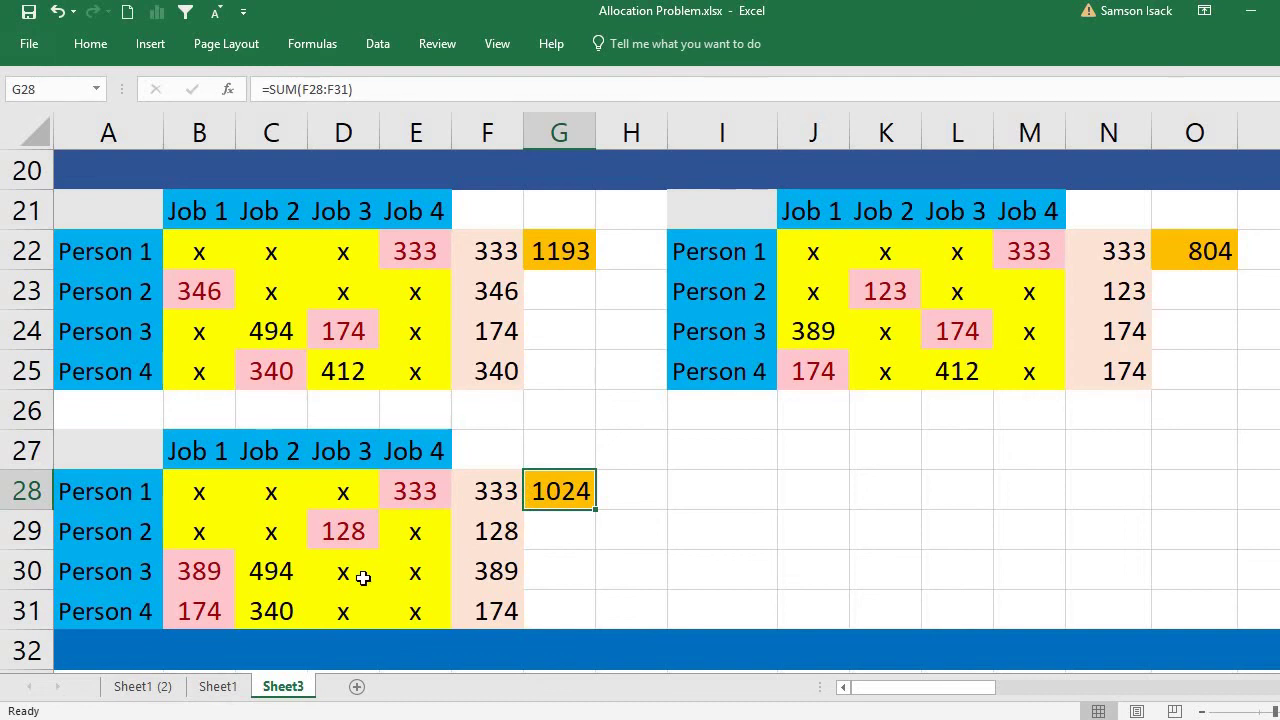
drag(754, 218, 1185, 408)
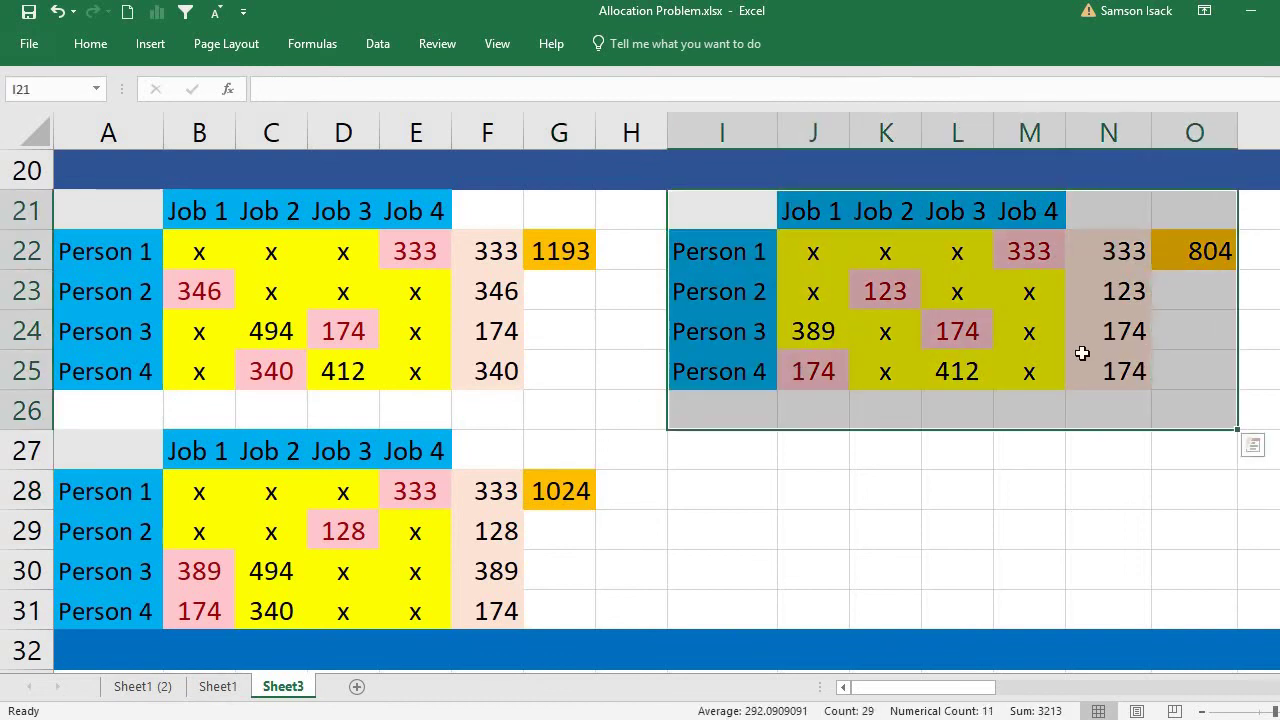
Step: Copy the Person 2–Job 2 branch table (I21:O25) and paste it at A33 for branching on Person 3
click(1210, 260)
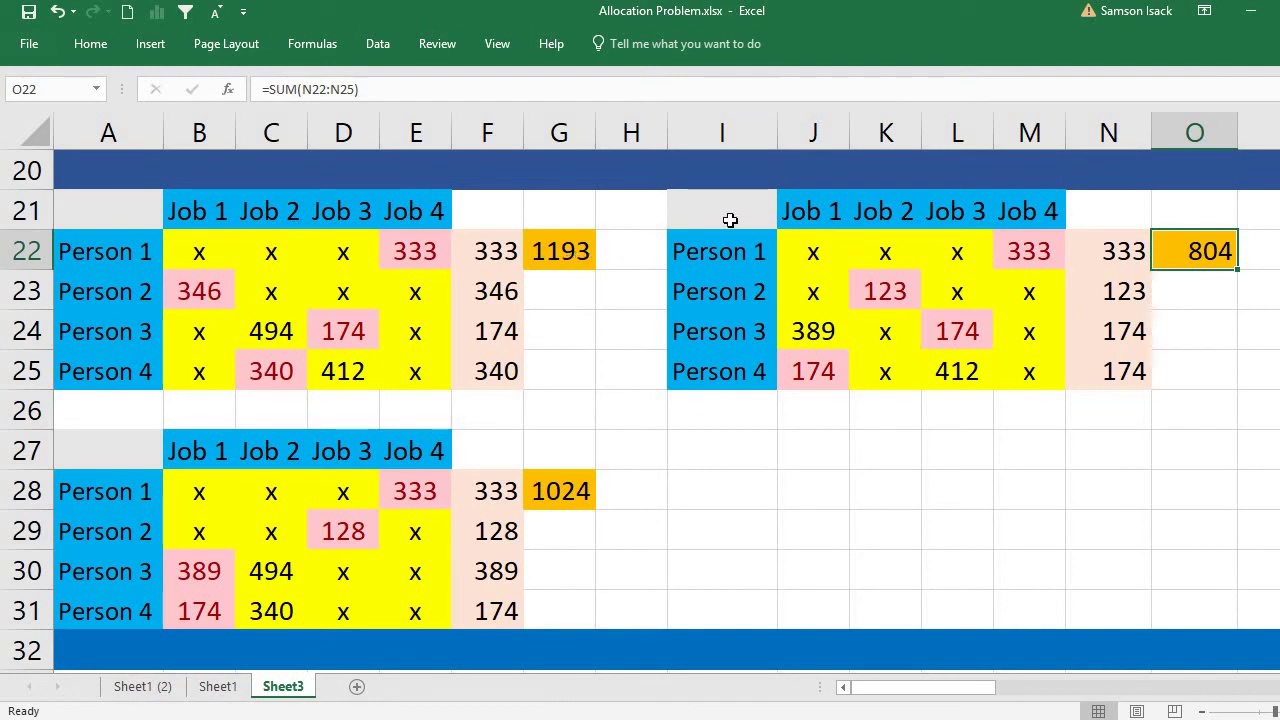
drag(731, 217, 1240, 383)
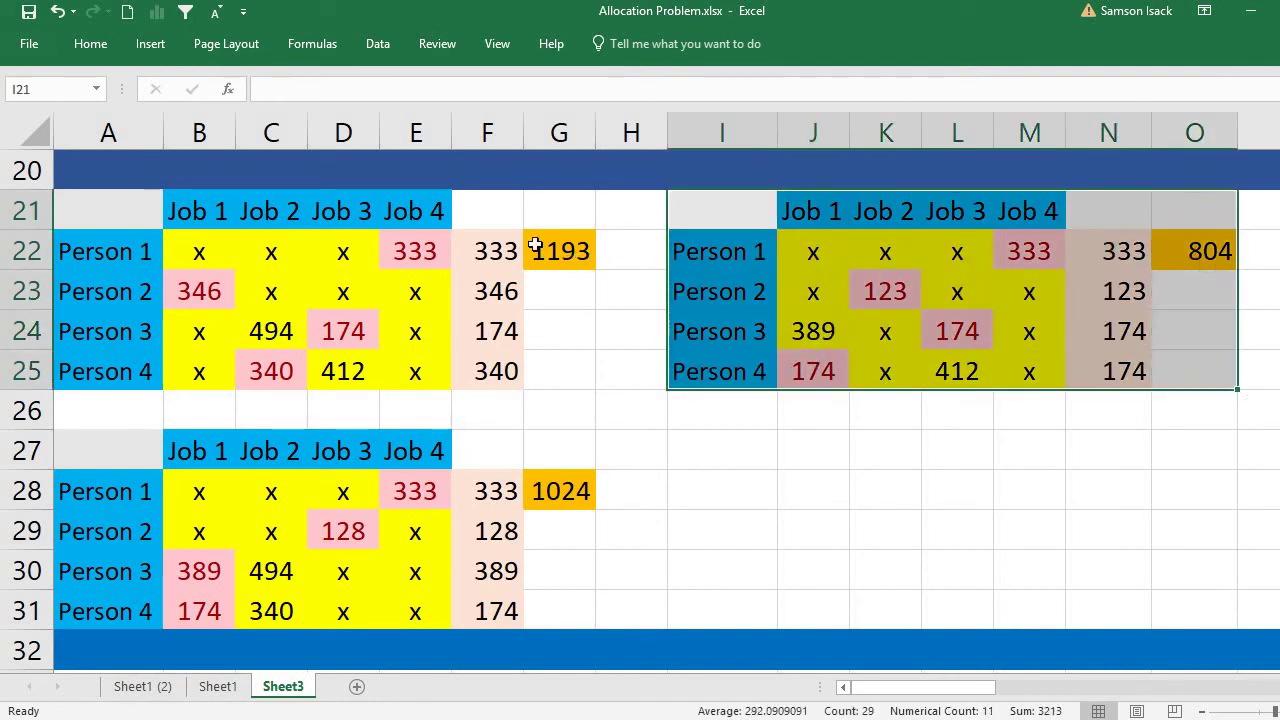
right_click(1086, 287)
click(1165, 330)
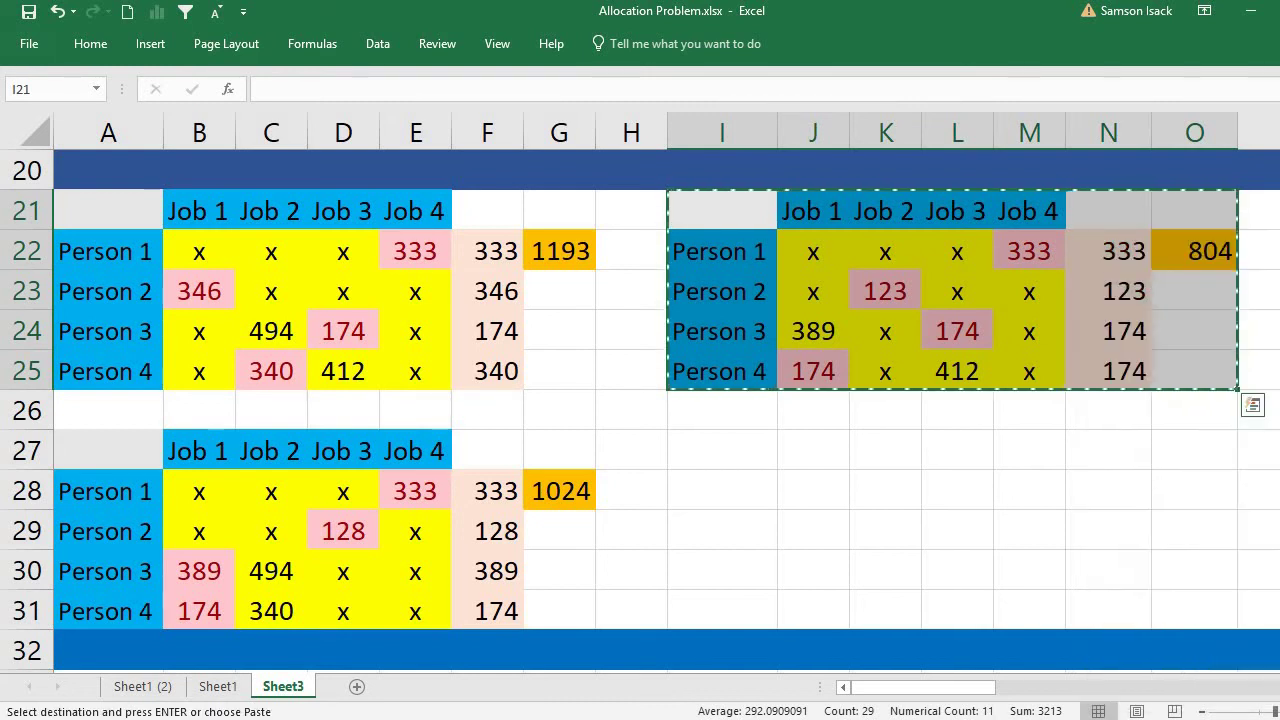
scroll(105, 368, down, 4)
scroll(105, 368, up, 2)
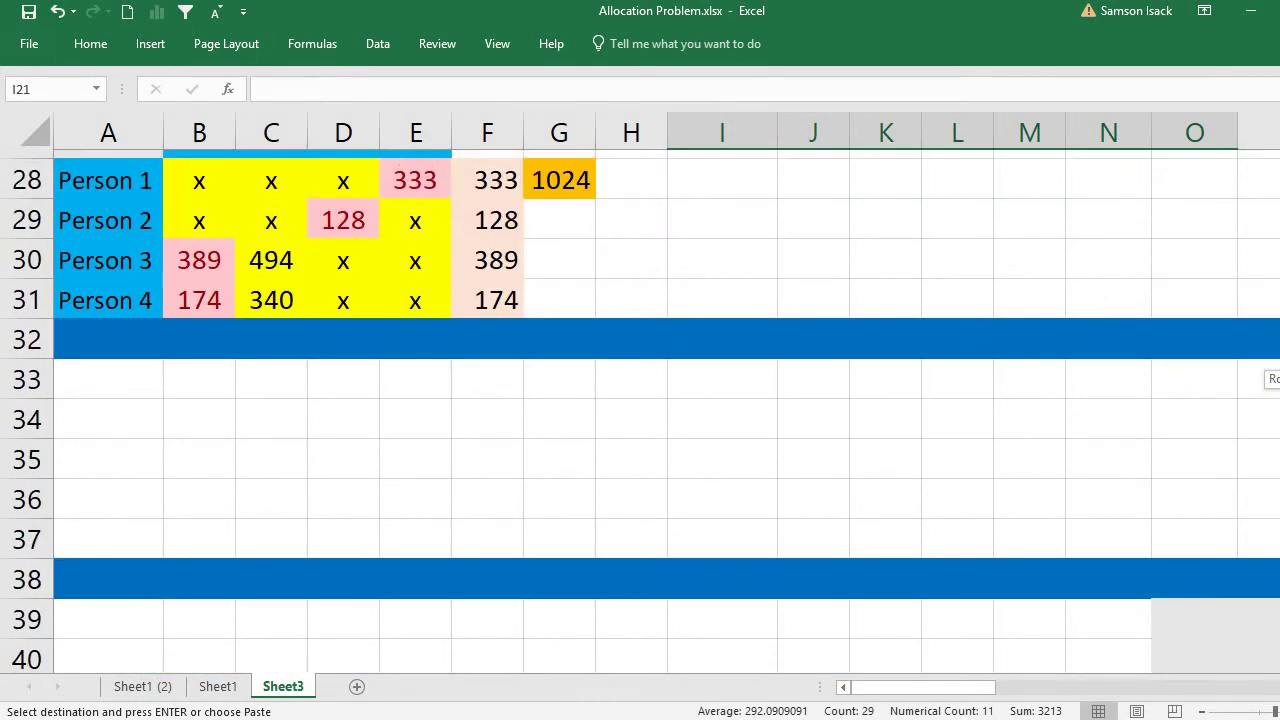
right_click(105, 368)
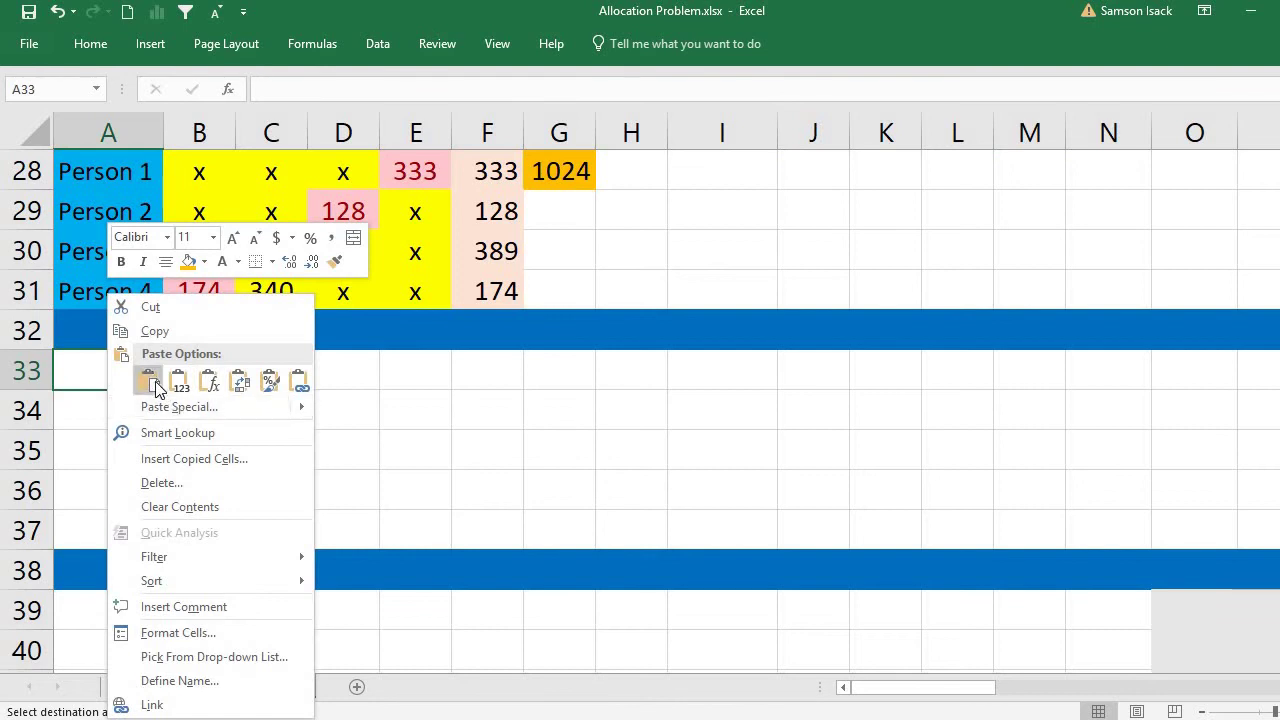
click(145, 376)
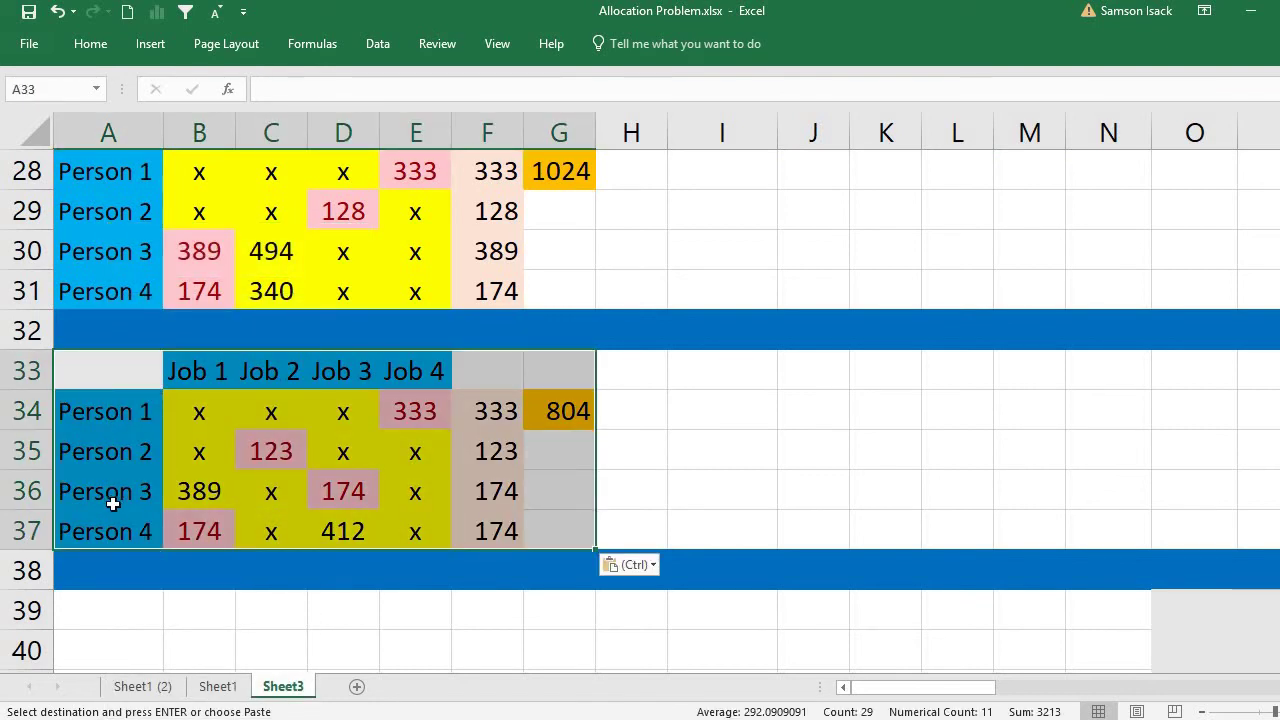
Step: Examine the A33 table for Person 3's available jobs (B36 and D36) and the fixed assignments of Persons 1 and 2 (E34 and C35)
click(193, 500)
click(337, 489)
click(220, 490)
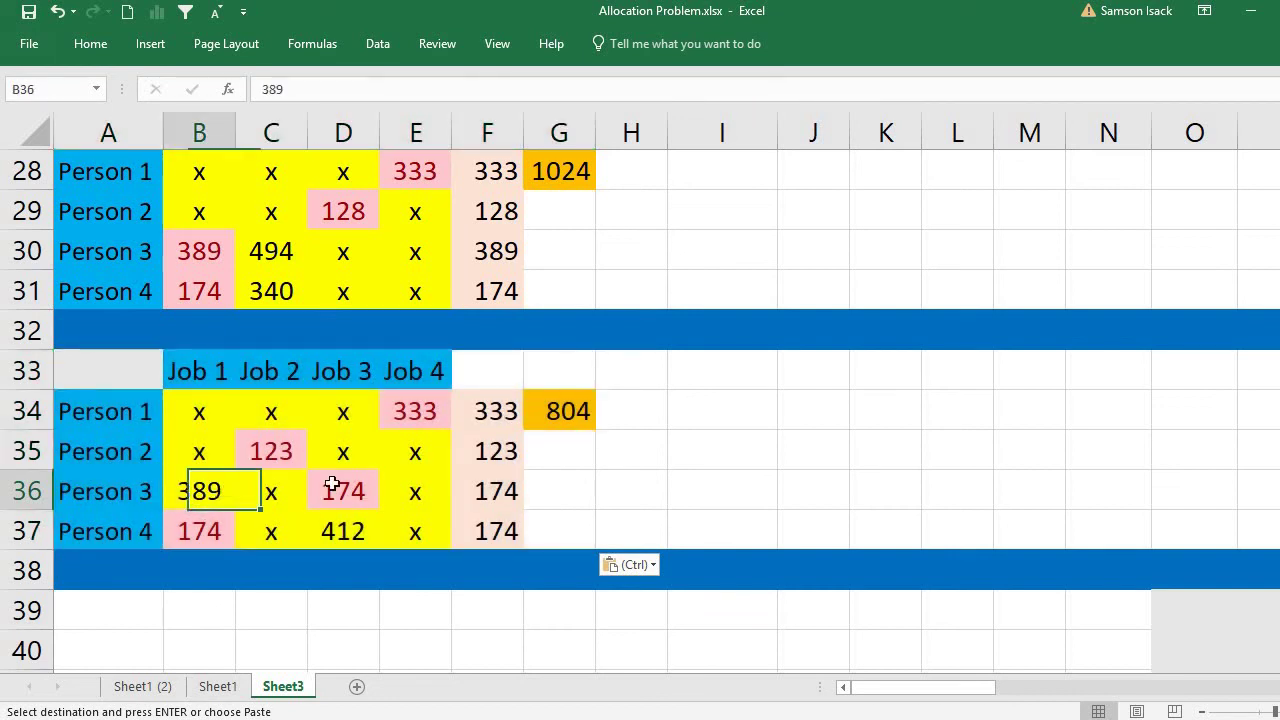
click(353, 484)
click(219, 488)
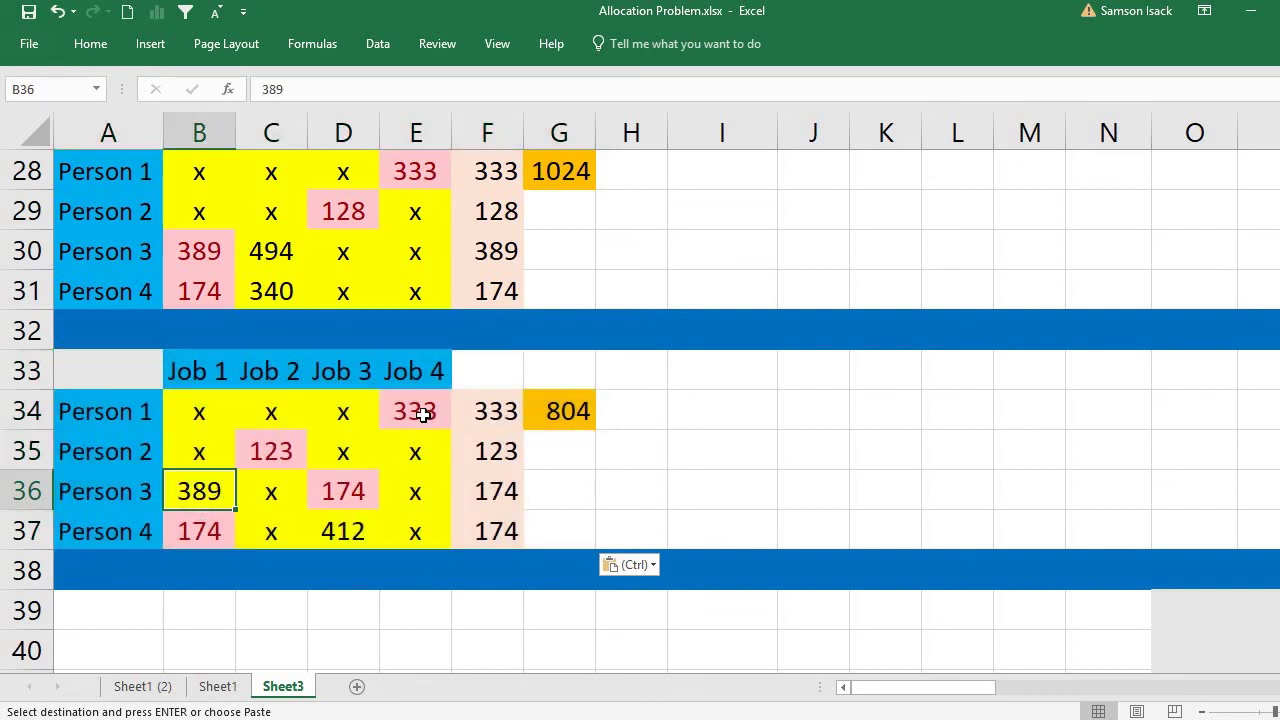
click(422, 410)
click(288, 450)
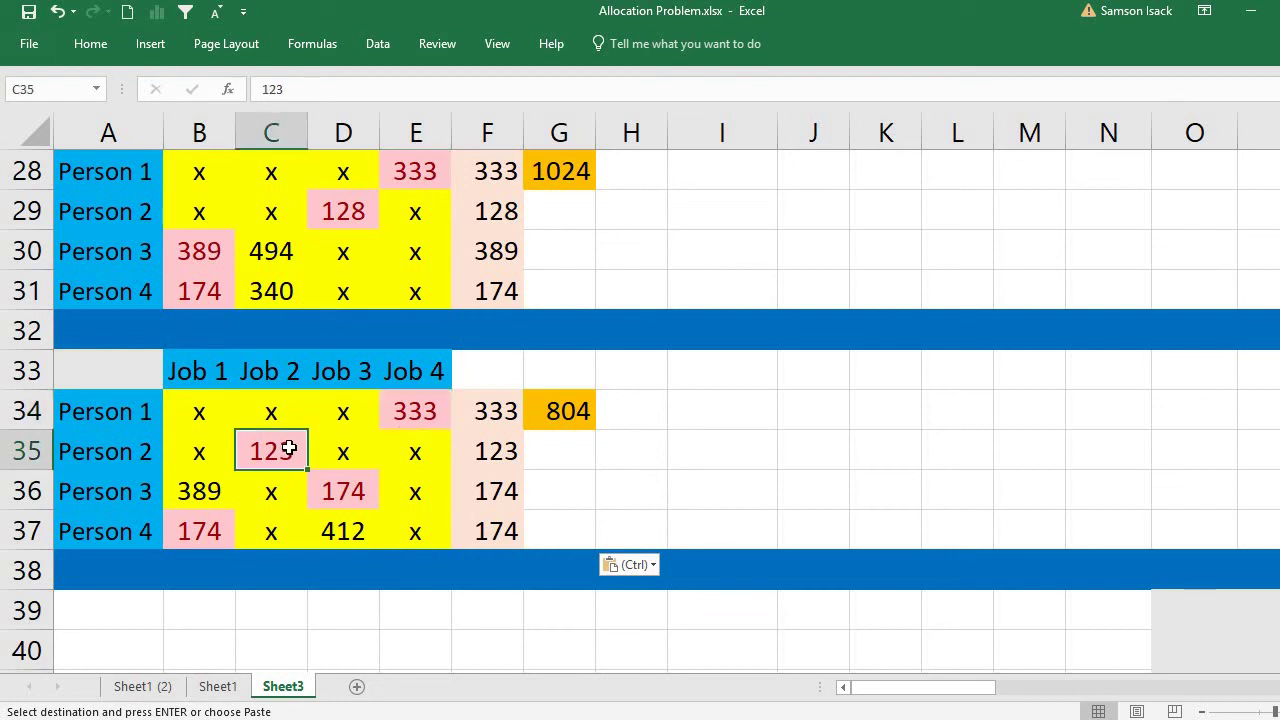
click(418, 410)
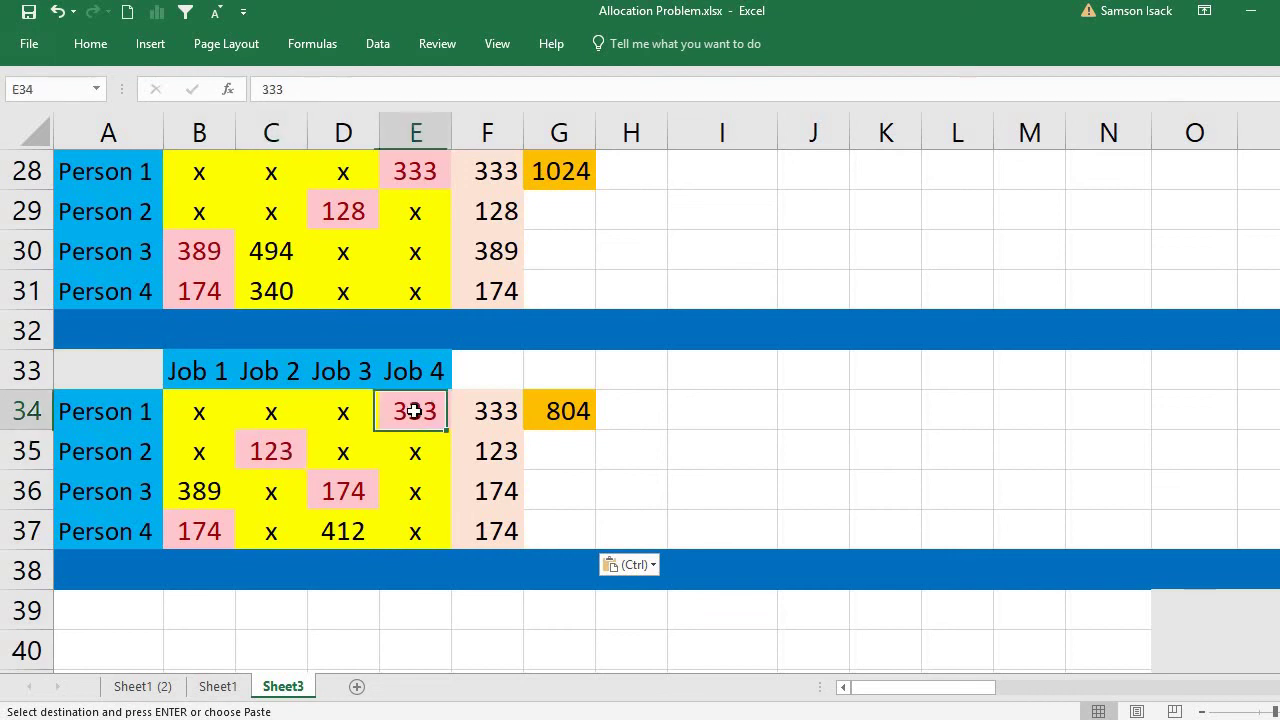
click(256, 450)
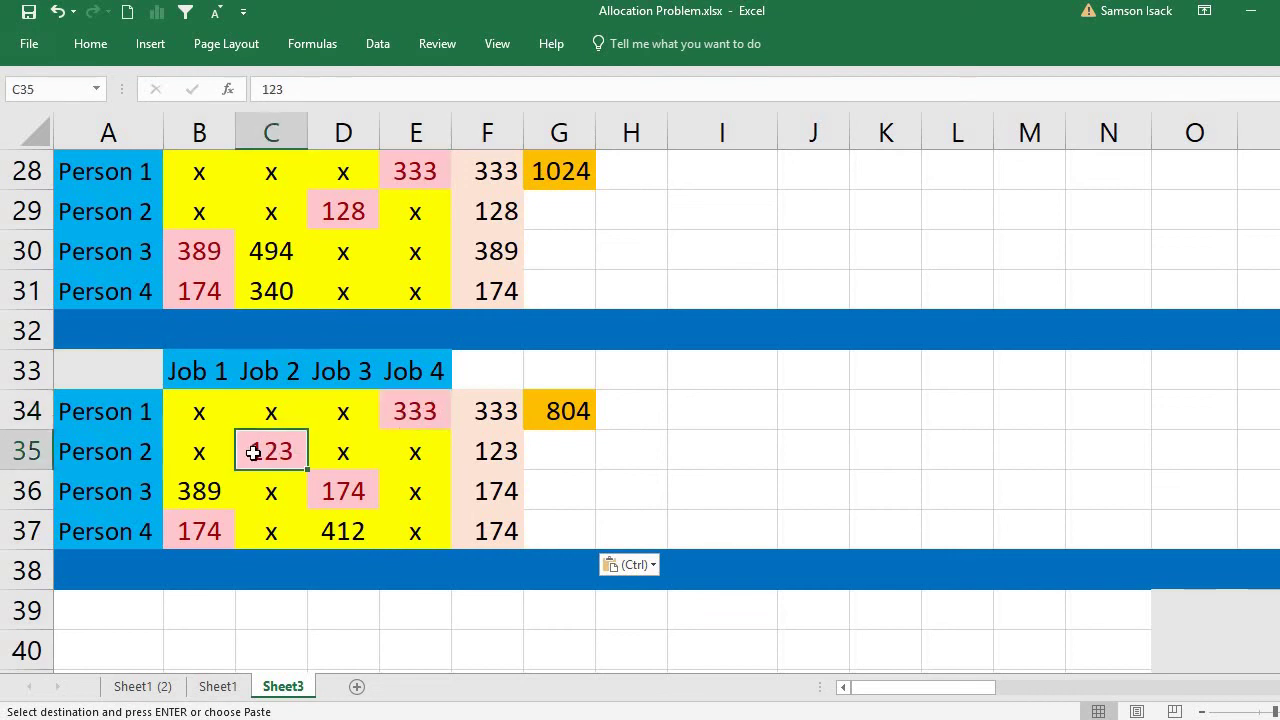
click(192, 497)
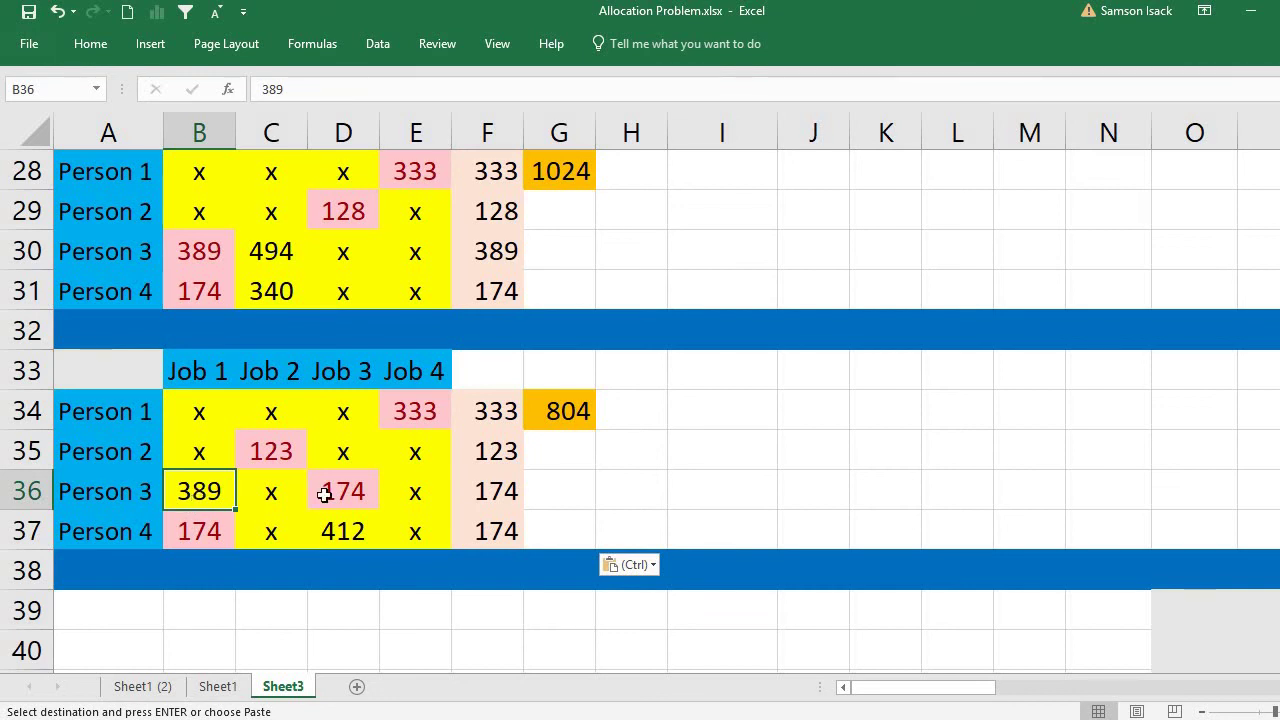
Step: Paste a second copy of the branch table at I33
right_click(820, 371)
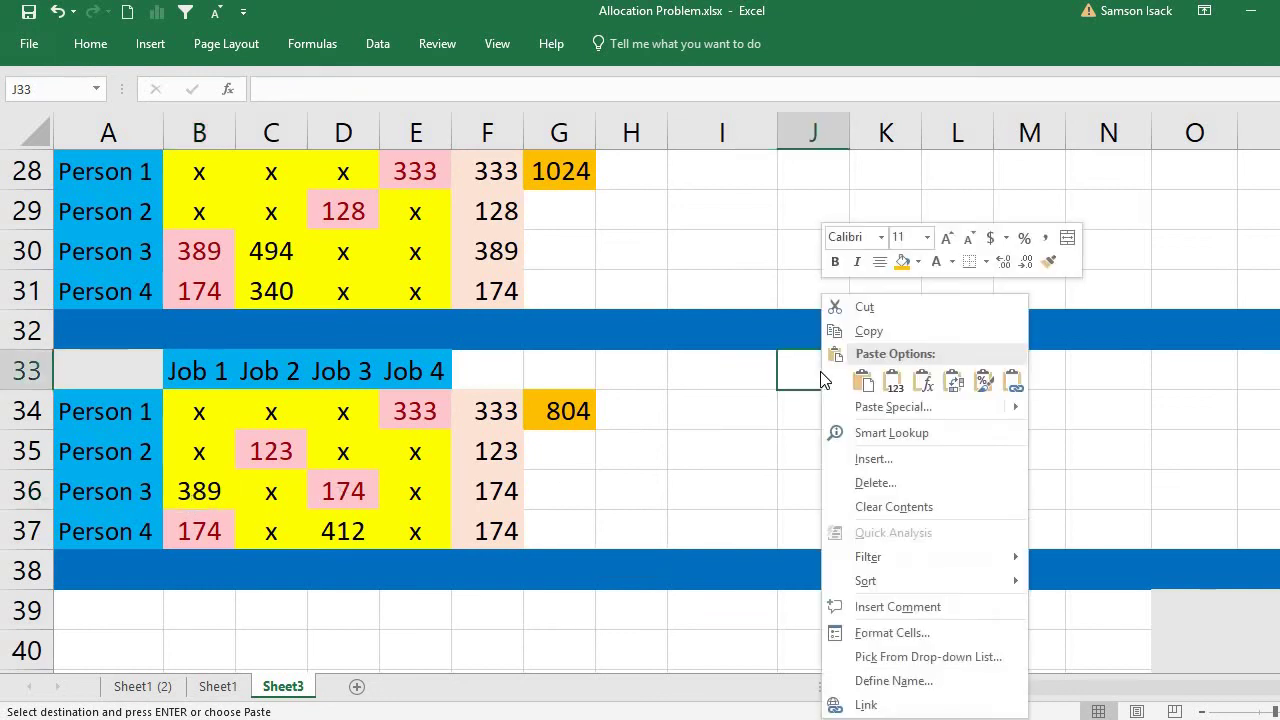
click(735, 381)
click(736, 375)
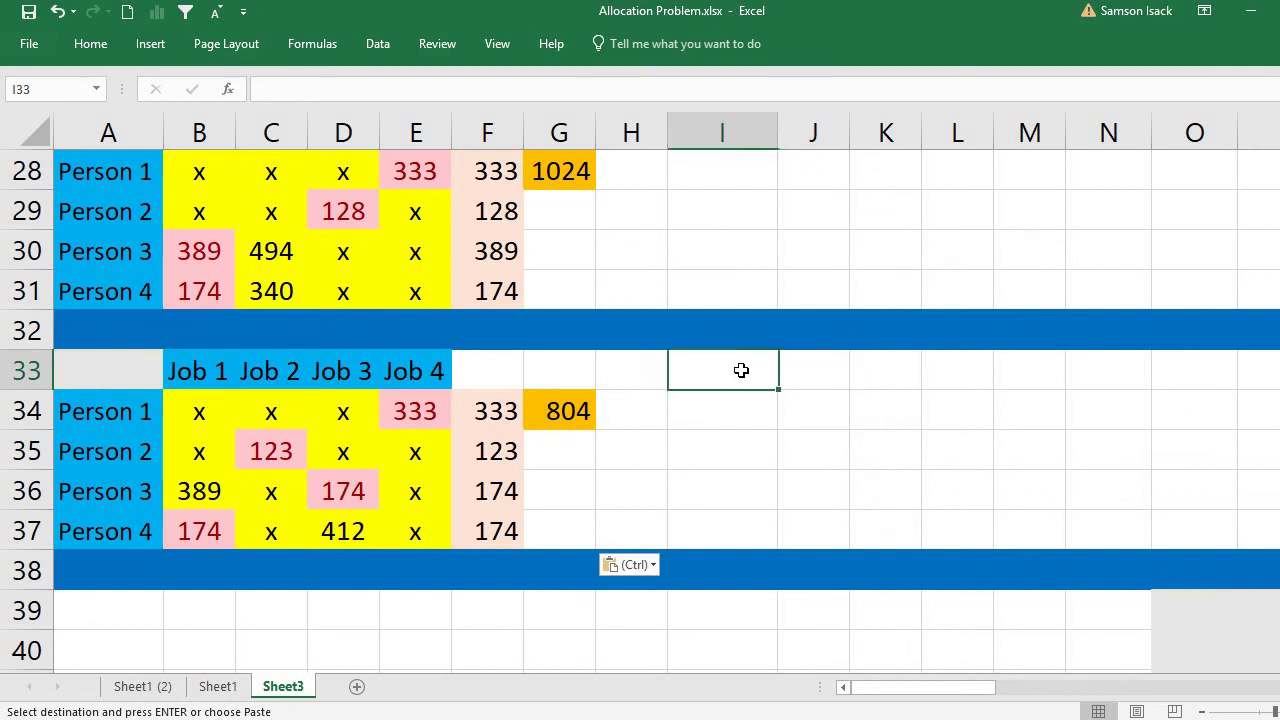
right_click(736, 375)
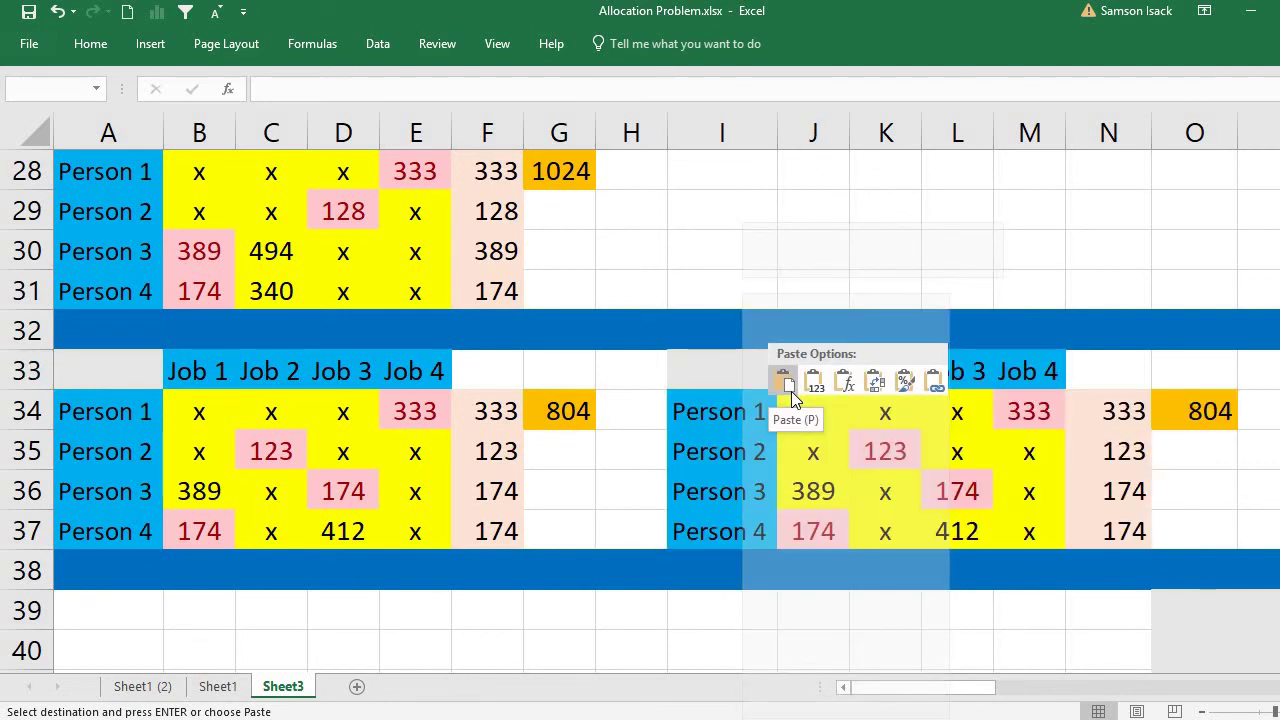
click(789, 386)
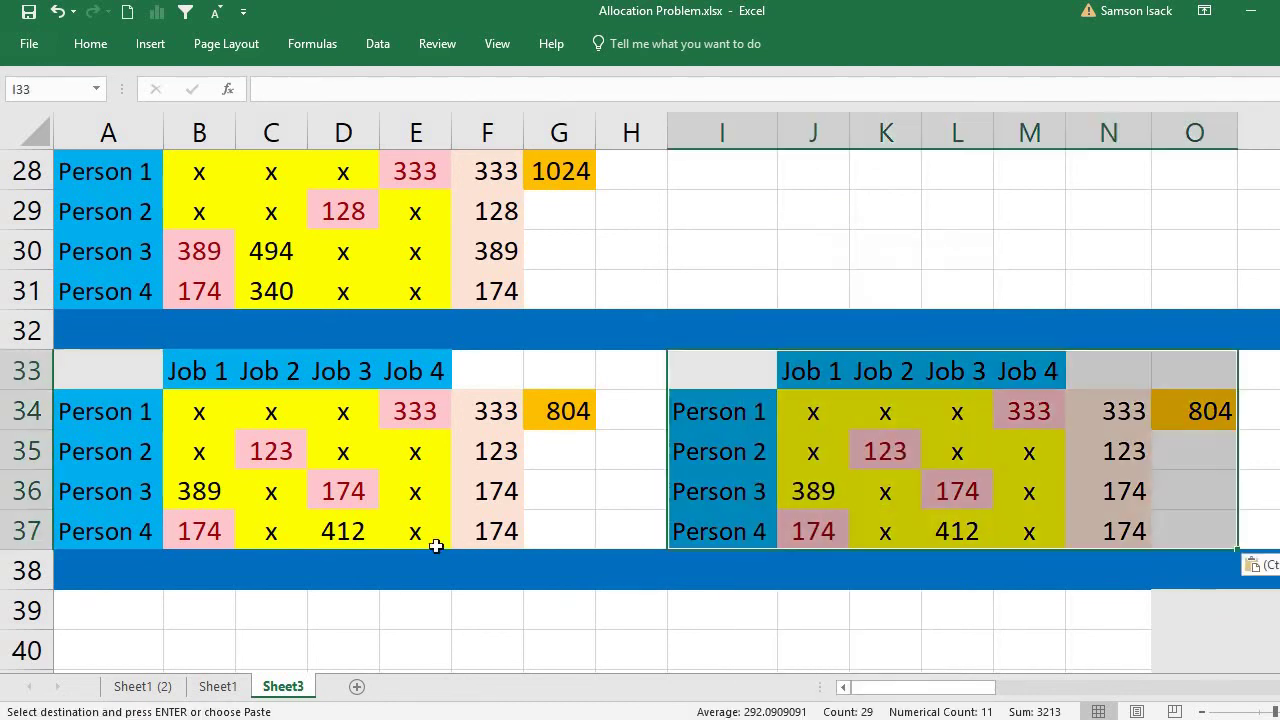
Step: In the A33 table, assign Job 1 to Person 3 by replacing the Job 3 cost (D36) with x
click(368, 528)
click(205, 492)
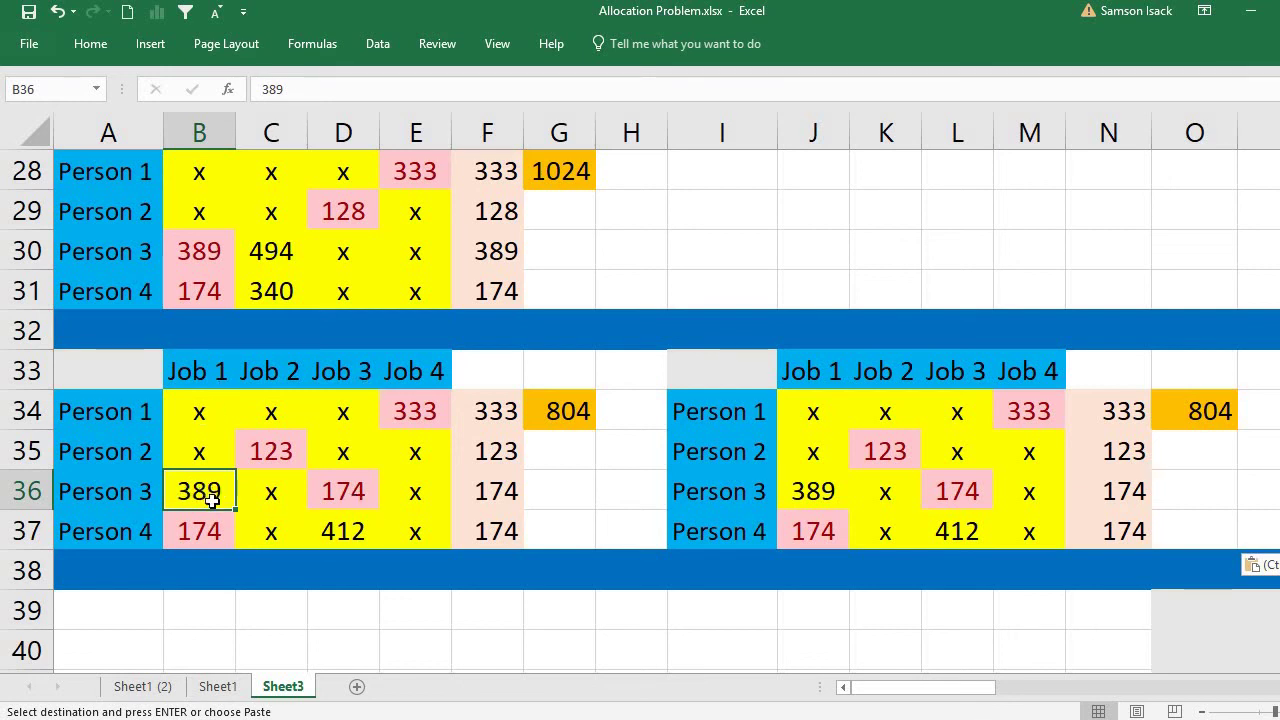
click(367, 490)
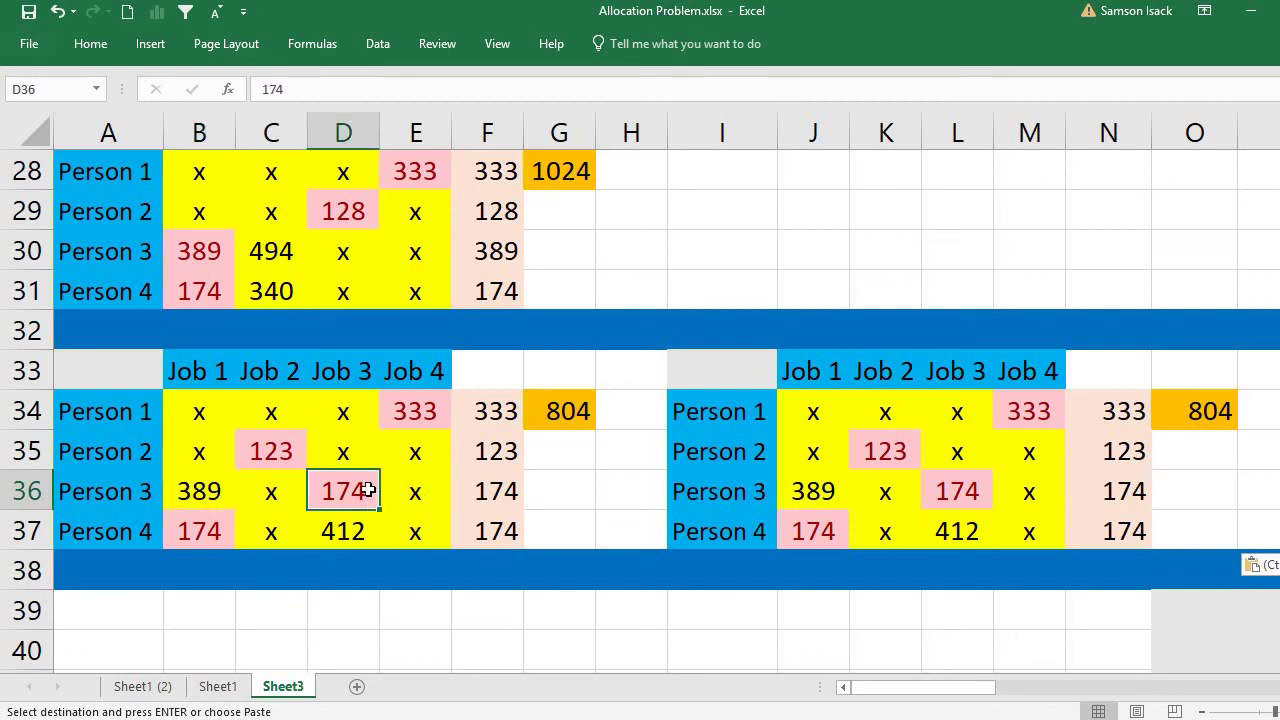
text(x)
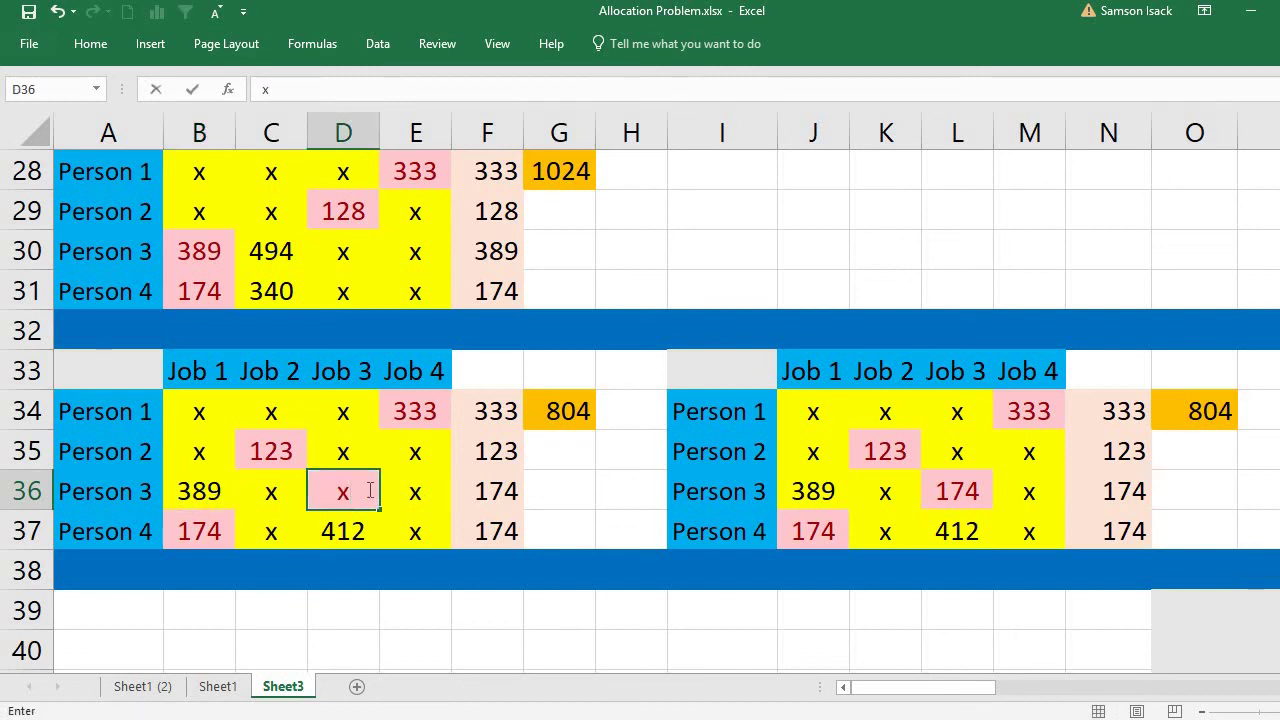
click(200, 530)
click(210, 490)
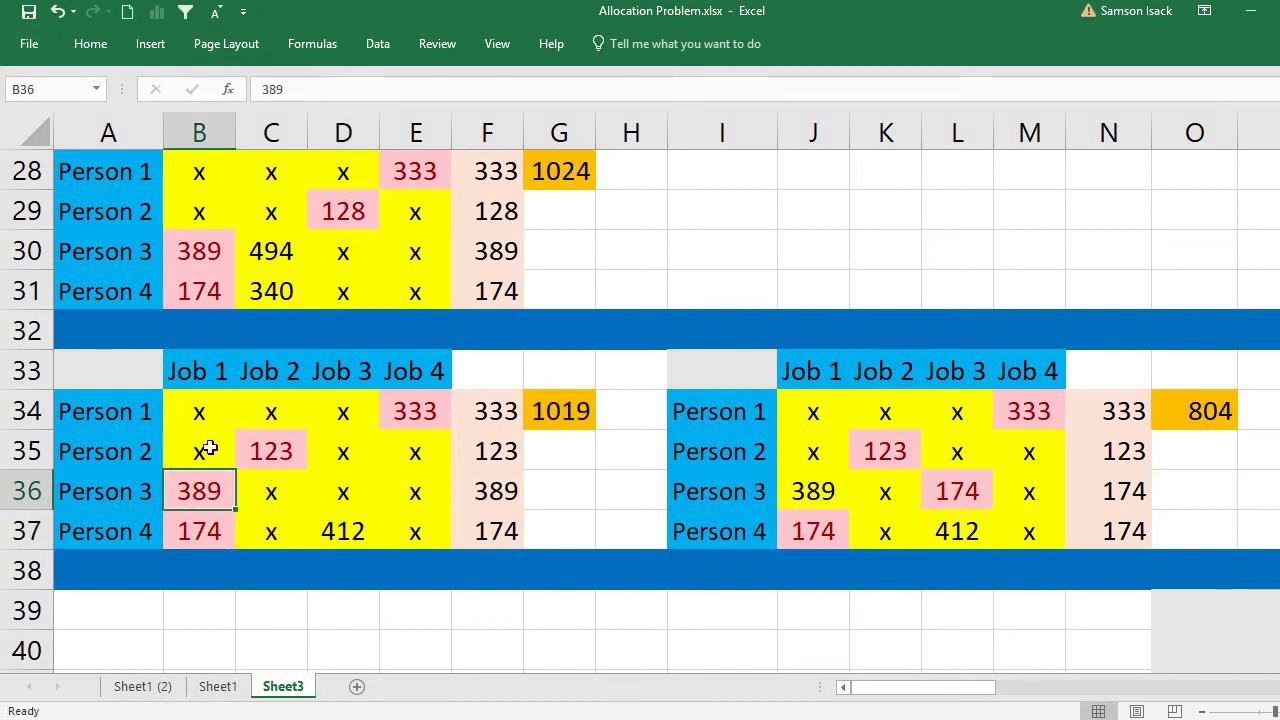
Step: Replace Person 4's Job 1 cost (B37) with x, and check the lower bound total in G34
click(188, 540)
text(x)
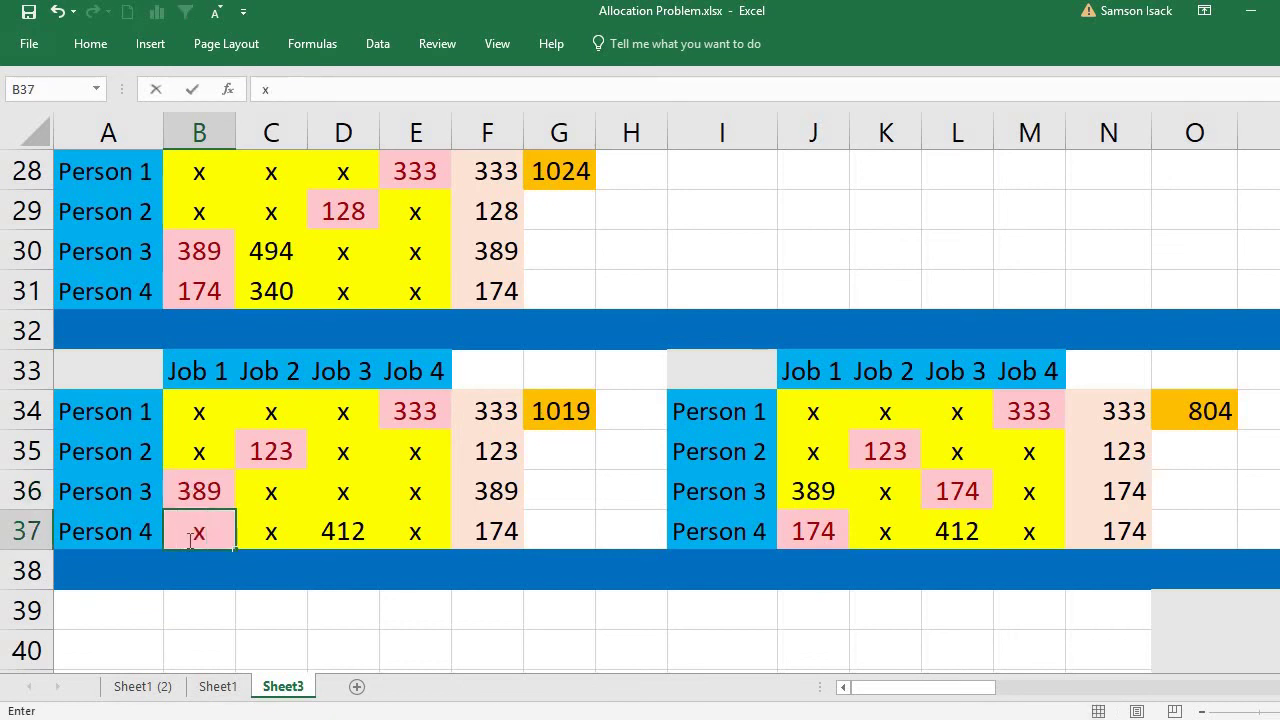
click(257, 531)
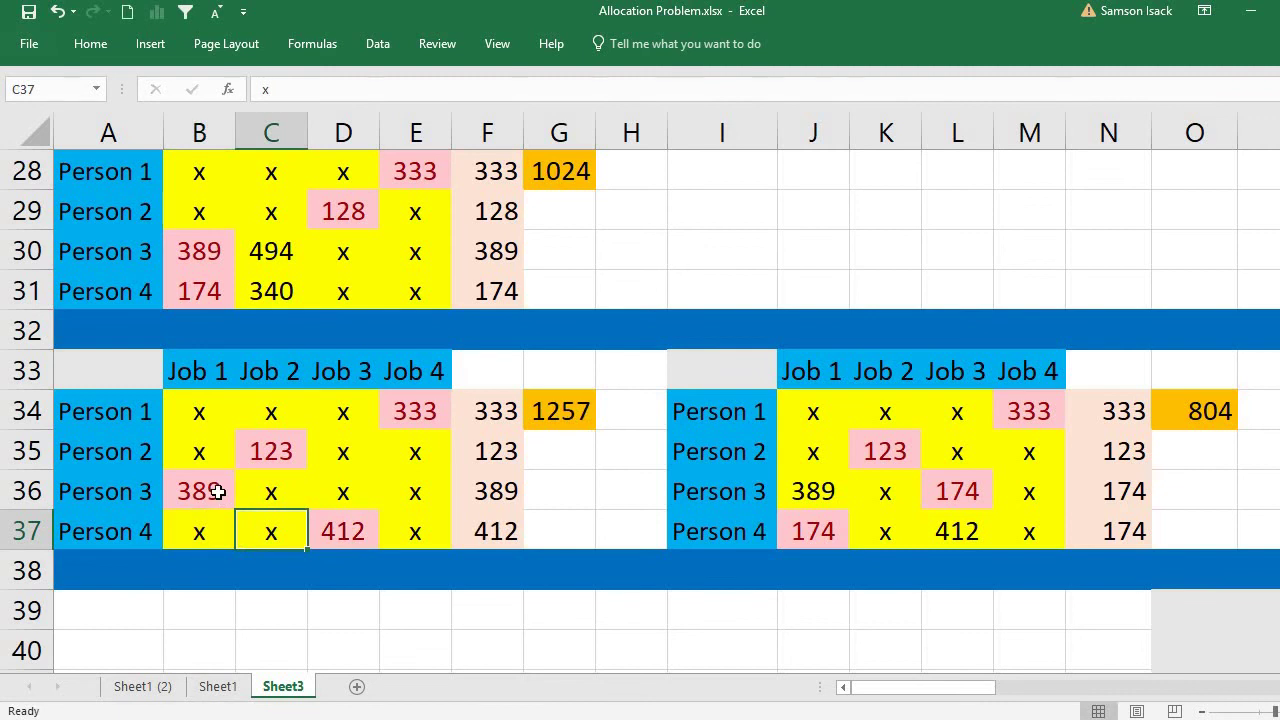
click(216, 491)
click(563, 409)
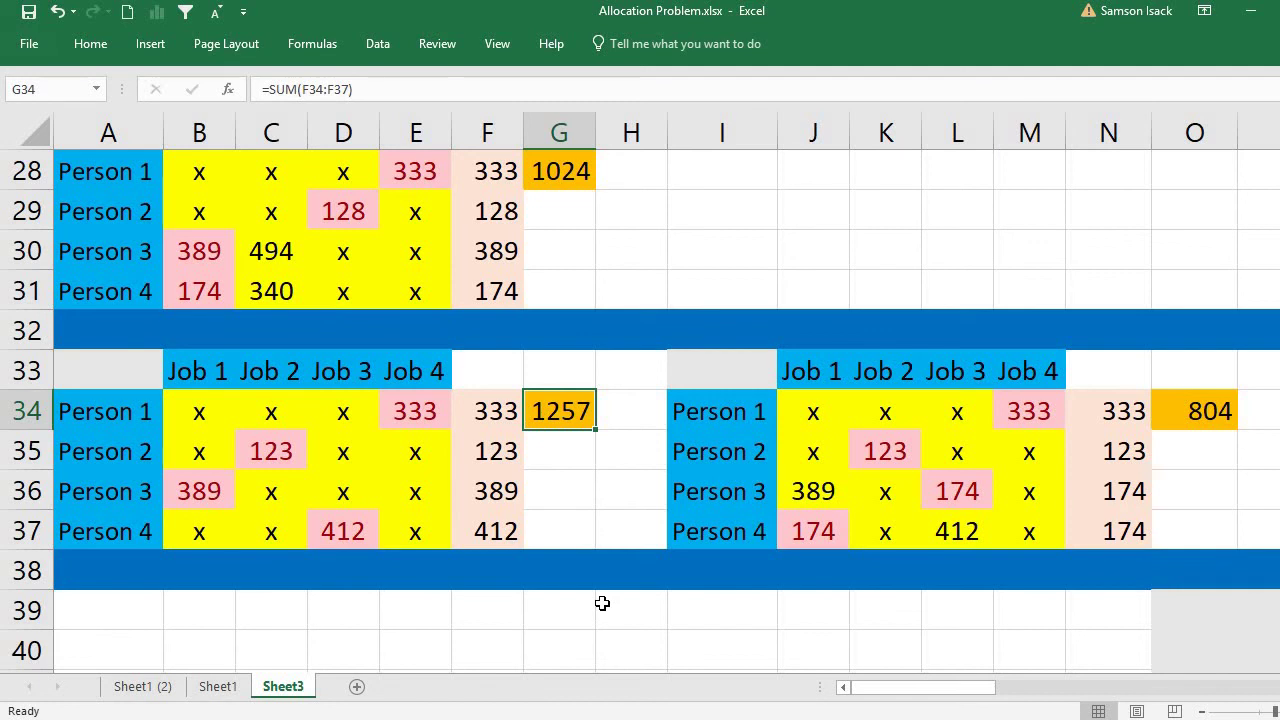
Step: In the I33 table, assign Job 3 to Person 3 by replacing the Job 1 cost (J36) with x
click(818, 488)
click(958, 490)
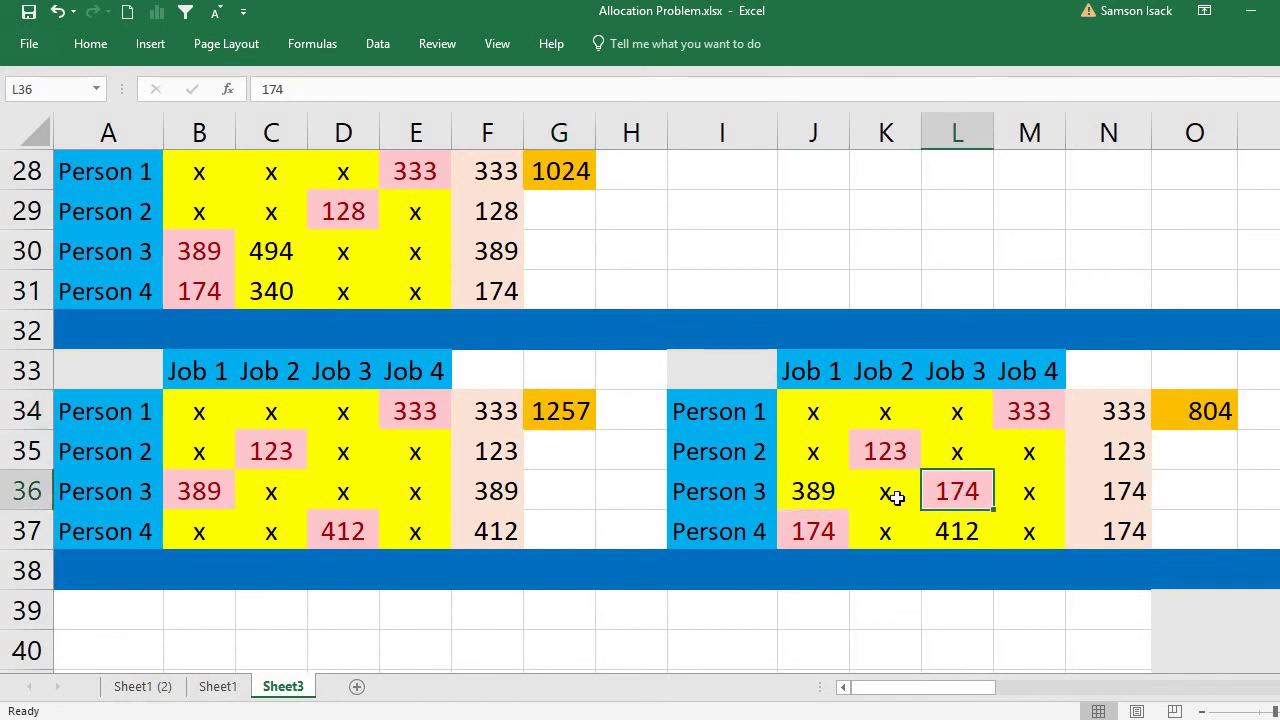
click(841, 490)
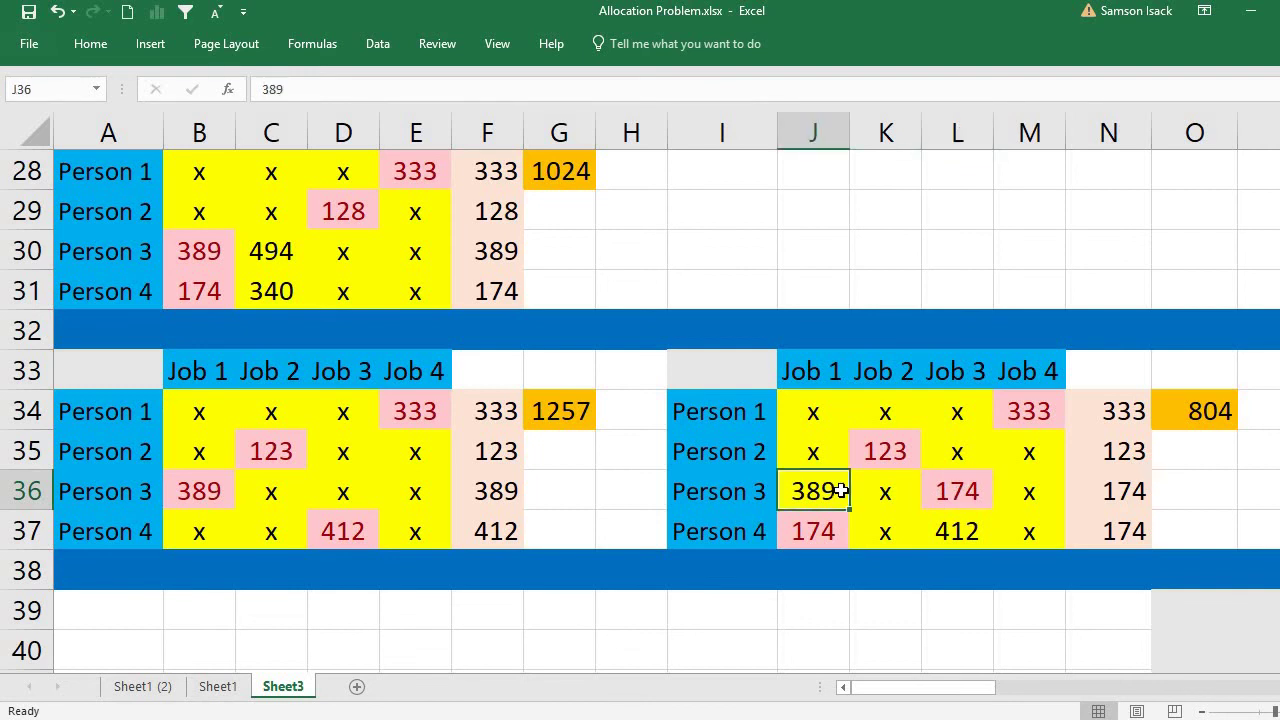
text(x)
key(Return)
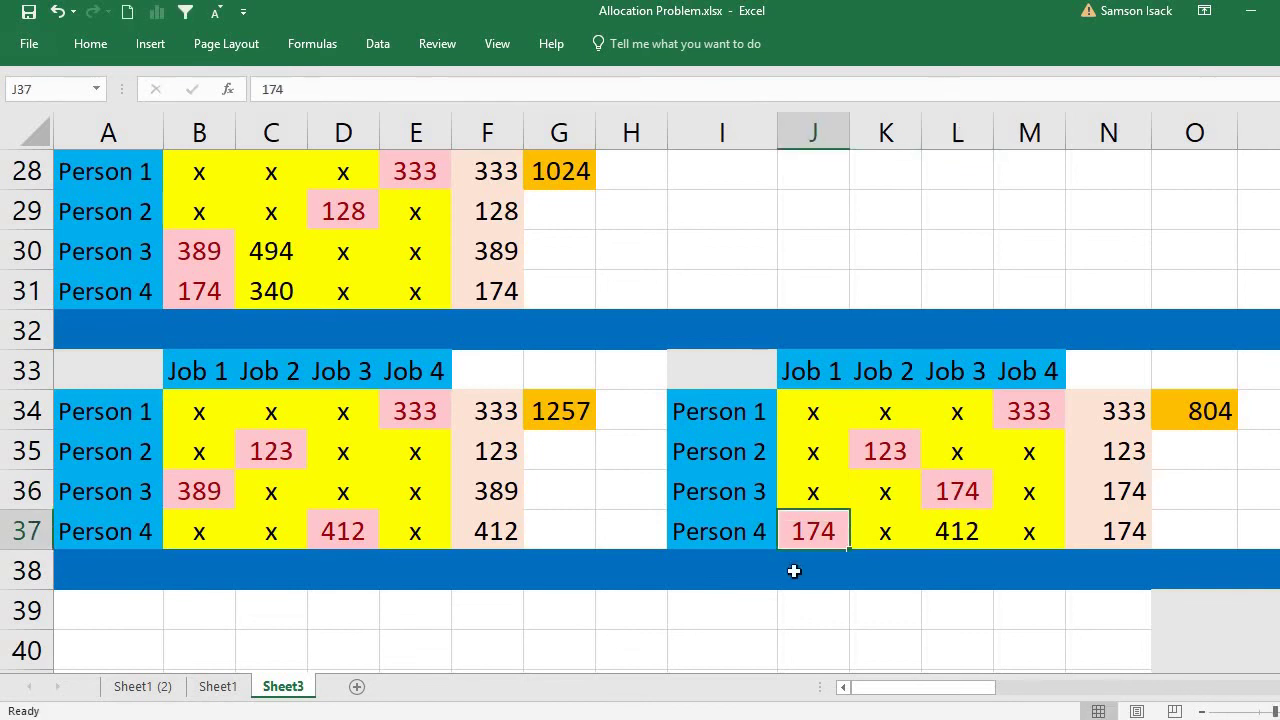
Step: Replace Person 4's Job 3 cost (L37) with x
click(958, 497)
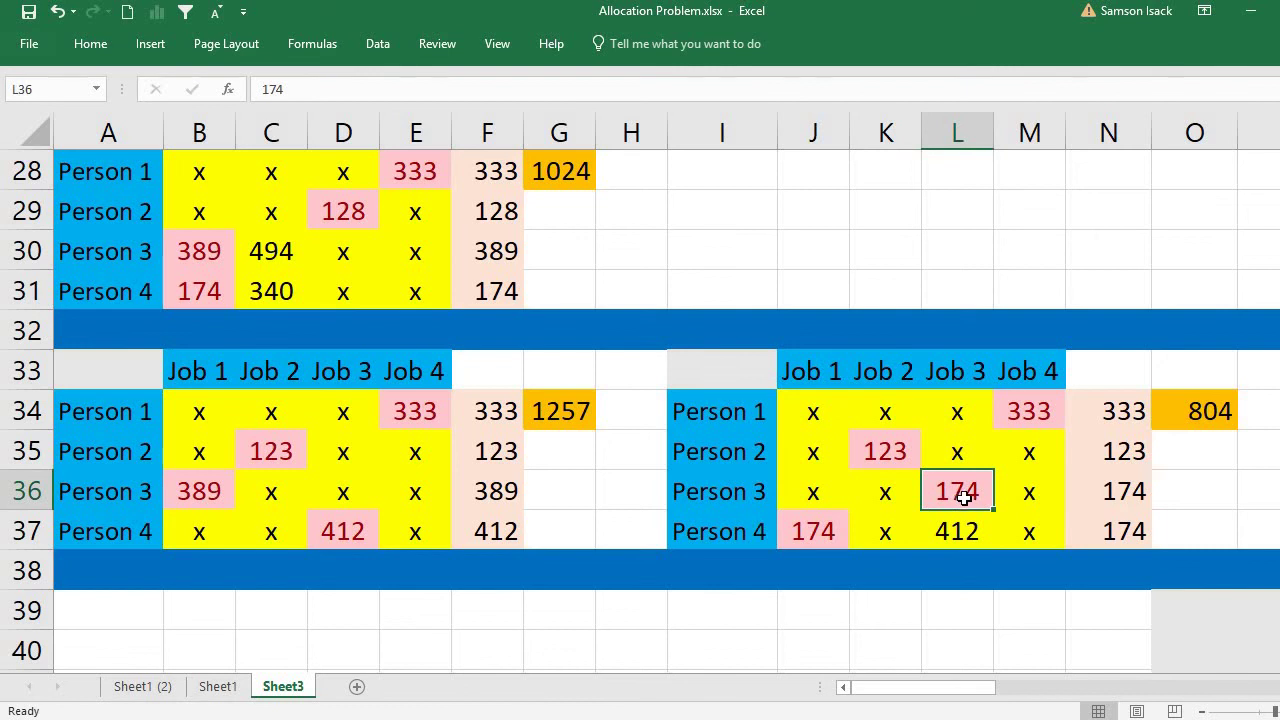
click(960, 532)
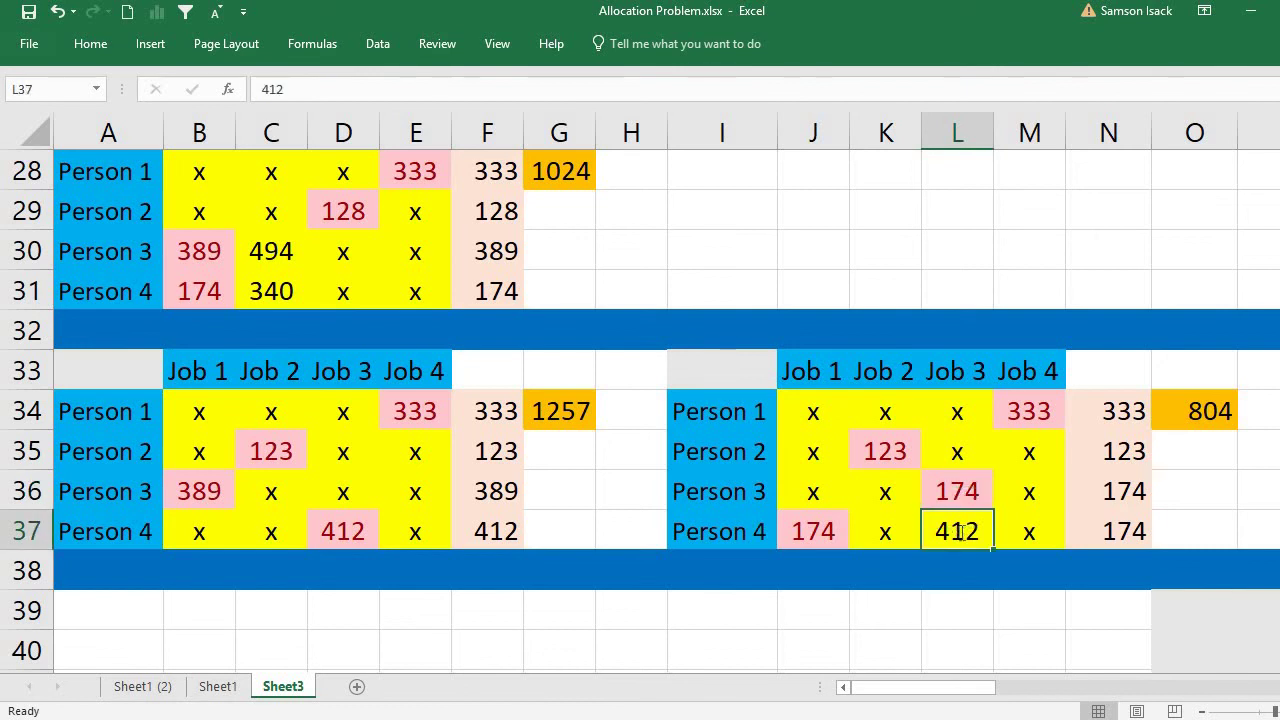
text(x)
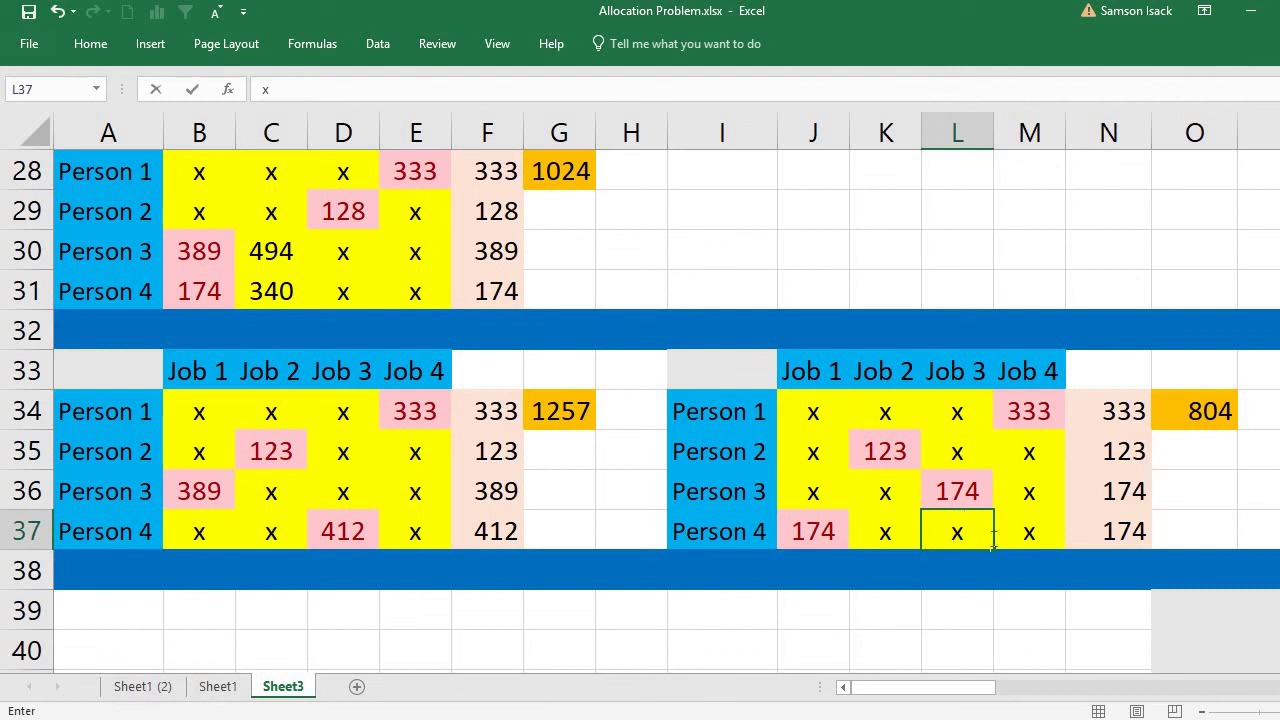
key(Return)
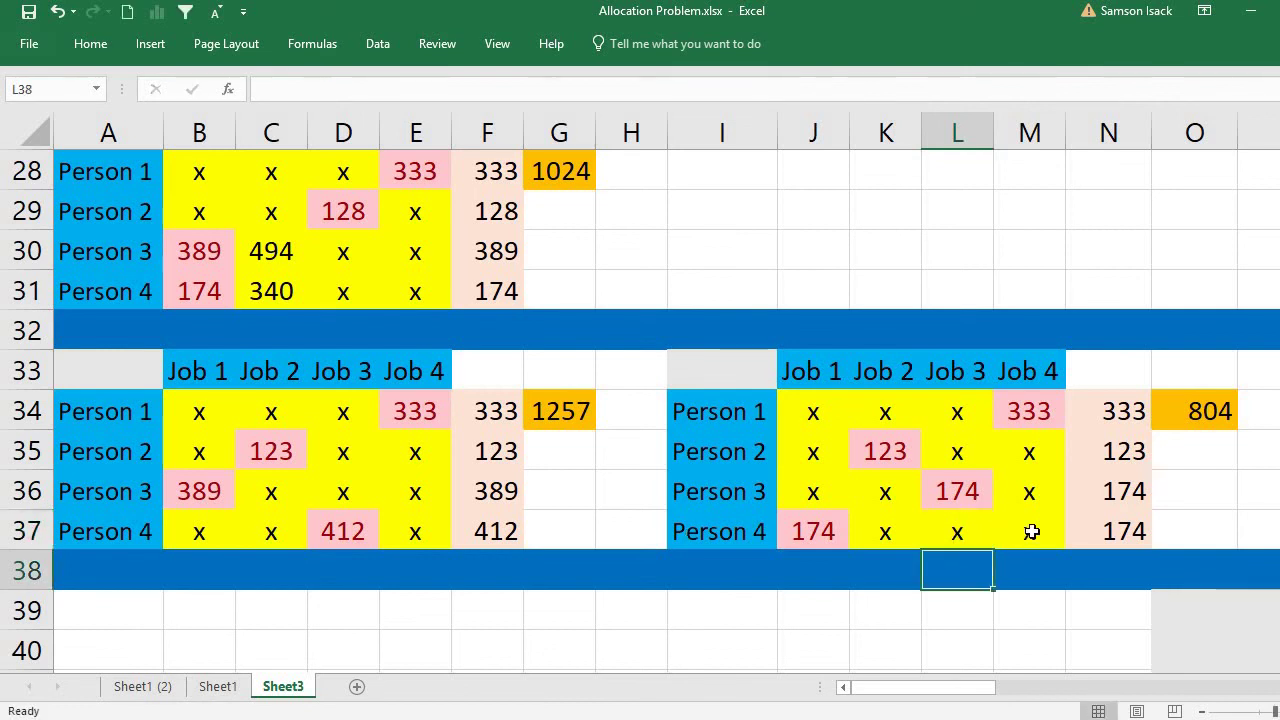
Step: Compare the two Person 3 branches' totals in O34 and G34, and select the Job 3 branch table, I33:O37
click(845, 447)
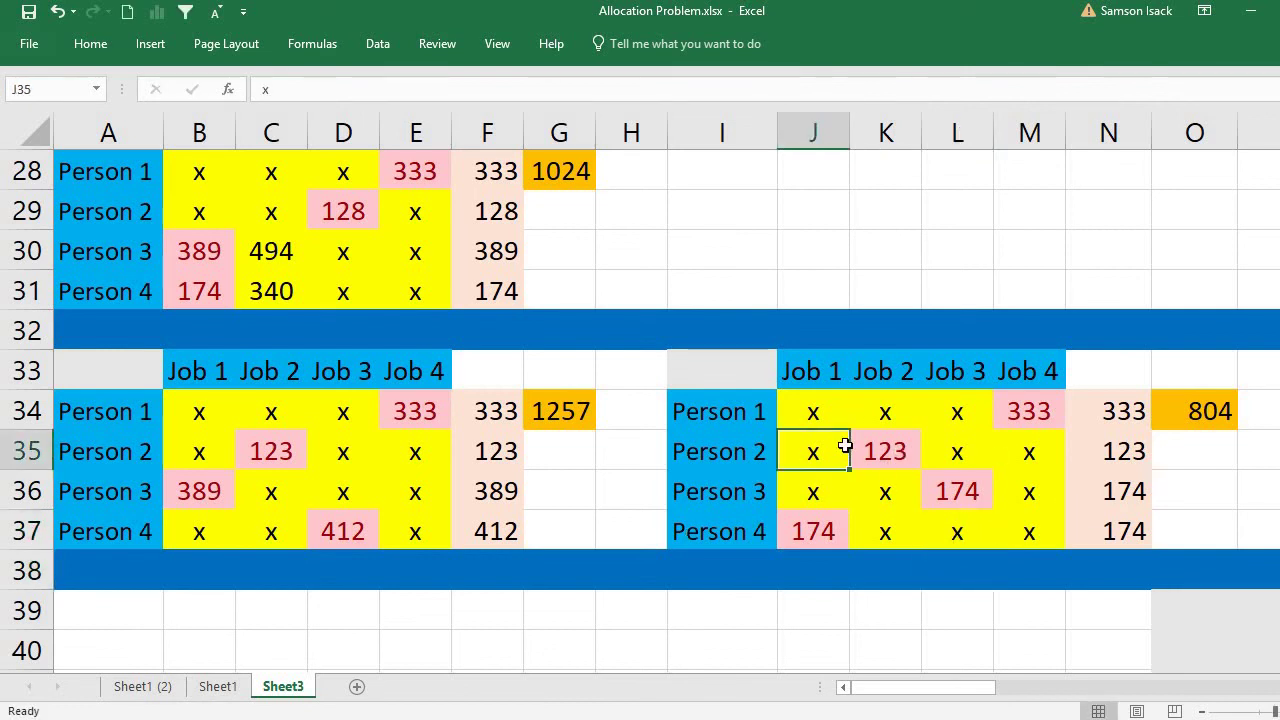
click(1220, 418)
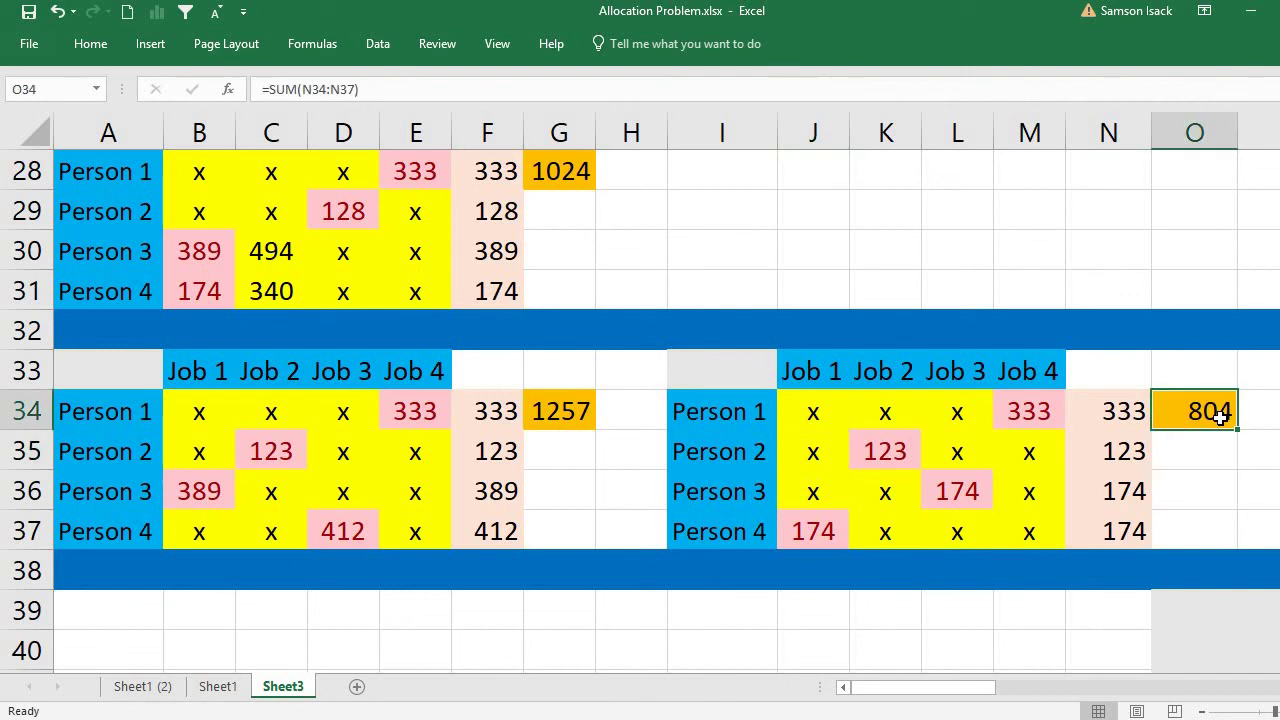
click(562, 414)
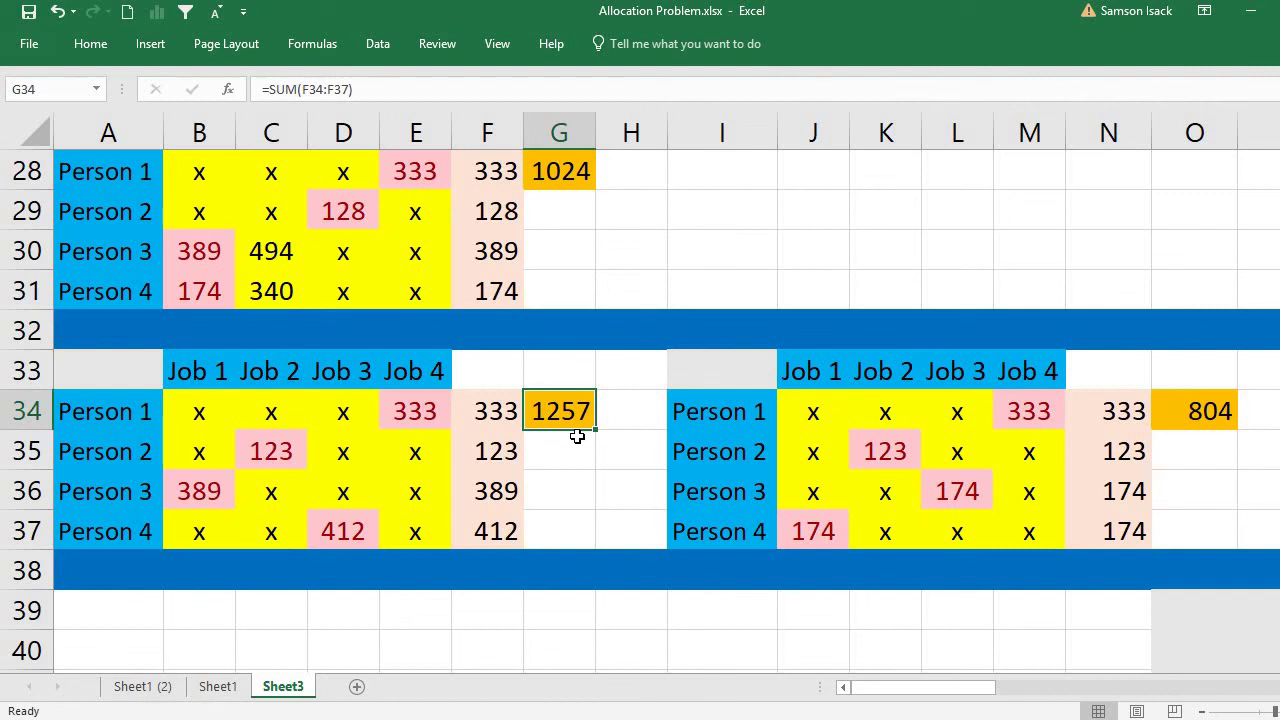
drag(752, 358, 1210, 532)
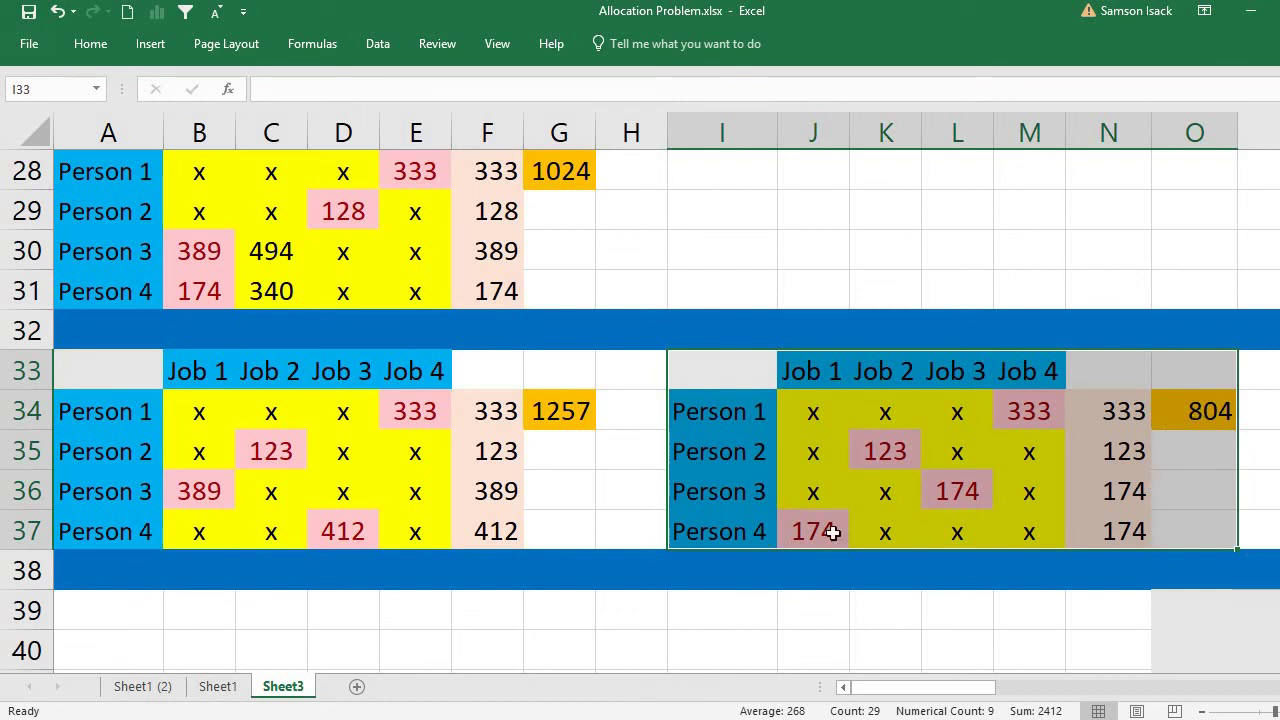
scroll(815, 435, down, 1)
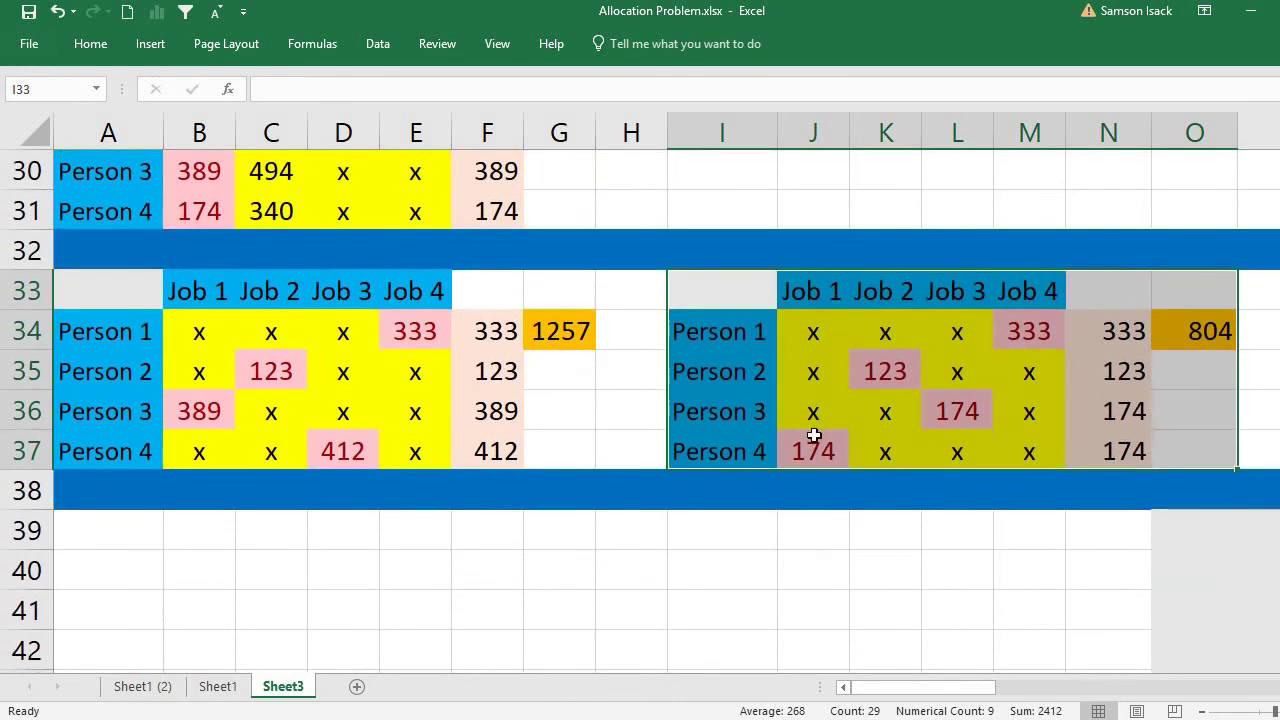
Step: Copy the Person 3 Job 3 branch table (I33:O37), with its formatting and formulas, to A39 as the Person 4 stage
click(815, 441)
drag(748, 297, 1175, 452)
right_click(980, 378)
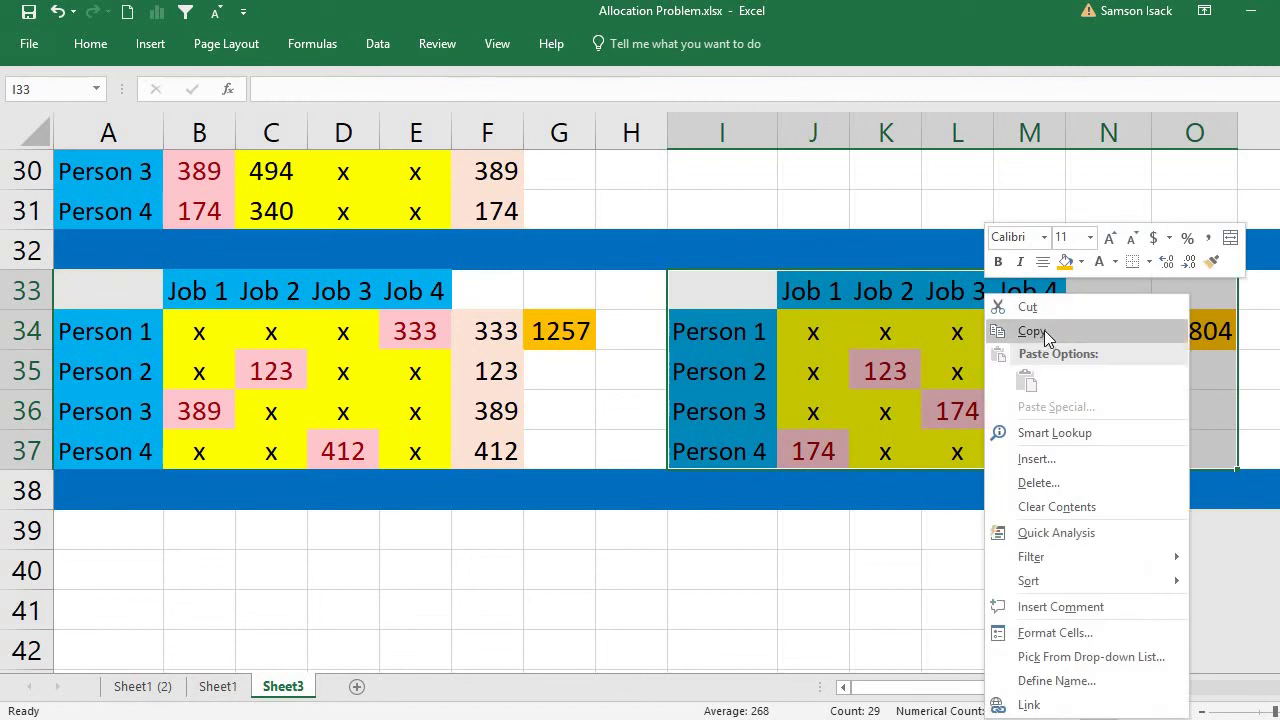
click(1023, 331)
click(140, 543)
right_click(140, 543)
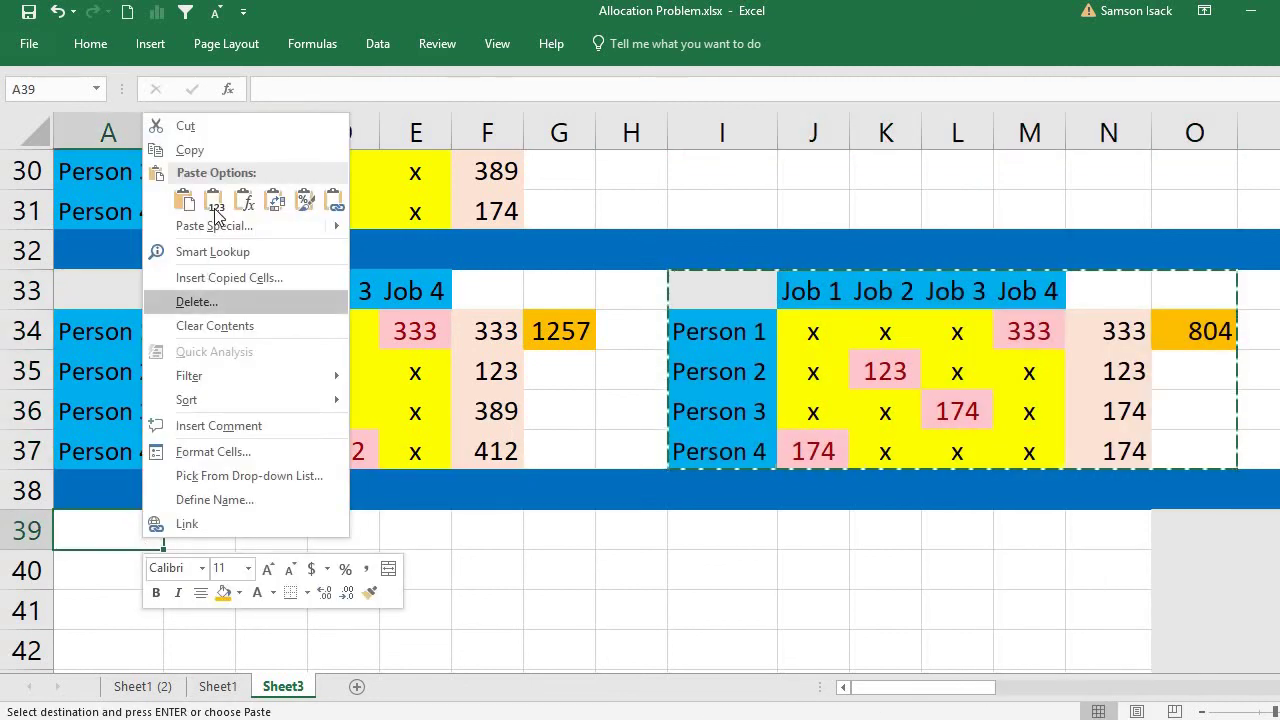
click(182, 200)
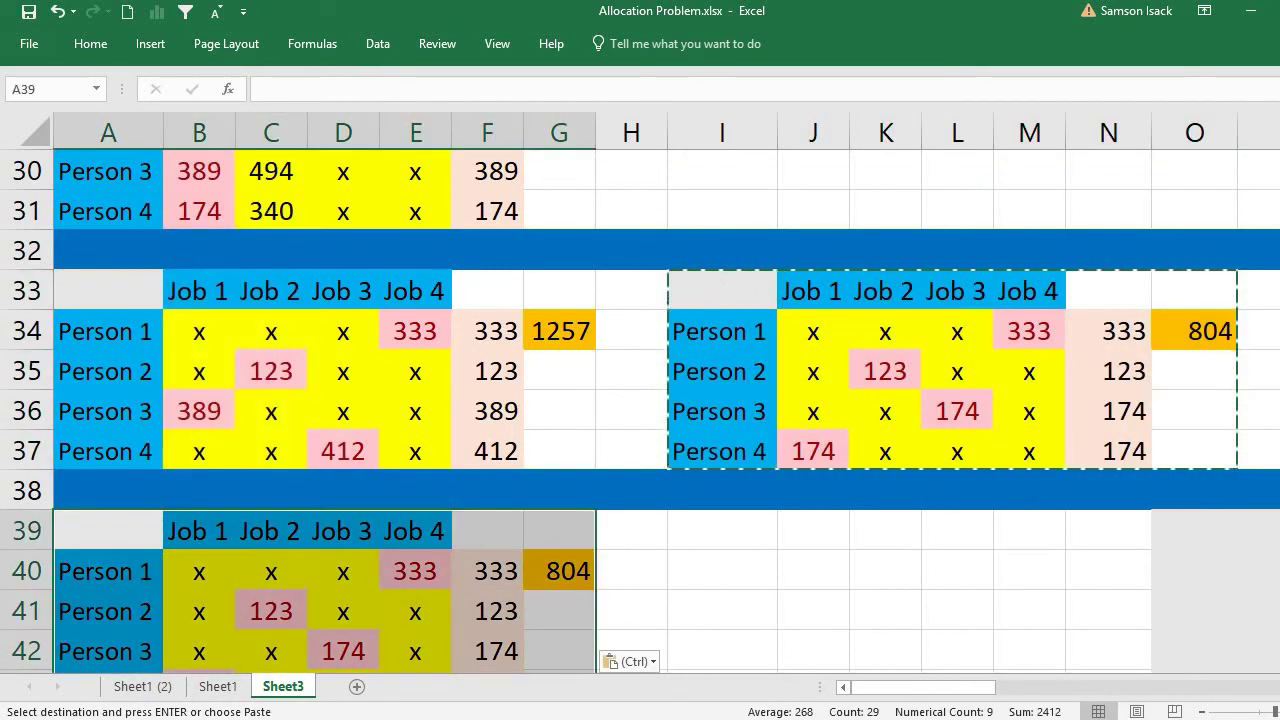
scroll(640, 400, down, 3)
click(807, 528)
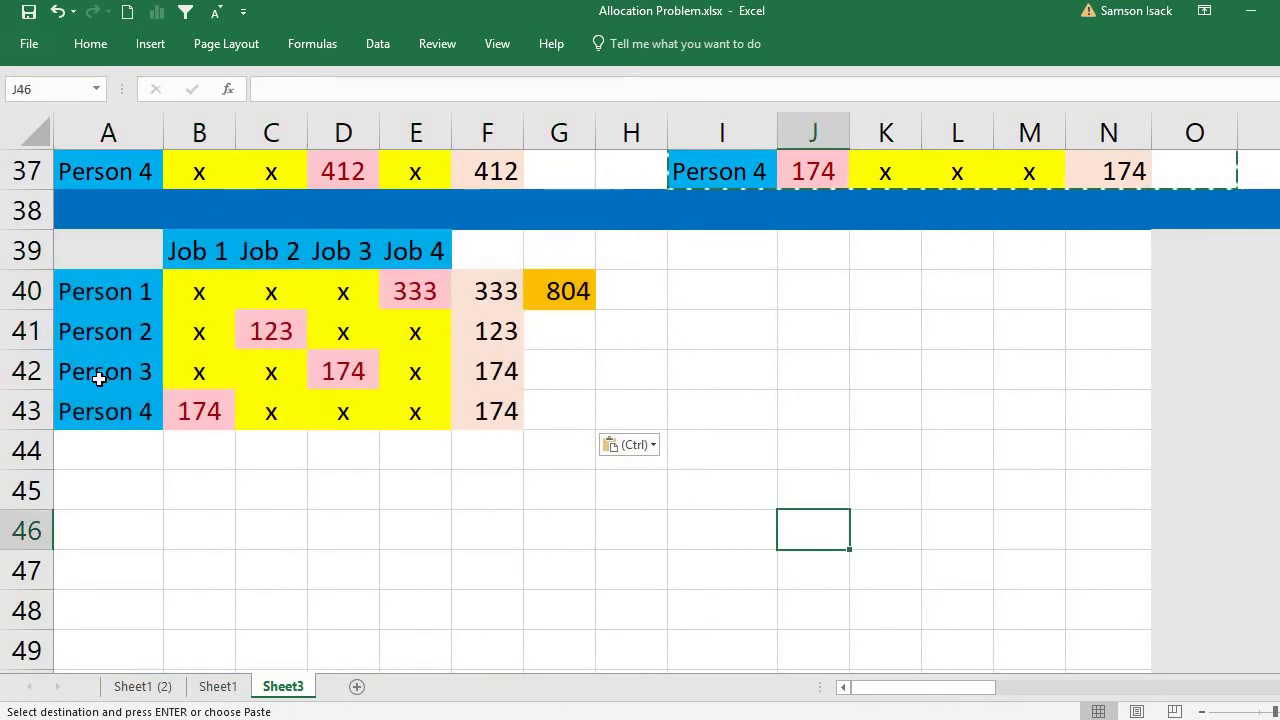
Step: Examine the A39 table: Person 4's remaining job in B43, the total in G40, and the job assigned to each person
click(200, 410)
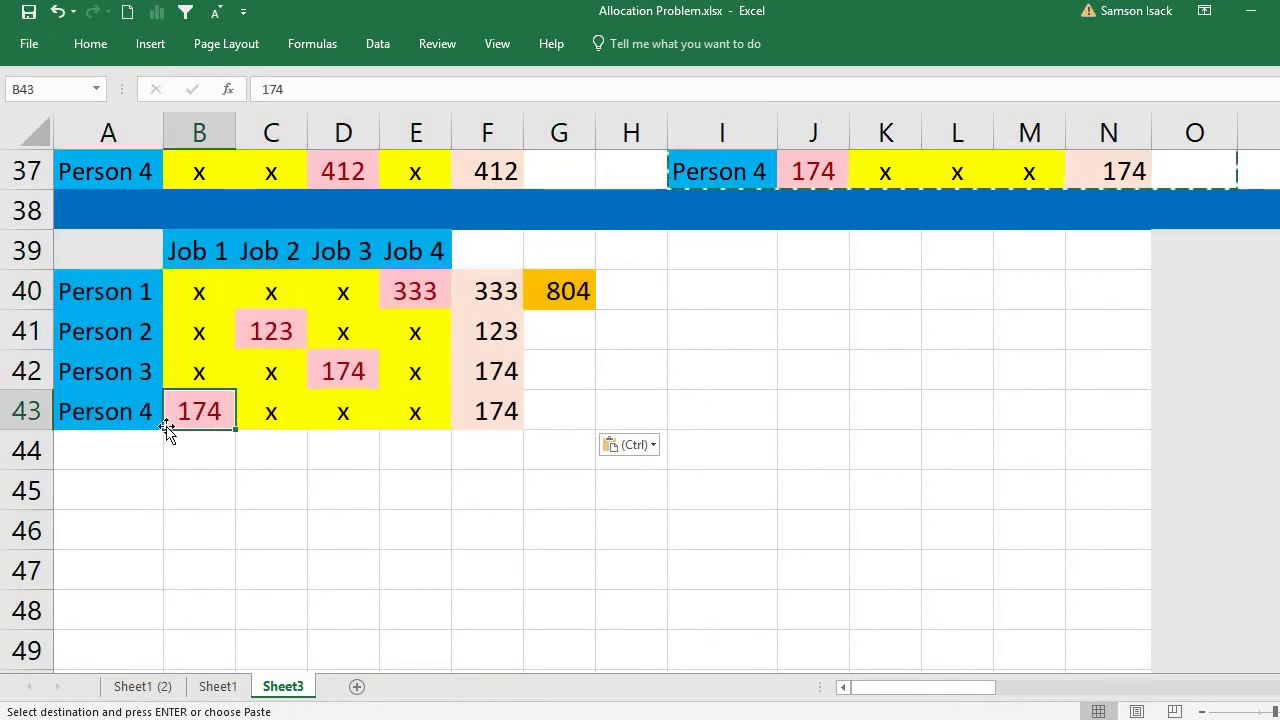
click(576, 295)
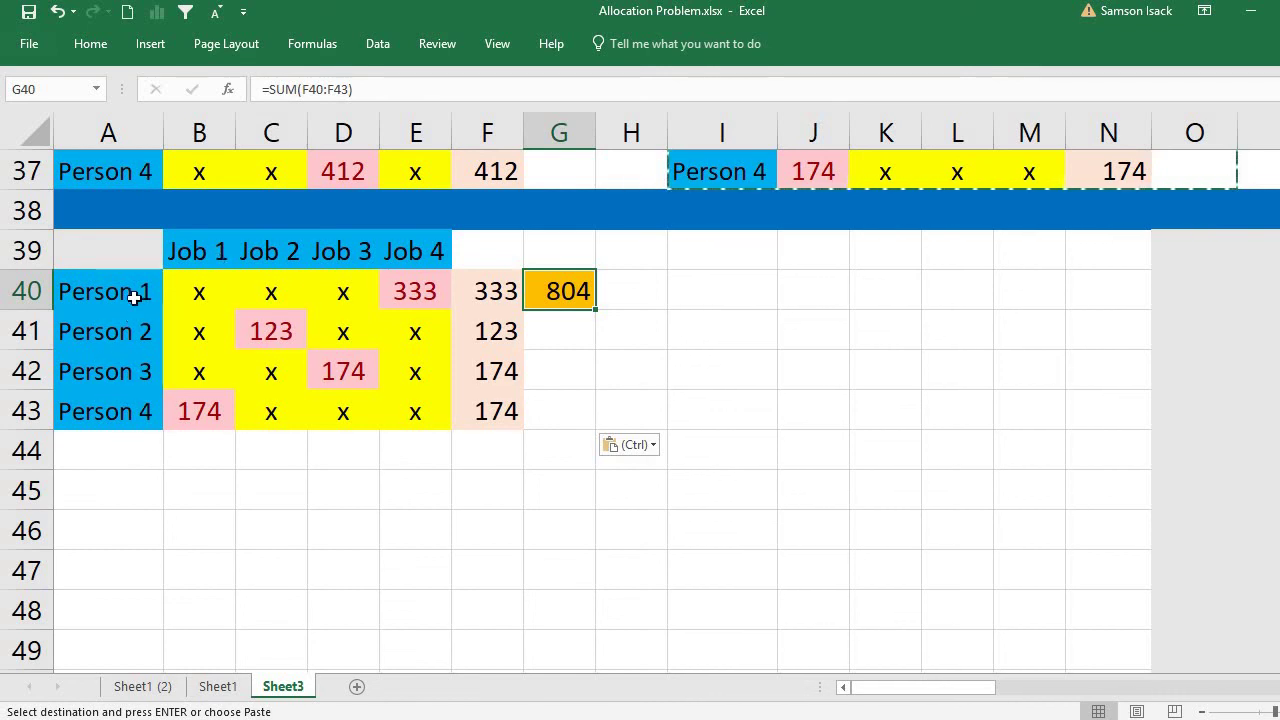
click(127, 292)
click(423, 278)
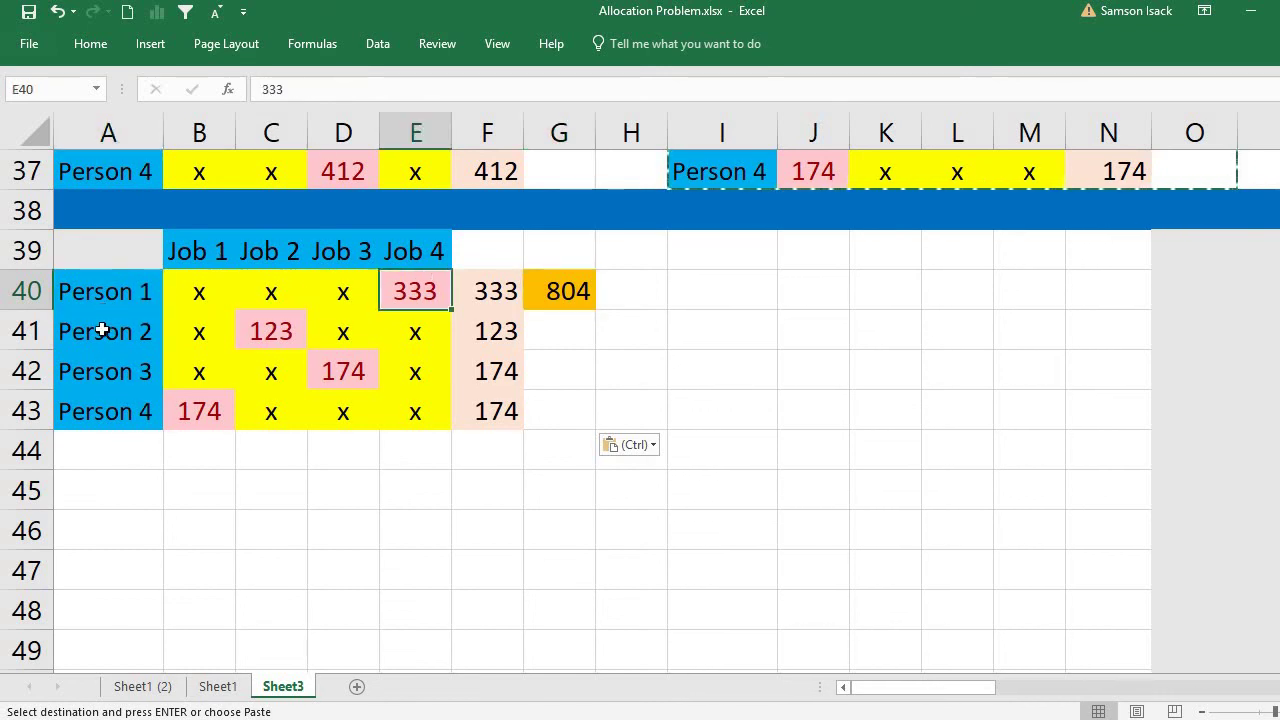
click(158, 333)
click(289, 331)
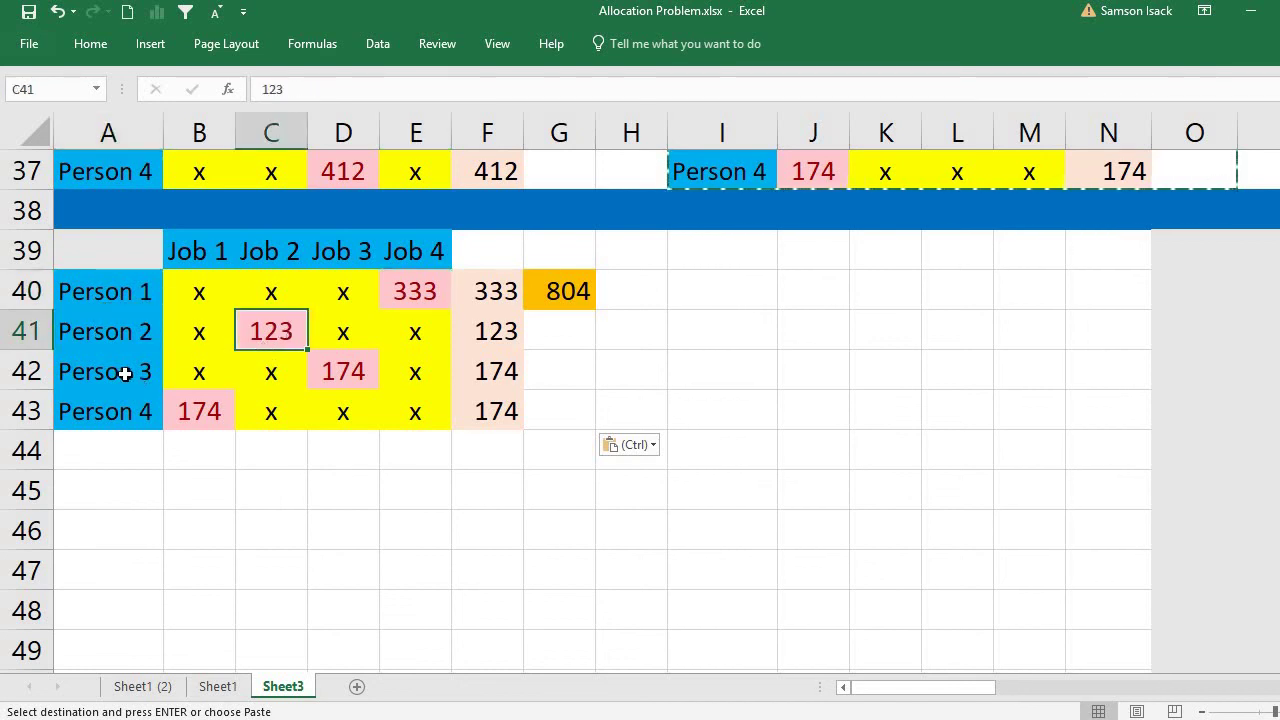
click(125, 373)
click(346, 370)
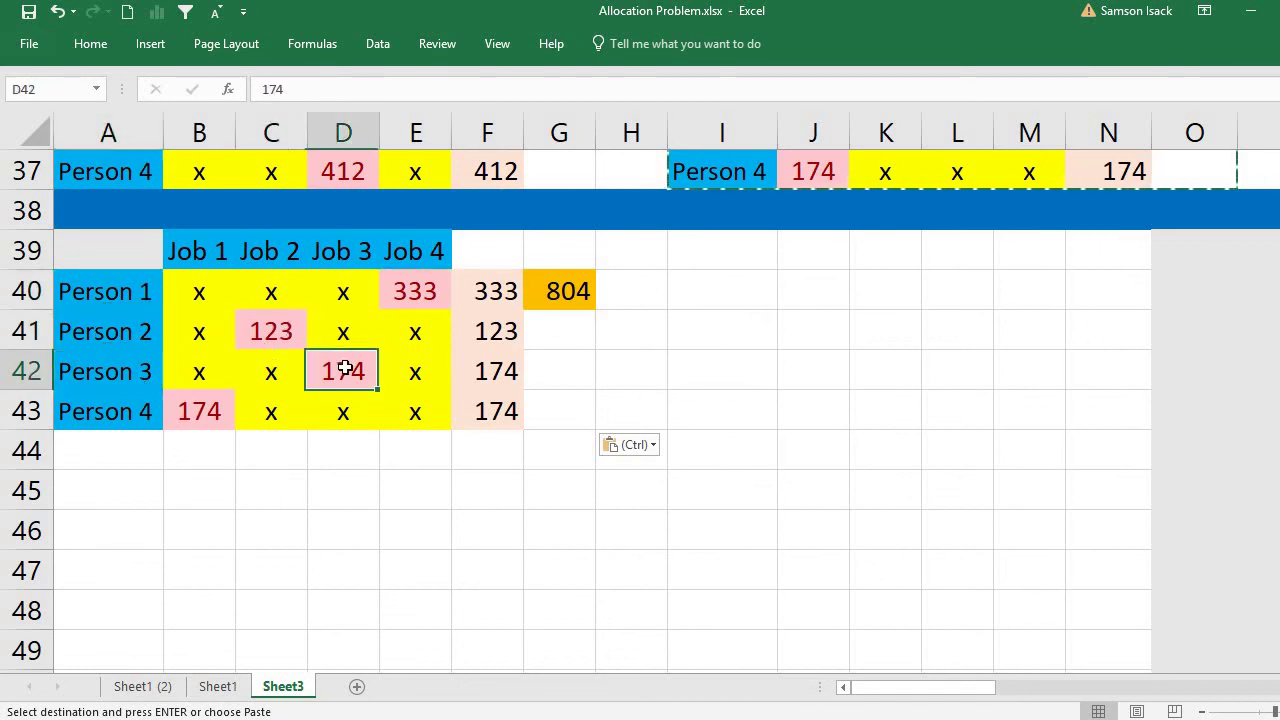
click(200, 418)
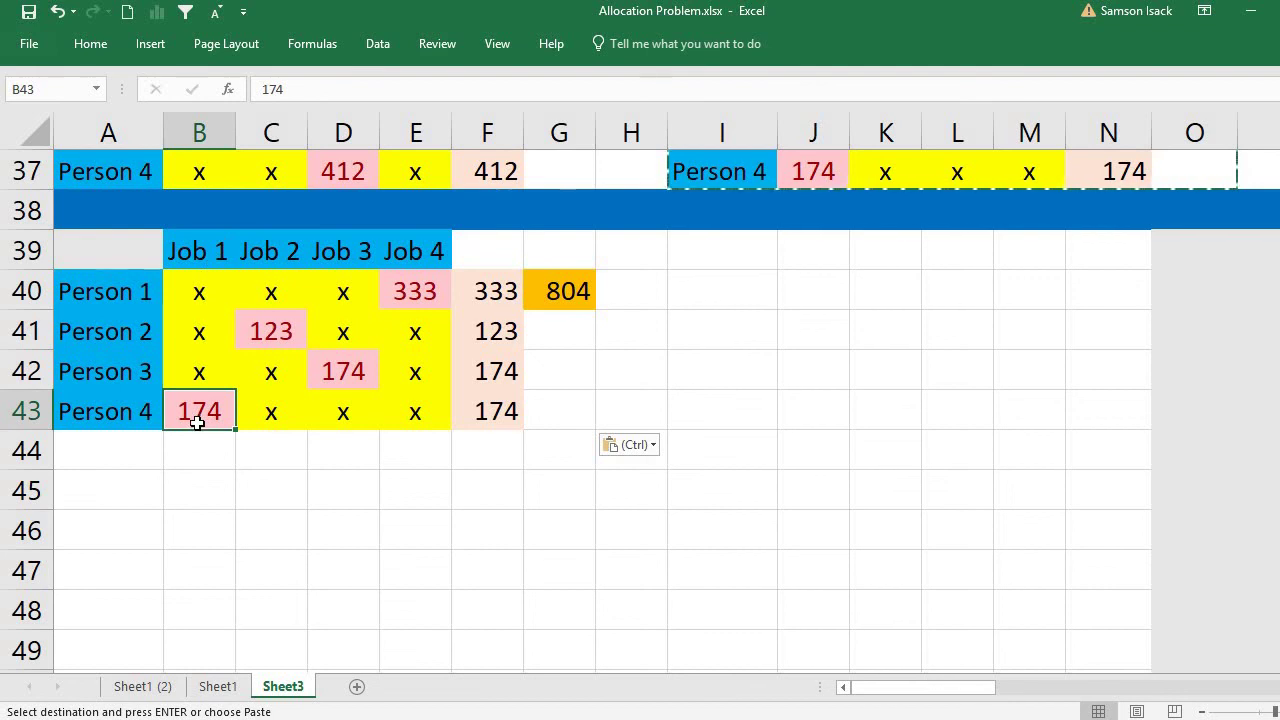
Step: Compare the final total in G40 with the original cost matrix and the totals of all earlier branch tables
scroll(198, 422, up, 1)
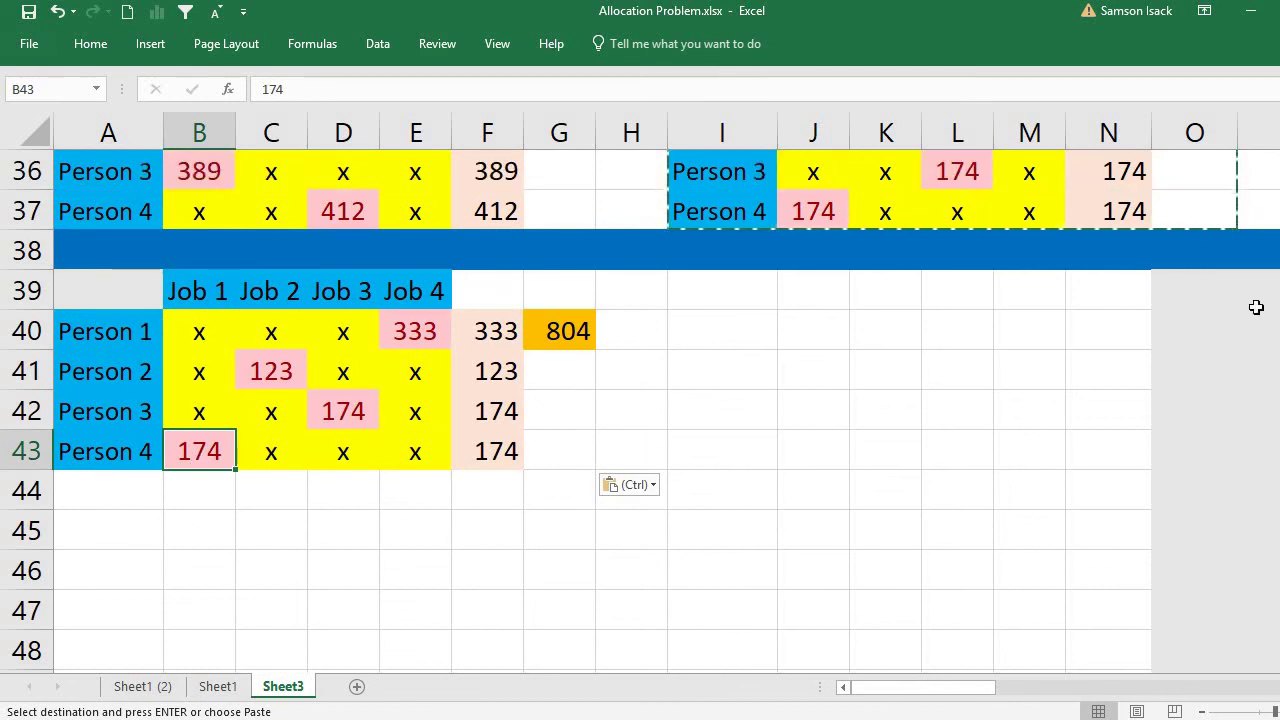
scroll(142, 476, up, 1)
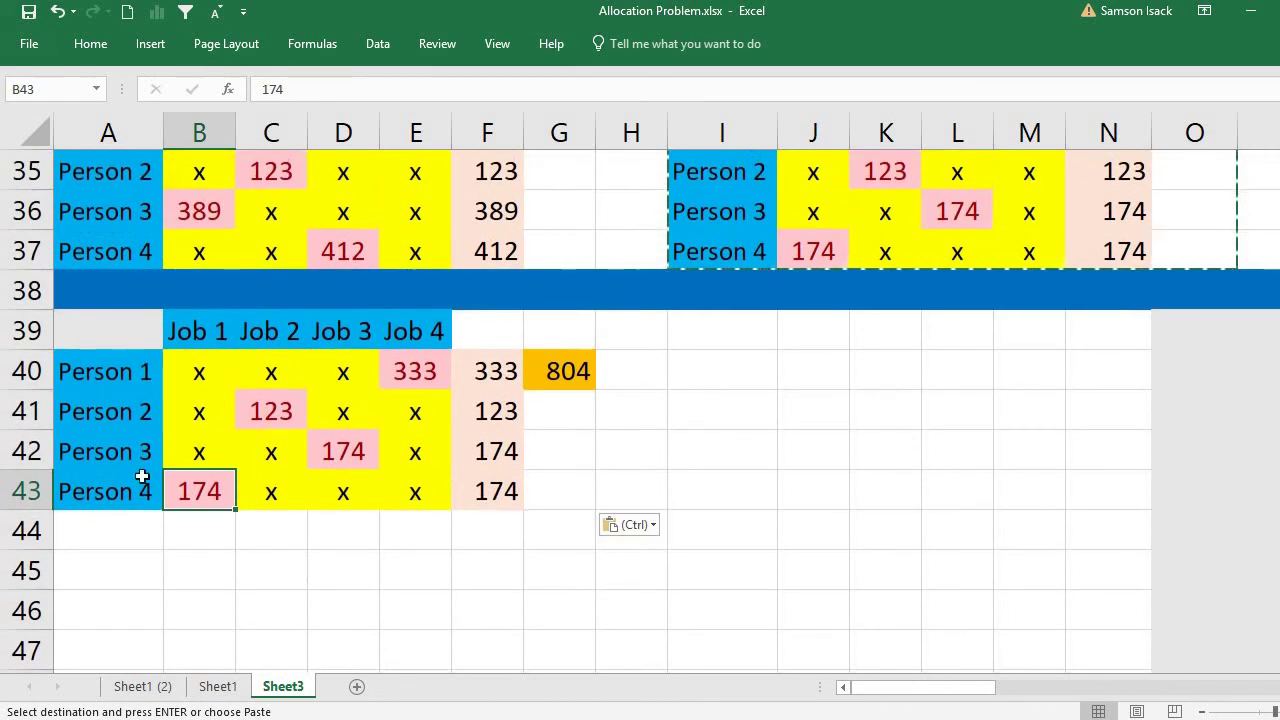
click(121, 334)
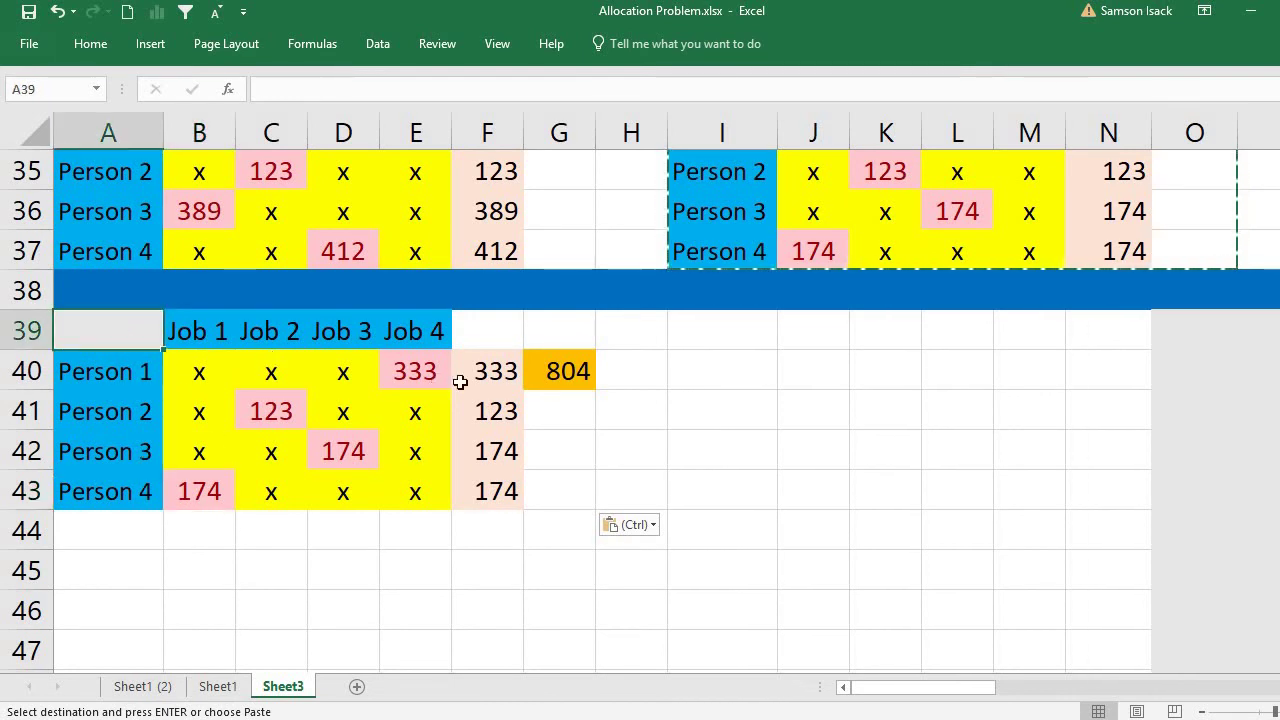
click(556, 372)
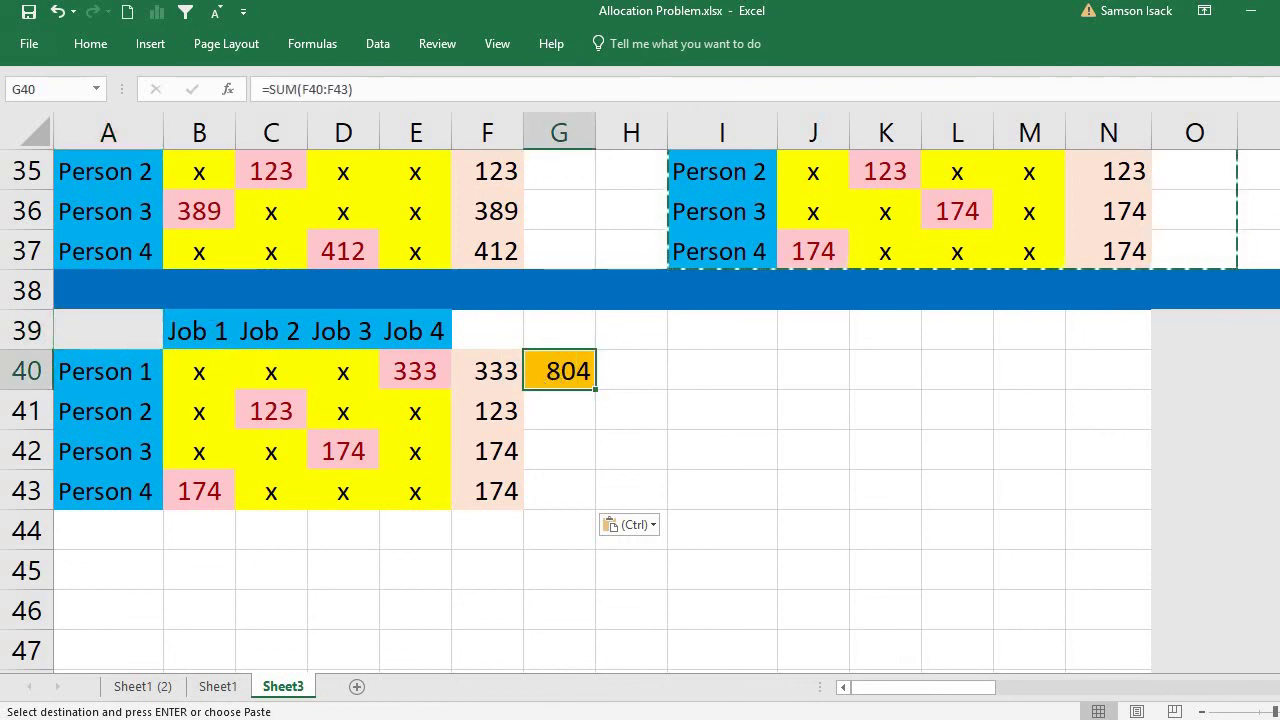
scroll(640, 405, up, 1)
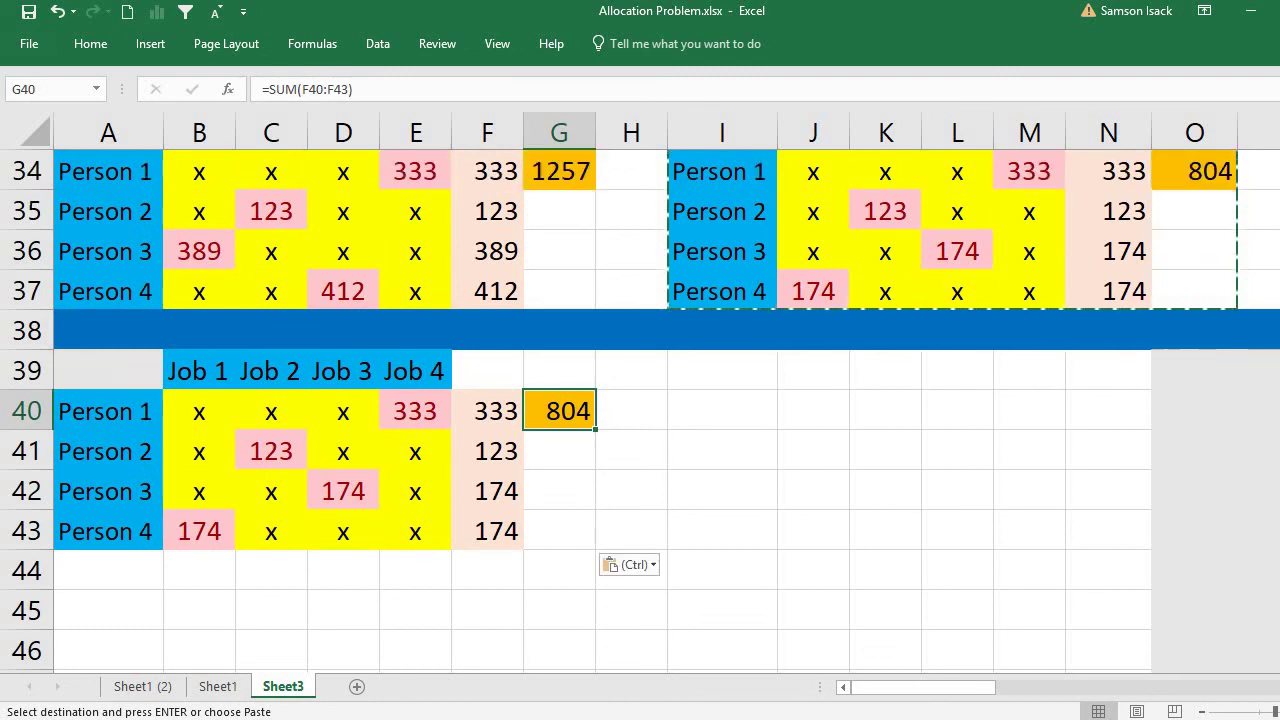
scroll(640, 410, up, 9)
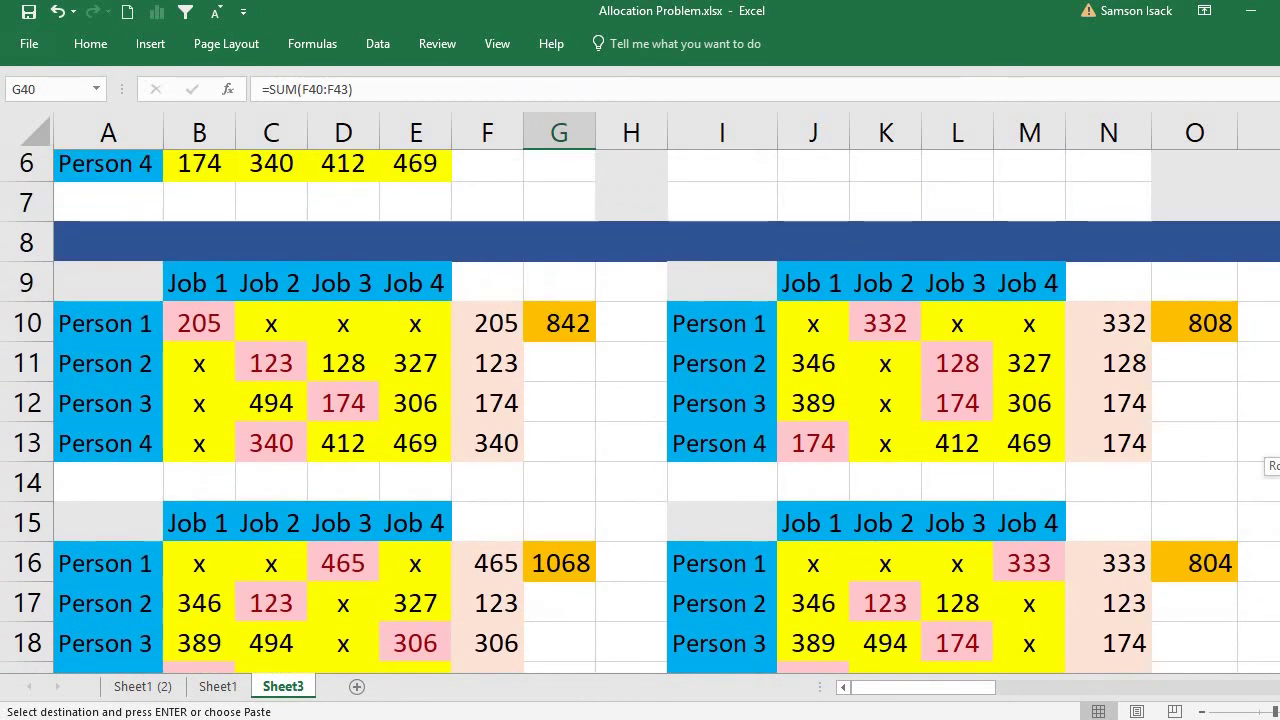
scroll(640, 410, up, 1)
scroll(1123, 331, up, 1)
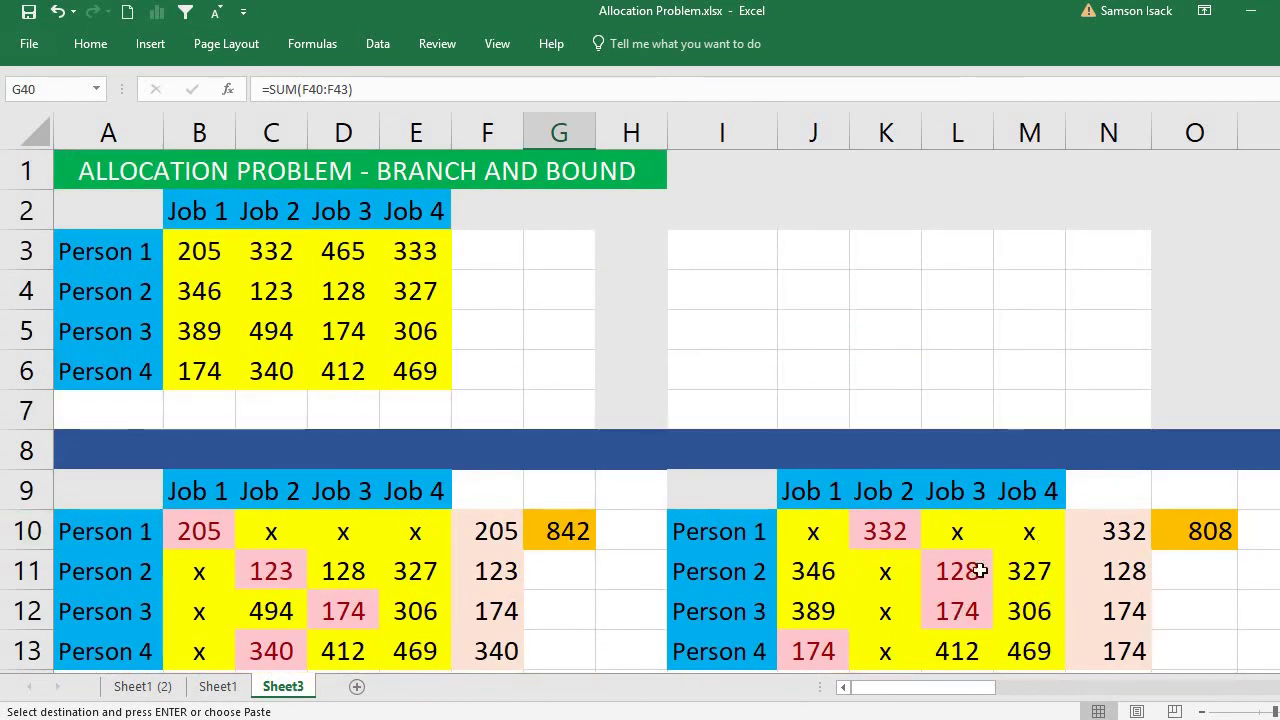
scroll(943, 566, down, 1)
scroll(640, 410, down, 4)
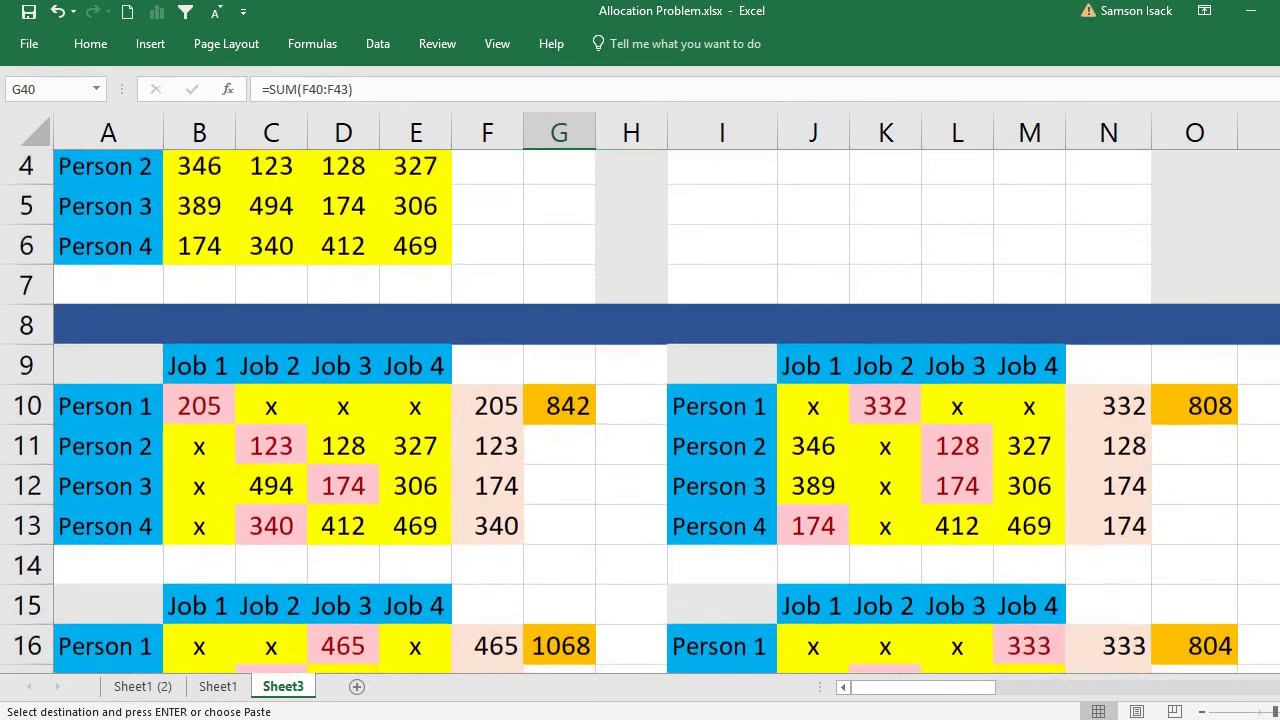
scroll(640, 410, down, 4)
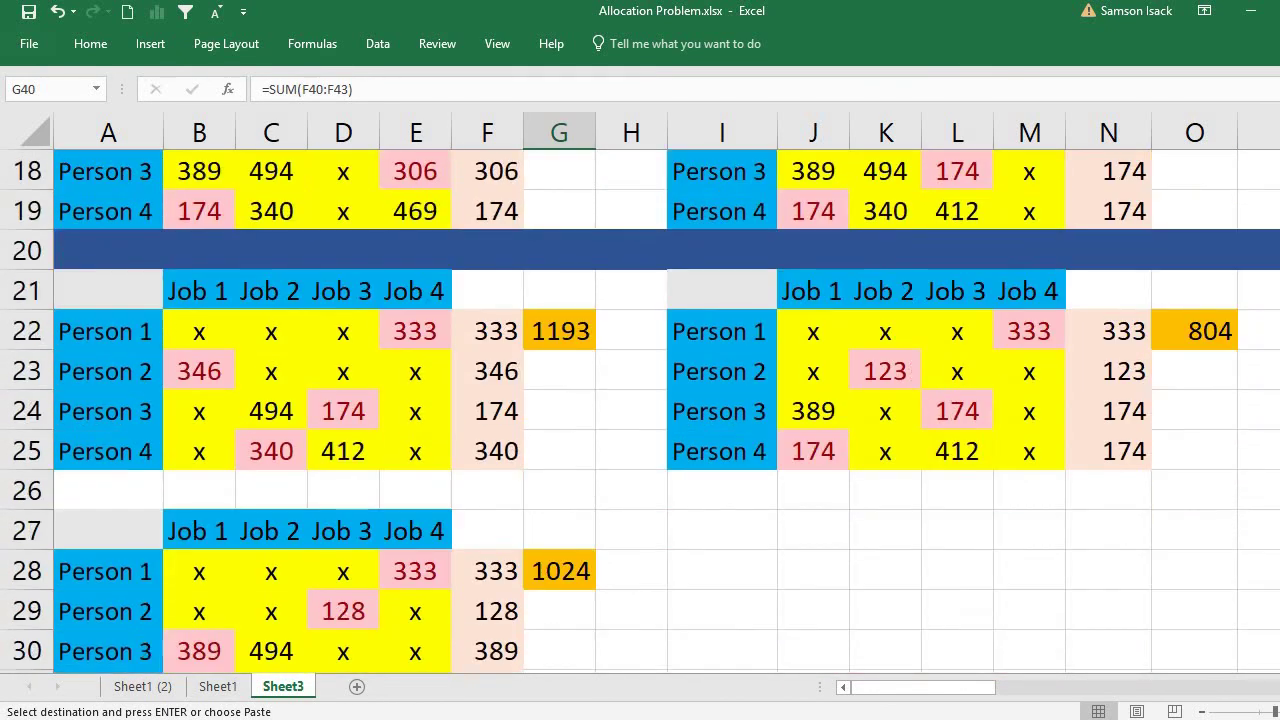
scroll(640, 410, down, 2)
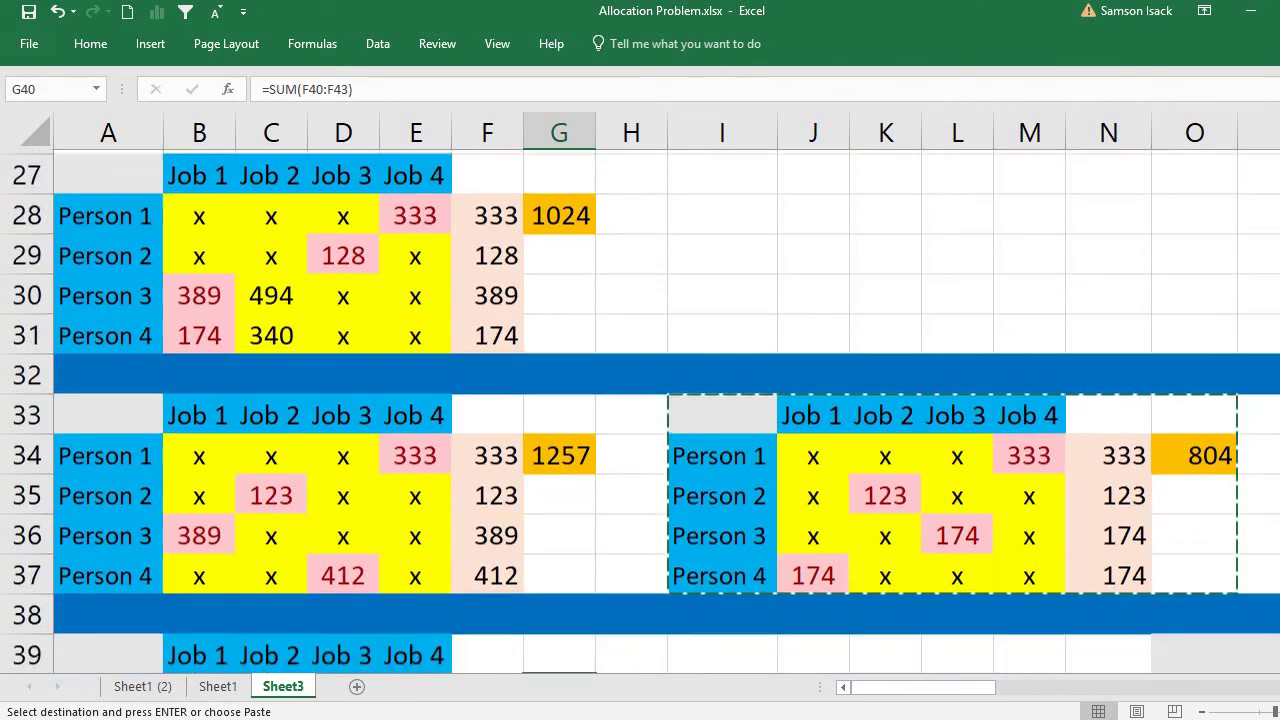
scroll(640, 410, down, 1)
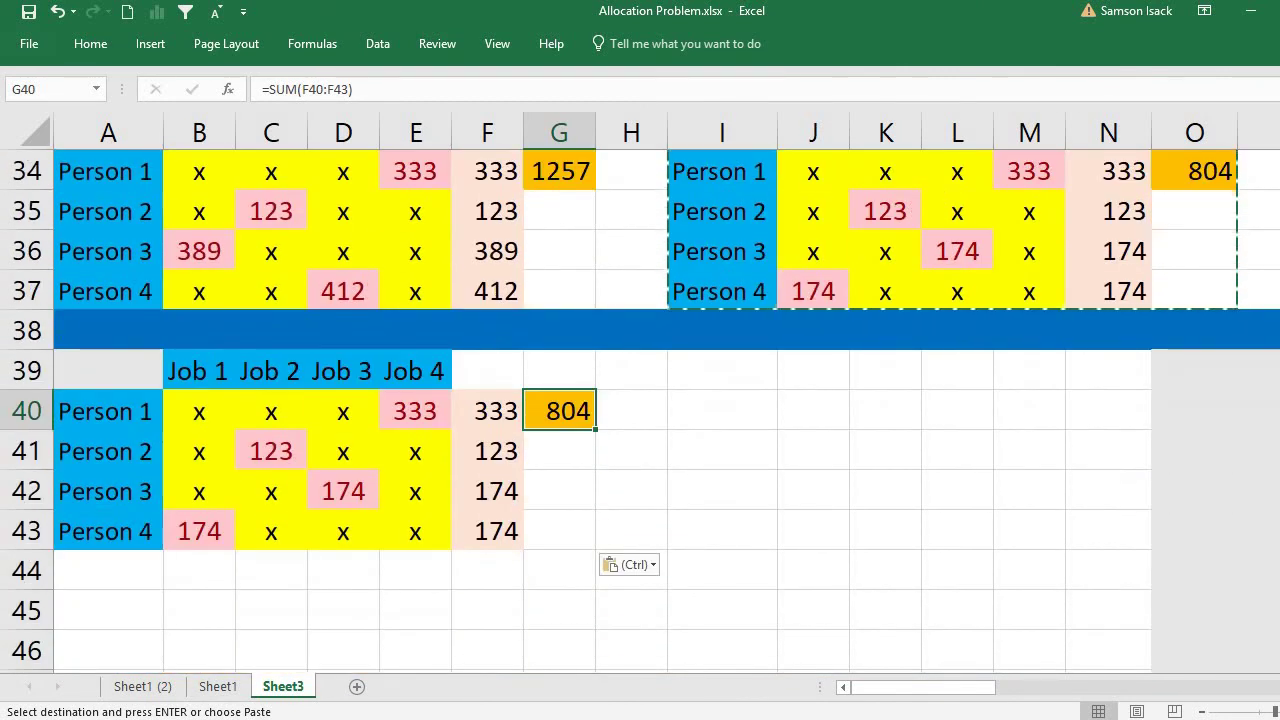
Step: Trace the optimal assignment in the A39 table person by person against the job headers, and review the total cost in G40
click(183, 373)
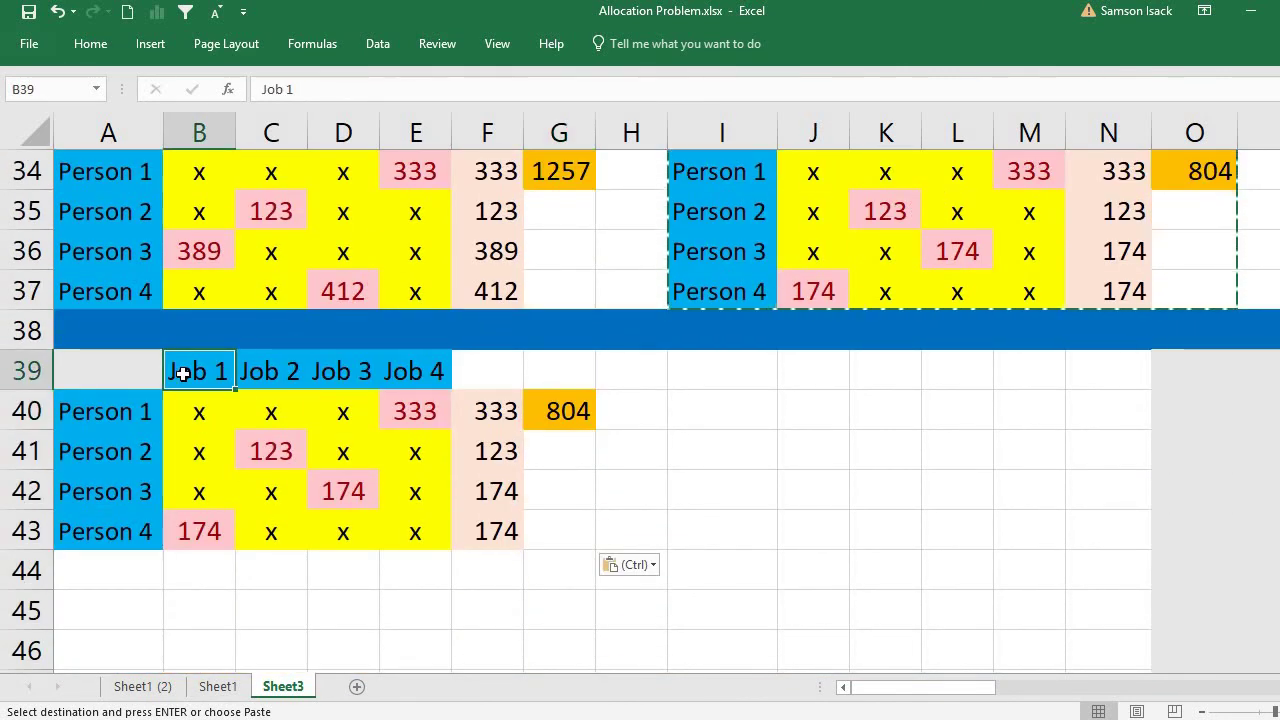
double_click(181, 372)
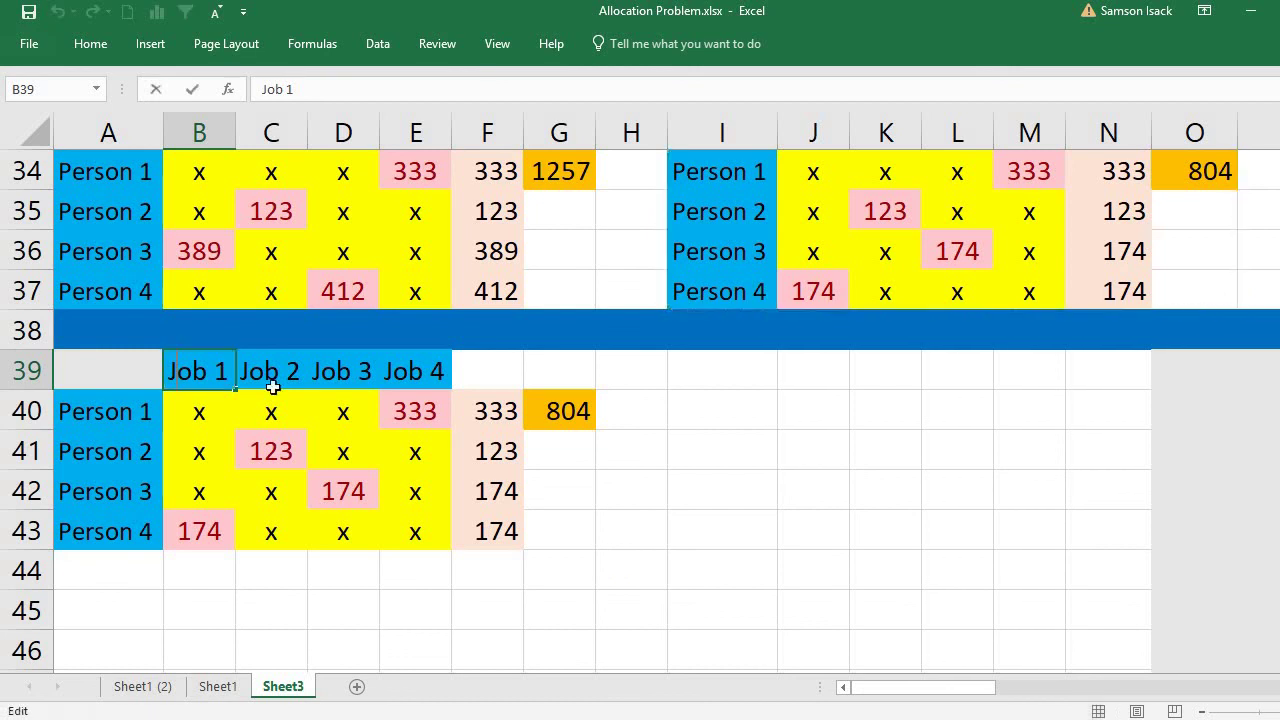
click(327, 362)
click(556, 411)
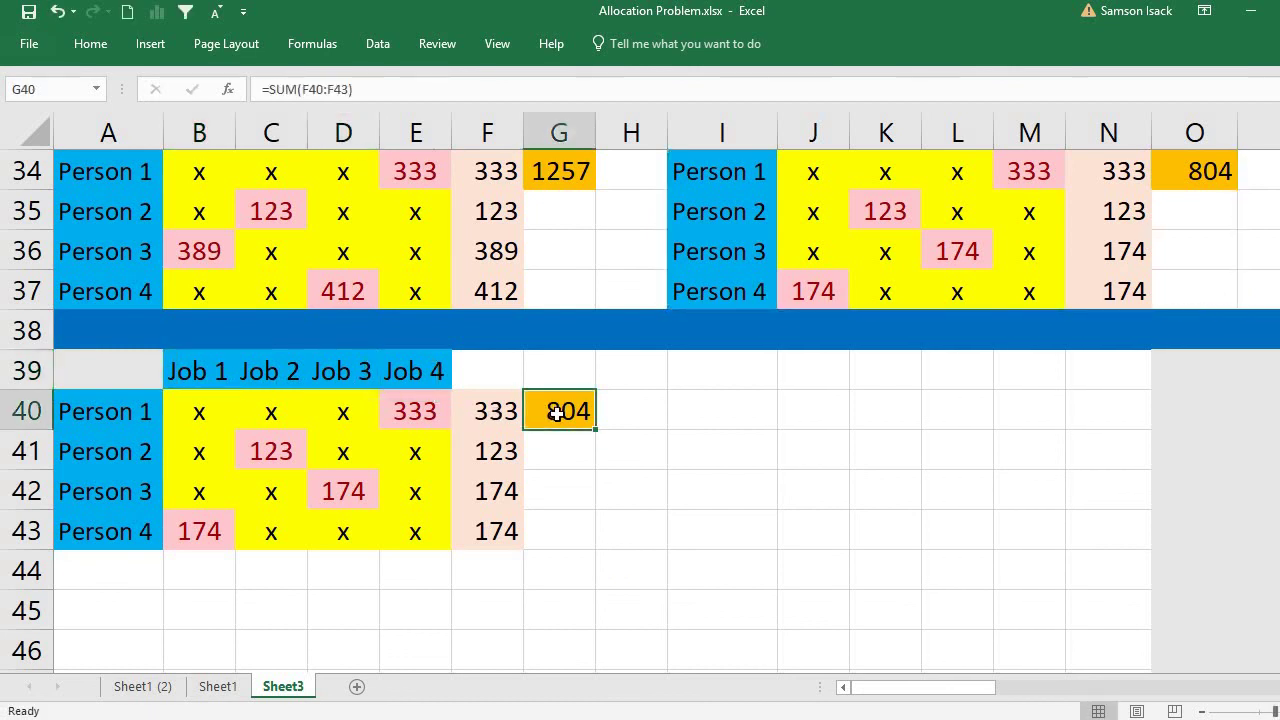
click(109, 417)
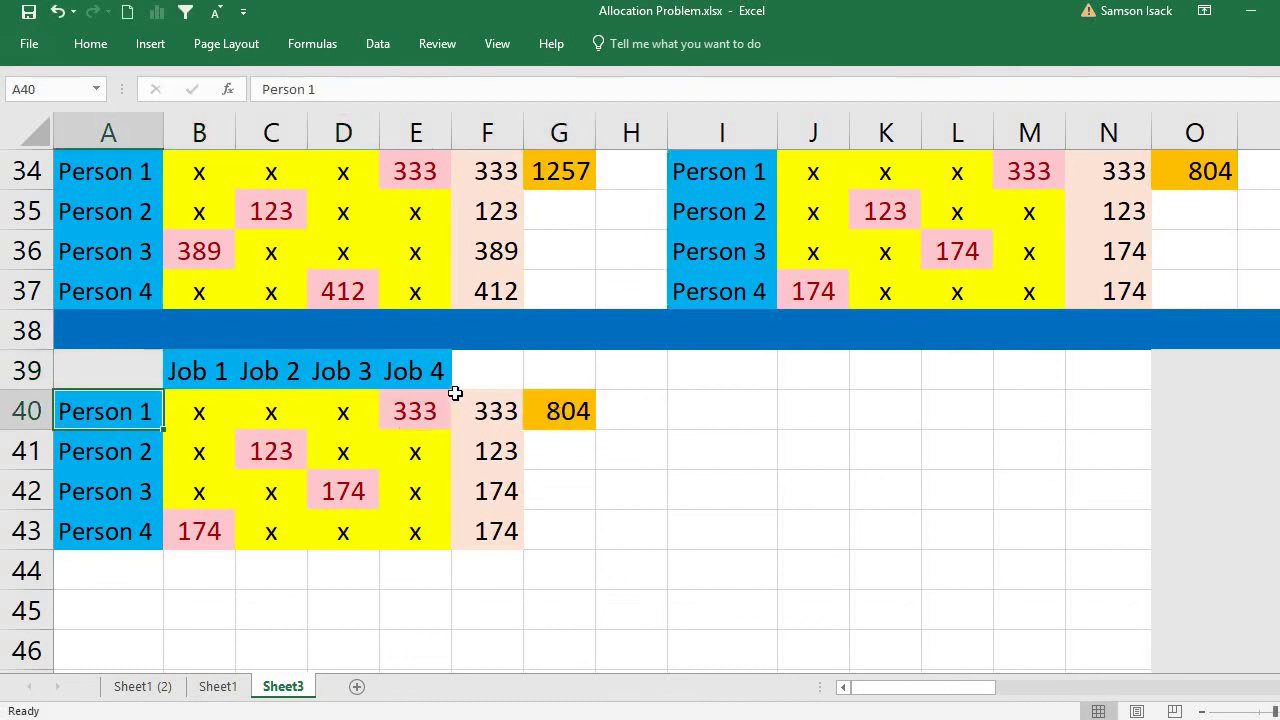
click(434, 368)
click(100, 455)
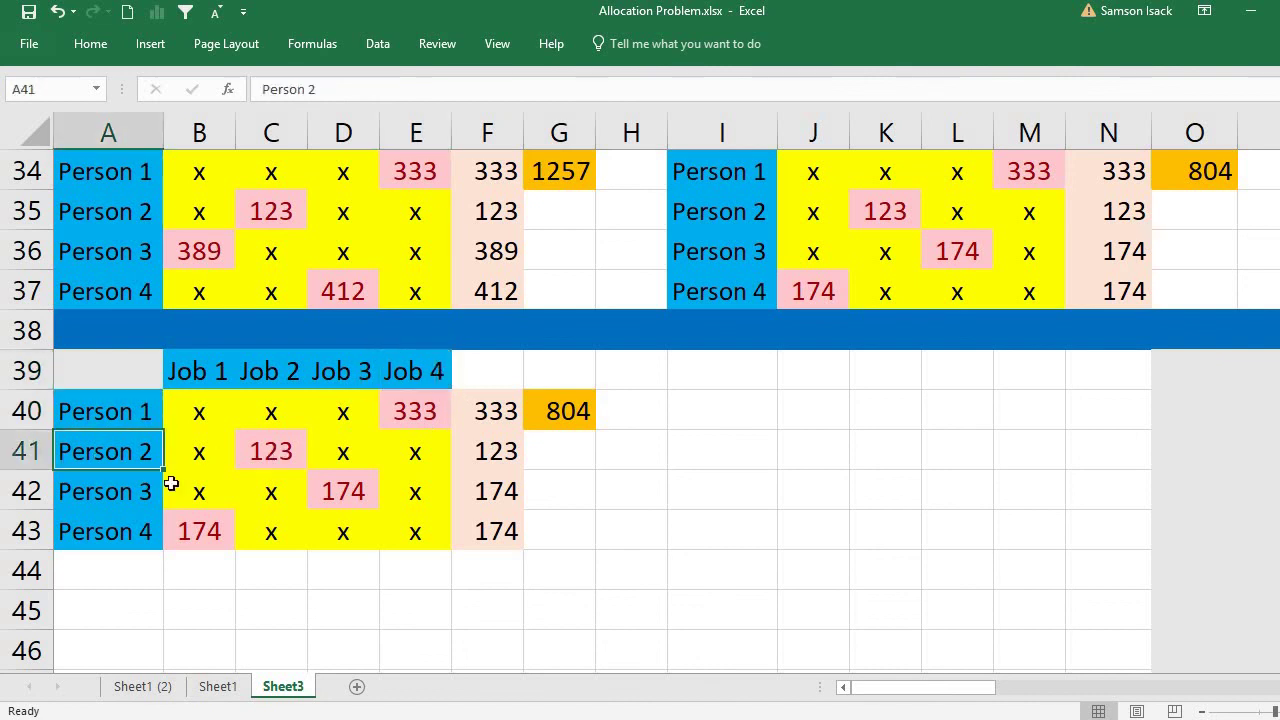
key(Right)
key(Right)
click(114, 489)
click(343, 489)
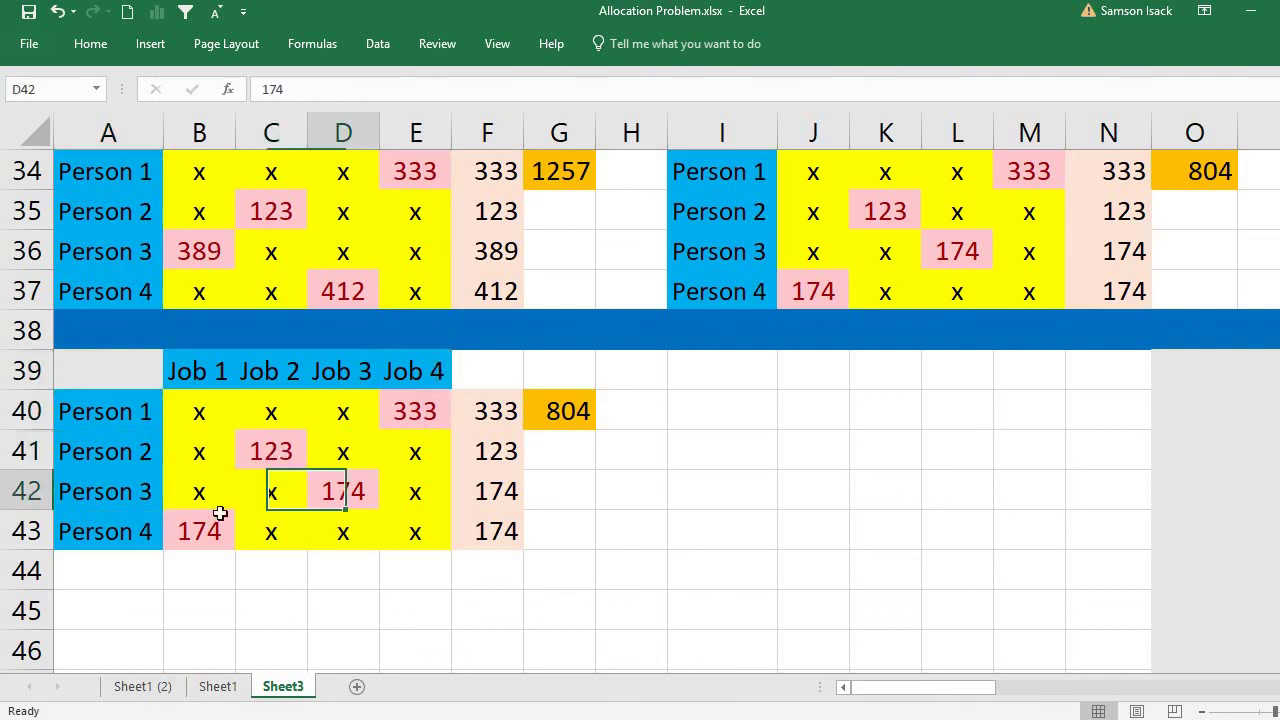
click(120, 533)
click(192, 529)
click(553, 410)
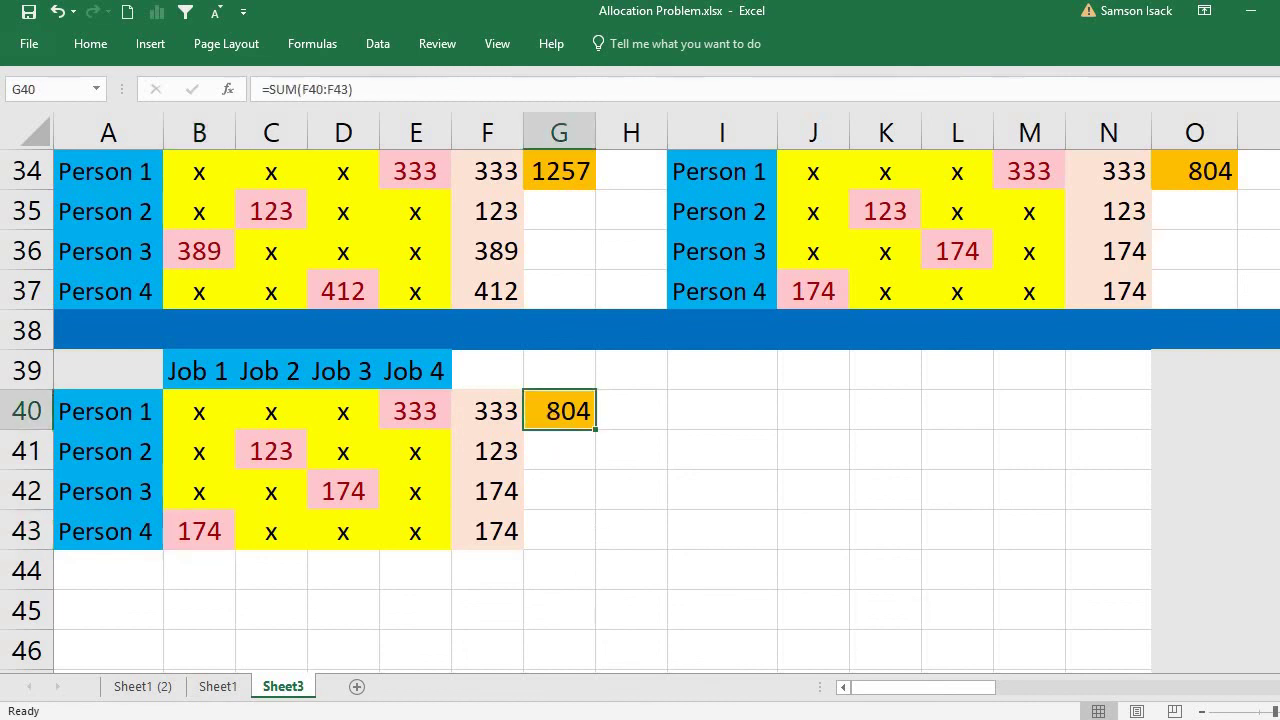
scroll(640, 400, up, 11)
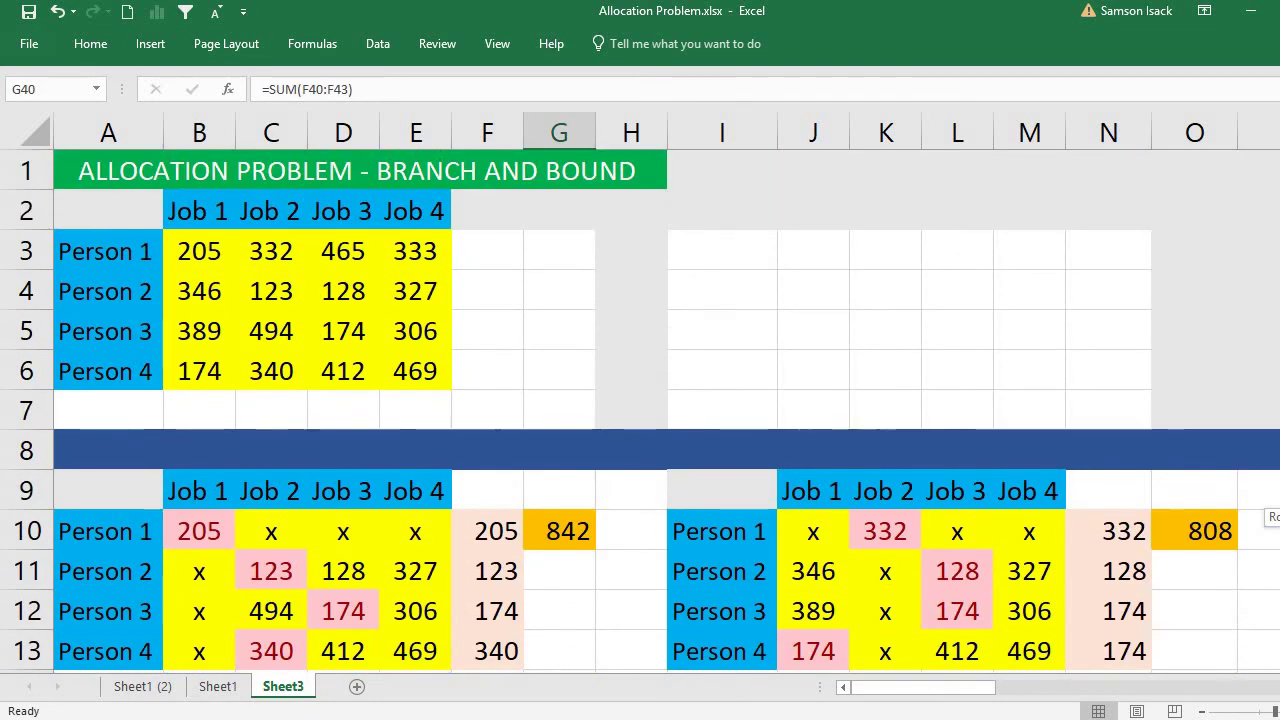